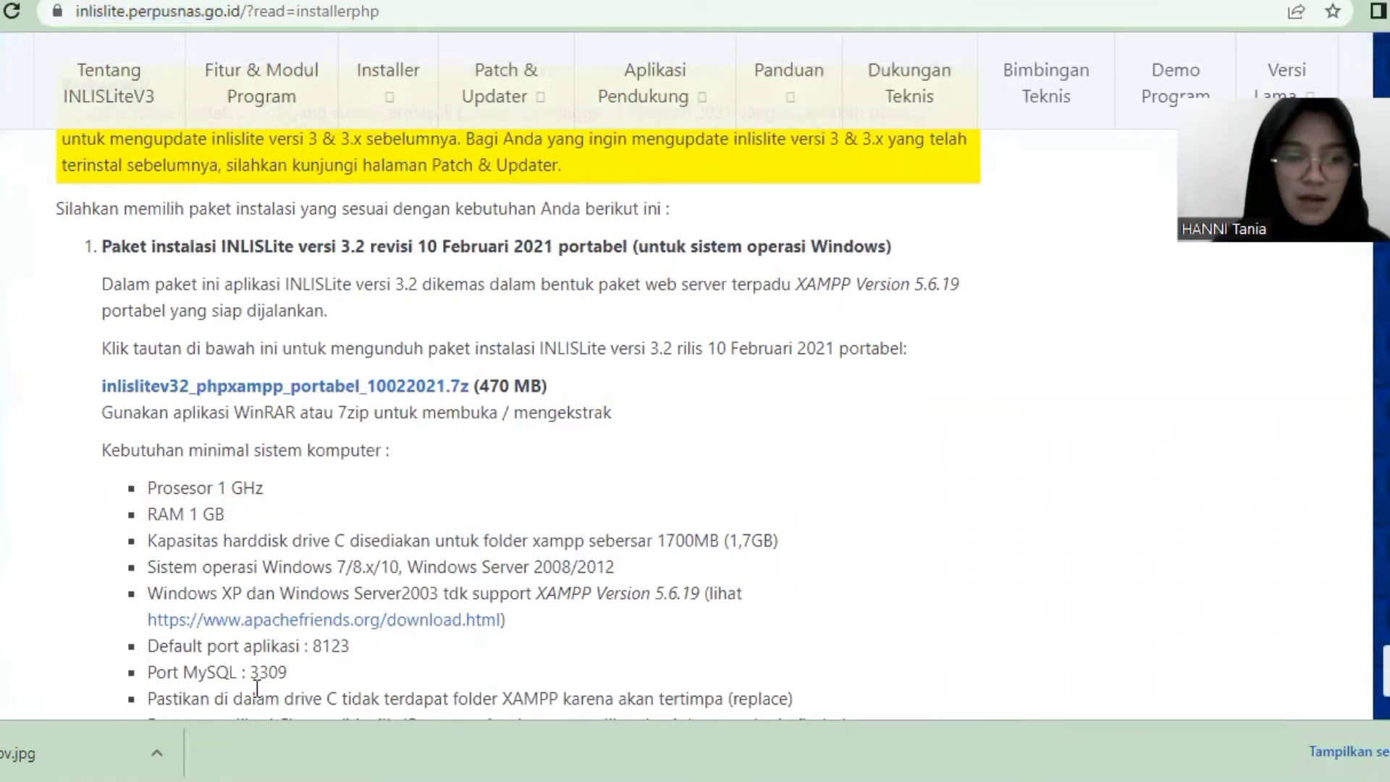
# Launch xampp-control from the C:\xampp folder and start the Apache and MySQL modules.
pyautogui.click(165, 778)
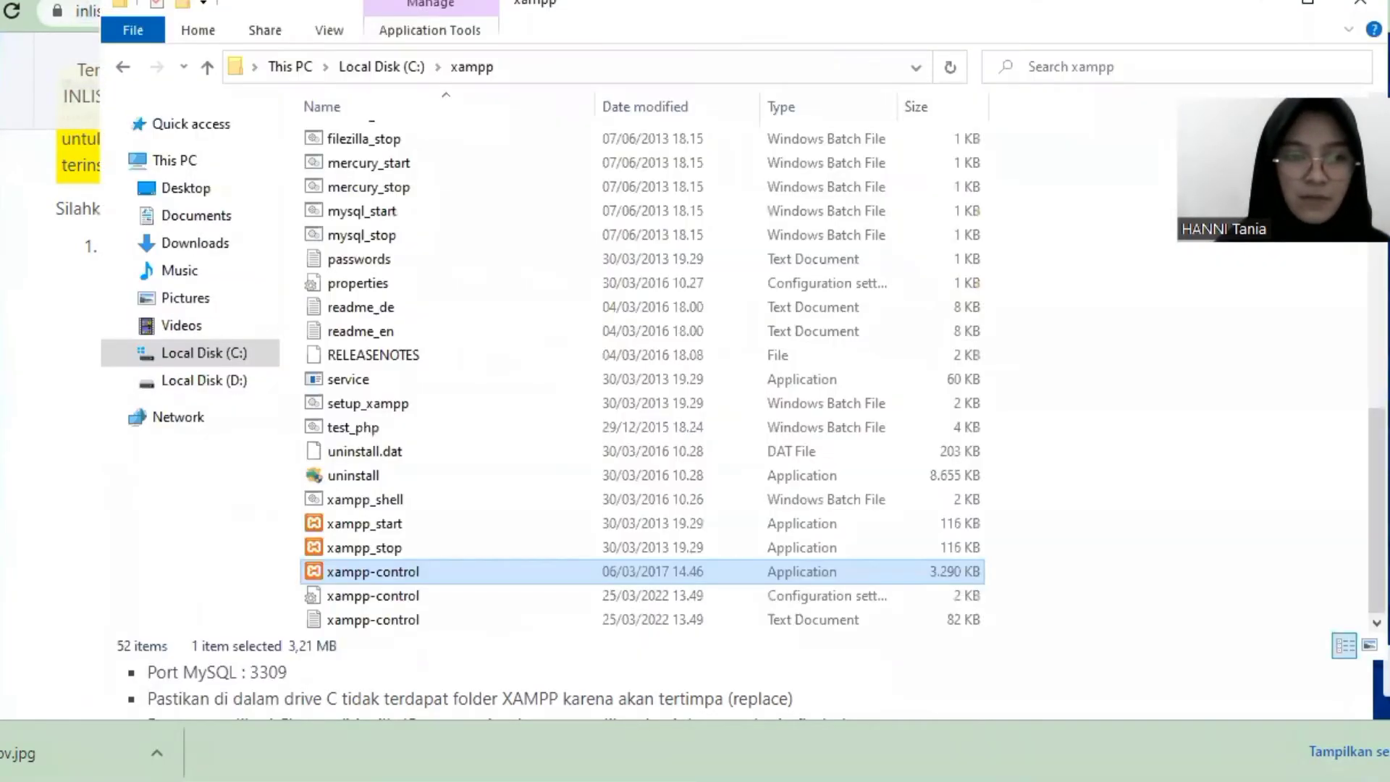
pyautogui.click(239, 365)
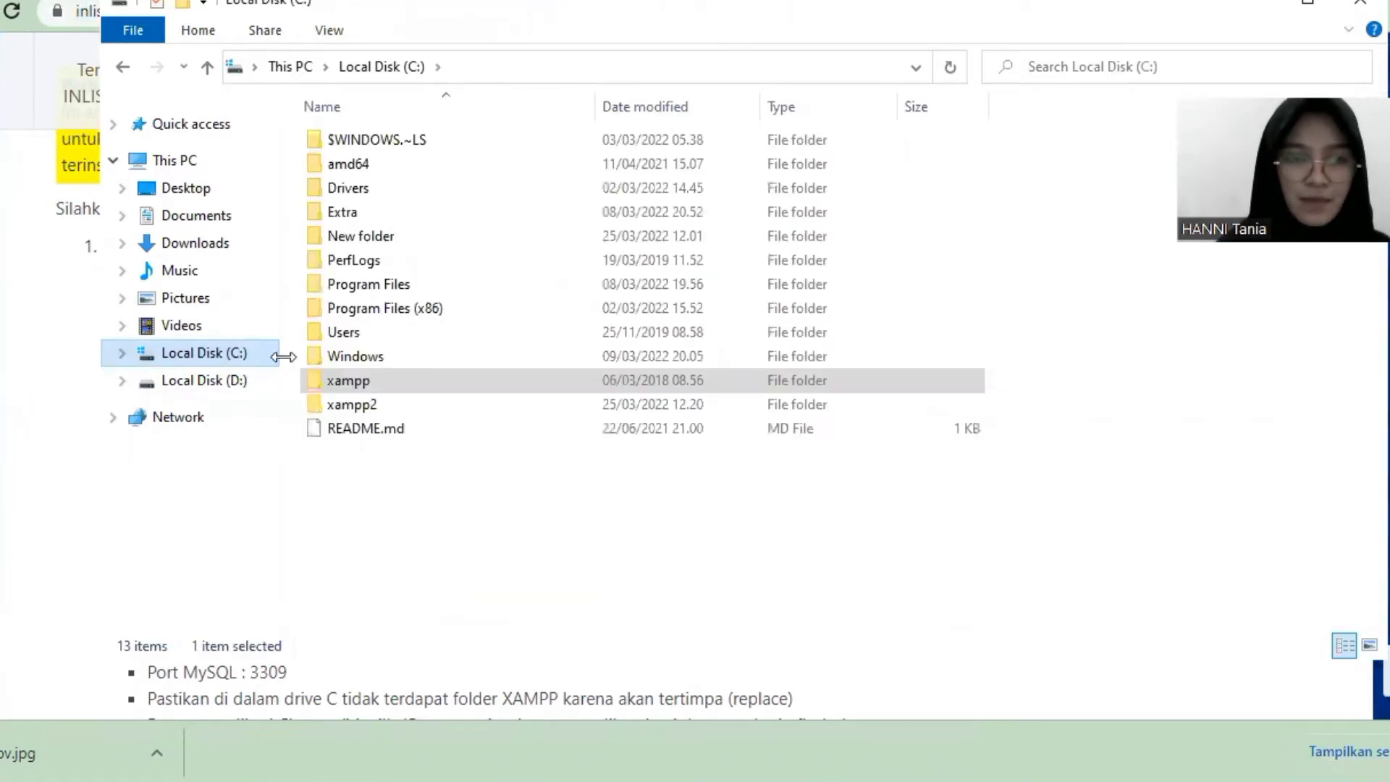
pyautogui.doubleClick(360, 381)
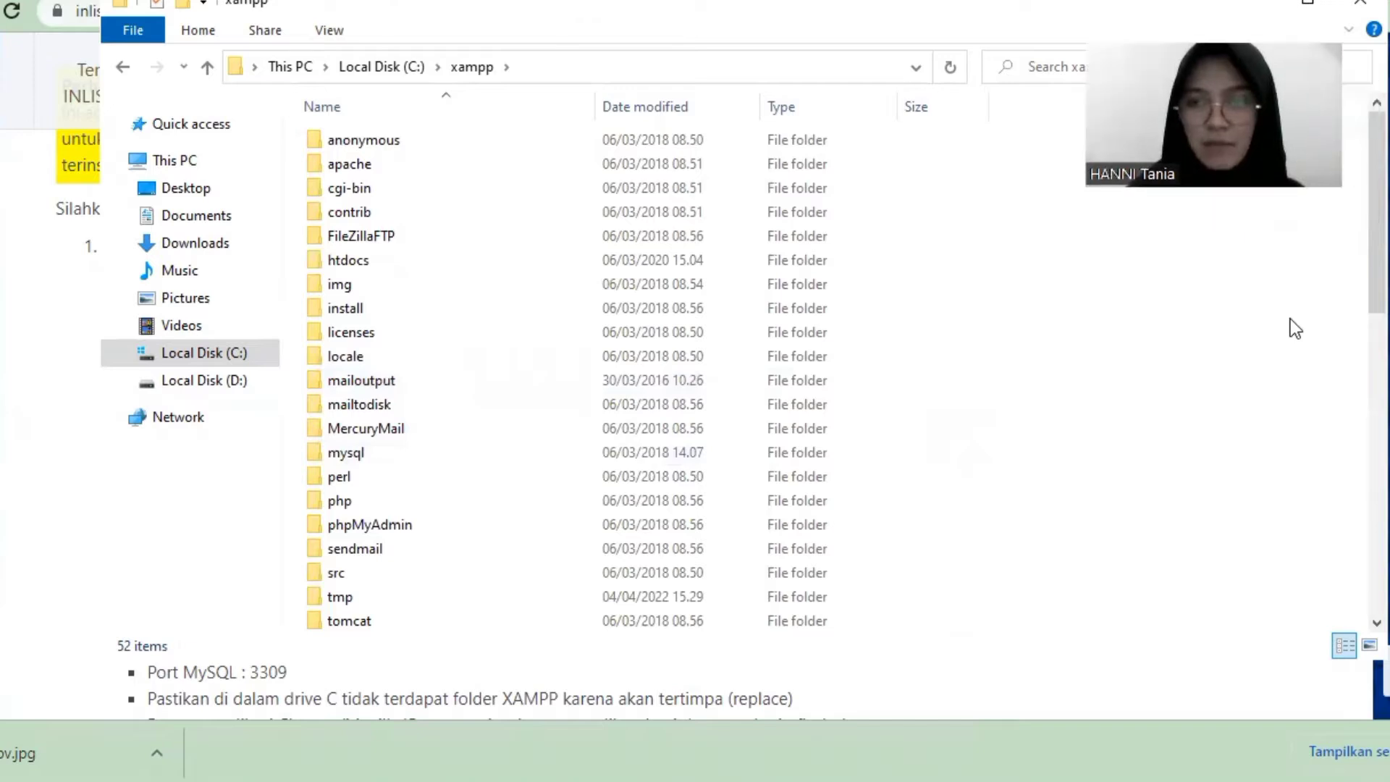
pyautogui.moveTo(1380, 242); pyautogui.dragTo(1385, 541)
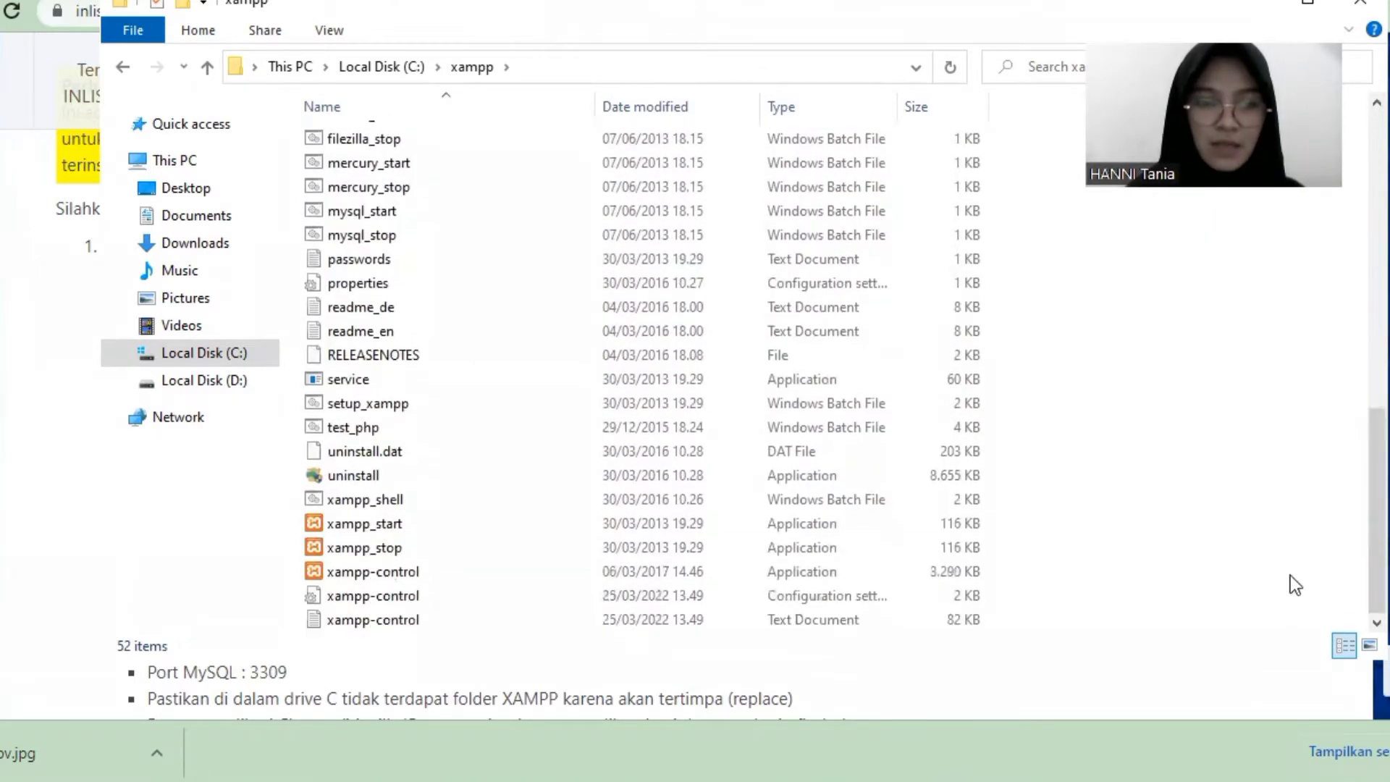
pyautogui.click(425, 571)
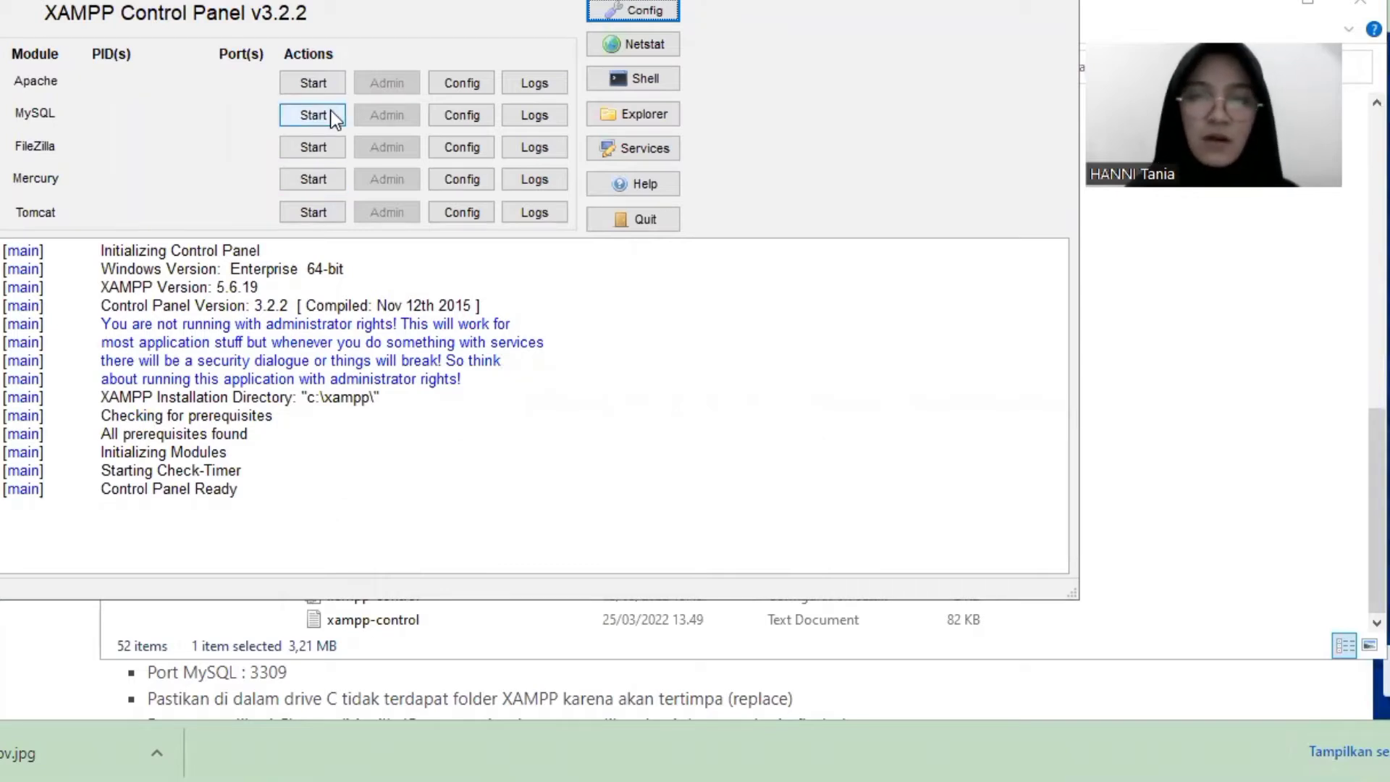
pyautogui.click(315, 85)
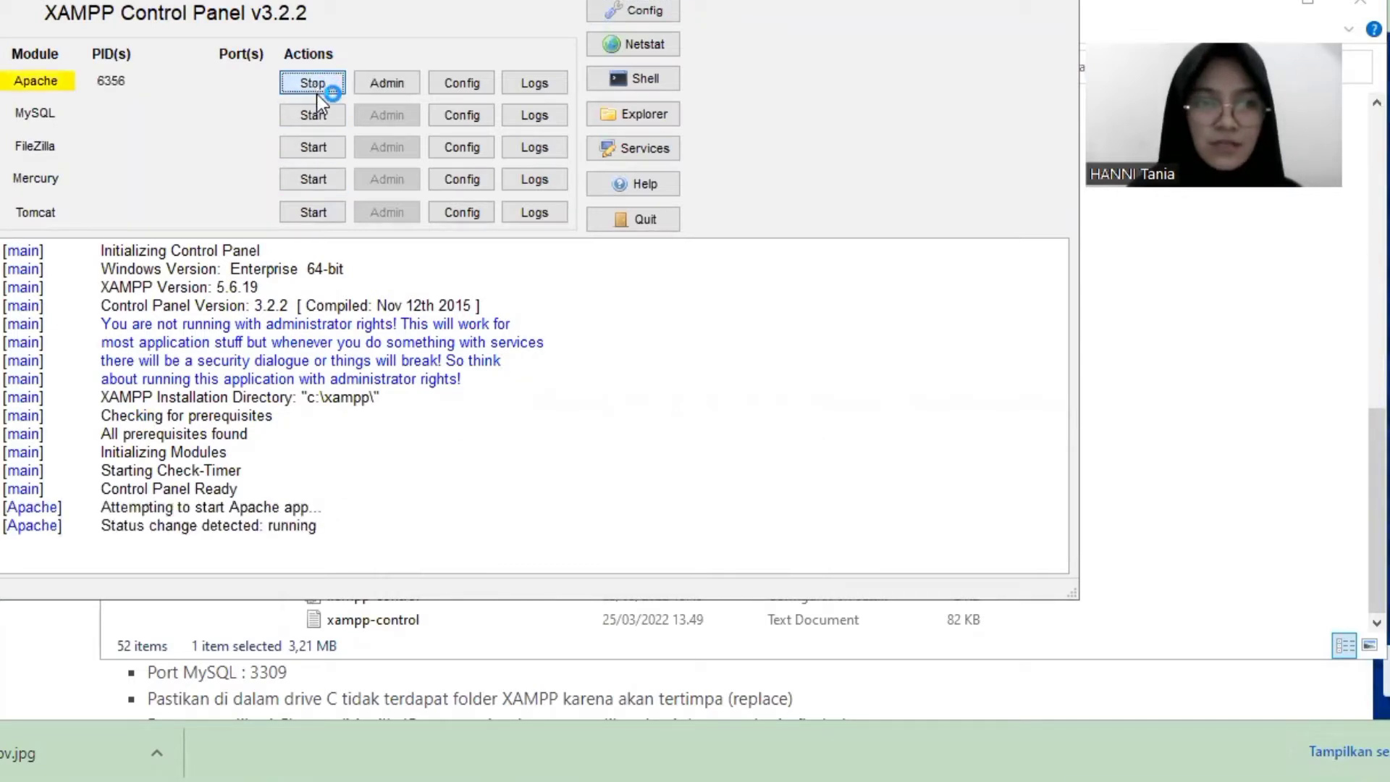
pyautogui.click(319, 114)
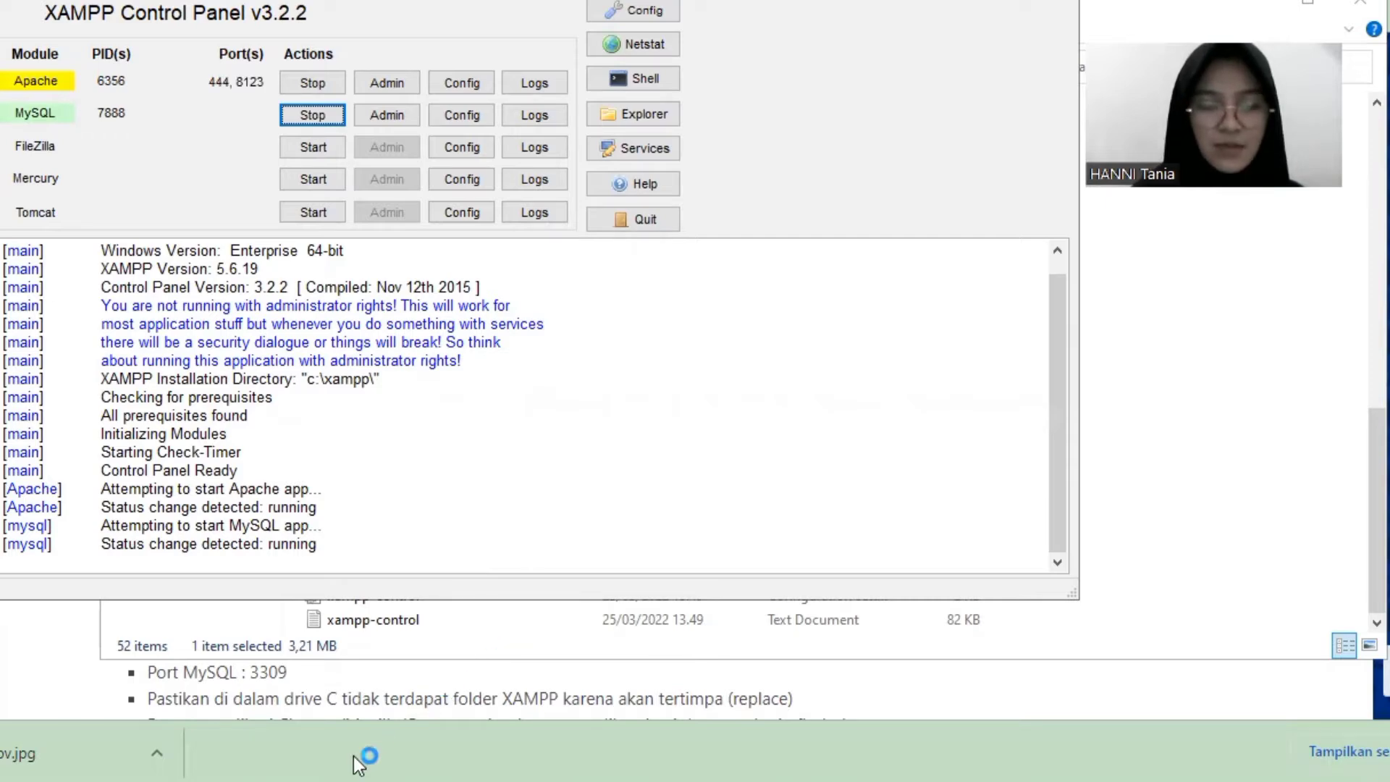
# Switch to the browser, reload localhost:8123/inlislite3 and open the INLISLite Back Office.
pyautogui.hotkey('alt', 'Tab')
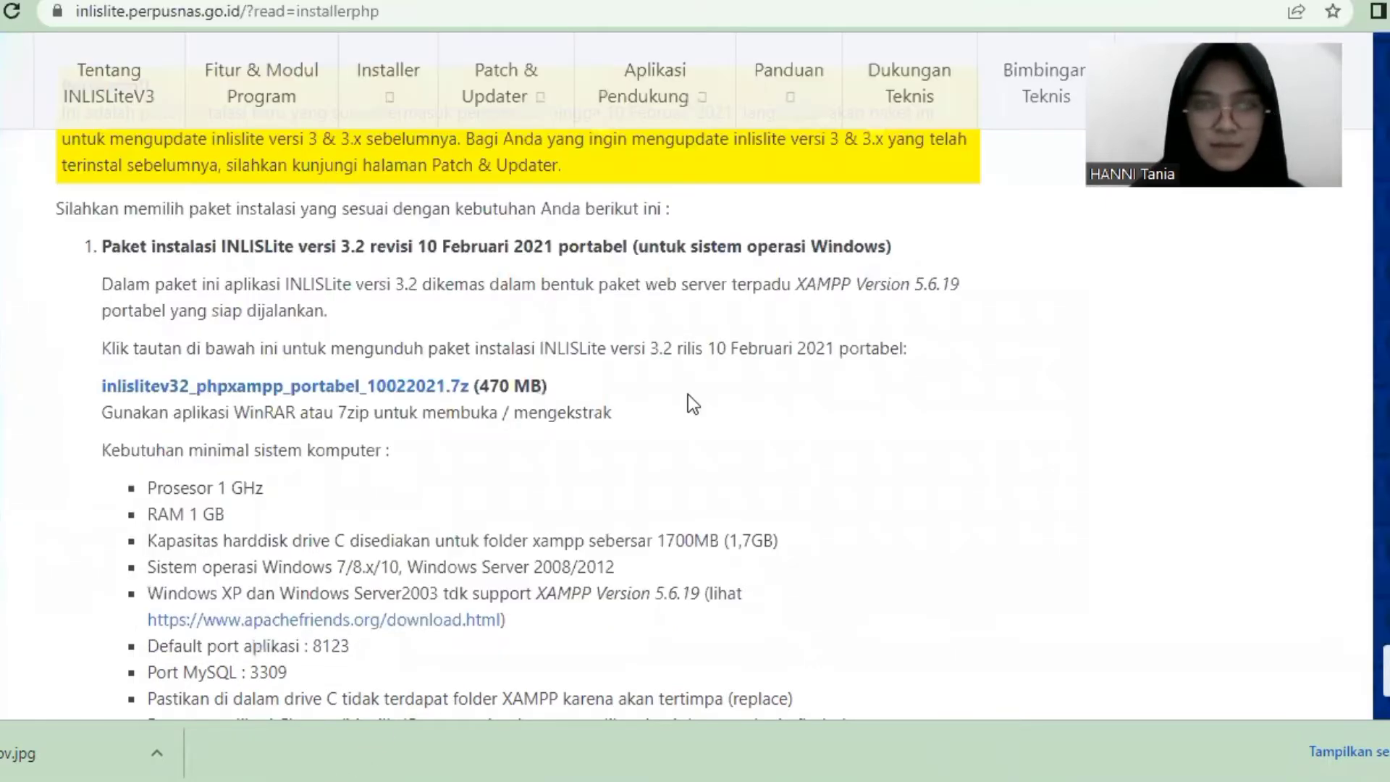
pyautogui.hotkey('ctrl', 'Tab')
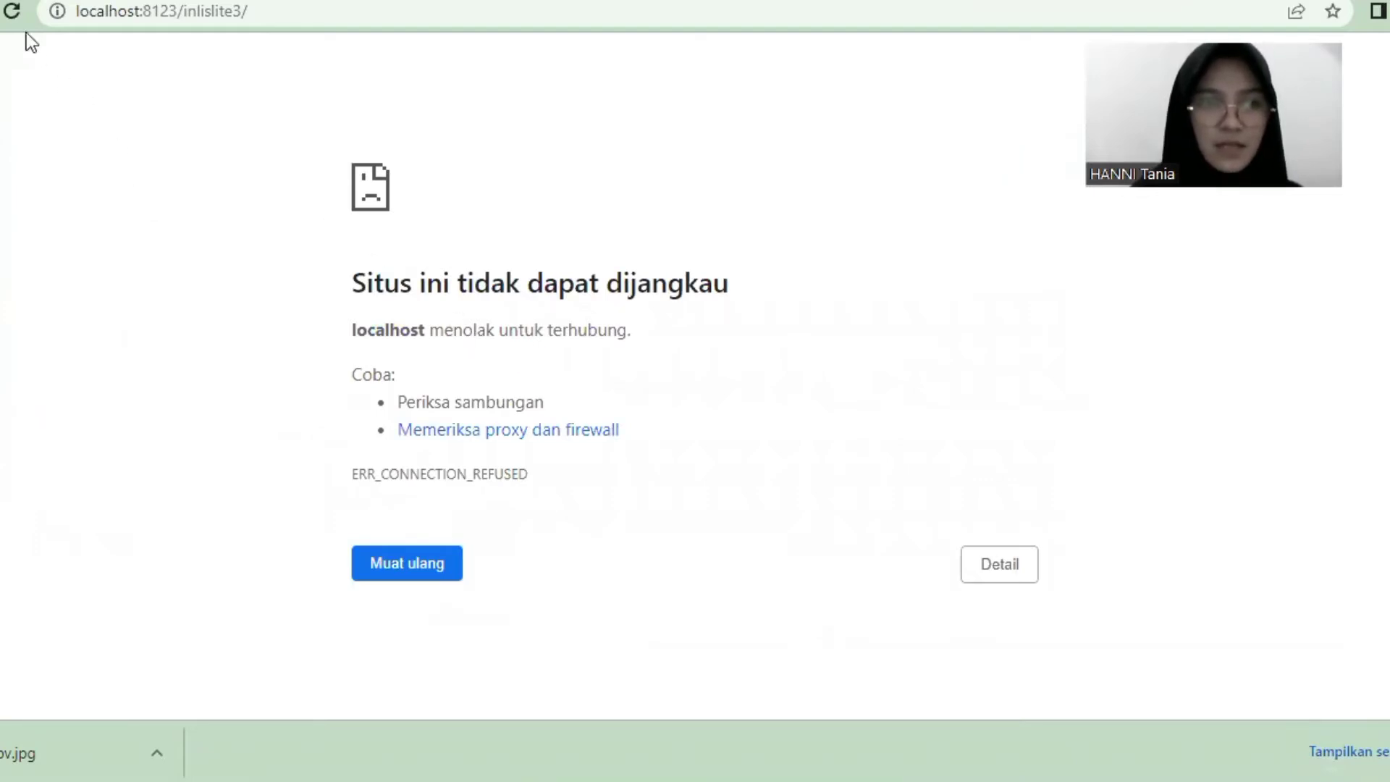
pyautogui.click(11, 11)
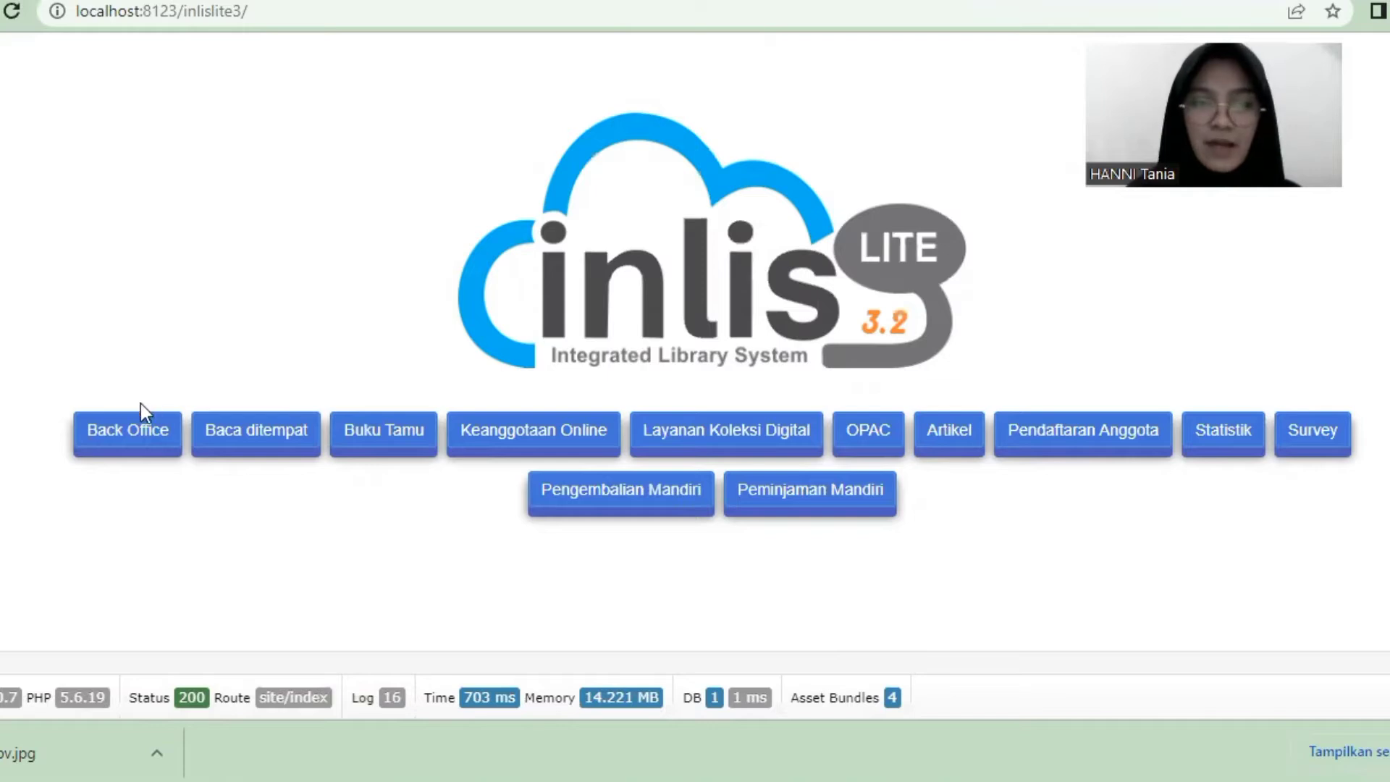
pyautogui.click(130, 427)
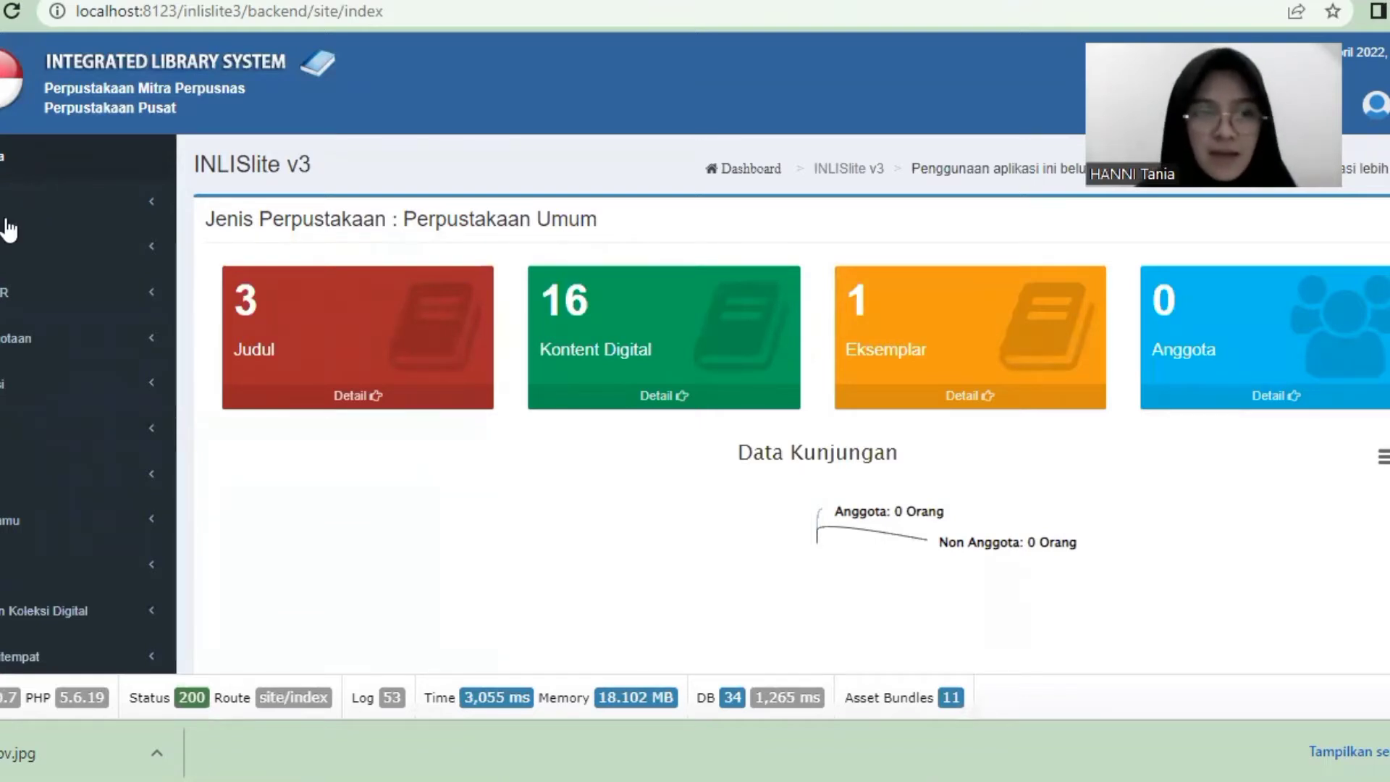
# Open a new Entri Katalog form and choose Monograf(Buku, Jurnal, Laporan, dll) as the Jenis Bahan.
pyautogui.click(6, 240)
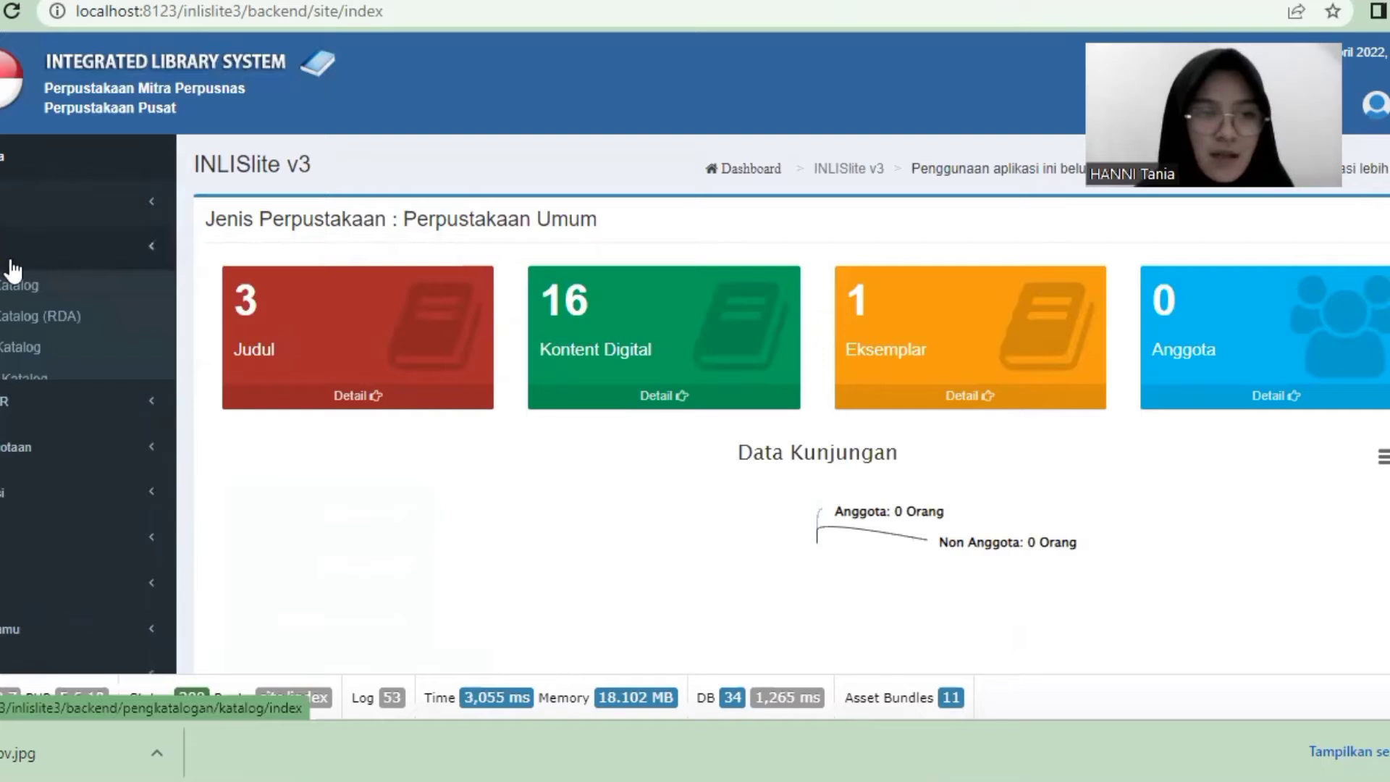
pyautogui.click(7, 285)
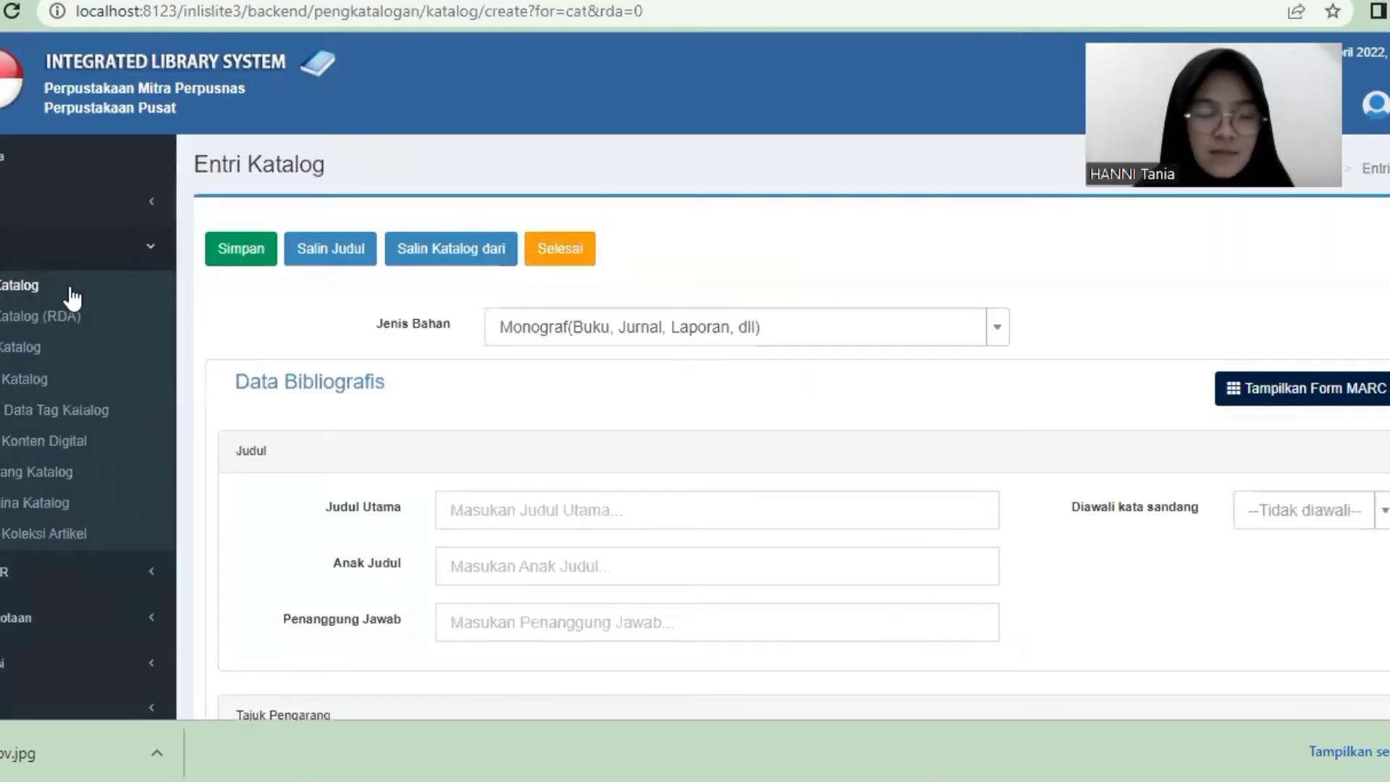
pyautogui.click(515, 331)
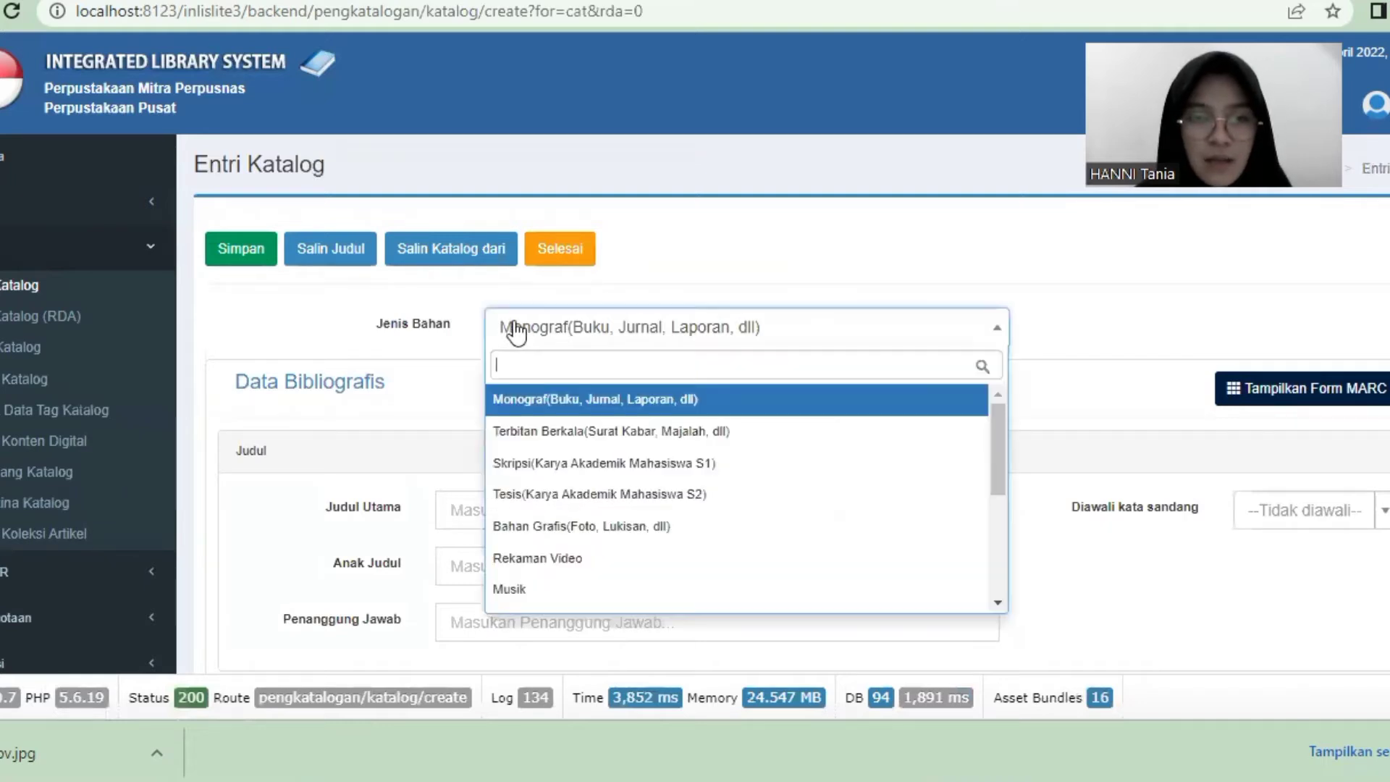
pyautogui.click(536, 399)
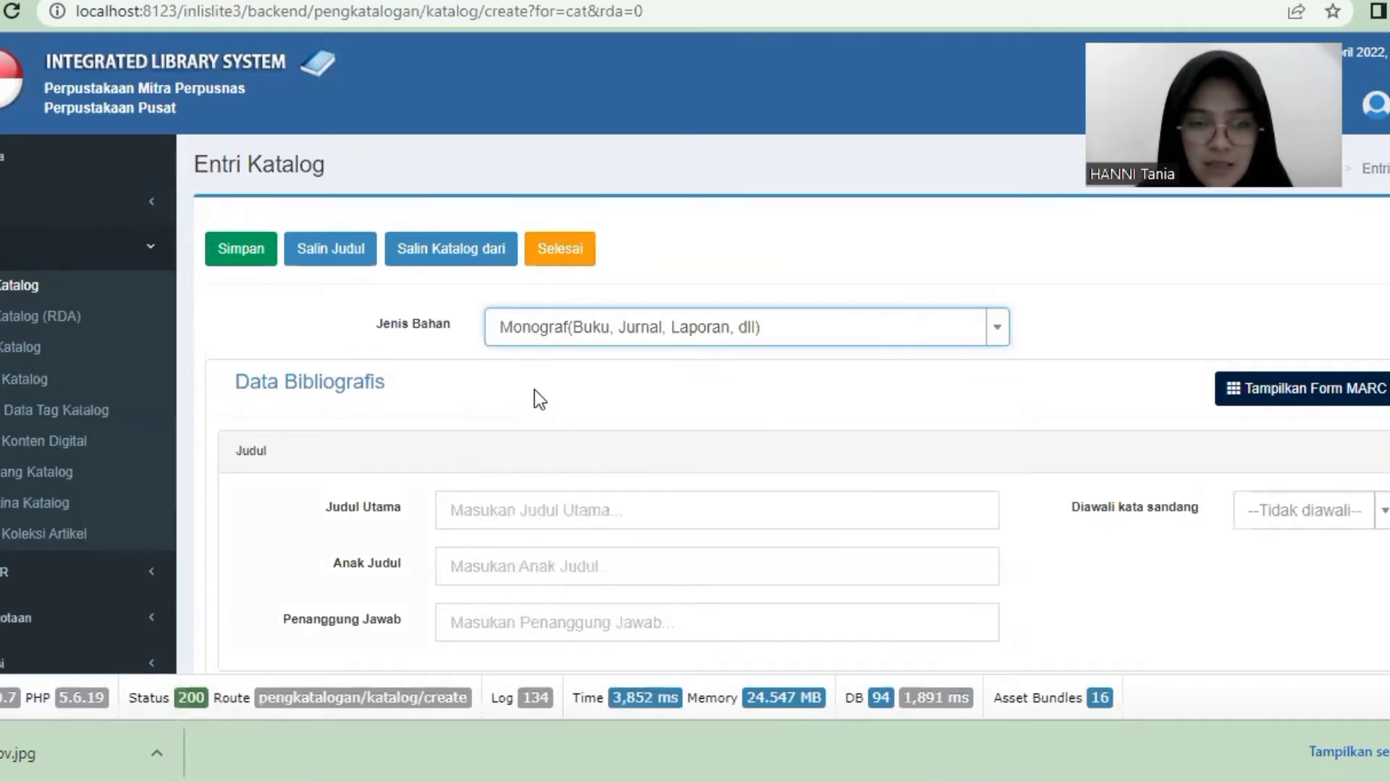
# Enter "Jurnal Rasa" as the Judul Utama and "jatuh, patah, tumbuh" as the Anak Judul.
pyautogui.click(480, 502)
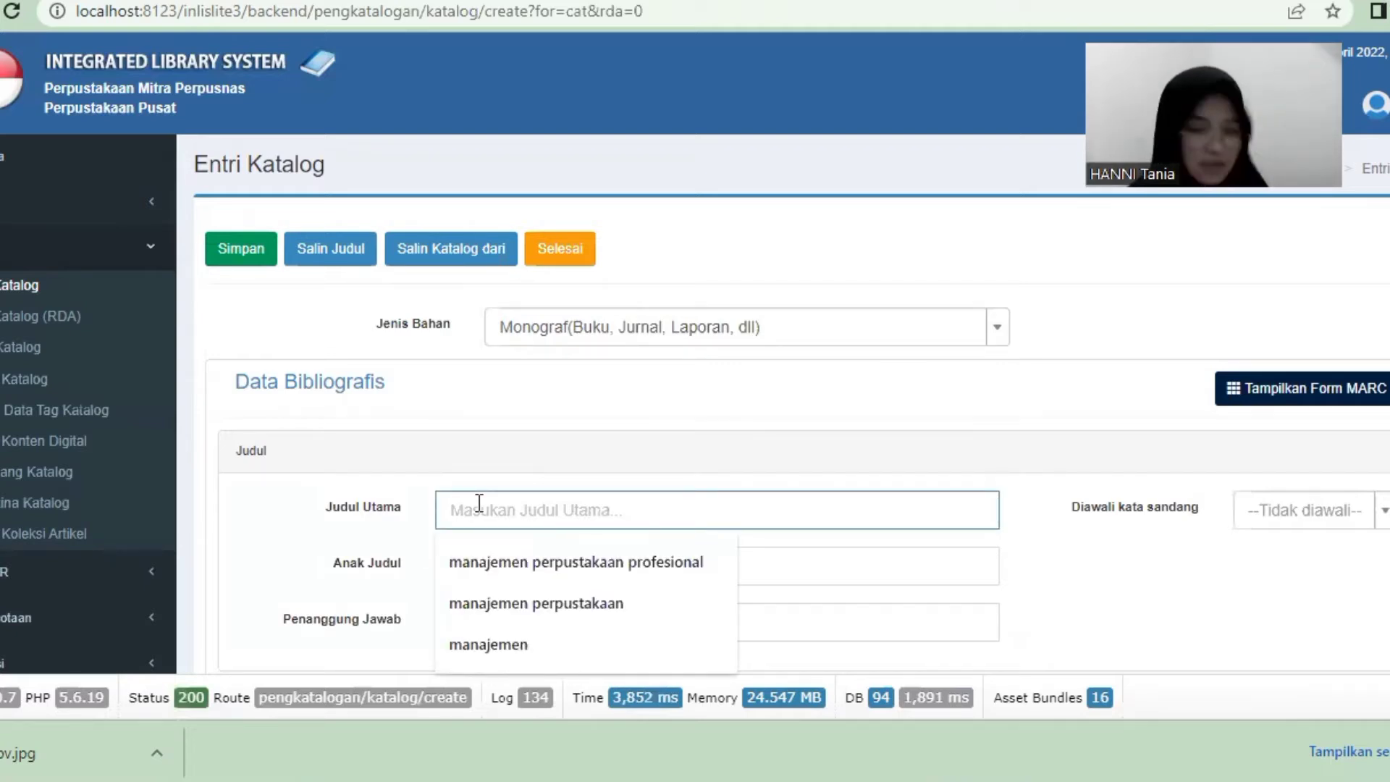
pyautogui.write('Ju')
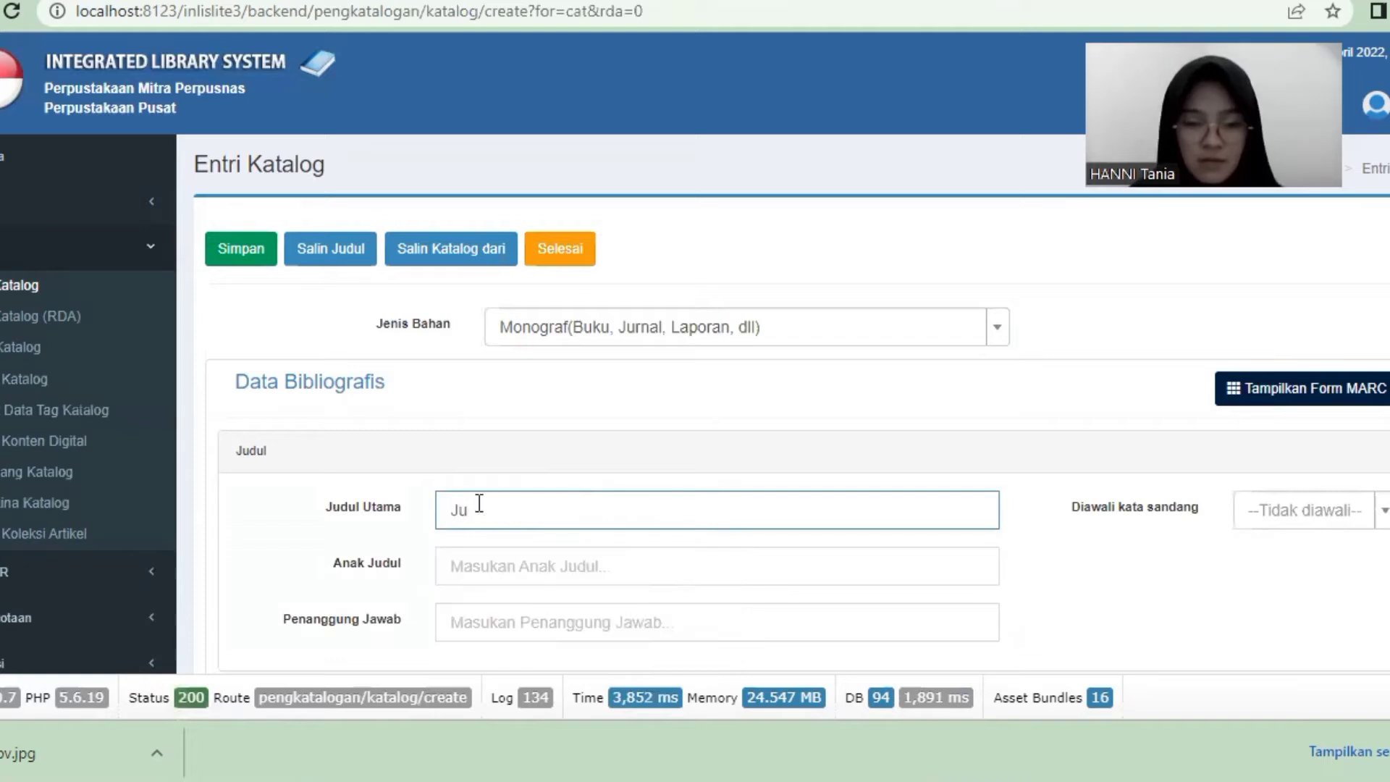
pyautogui.write('rnal ')
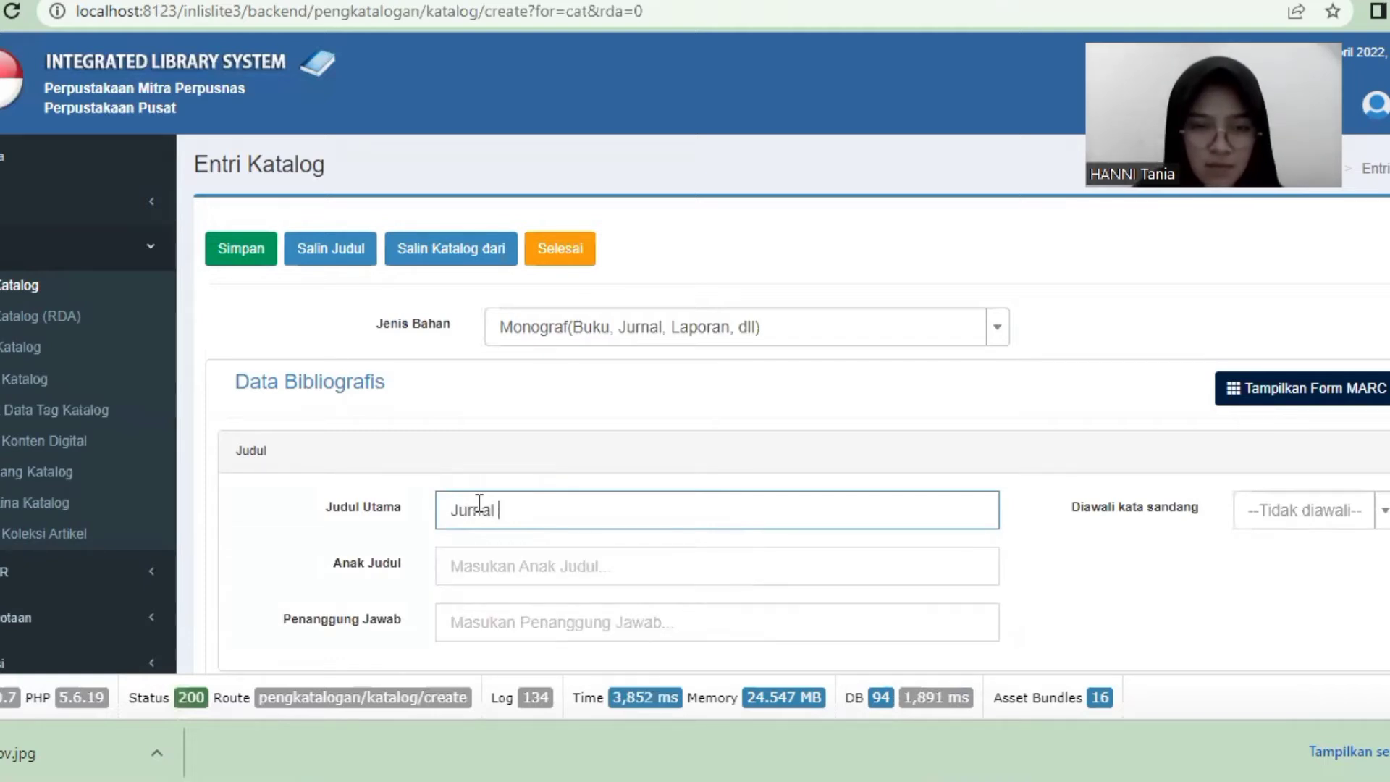
pyautogui.write('Rasa')
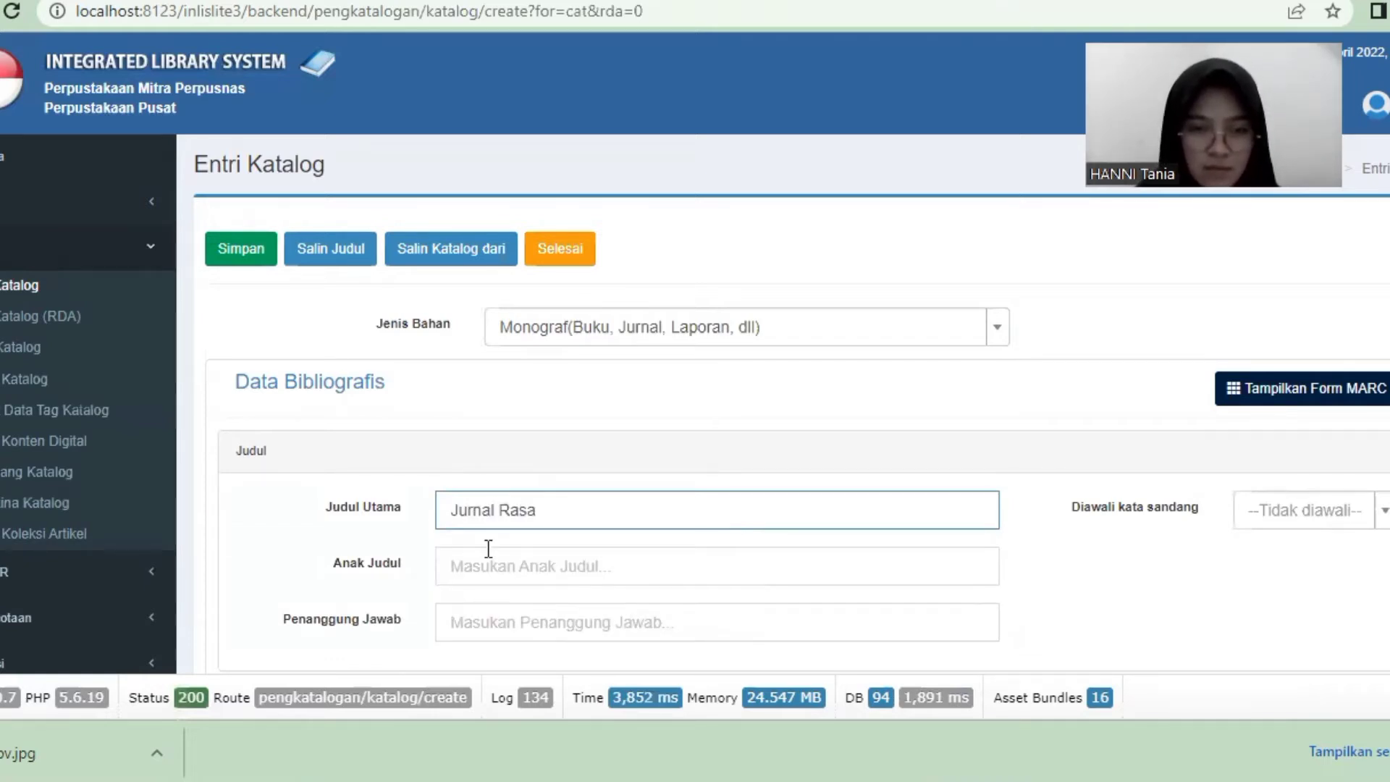
pyautogui.click(486, 560)
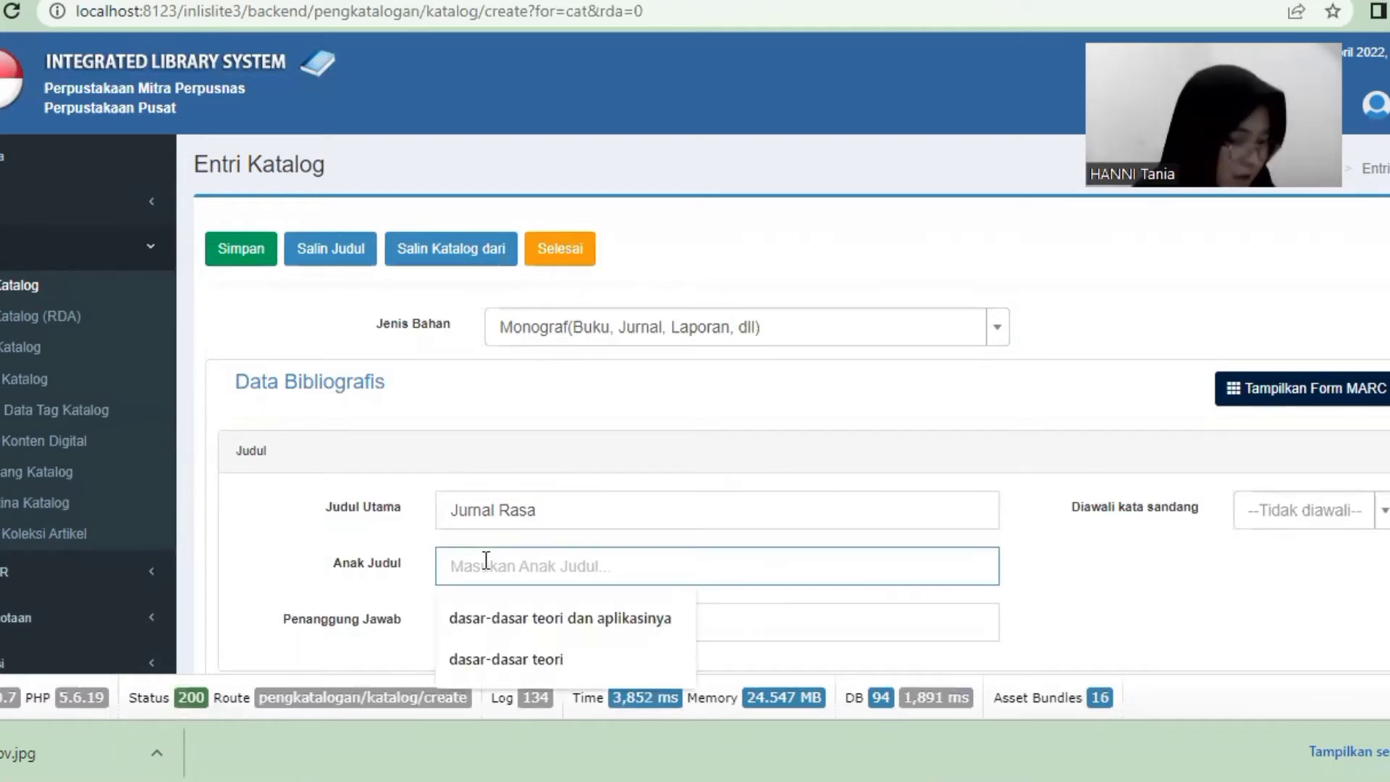
pyautogui.write('jatuh,')
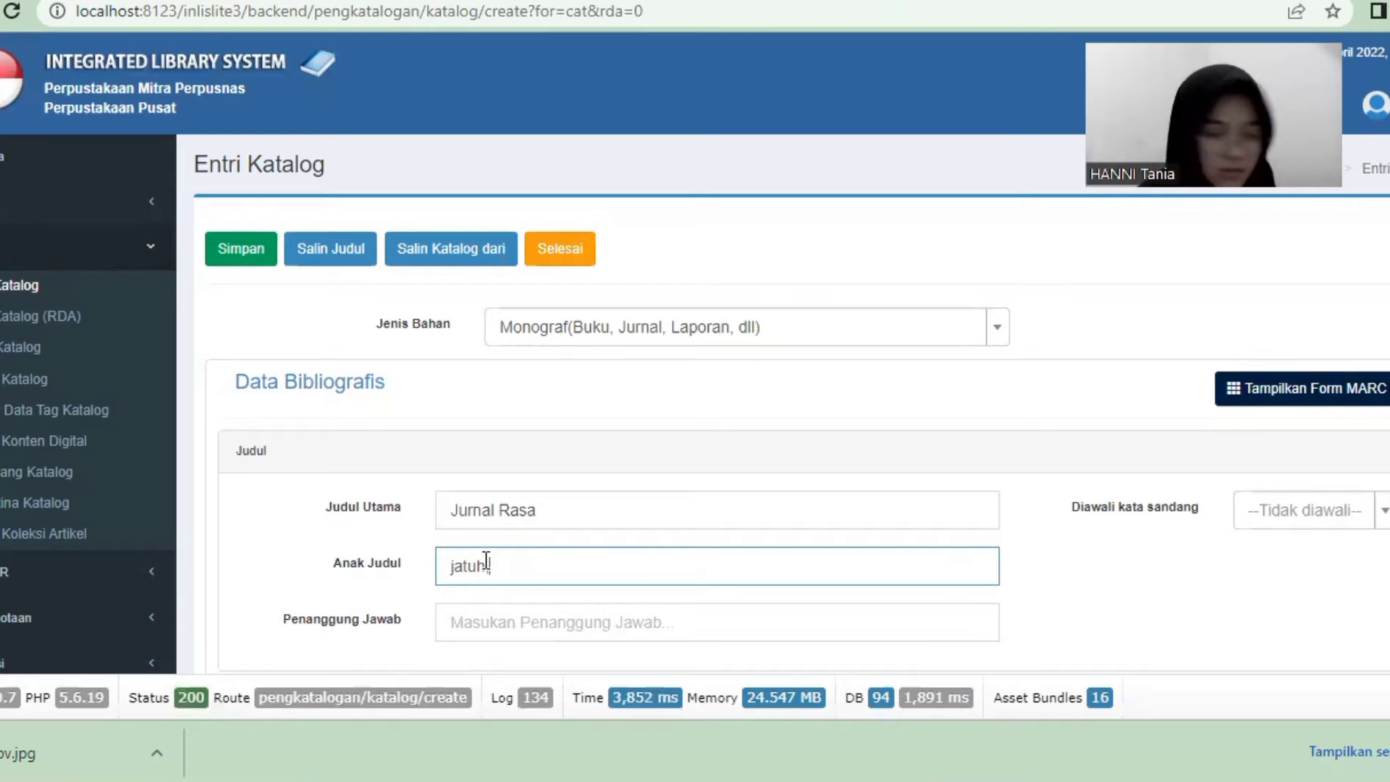
pyautogui.write(' patah')
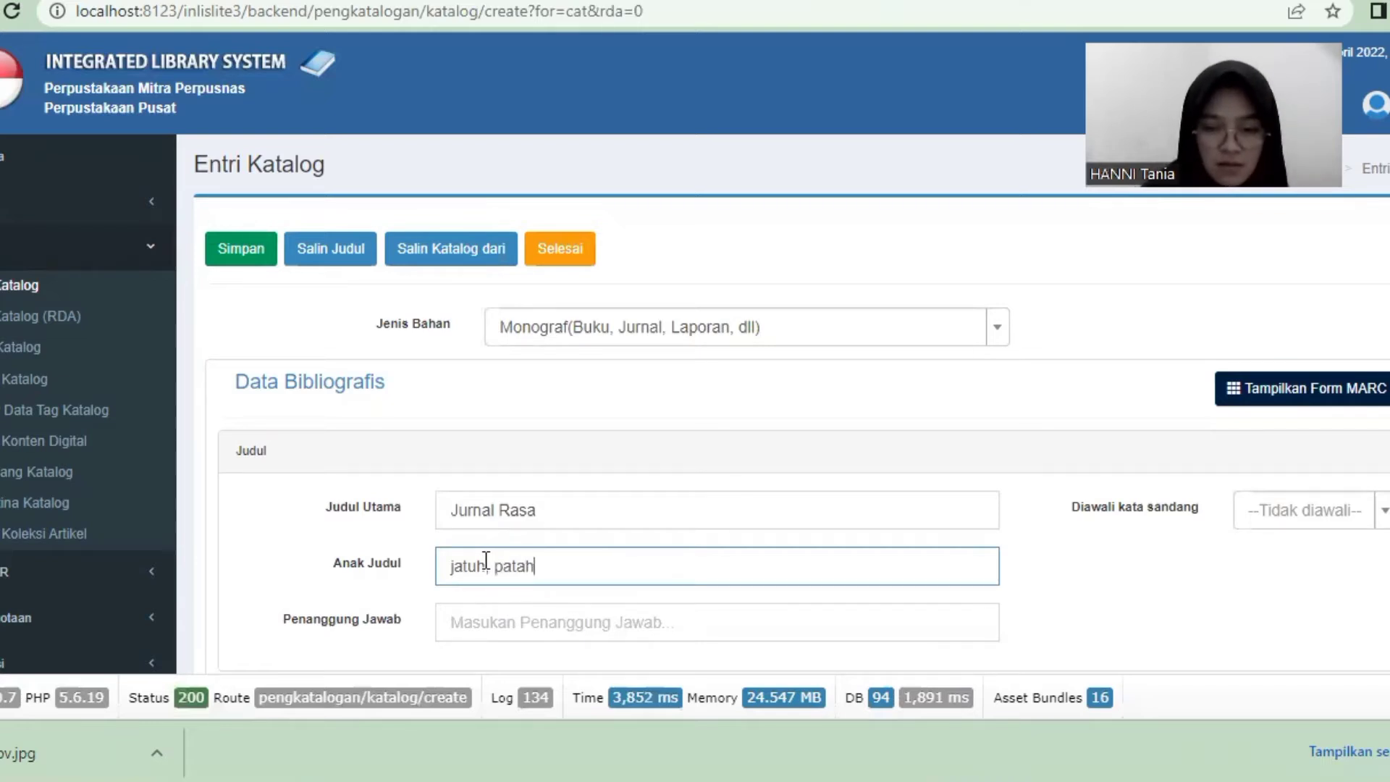
pyautogui.write(', tumbuh')
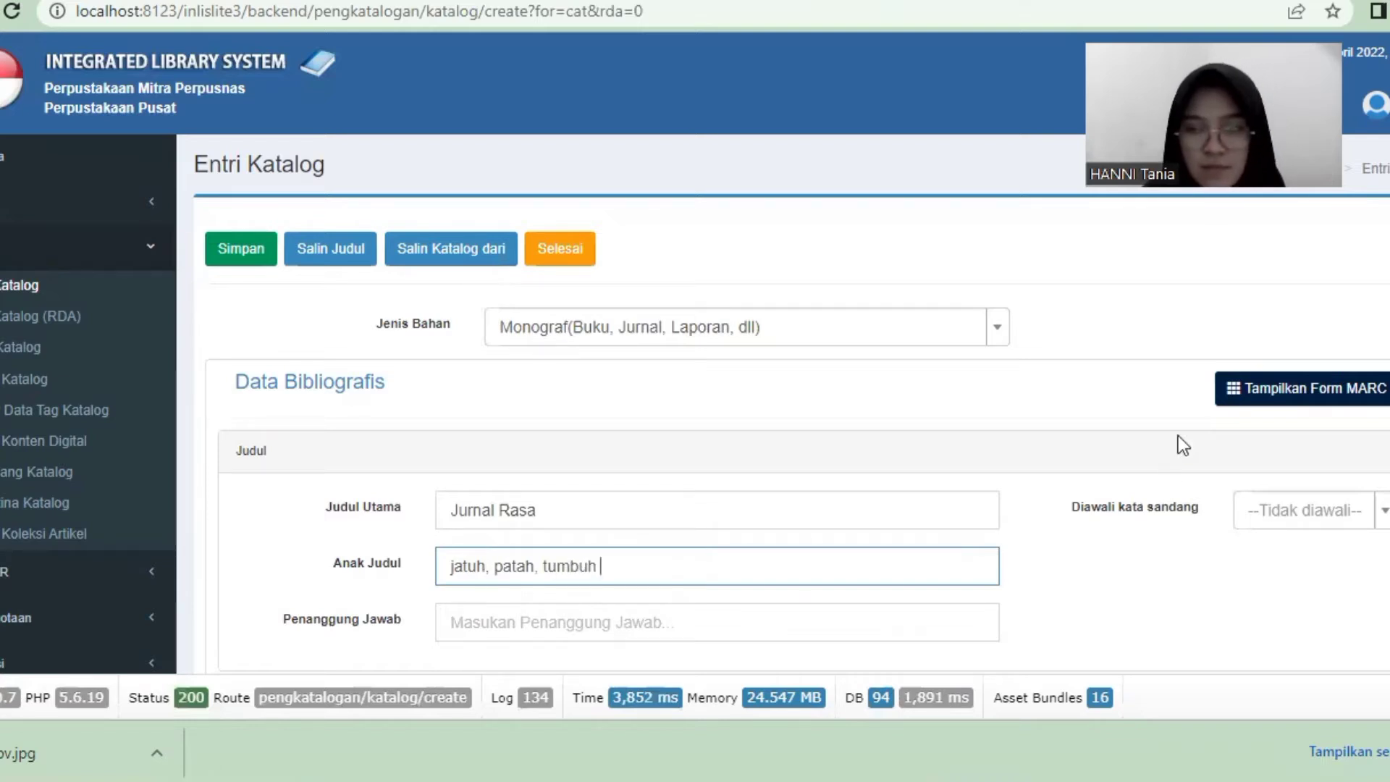
# Fill in the Penanggung Jawab with the author's name.
pyautogui.scroll(-2, 1031, 245)
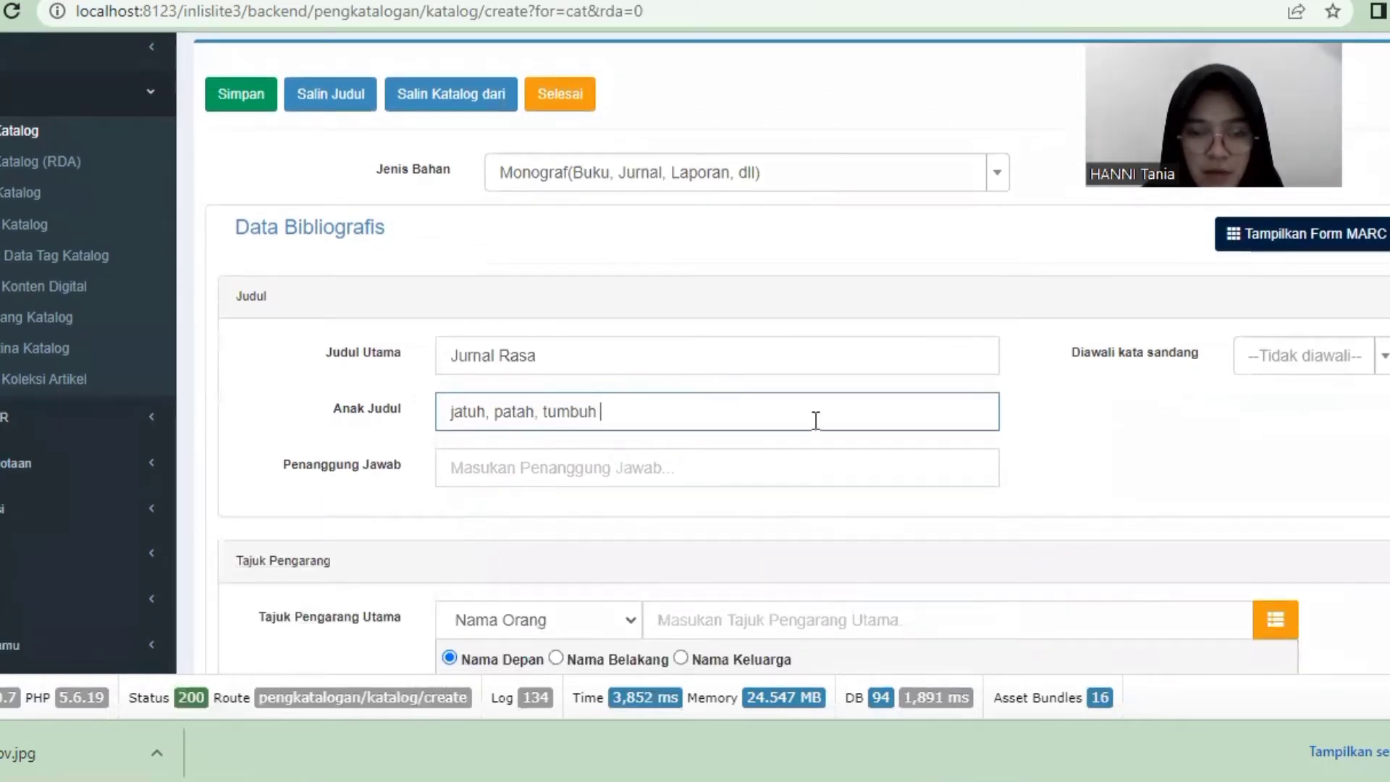
pyautogui.click(754, 466)
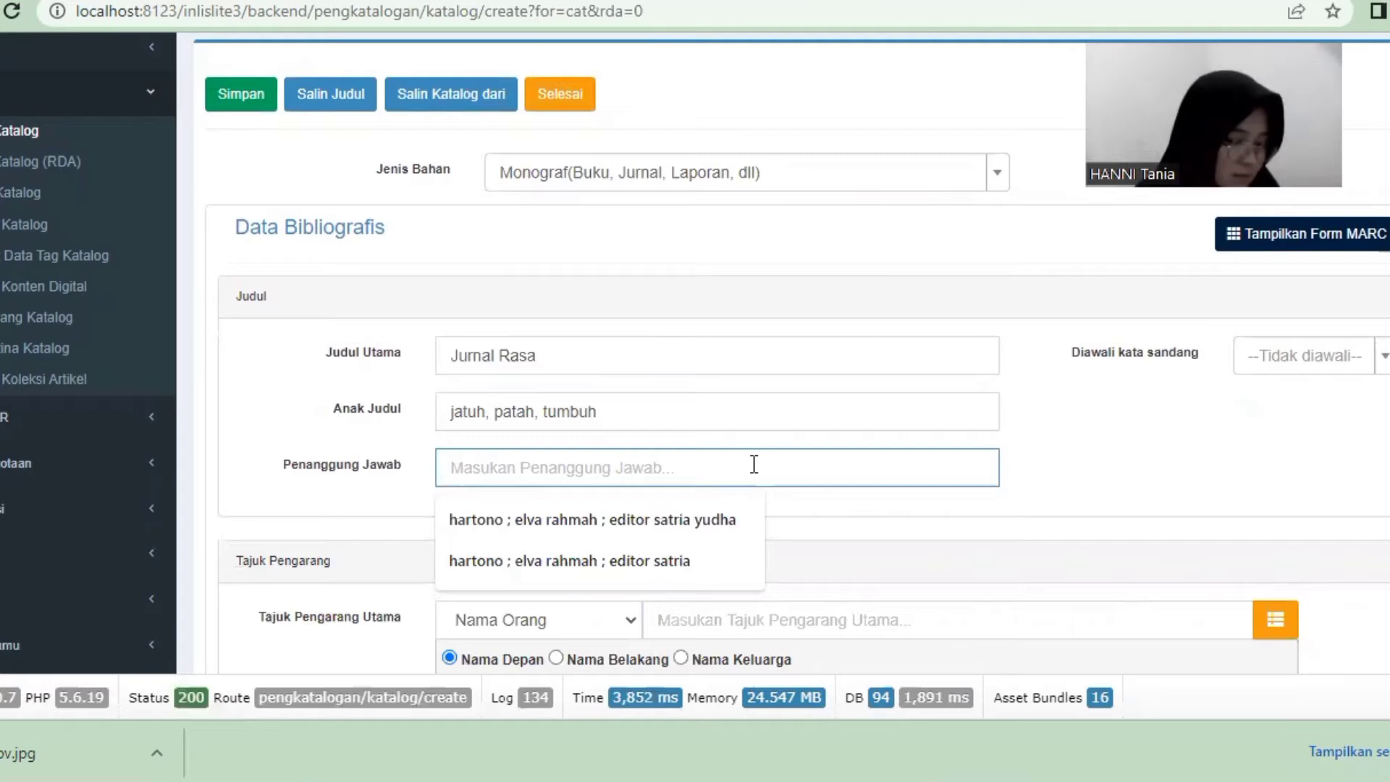
pyautogui.write('BA')
pyautogui.press('BackSpace')
pyautogui.write('AA')
pyautogui.press('BackSpace')
pyautogui.press('BackSpace')
pyautogui.write('ang')
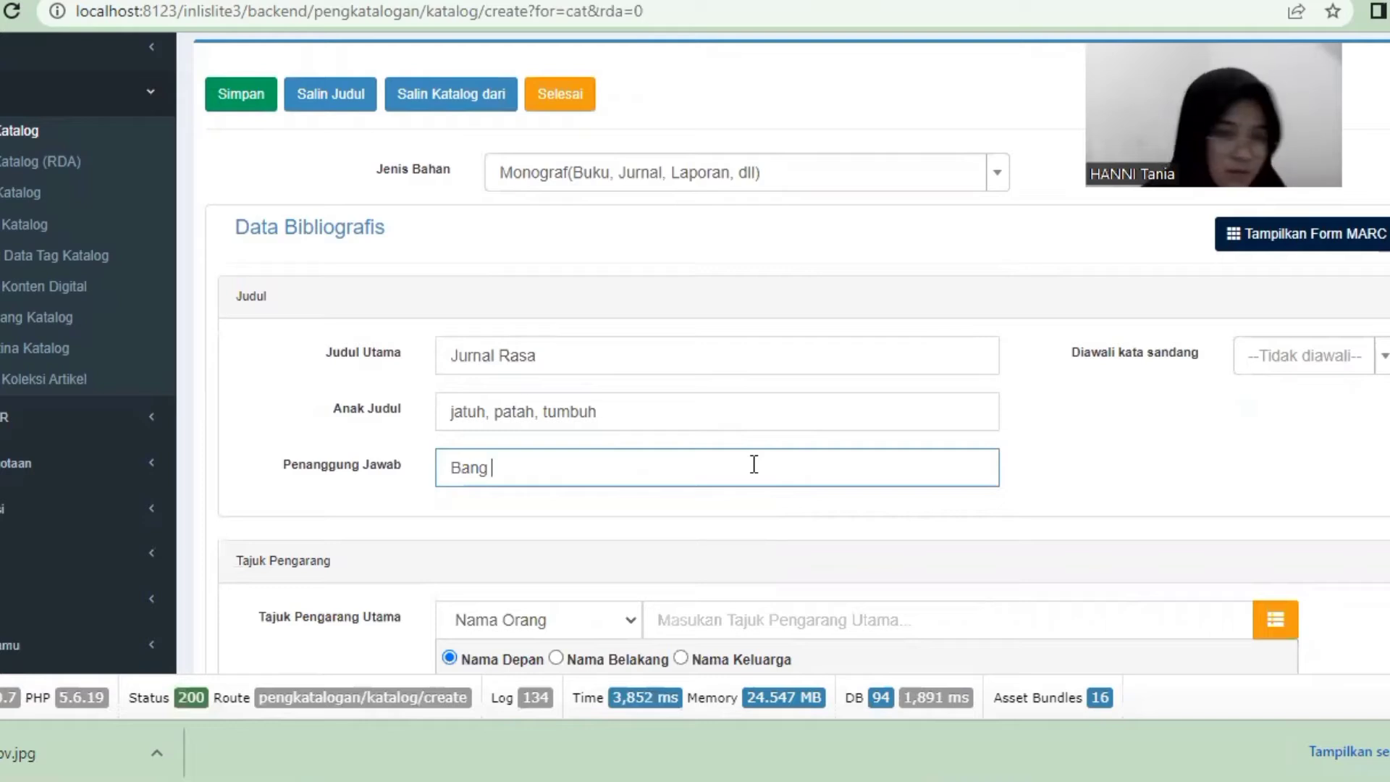
pyautogui.write(' Jek')
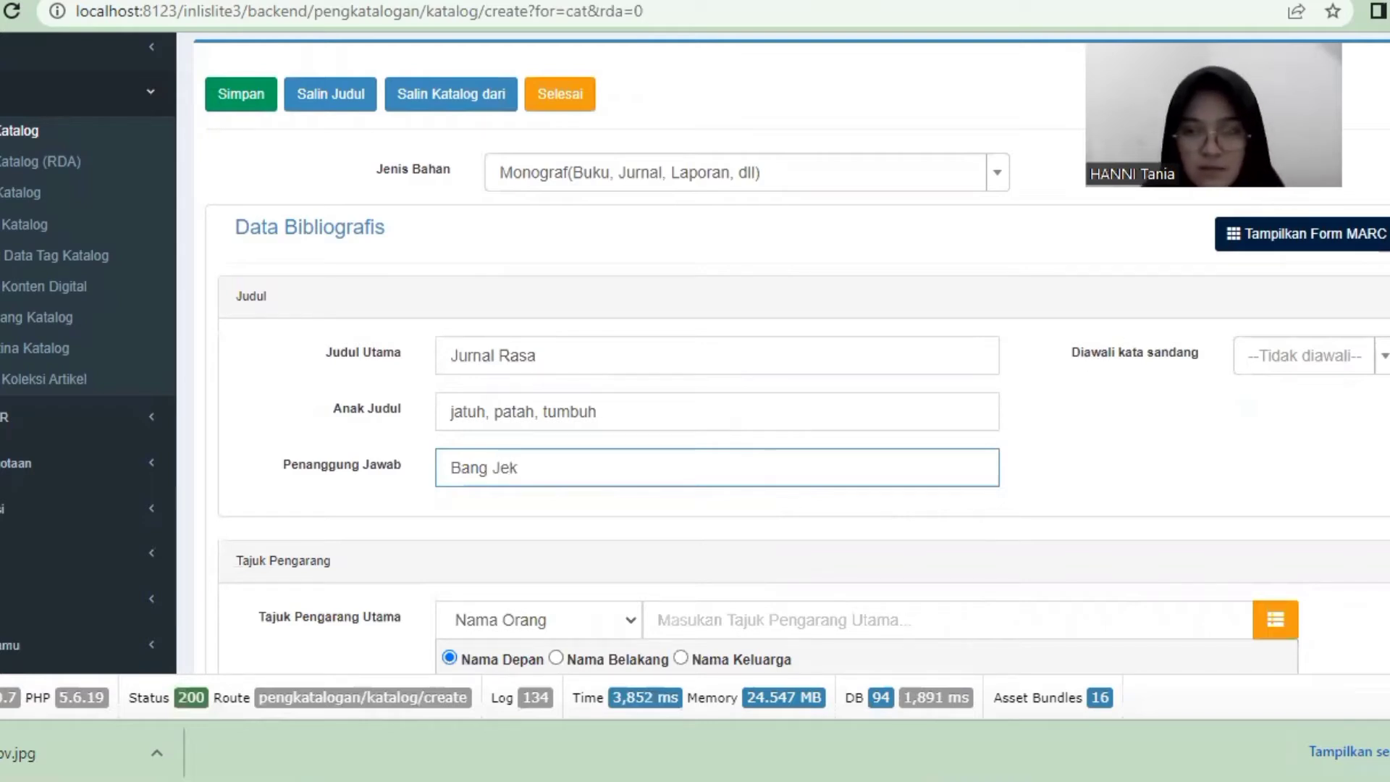
# Fill in the Tajuk Pengarang Utama with the main author's name in inverted order, keeping the type Nama Orang.
pyautogui.scroll(-4, 782, 355)
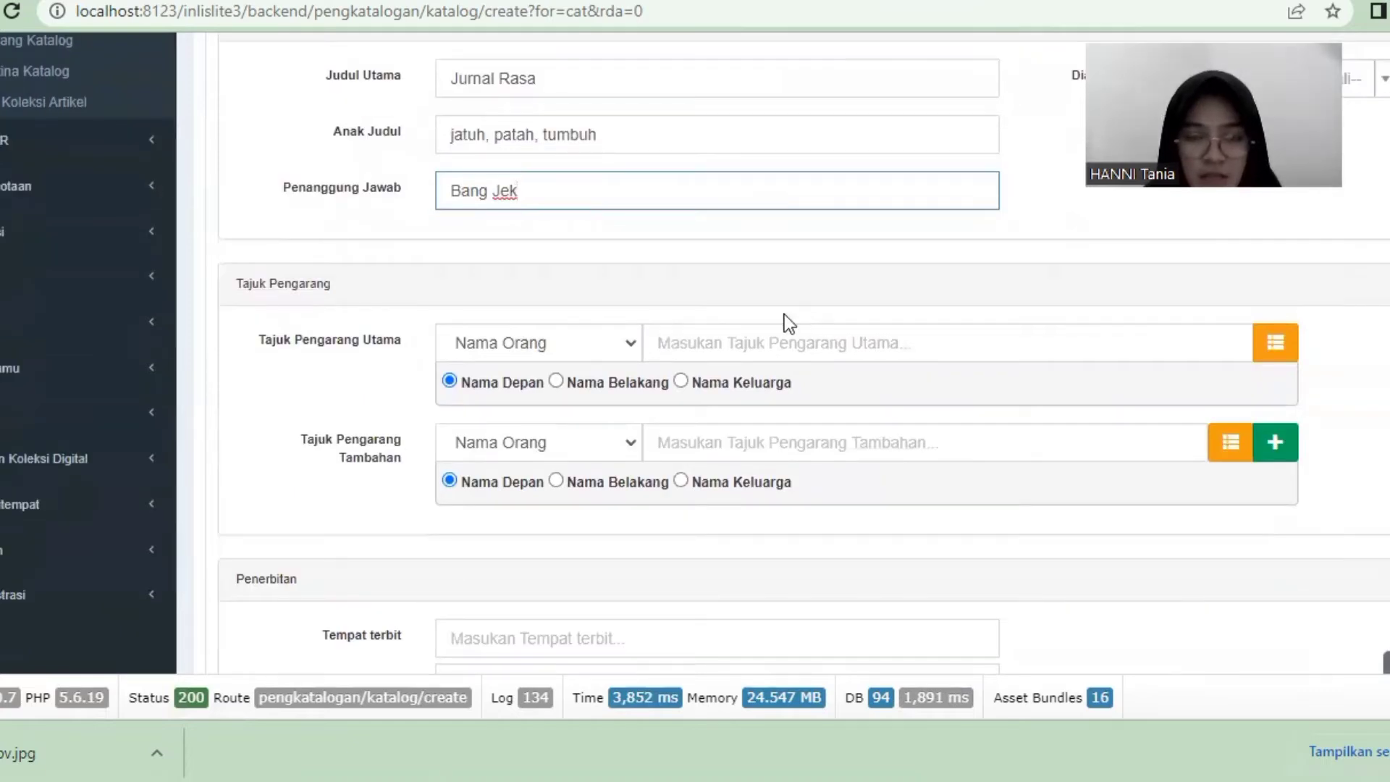
pyautogui.click(749, 322)
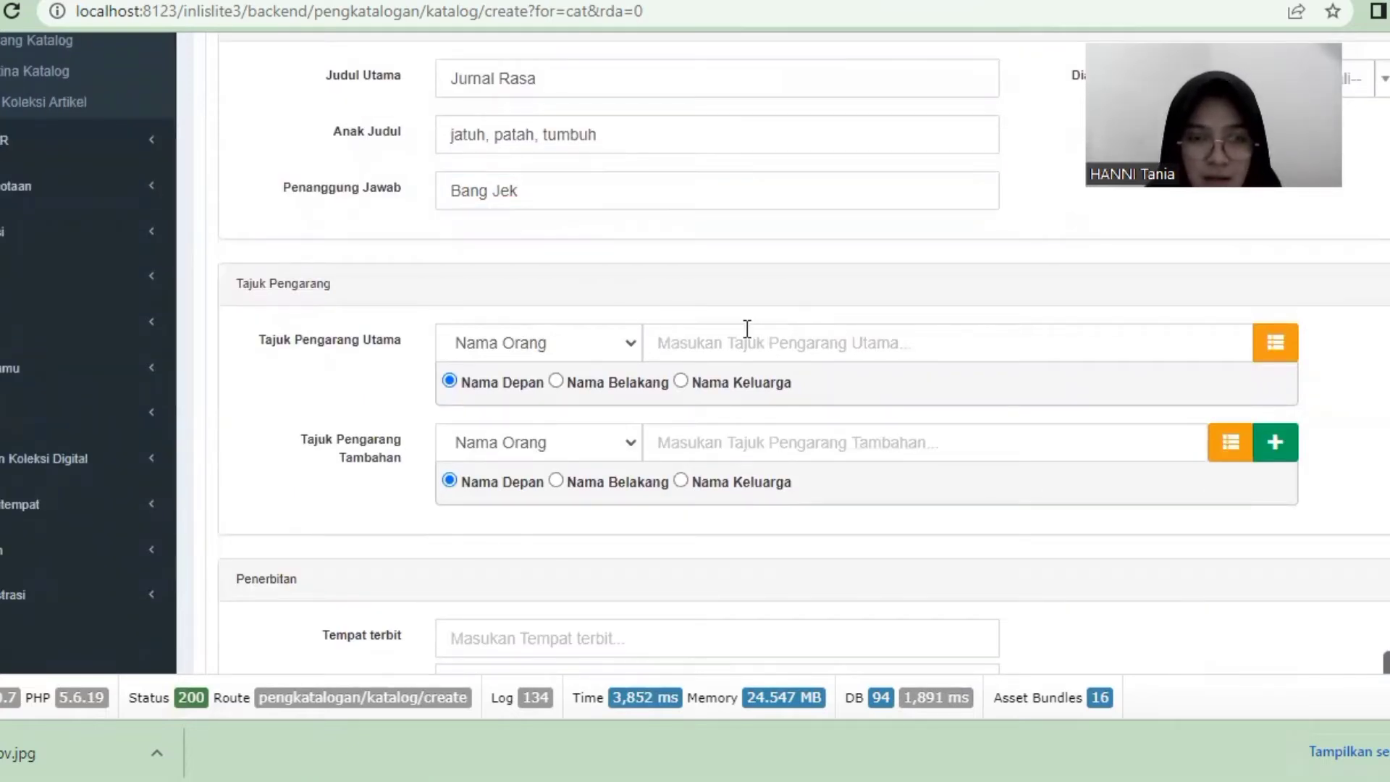
pyautogui.click(747, 328)
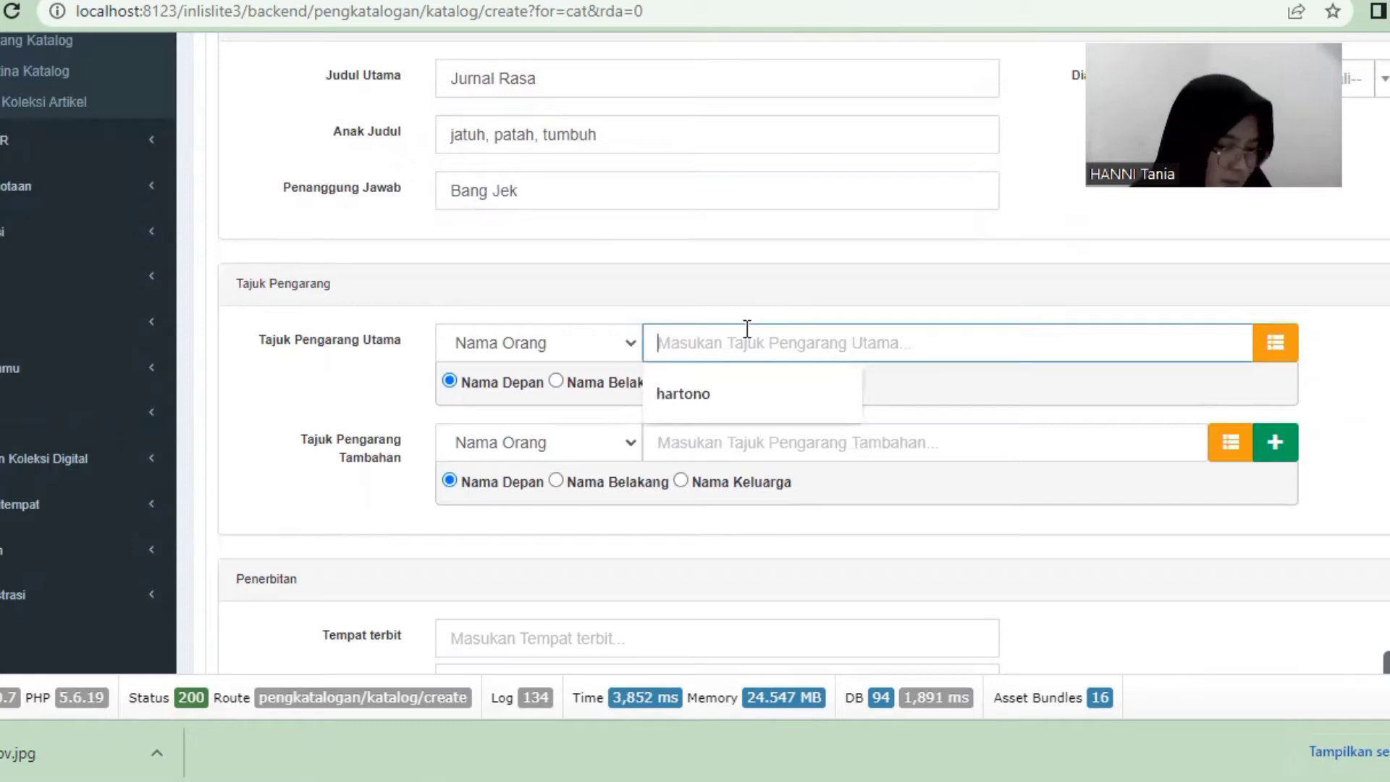
pyautogui.write('J')
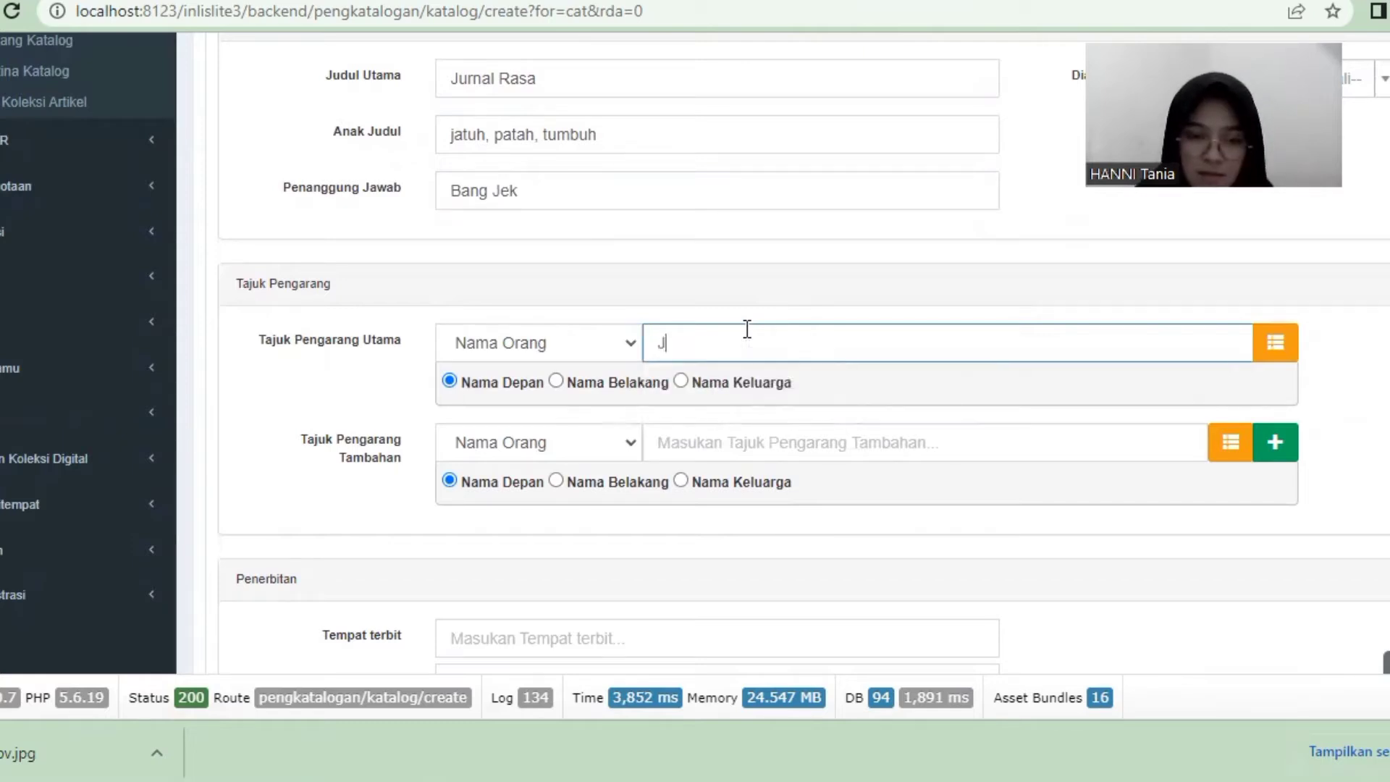
pyautogui.write('ek')
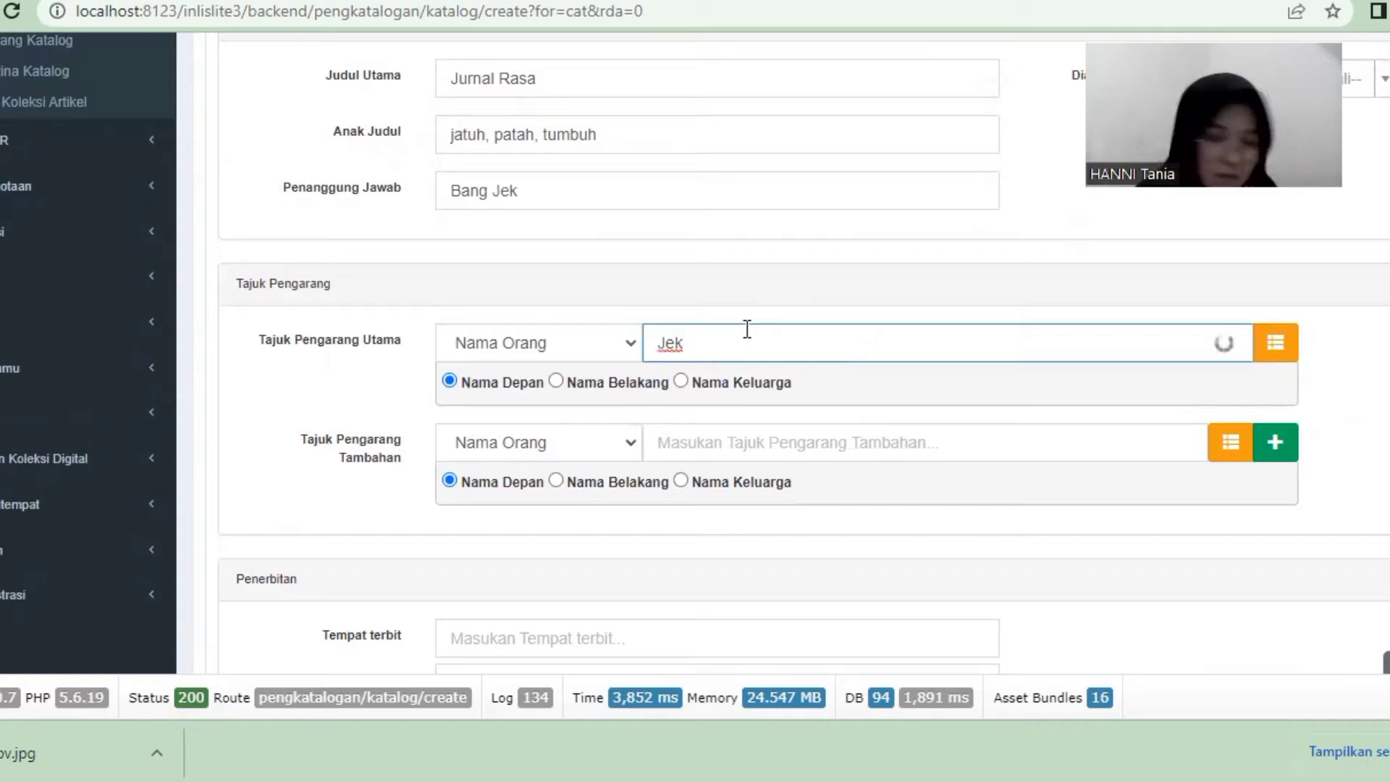
pyautogui.write(' Bang')
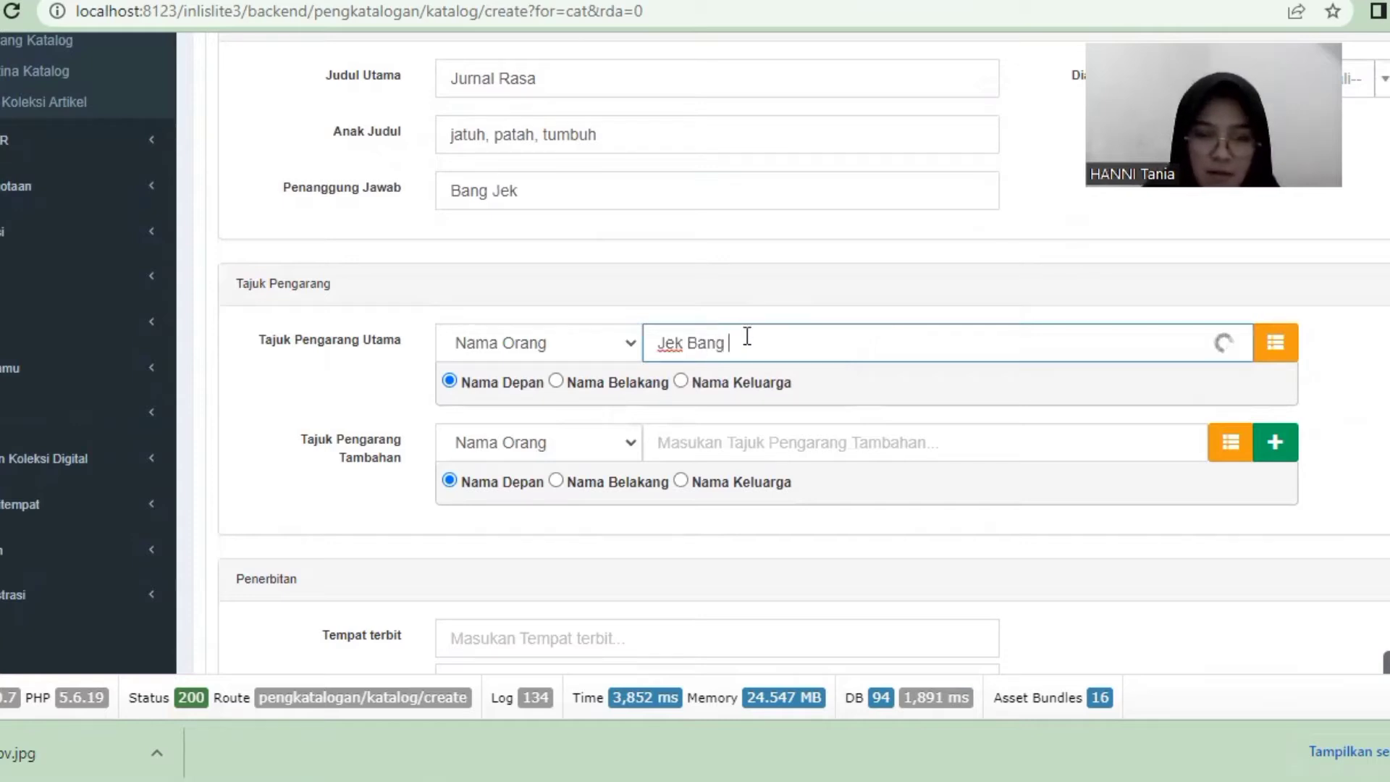
# Enter "Grasindo" as the Tajuk Pengarang Tambahan, keeping the type Nama Orang.
pyautogui.click(689, 432)
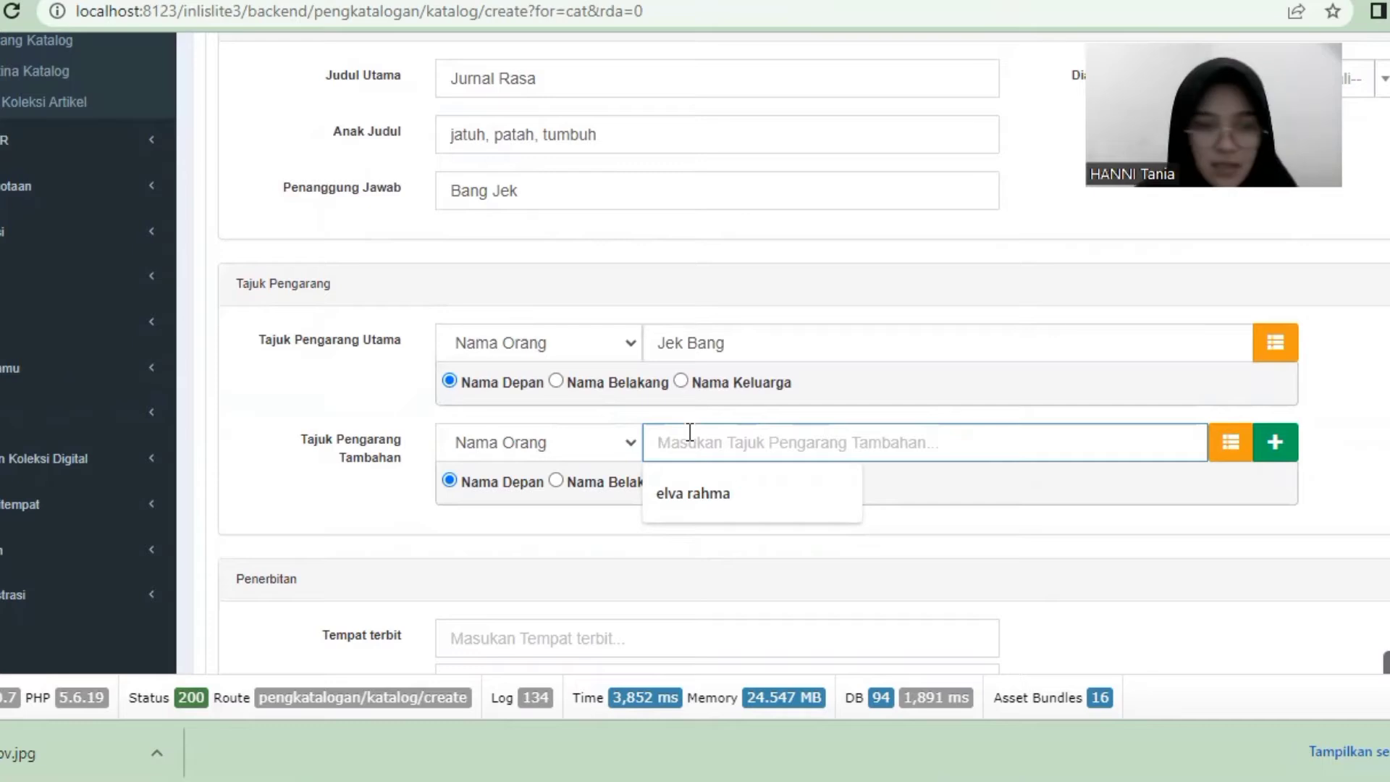
pyautogui.write('Grasi')
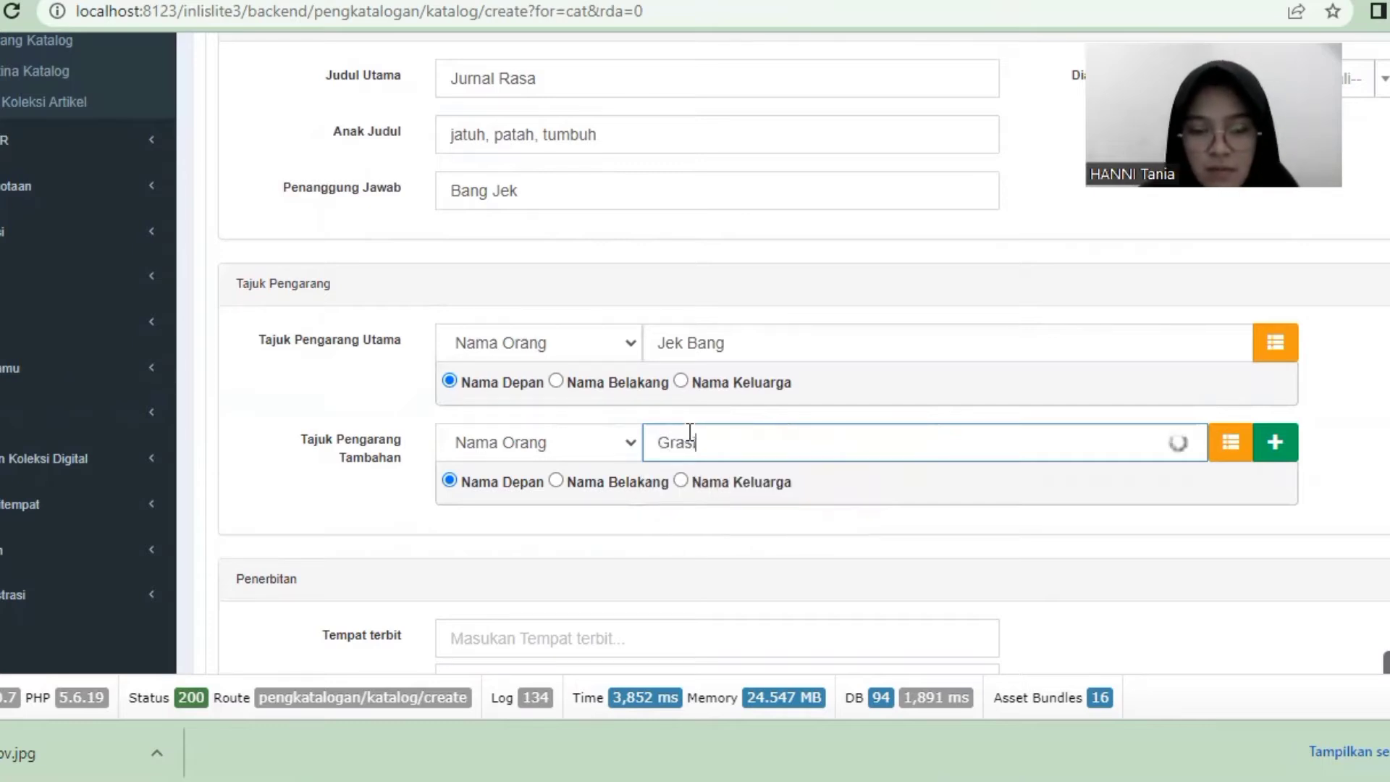
pyautogui.write('ndo')
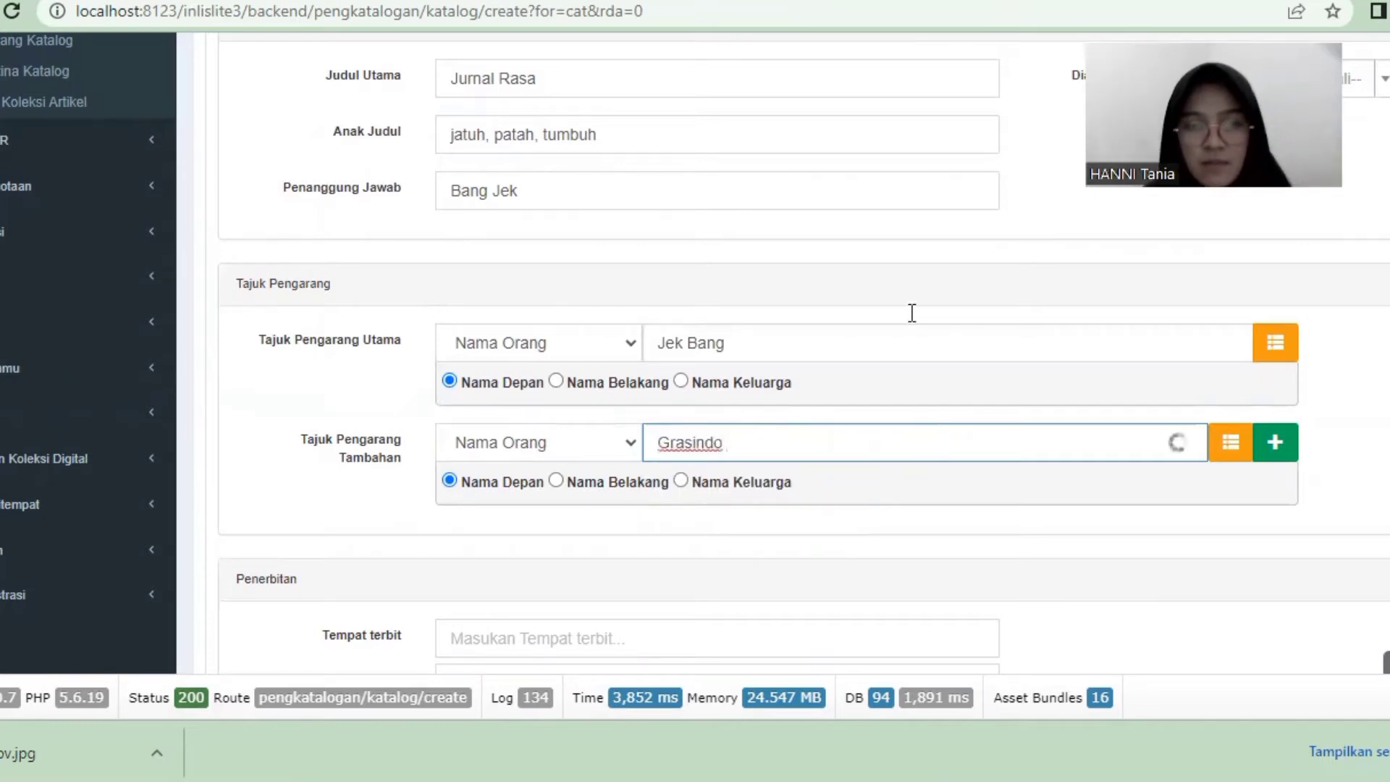
# Fill in the Penerbitan section with Tempat terbit "Jakarta", Penerbit "Grasindo" and Tahun terbit 2020.
pyautogui.scroll(-4, 695, 353)
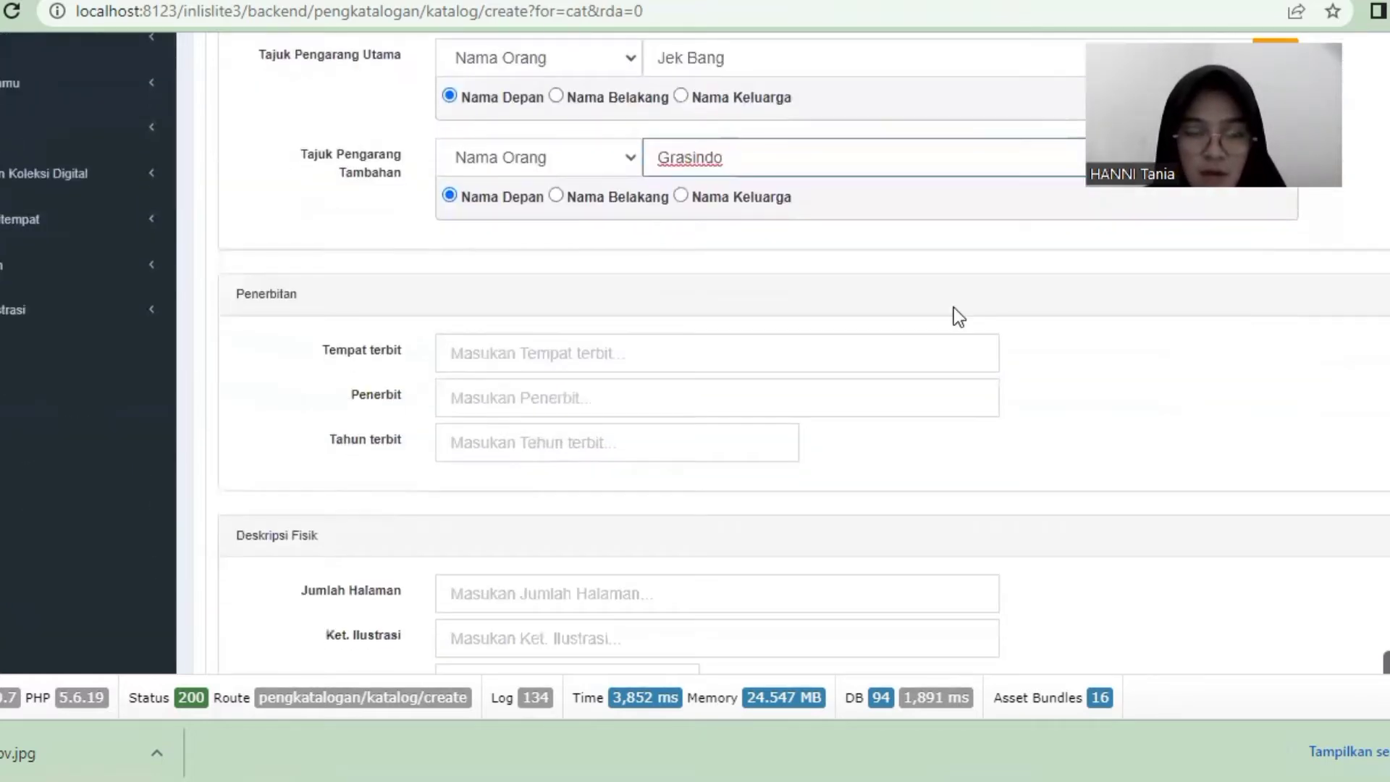
pyautogui.click(696, 355)
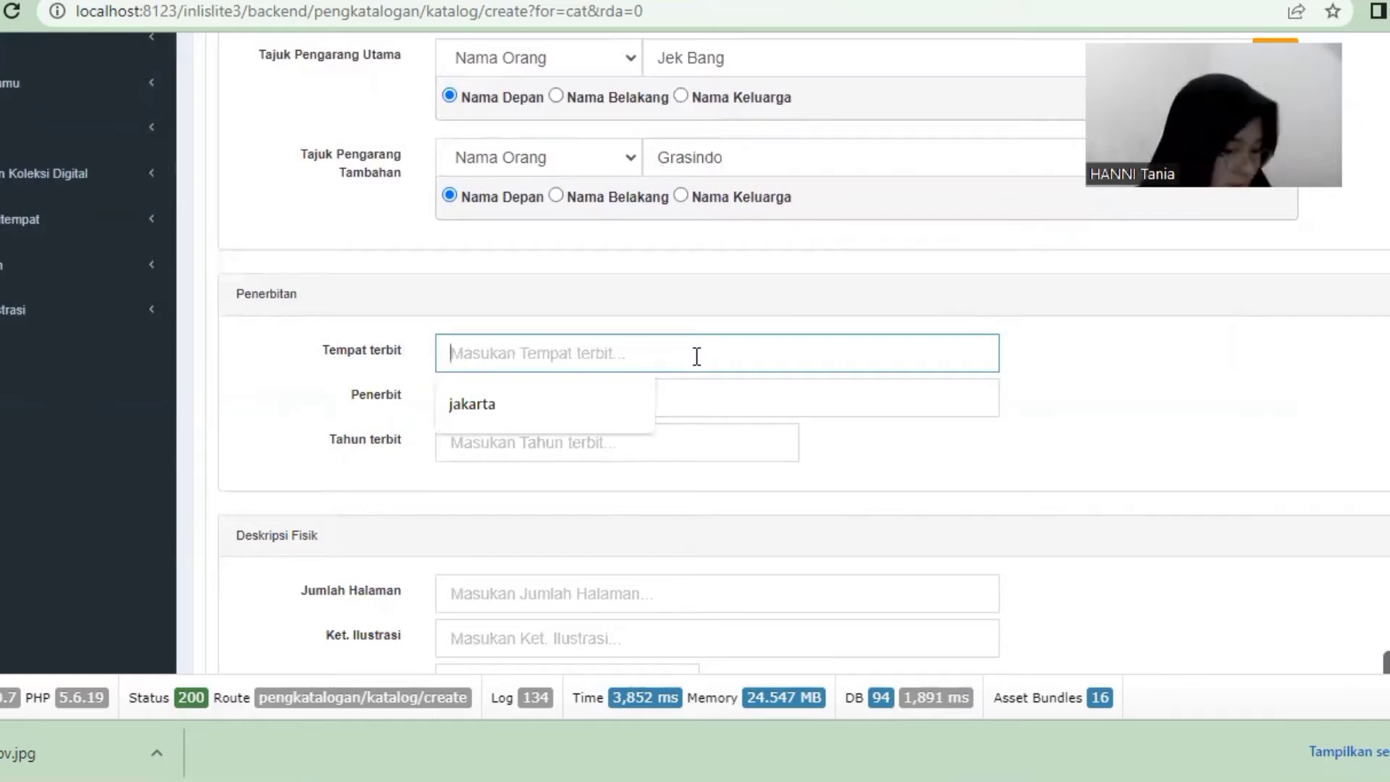
pyautogui.write('Jakarta')
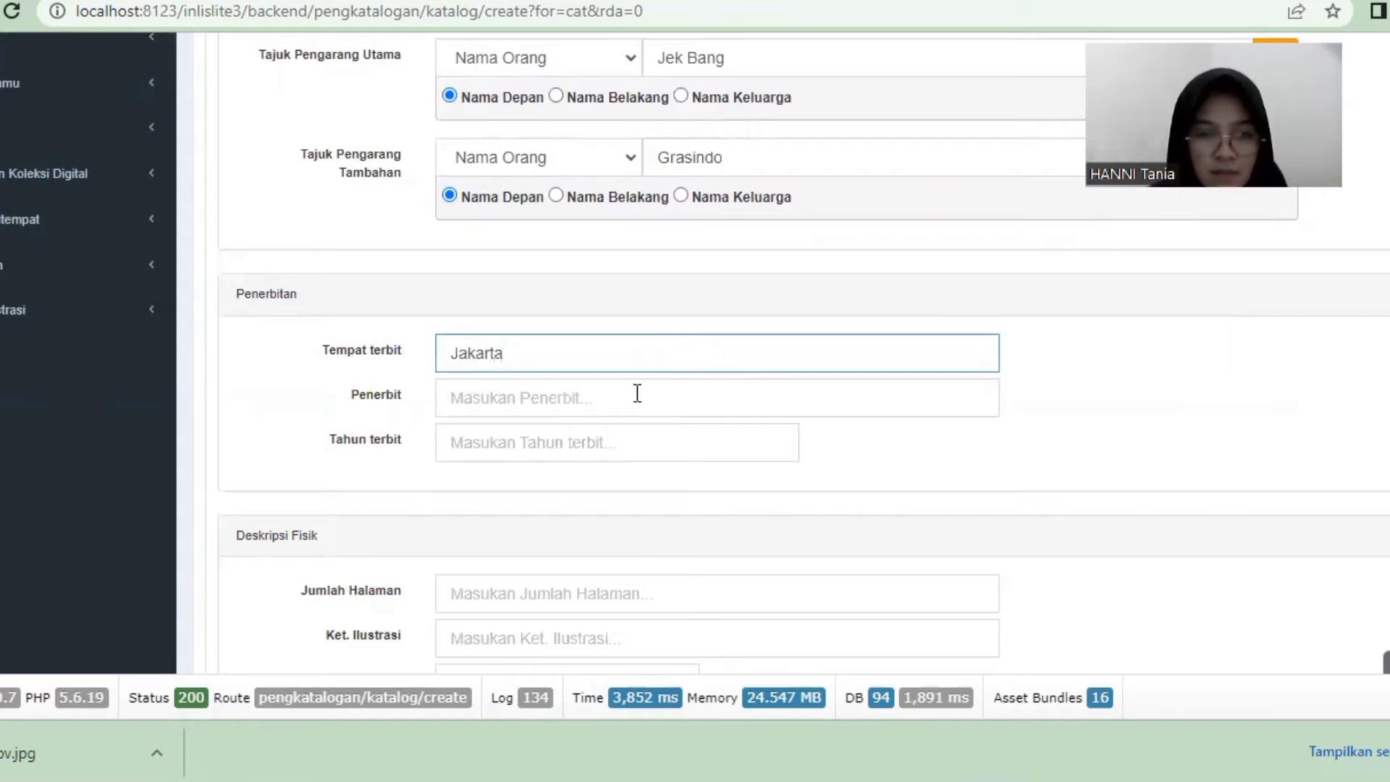
pyautogui.click(637, 393)
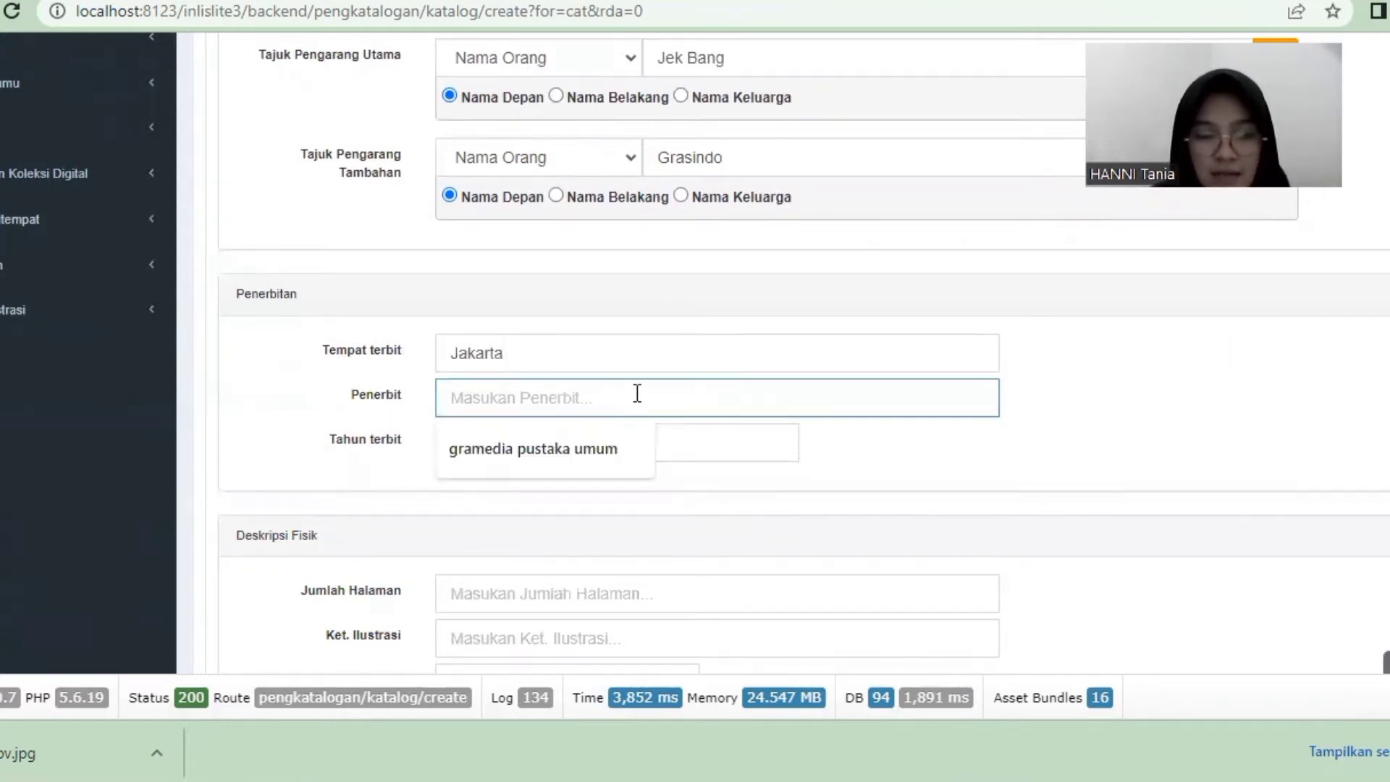
pyautogui.write('Gr')
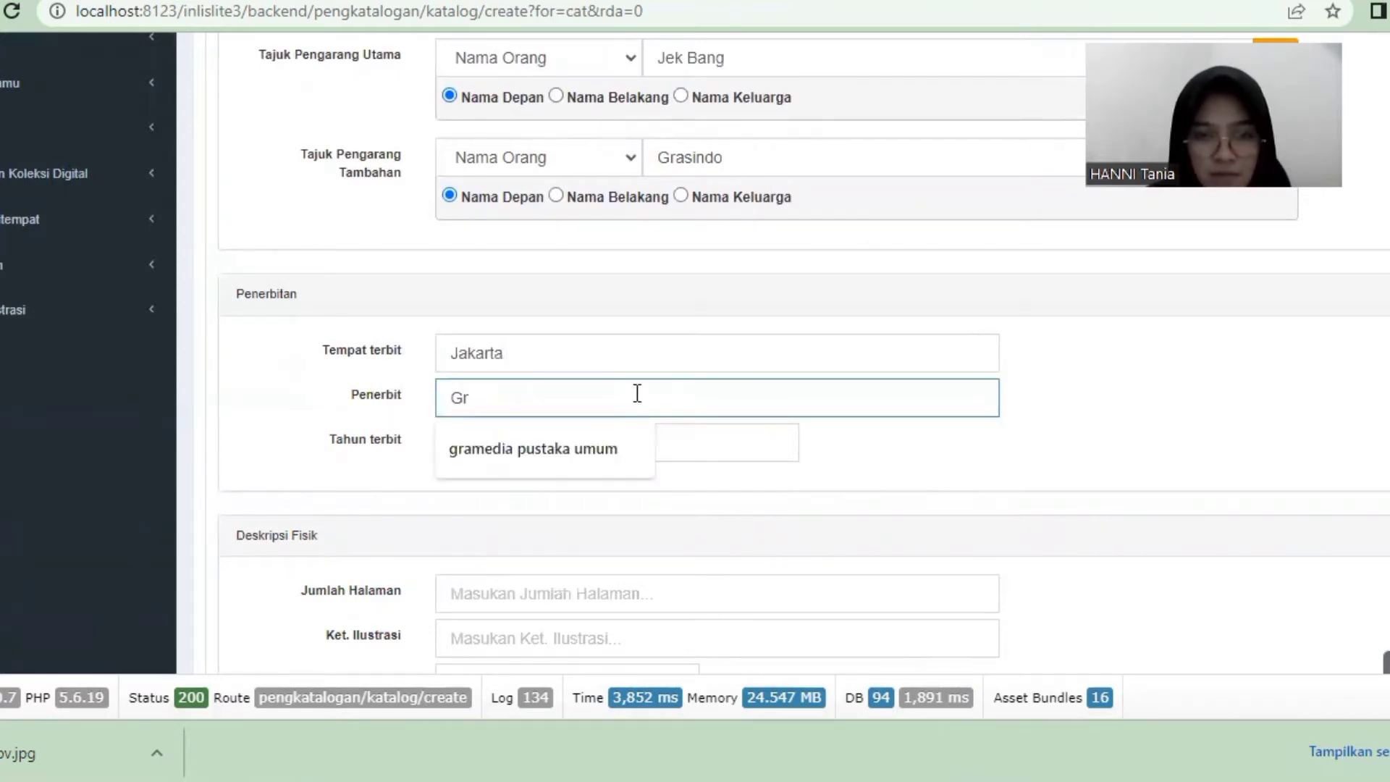
pyautogui.write('asindo')
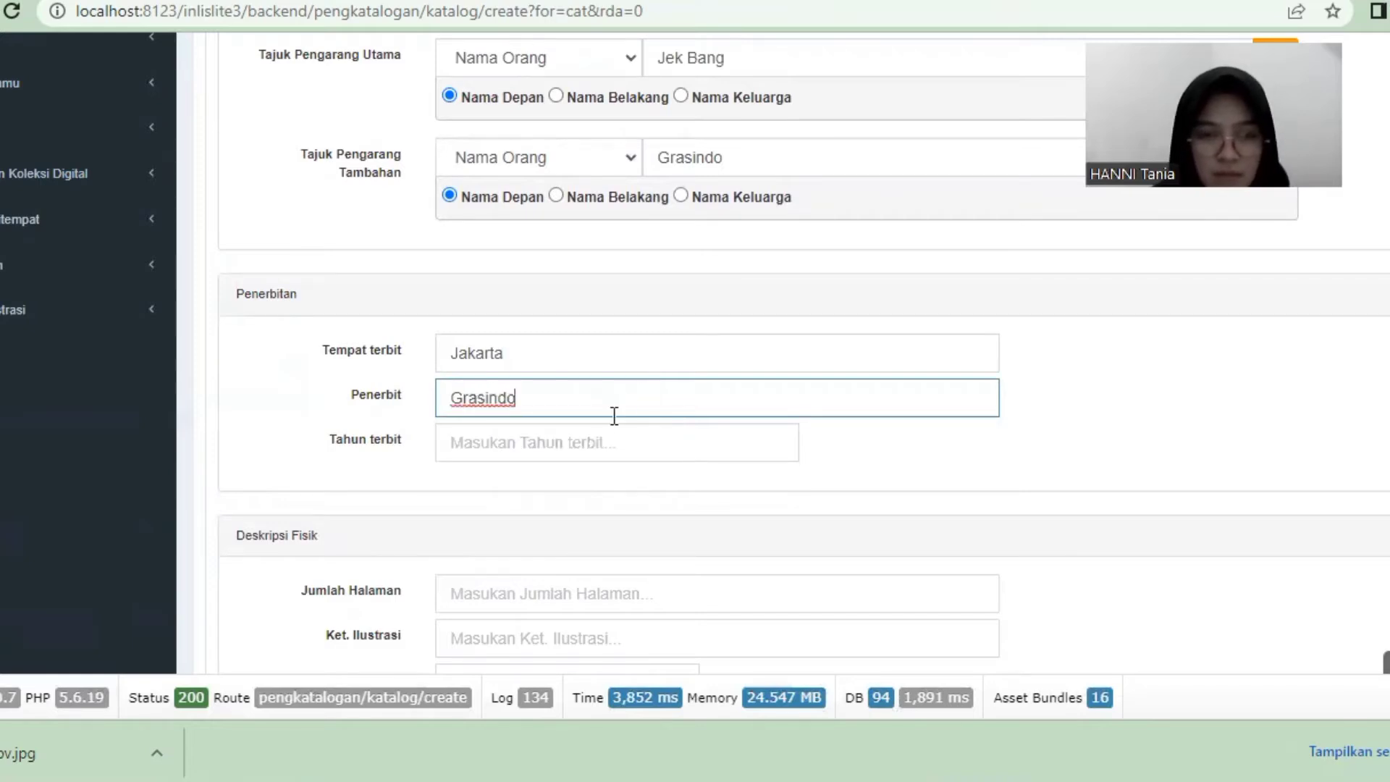
pyautogui.click(596, 435)
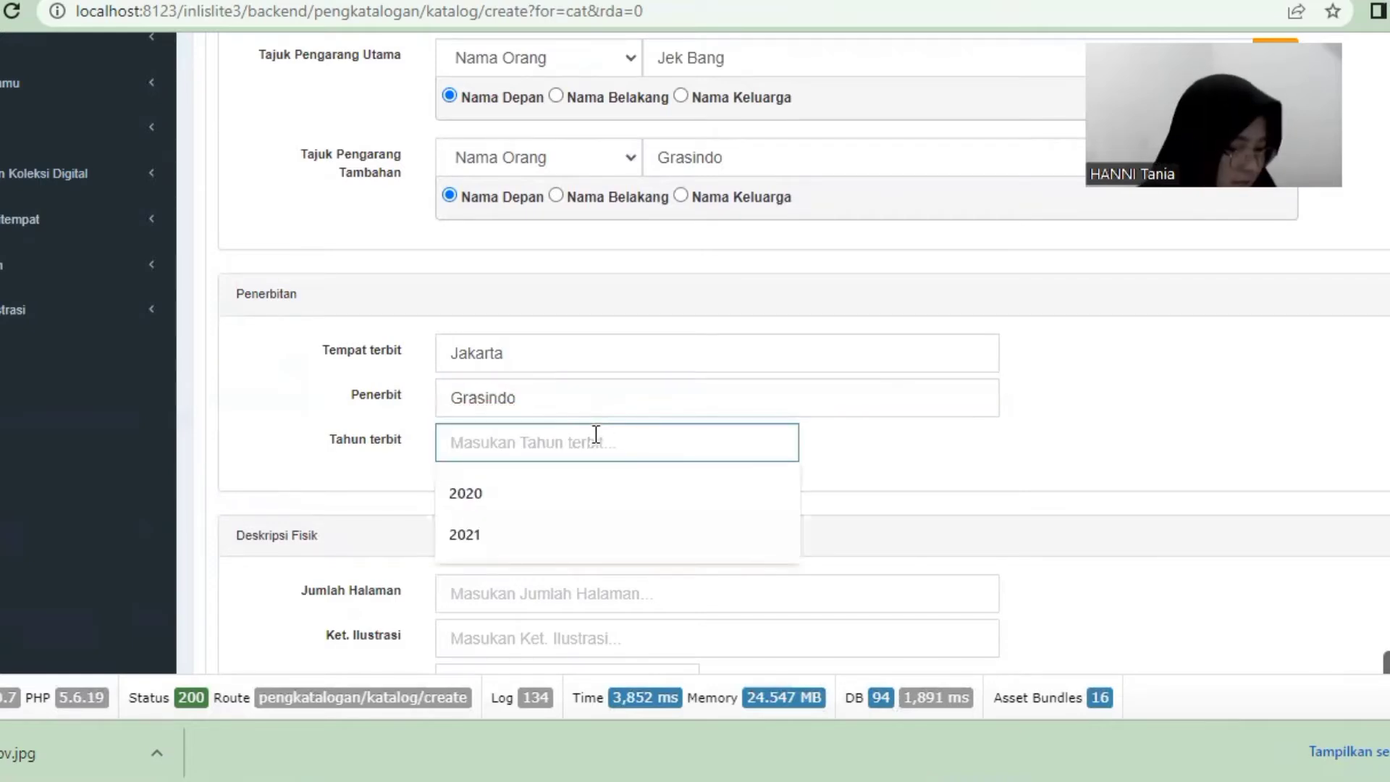
pyautogui.write('2020')
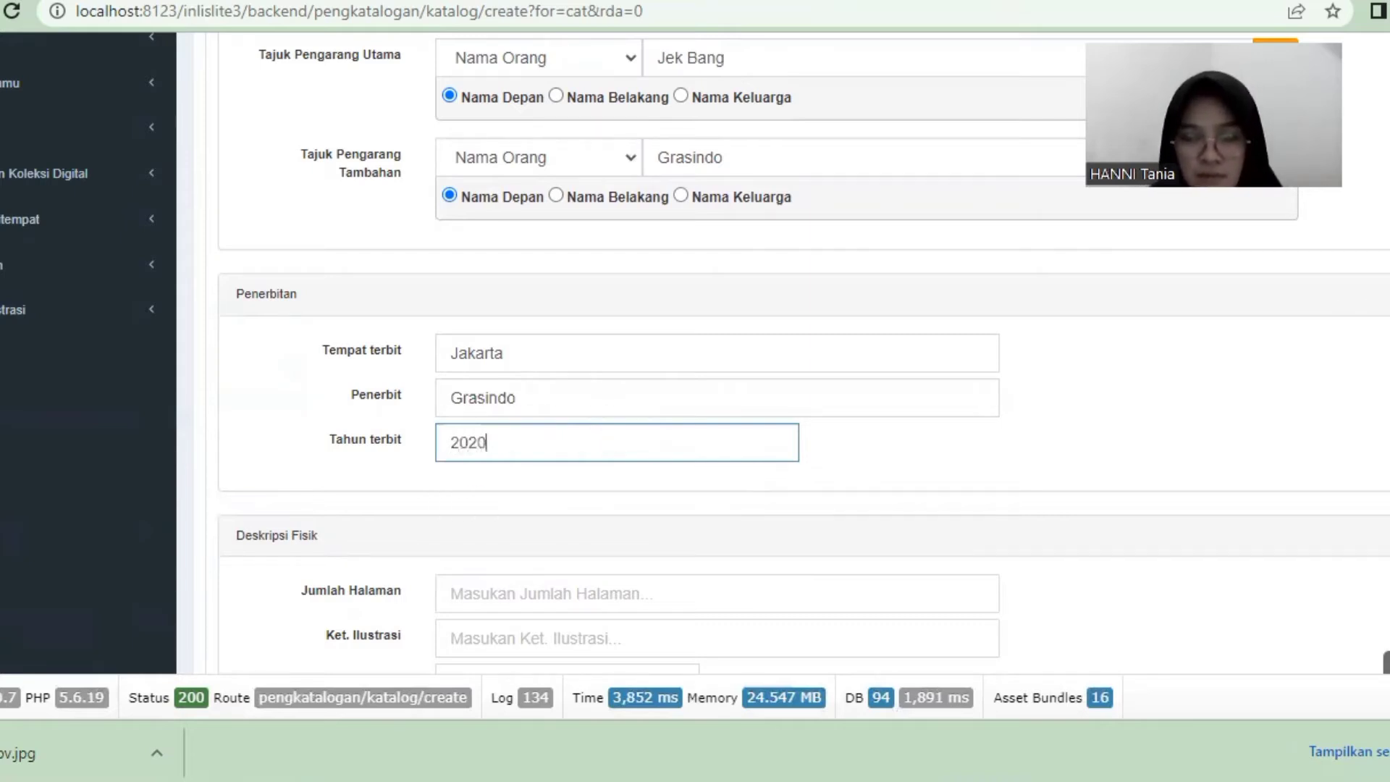
# Fill in the Deskripsi Fisik section with Jumlah Halaman "248 hlm", Ket. Ilustrasi "ilus" and Dimensi "20 cm".
pyautogui.scroll(-2, 1050, 398)
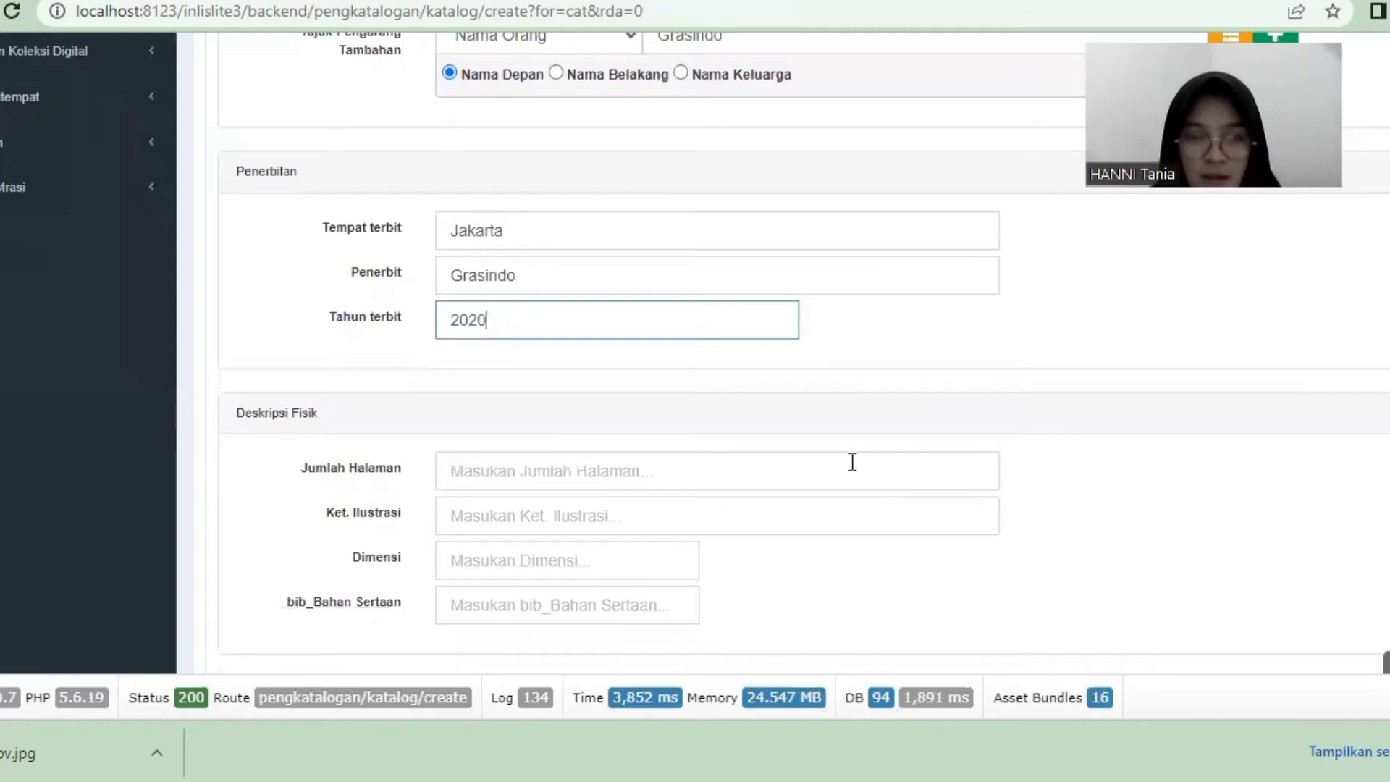
pyautogui.click(853, 462)
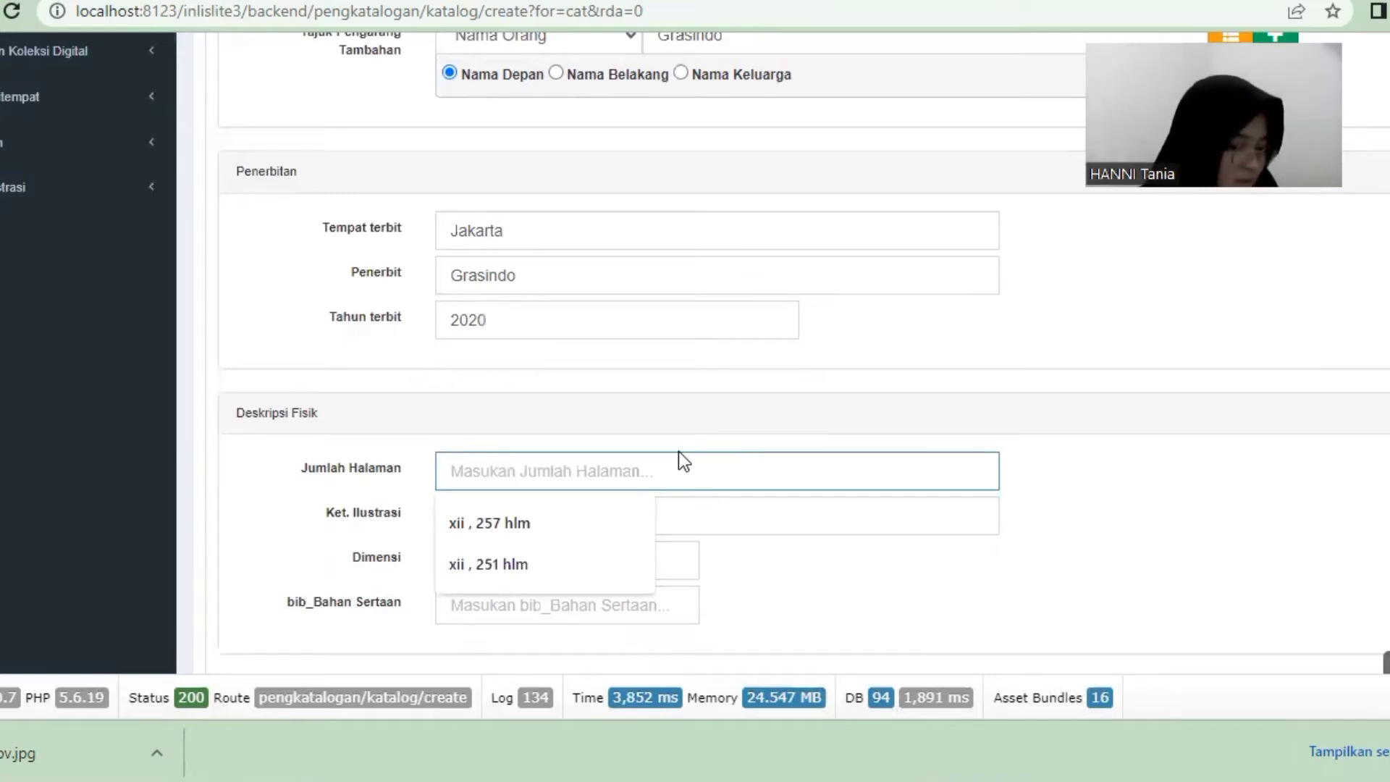
pyautogui.write('2')
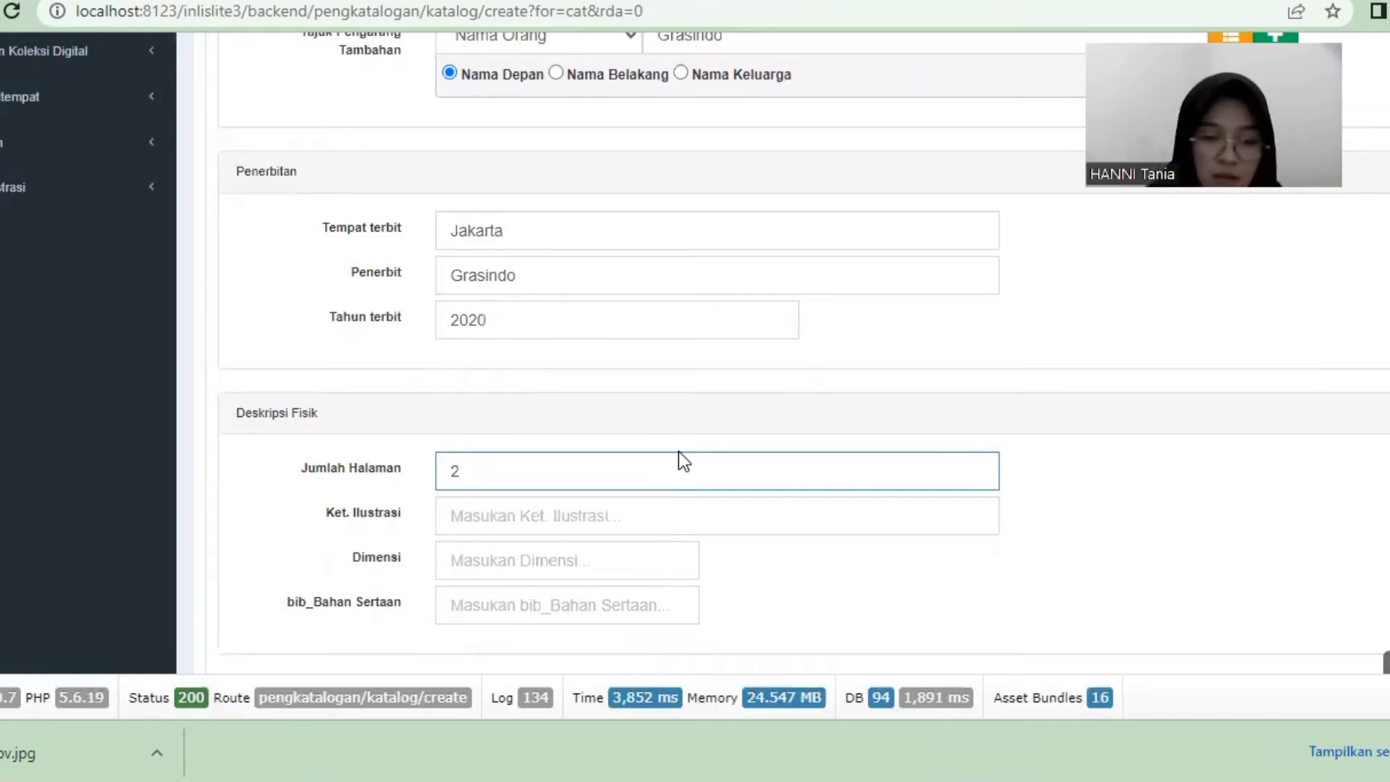
pyautogui.write('48 hlm')
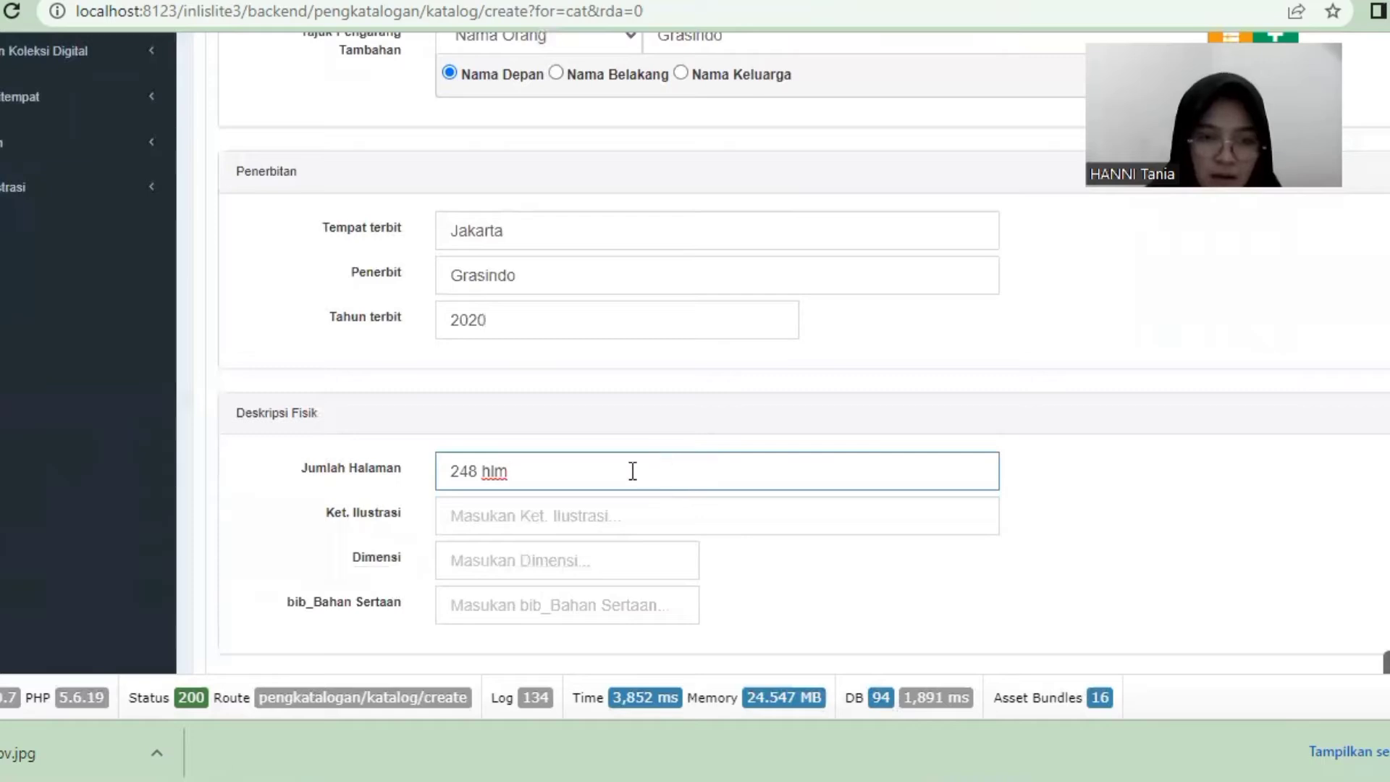
pyautogui.click(566, 508)
pyautogui.write('ilu')
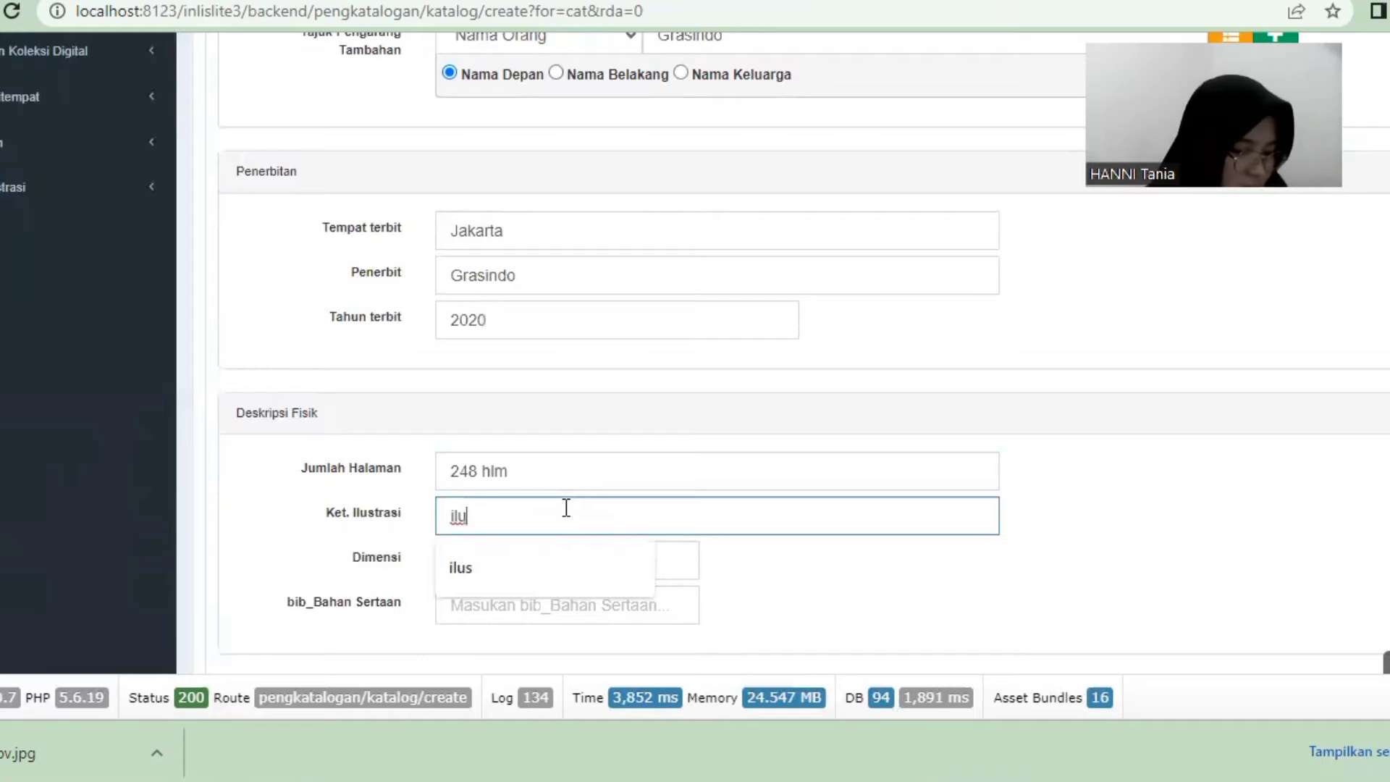
pyautogui.write('s')
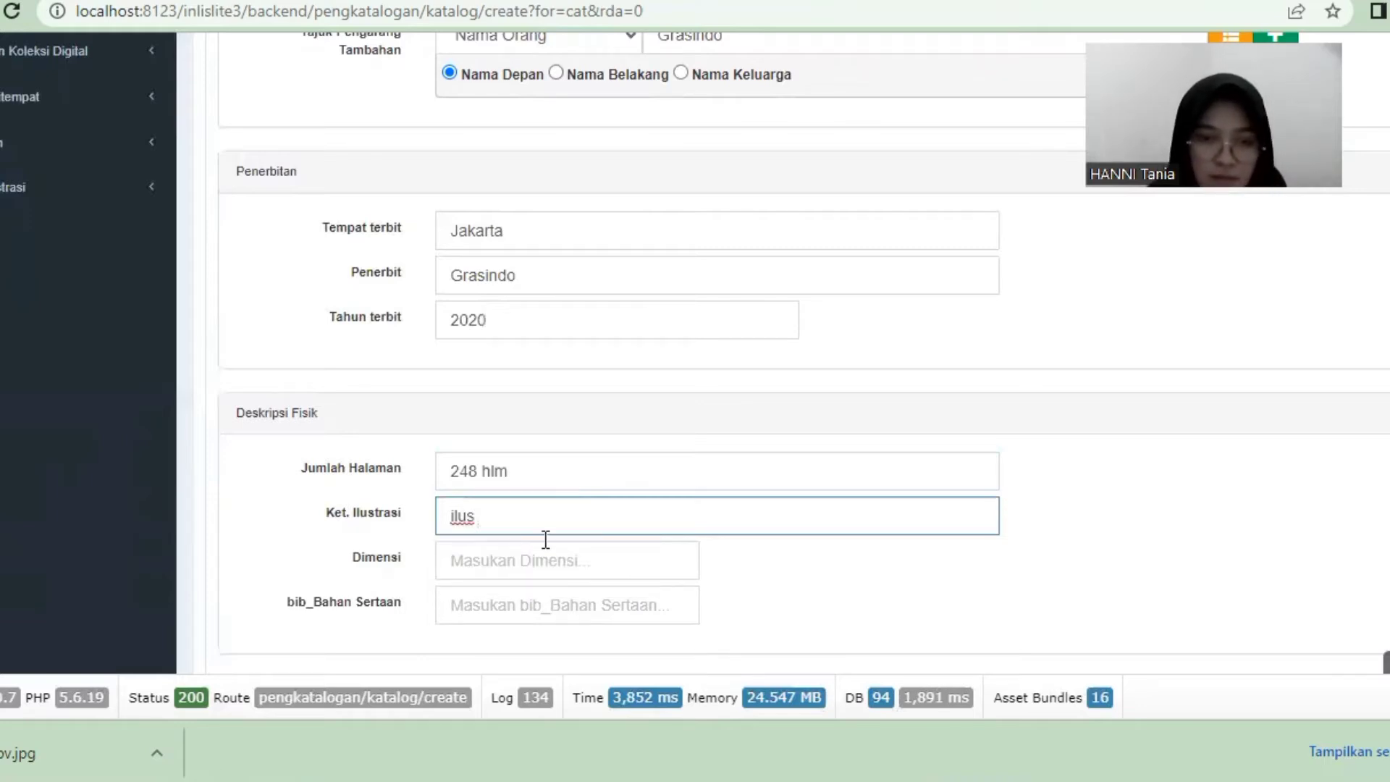
pyautogui.click(525, 566)
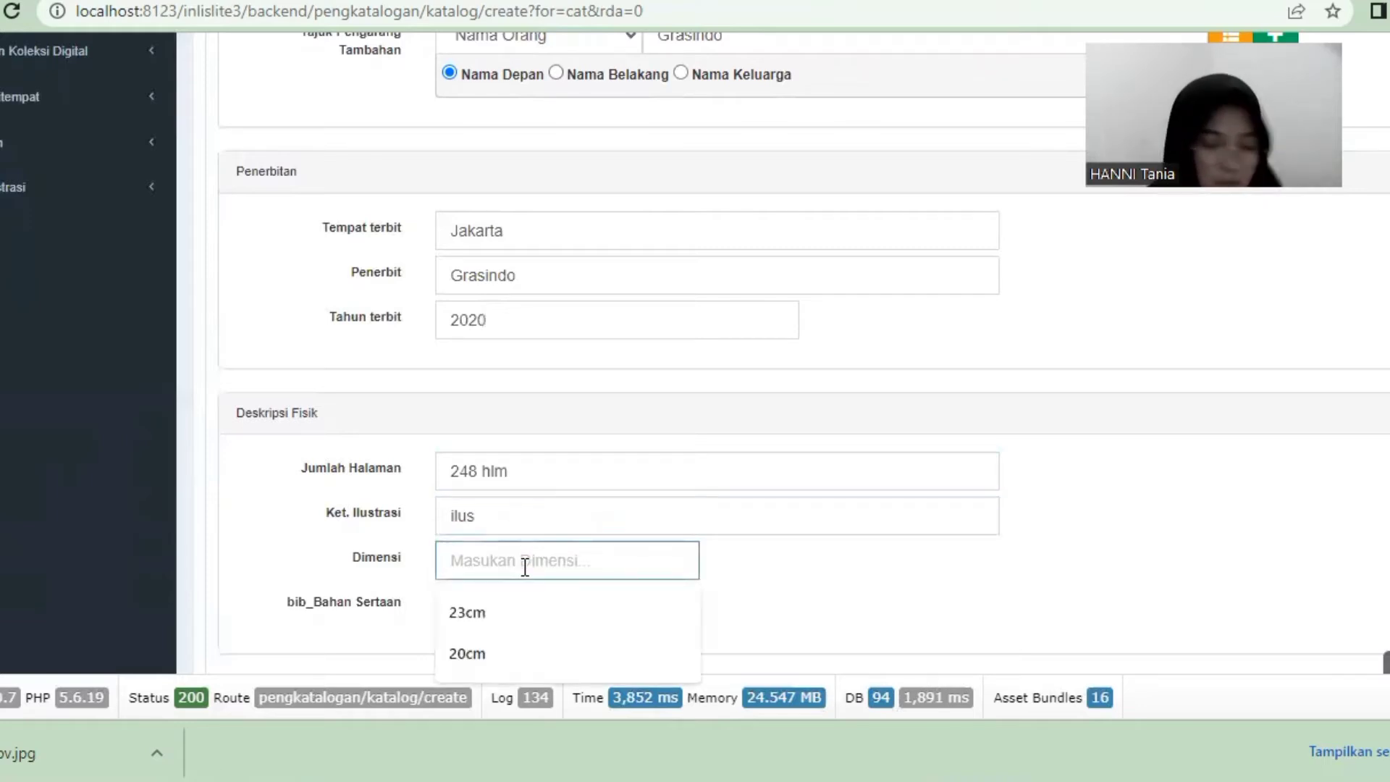
pyautogui.write('20 cm')
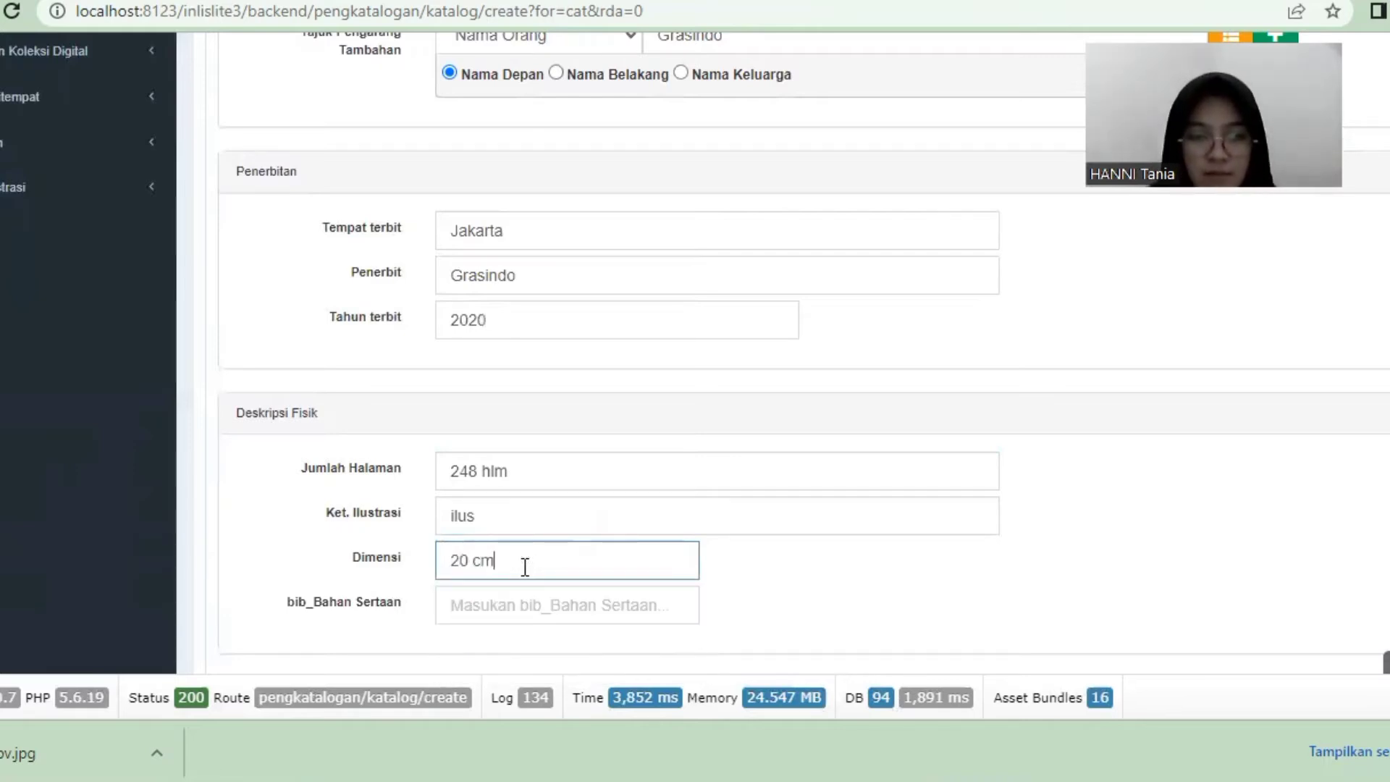
# Leave bib_Bahan Sertaan empty and set the Edisi to 1.
pyautogui.scroll(-3, 1060, 420)
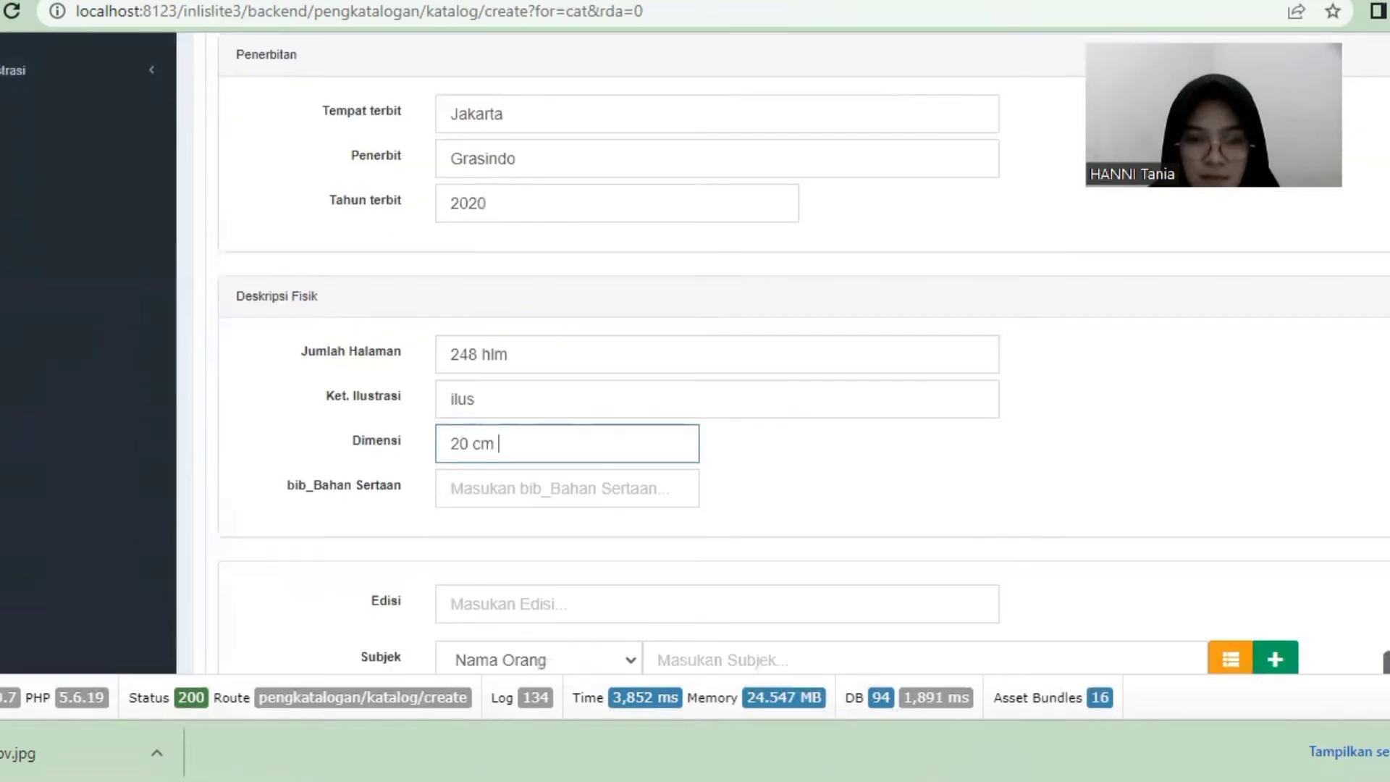
pyautogui.click(675, 418)
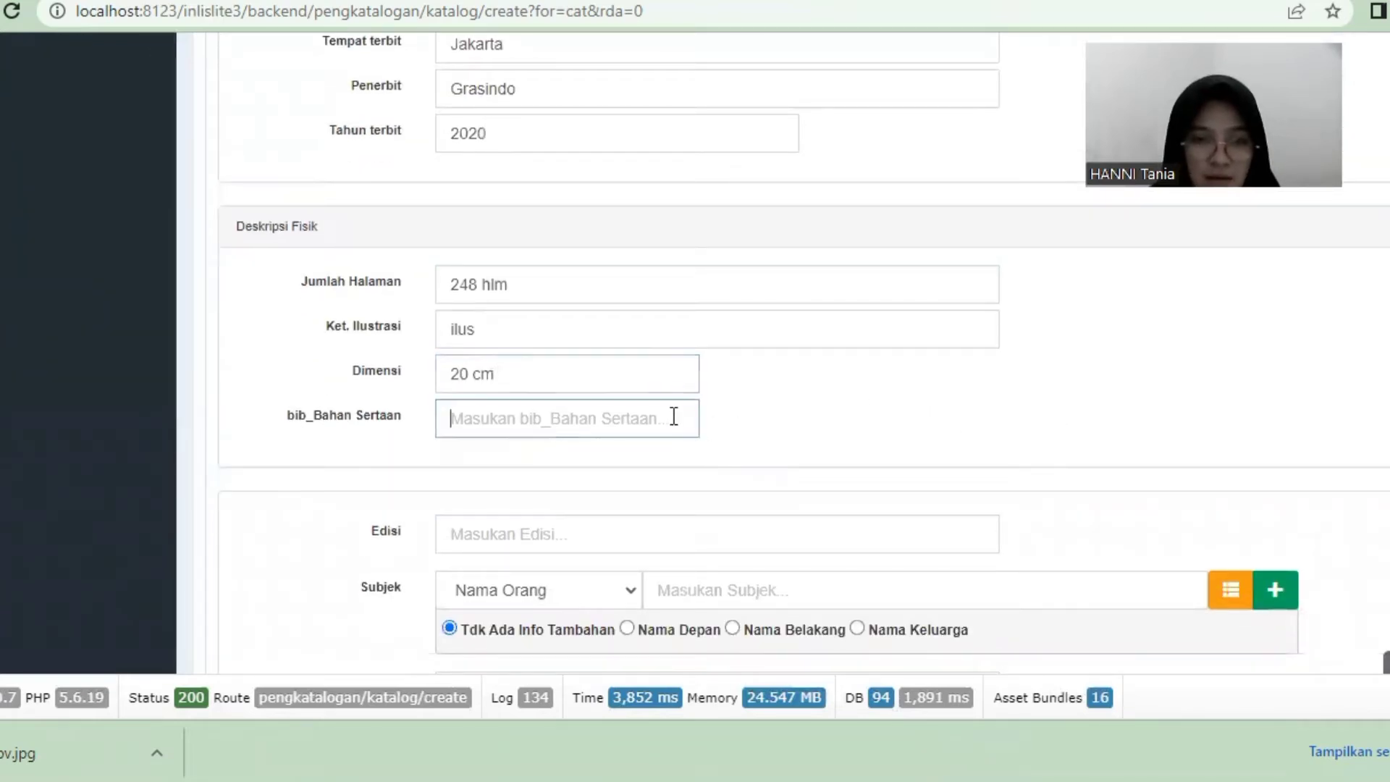
pyautogui.click(594, 528)
pyautogui.write('pert')
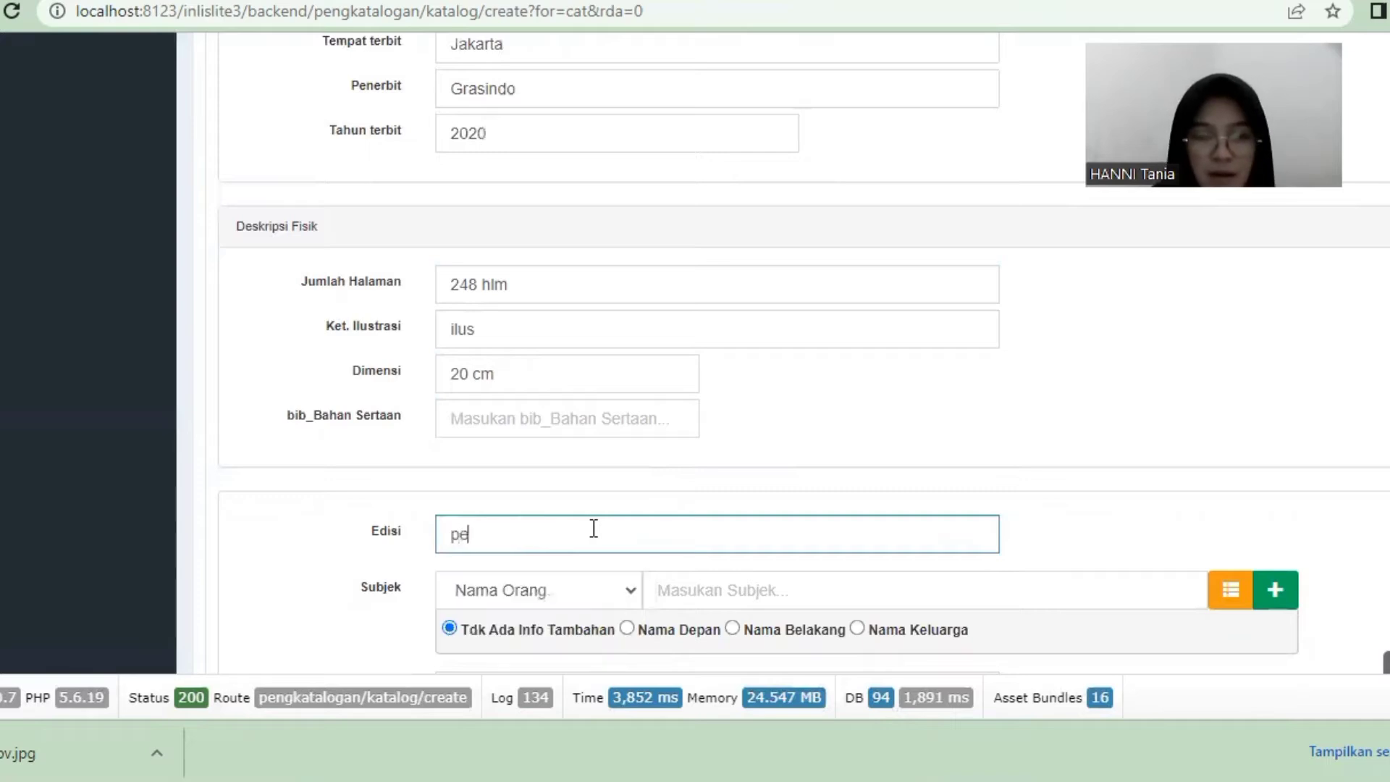
pyautogui.press('BackSpace')
pyautogui.press('BackSpace')
pyautogui.press('BackSpace')
pyautogui.press('BackSpace')
pyautogui.write('1')
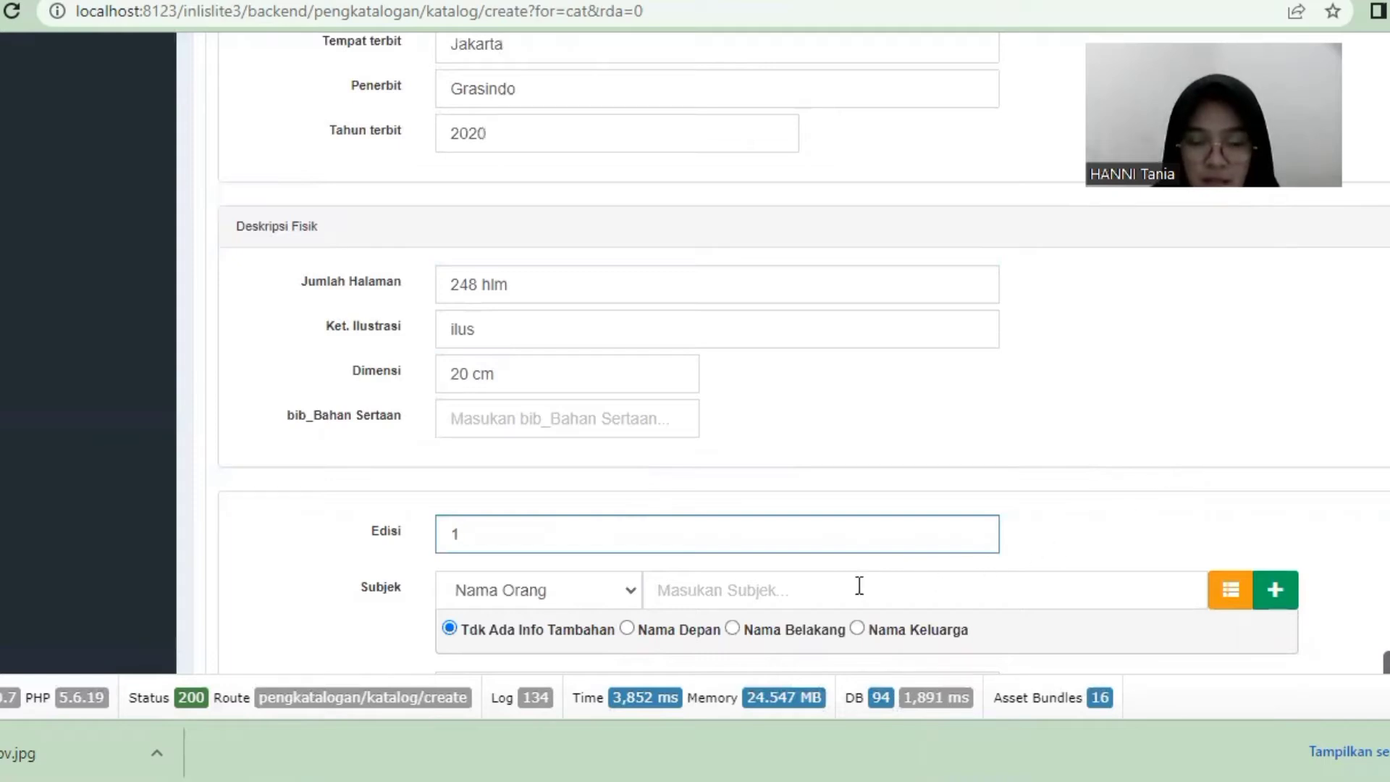
# Fill in the Subjek with the author's name, keeping the type Nama Orang and the option Tdk Ada Info Tambahan.
pyautogui.click(721, 596)
pyautogui.write('bang')
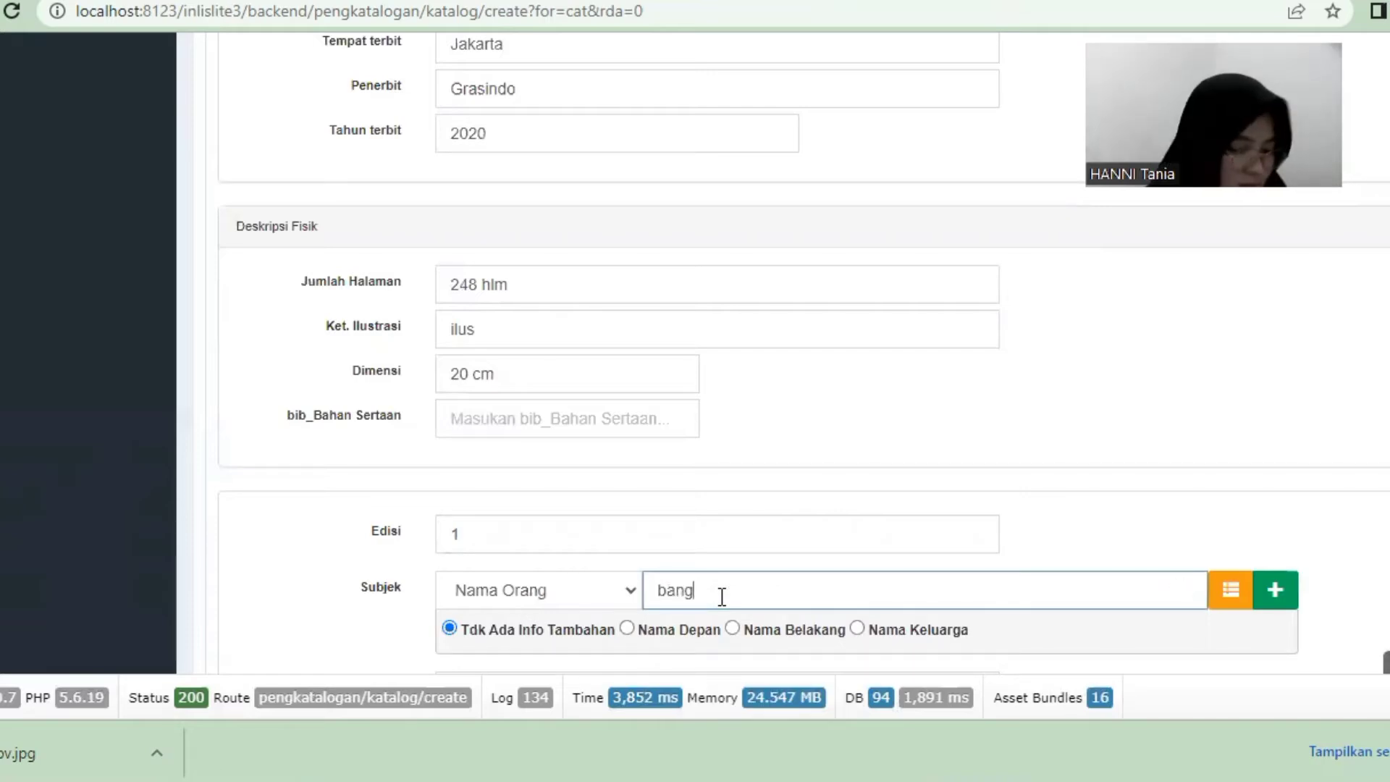
pyautogui.write(' jek')
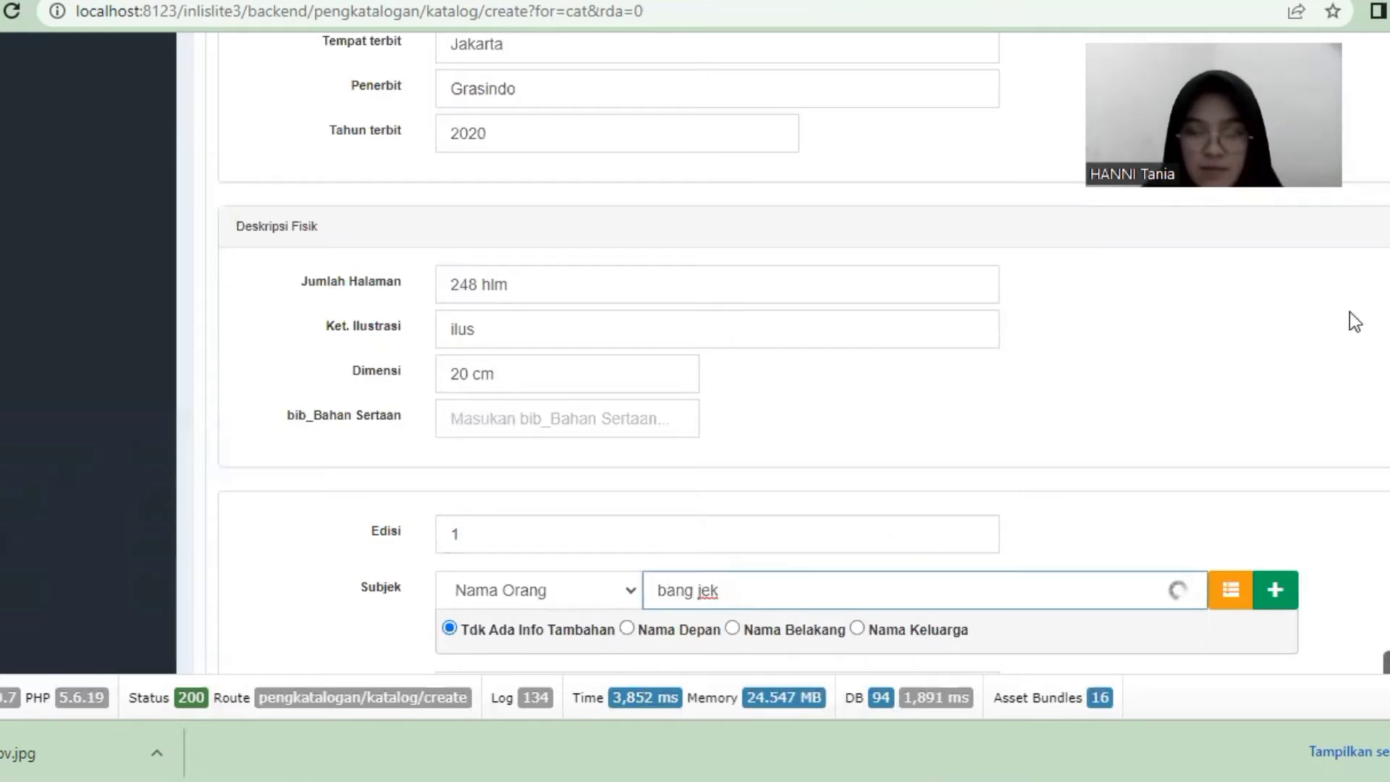
# Enter 899.221 as the No. Klas DDC and "899.221 JEK j" as the No. Panggil.
pyautogui.scroll(-1, 804, 352)
pyautogui.scroll(-3, 819, 394)
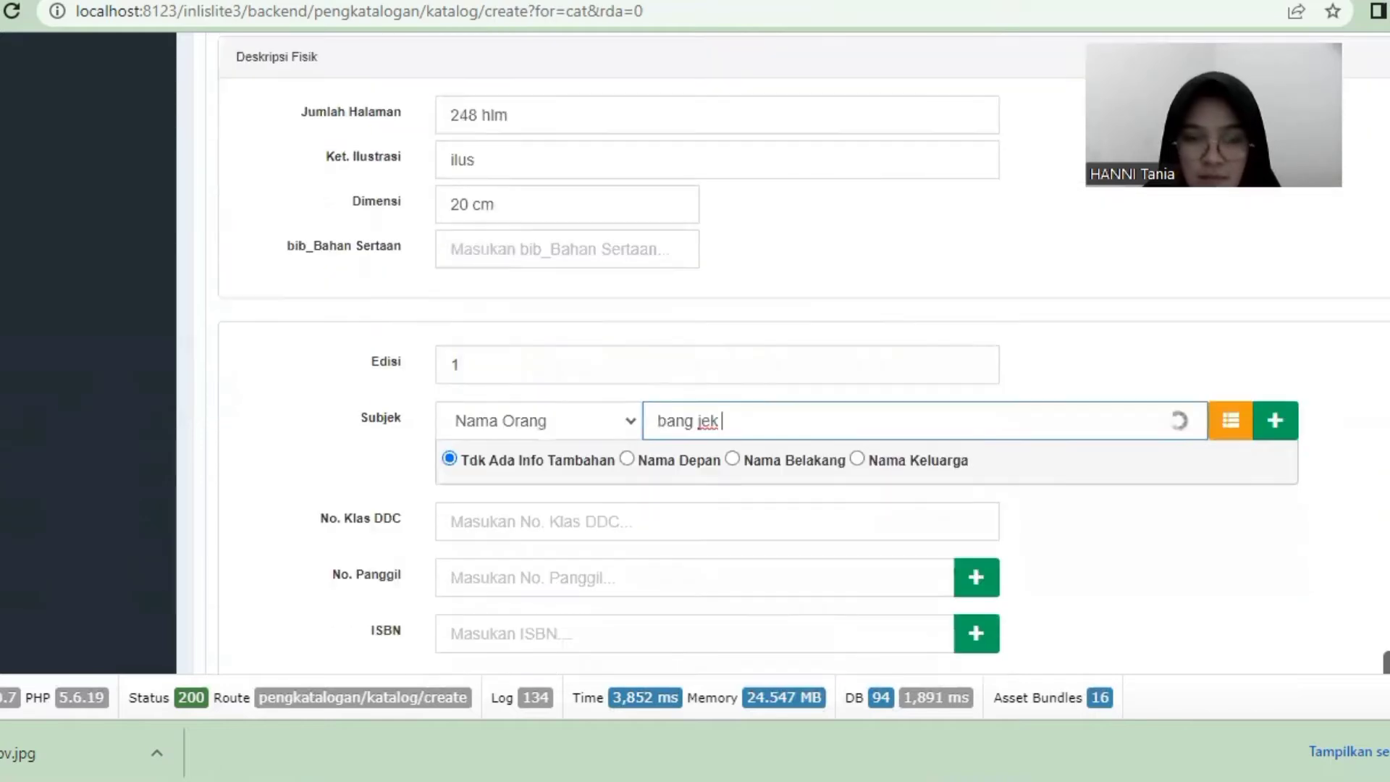
pyautogui.click(602, 410)
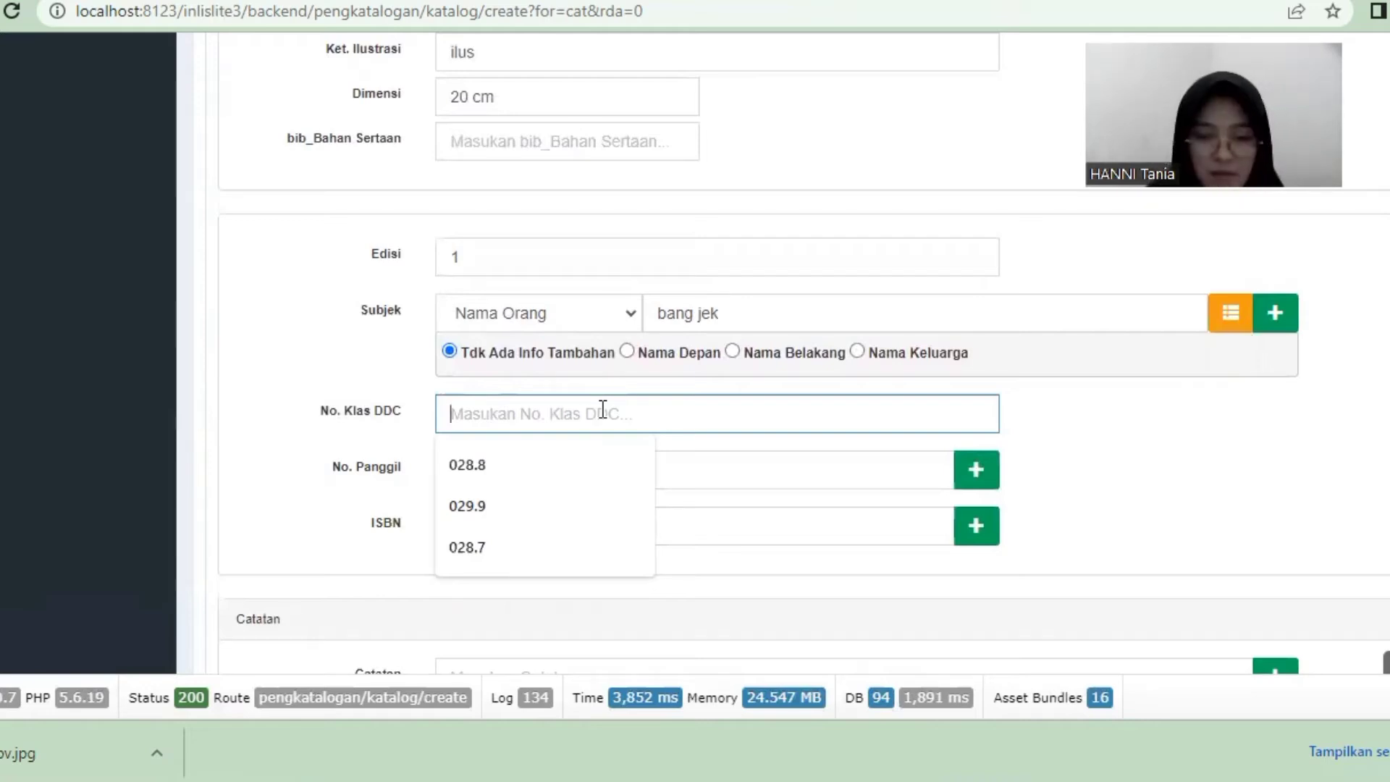
pyautogui.write('899')
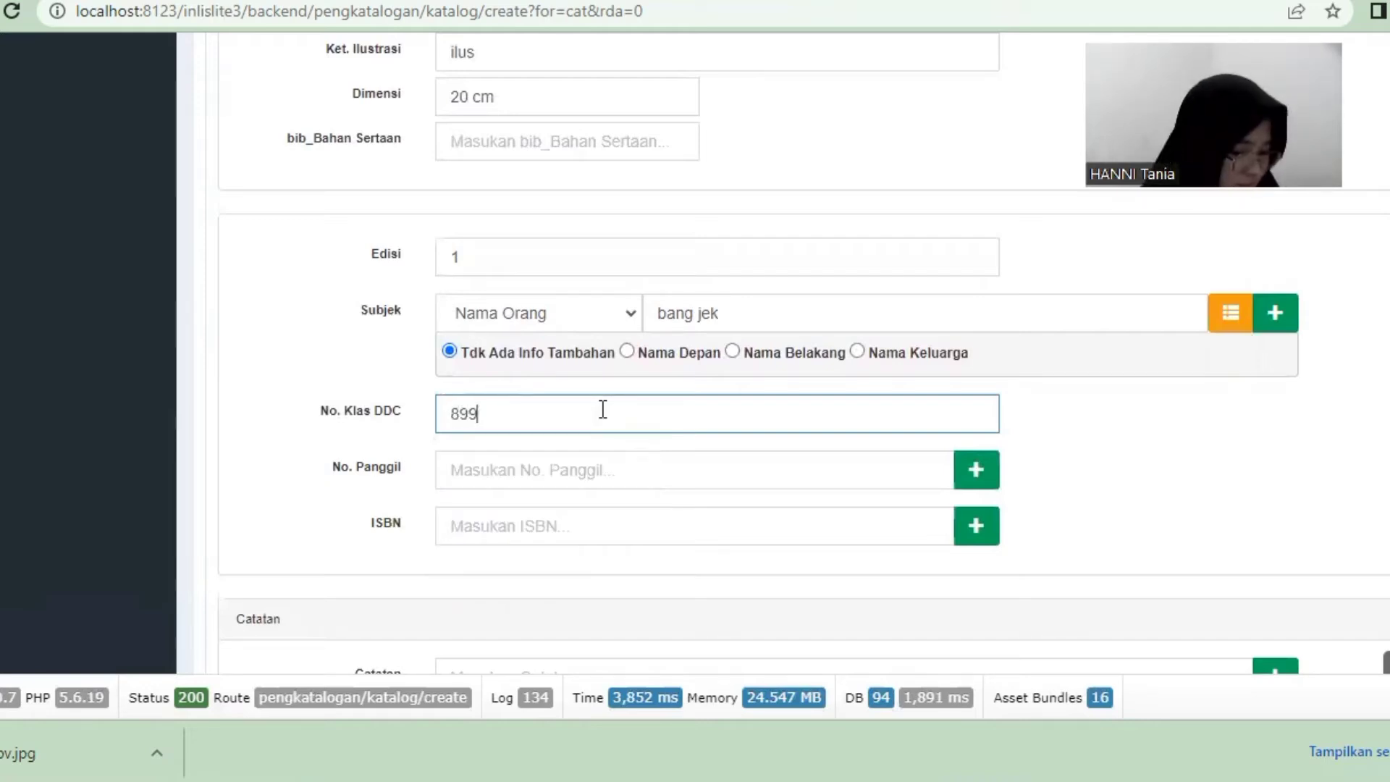
pyautogui.write(' 221')
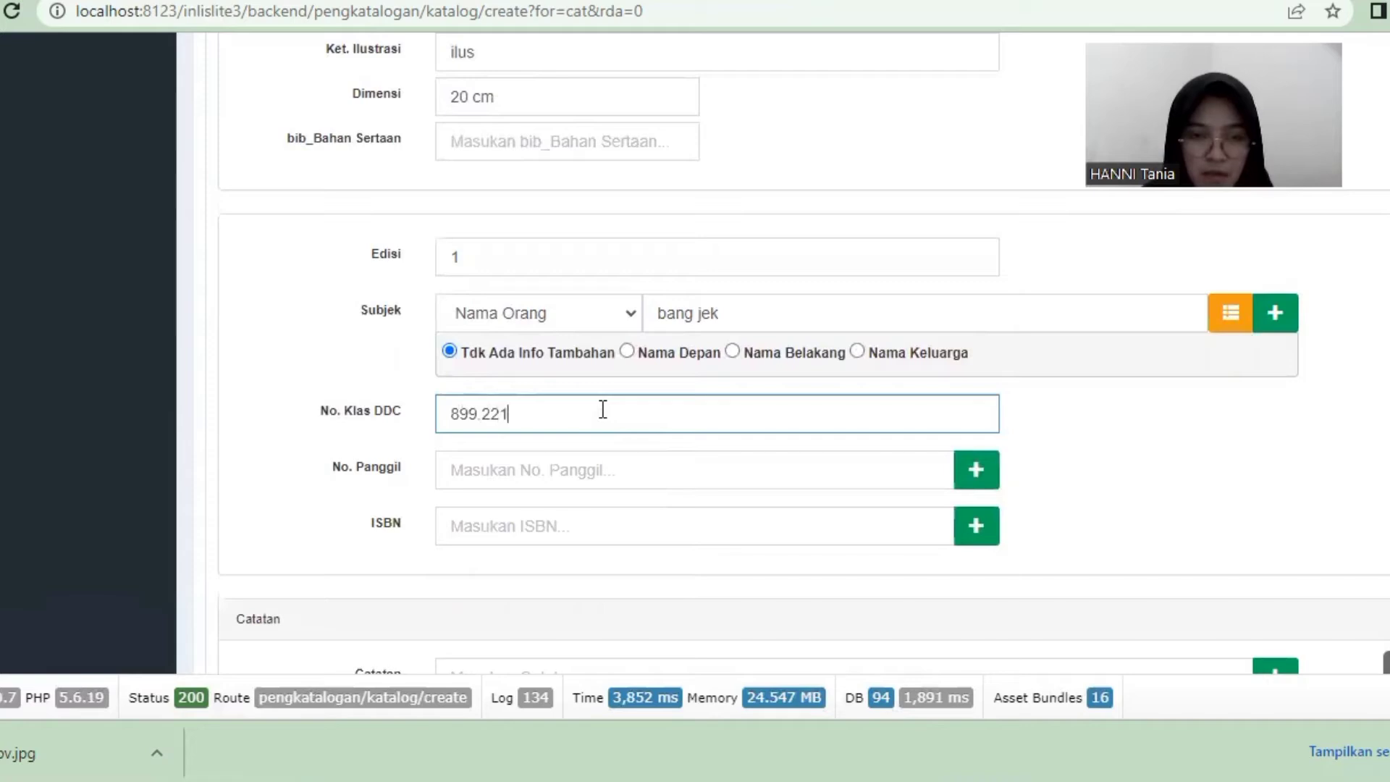
pyautogui.click(573, 464)
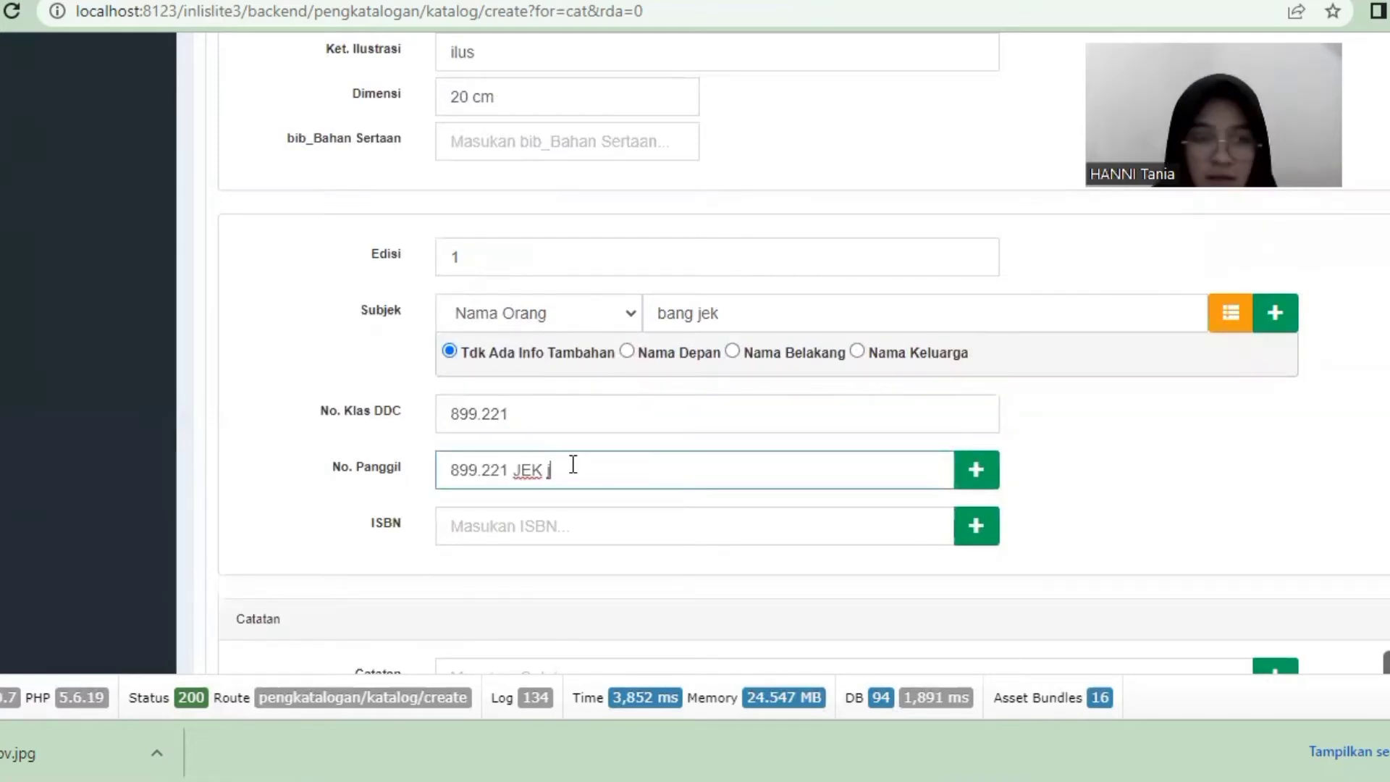
pyautogui.click(511, 514)
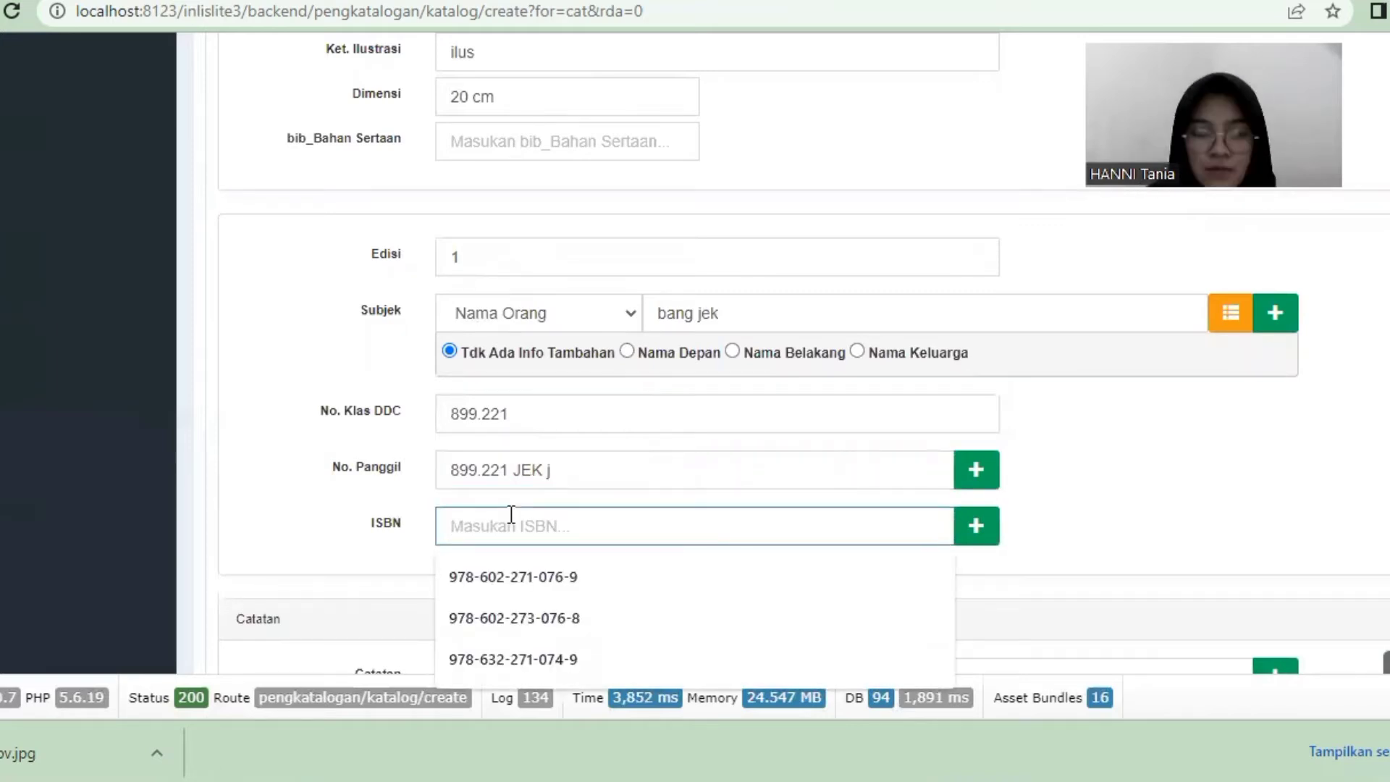
pyautogui.write('97')
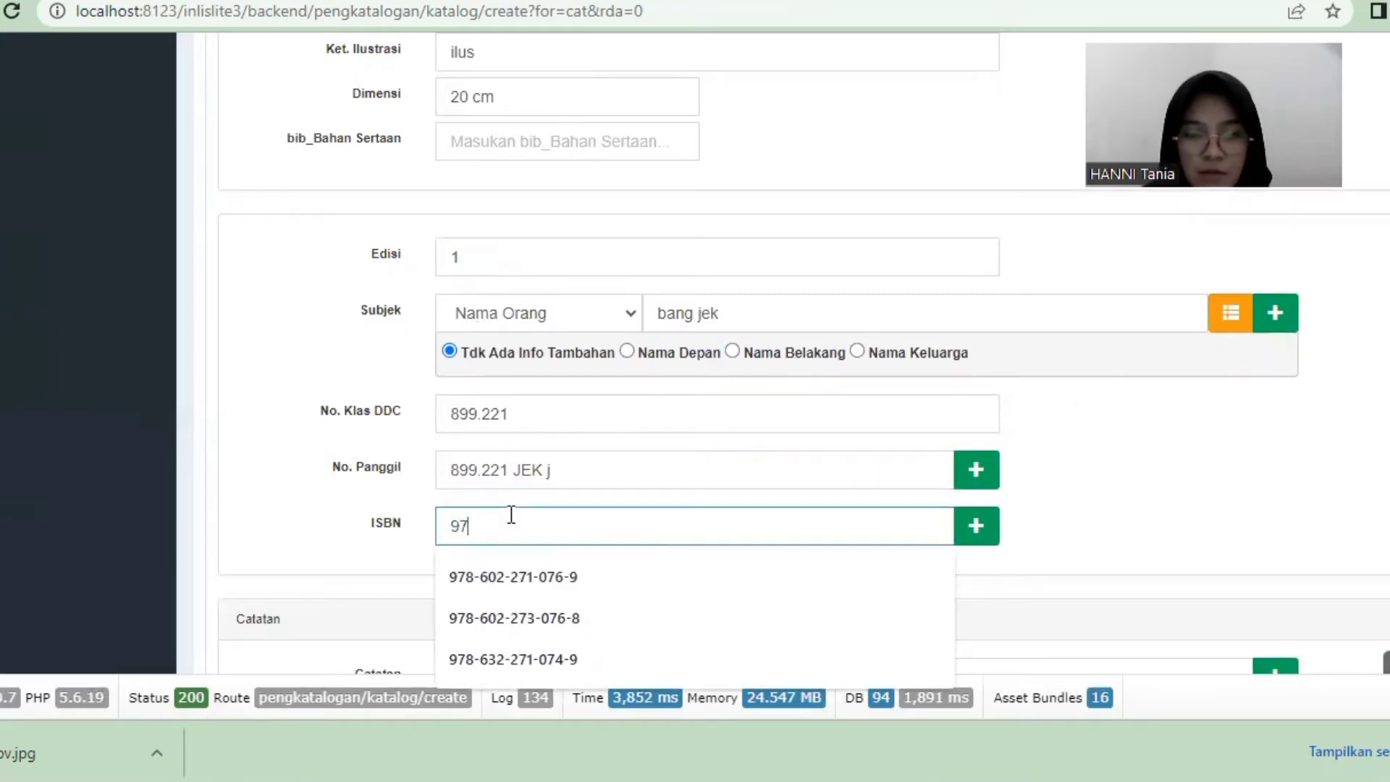
pyautogui.write('8-')
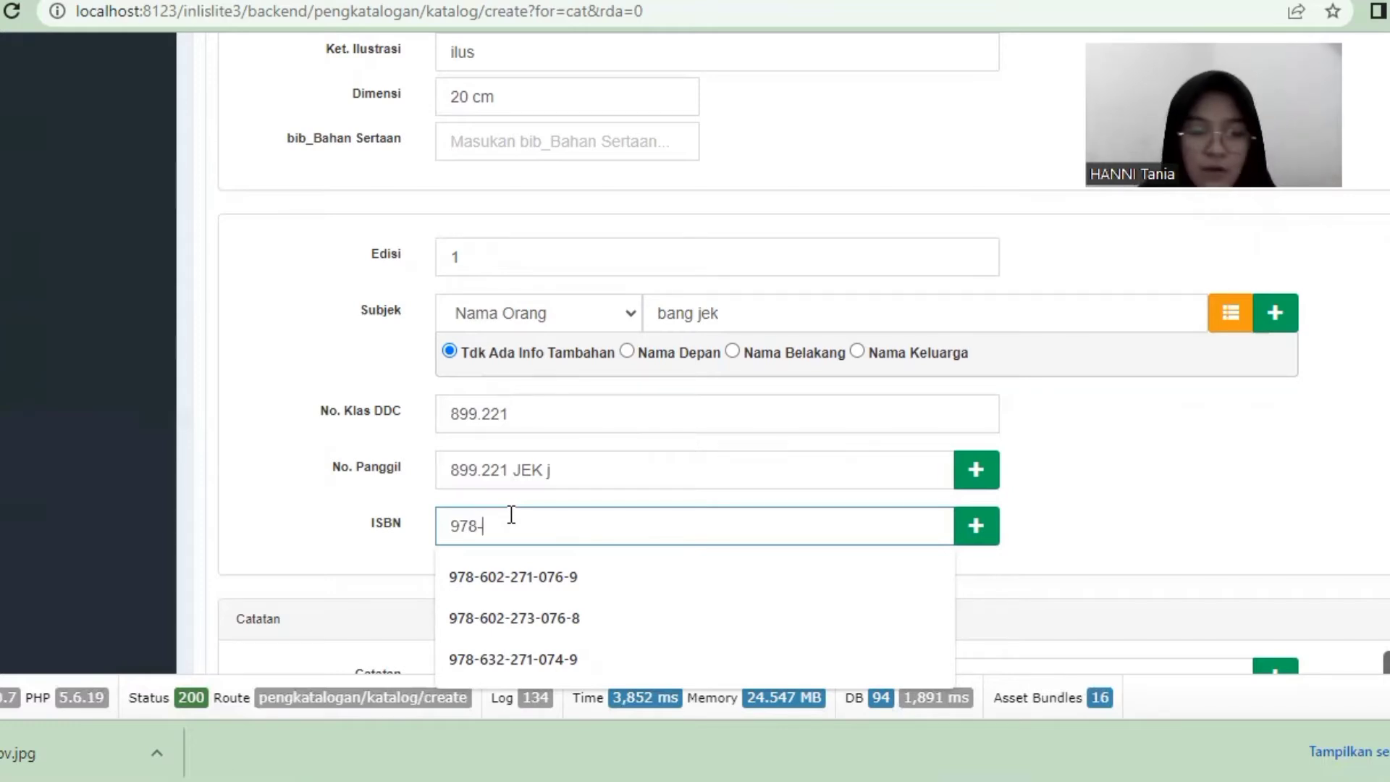
pyautogui.write('602-')
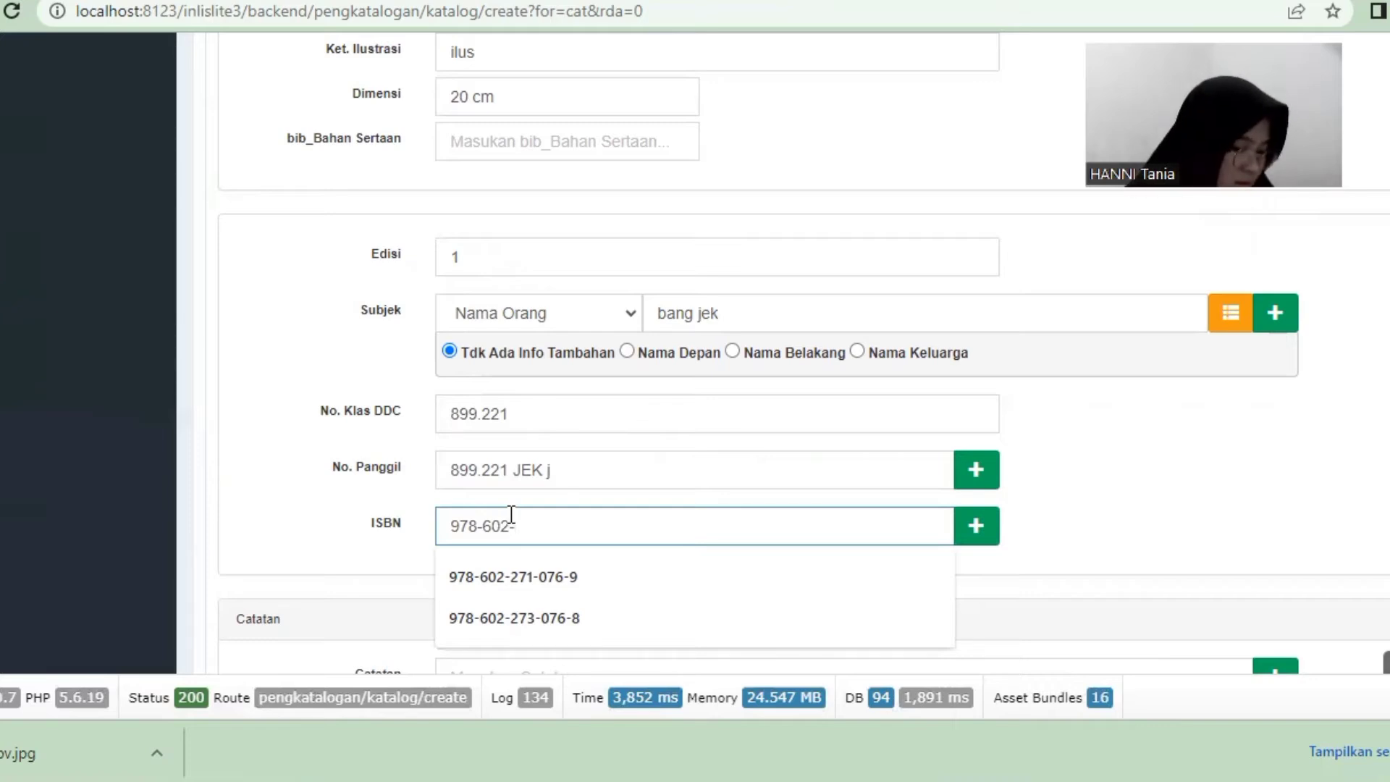
pyautogui.write('052-')
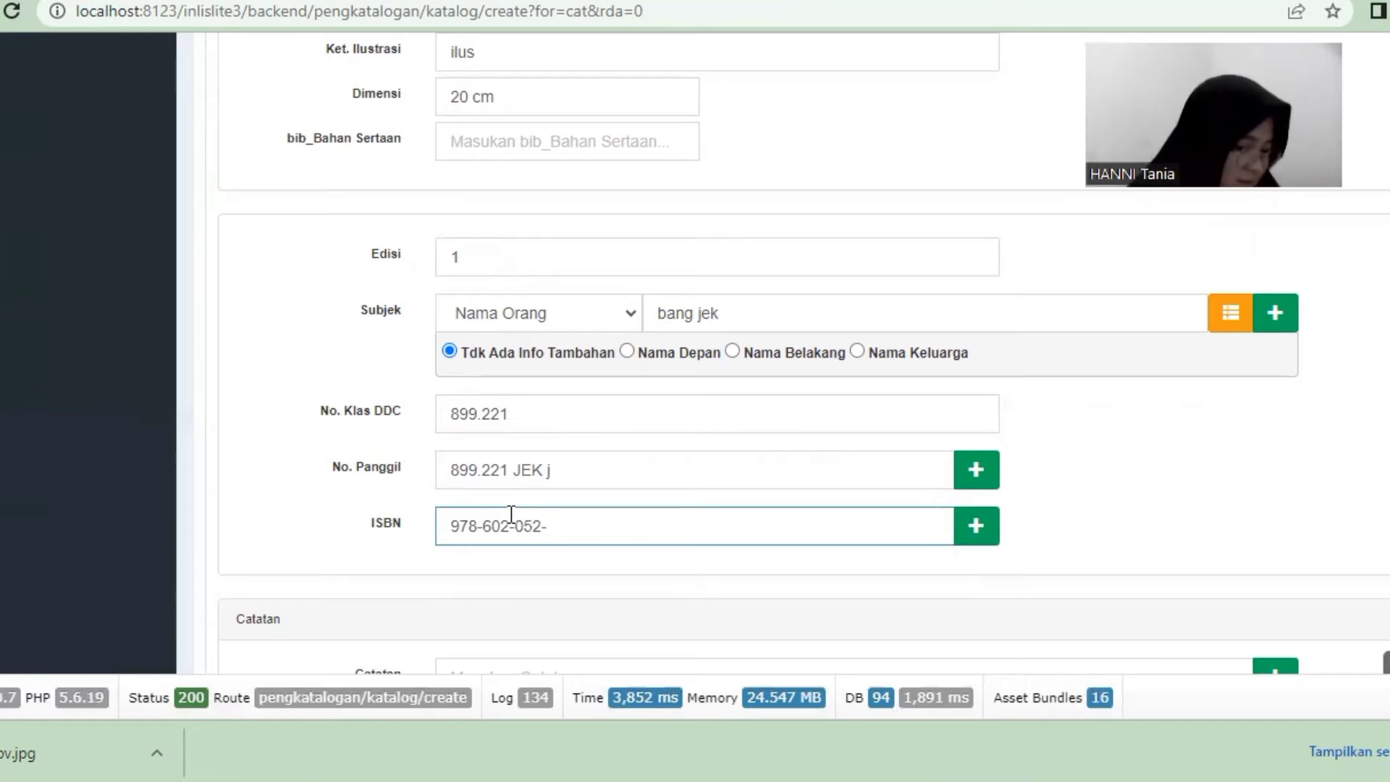
pyautogui.write('324-8')
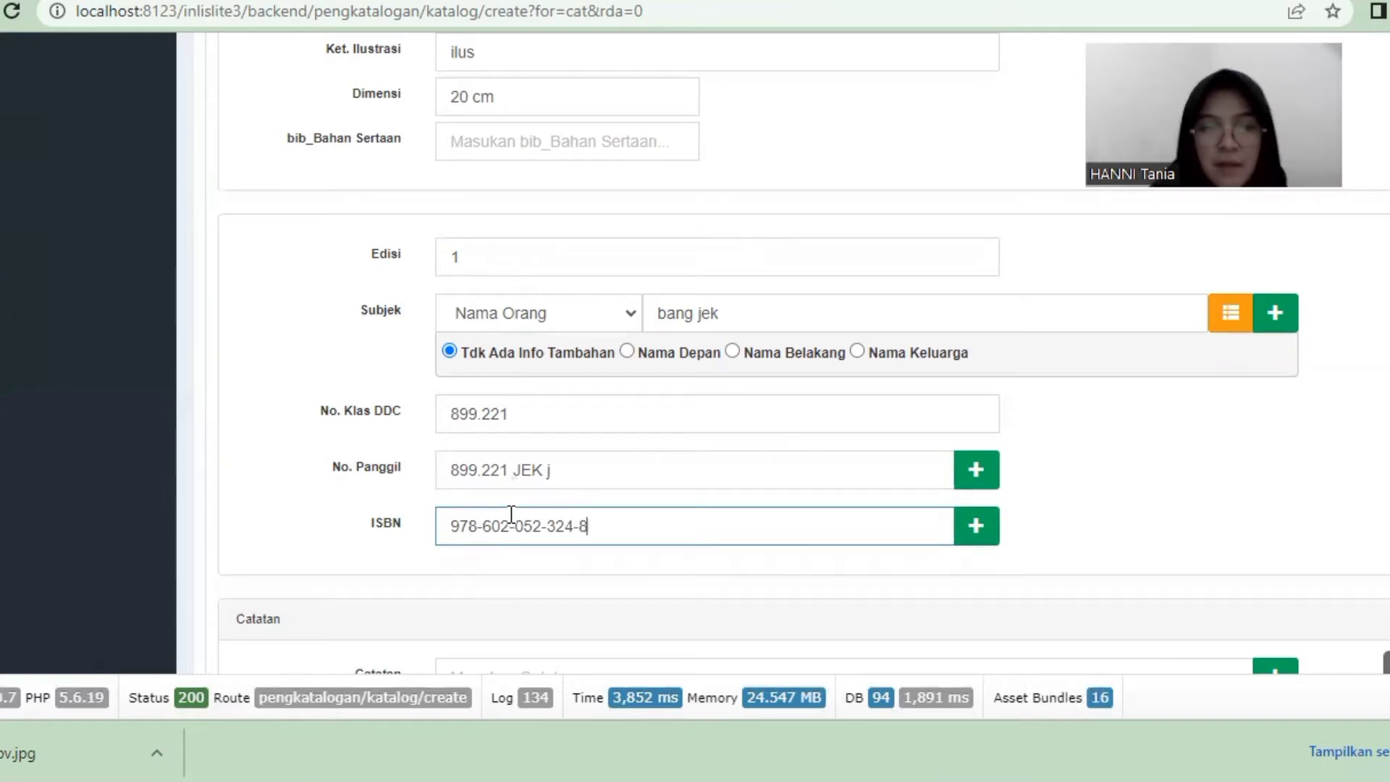
# Leave the Catatan field empty and set the Bahasa to "ind - Indonesia".
pyautogui.scroll(-1, 804, 355)
pyautogui.scroll(-3, 1086, 406)
pyautogui.click(1086, 407)
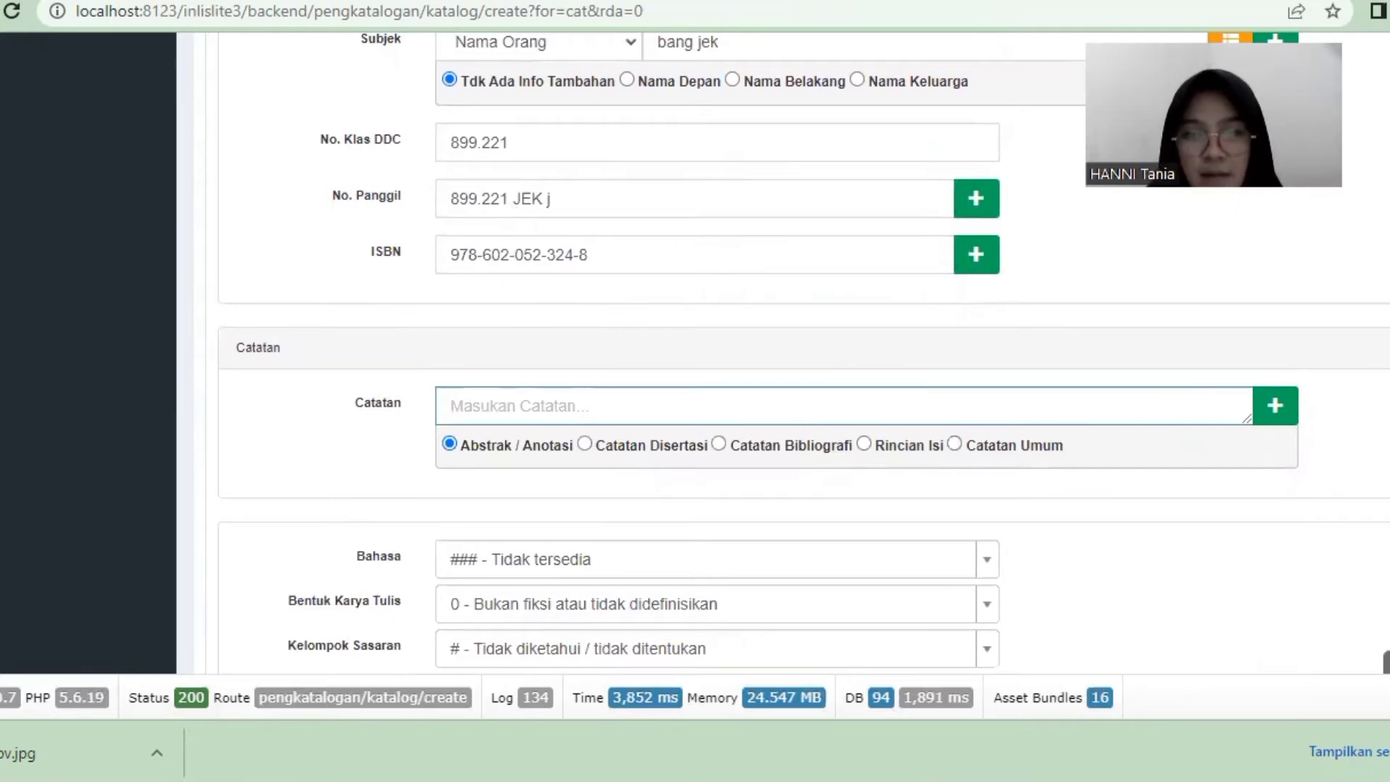
pyautogui.scroll(-3, 1338, 287)
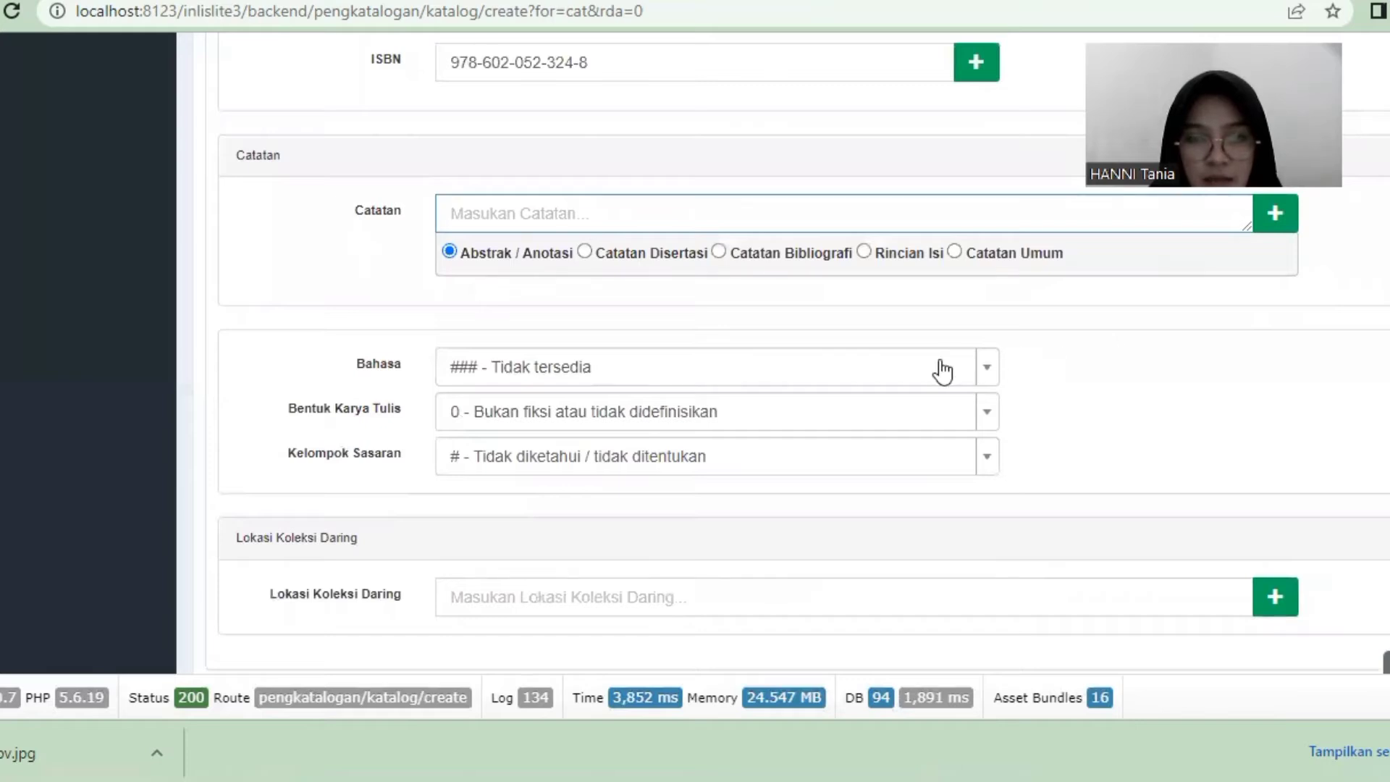
pyautogui.click(942, 372)
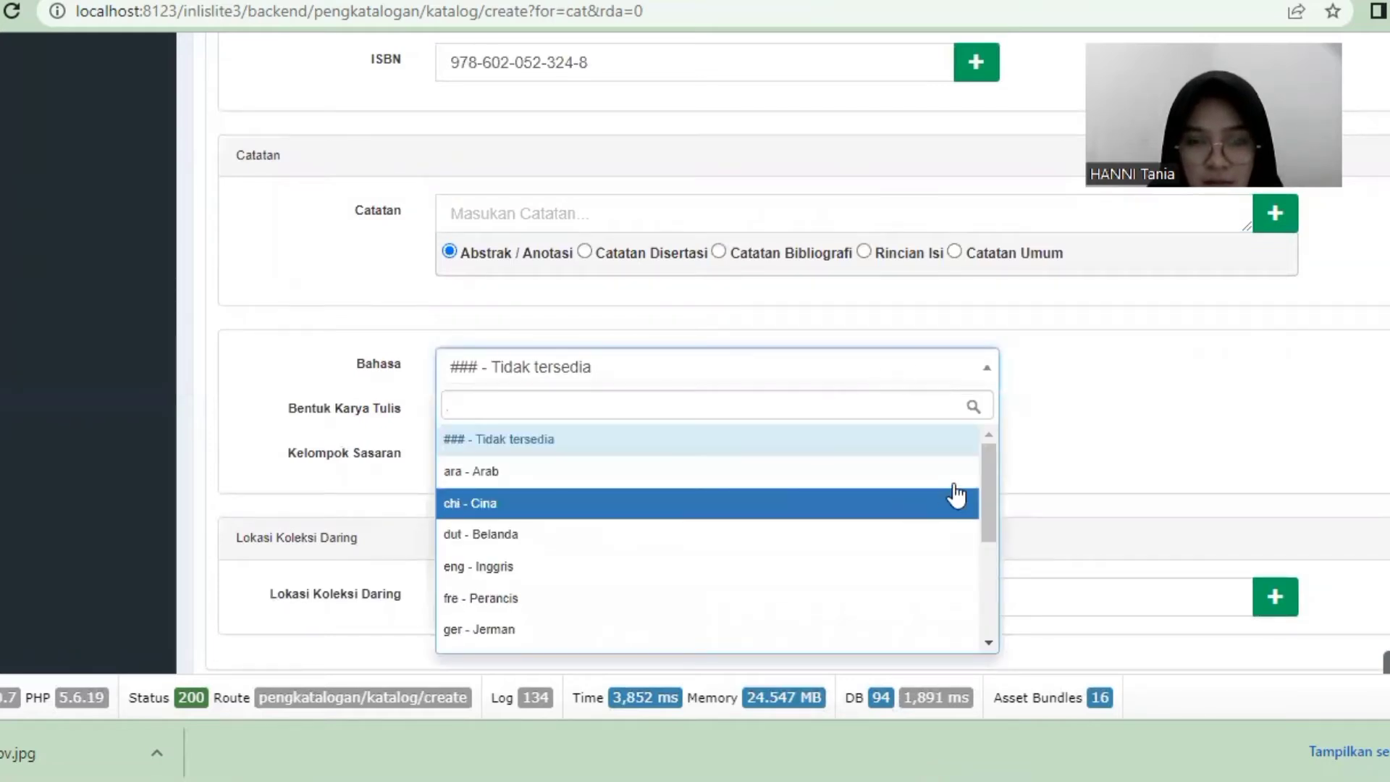
pyautogui.moveTo(985, 484); pyautogui.dragTo(988, 520)
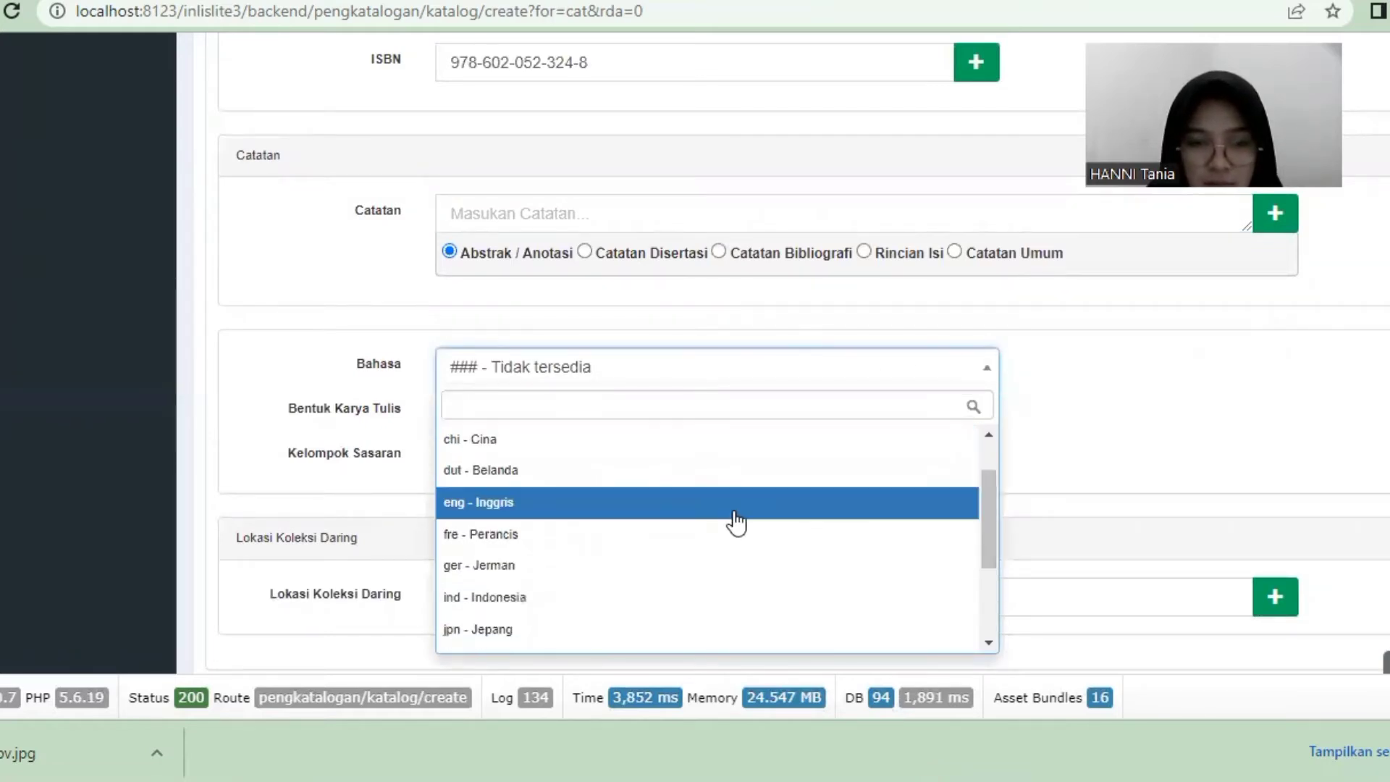
pyautogui.click(605, 597)
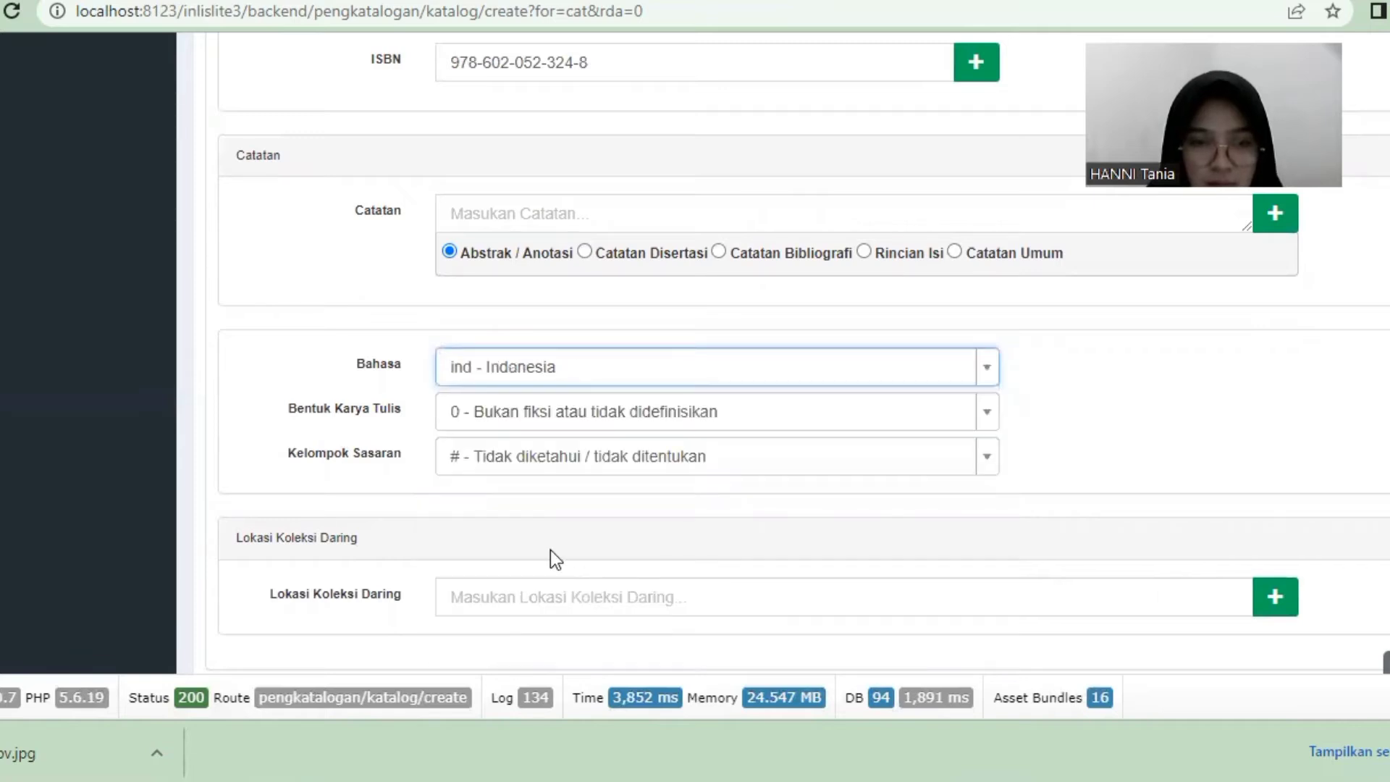
# Set Bentuk Karya Tulis to "1 - Fiksi (tidak dijelaskan secara khusus)" and Kelompok Sasaran to "d - Remaja".
pyautogui.click(588, 433)
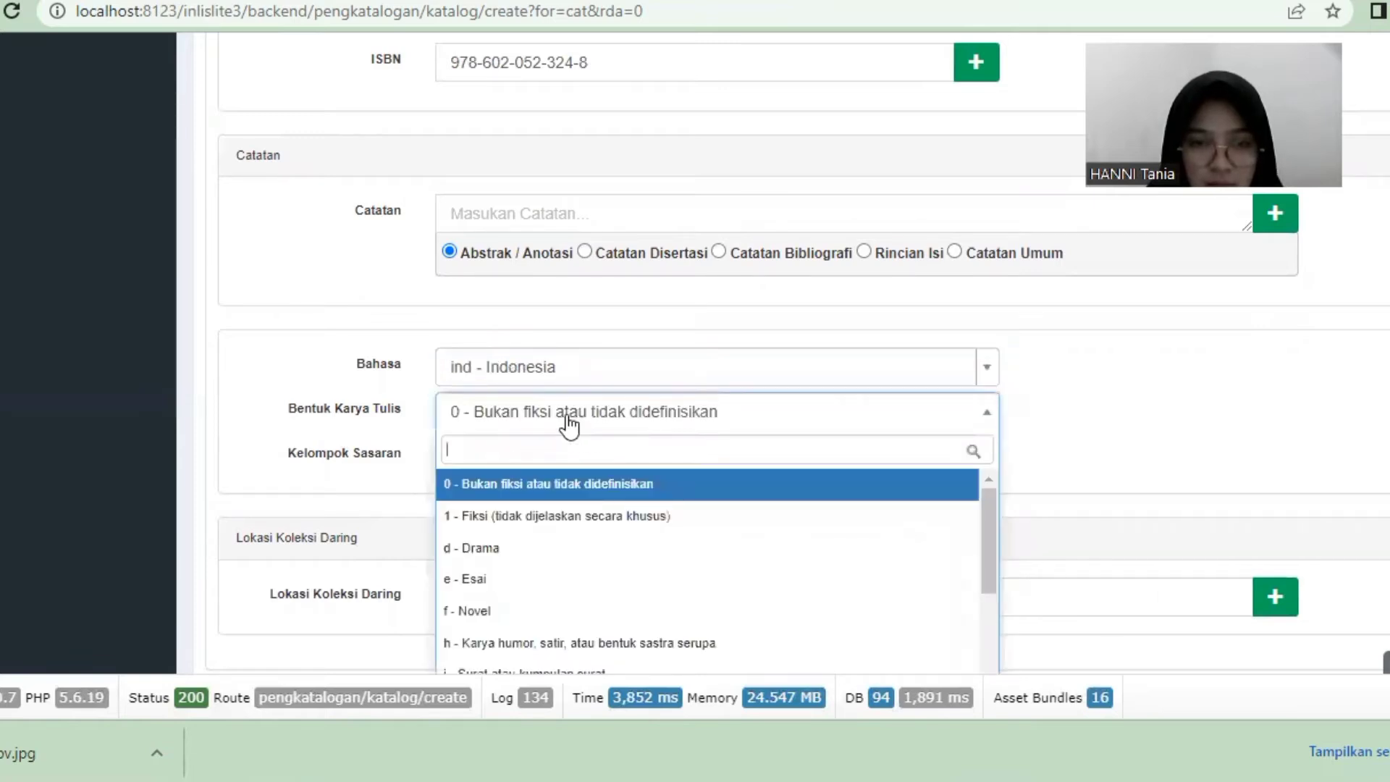
pyautogui.click(512, 514)
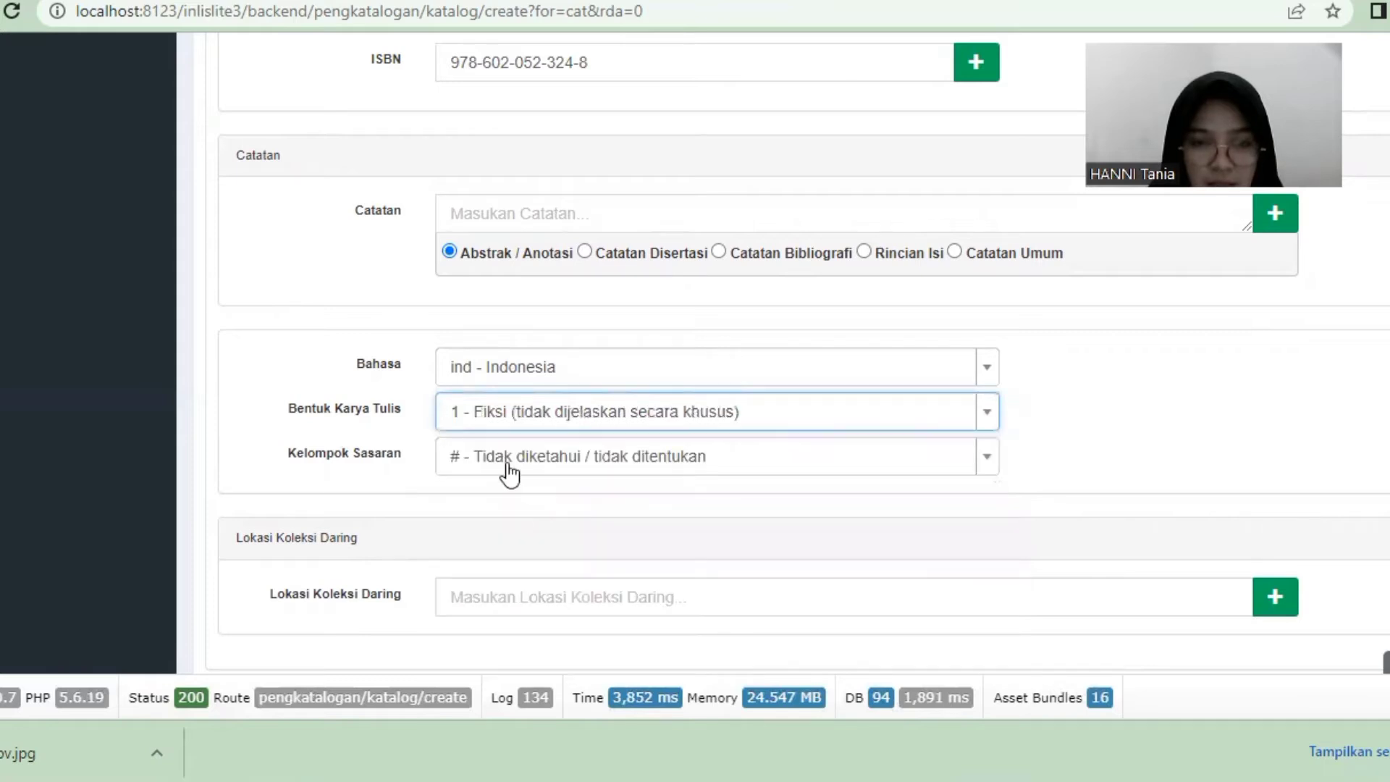
pyautogui.click(510, 470)
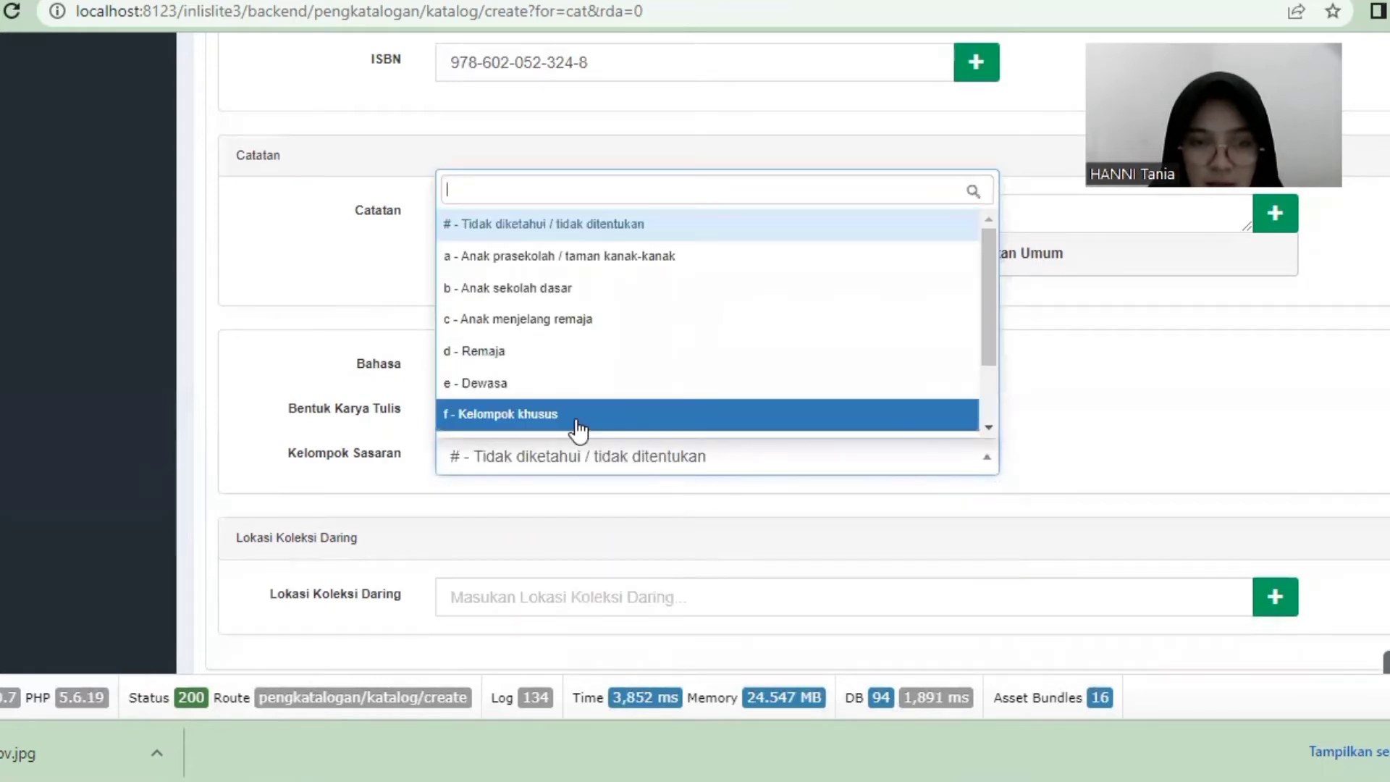
pyautogui.click(534, 353)
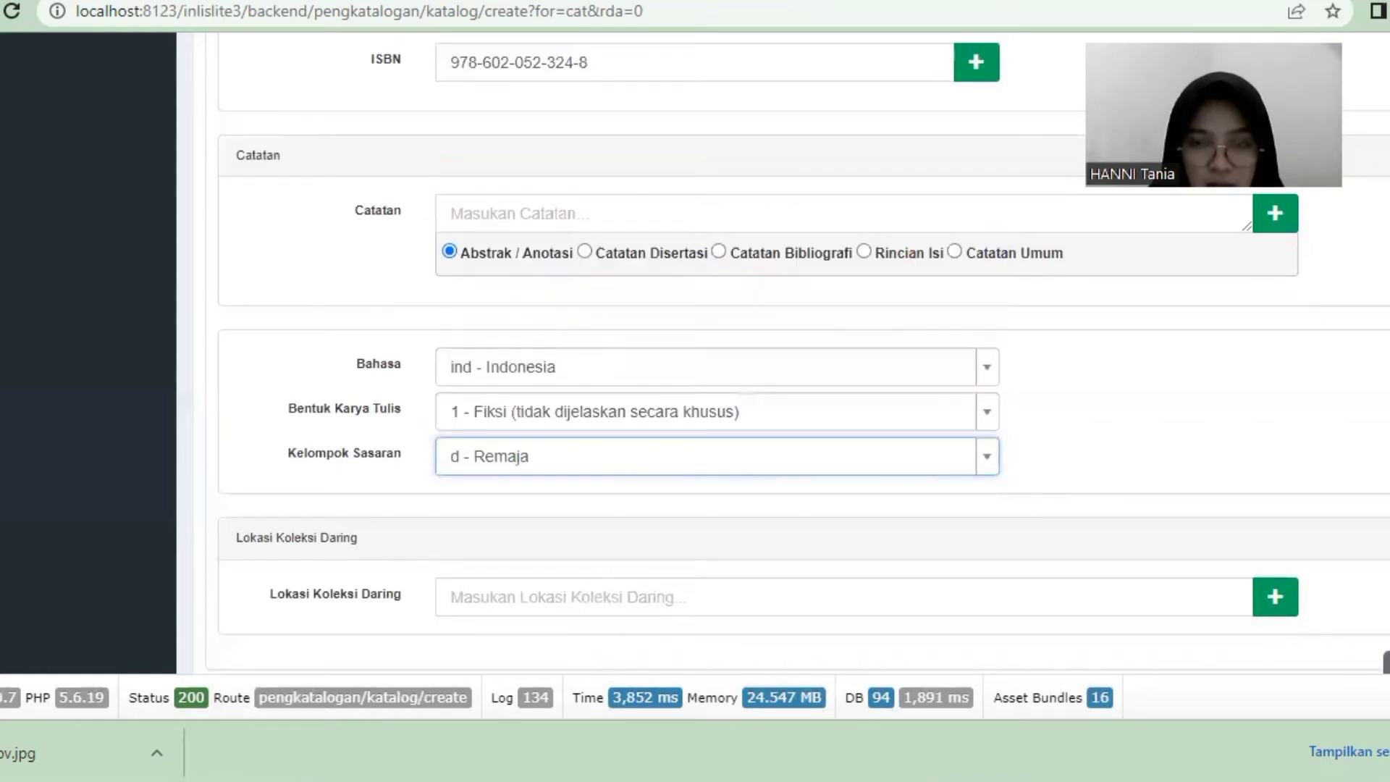
# Leave Lokasi Koleksi Daring empty, enable Tampil di OPAC and save the catalogue record.
pyautogui.scroll(-3, 791, 352)
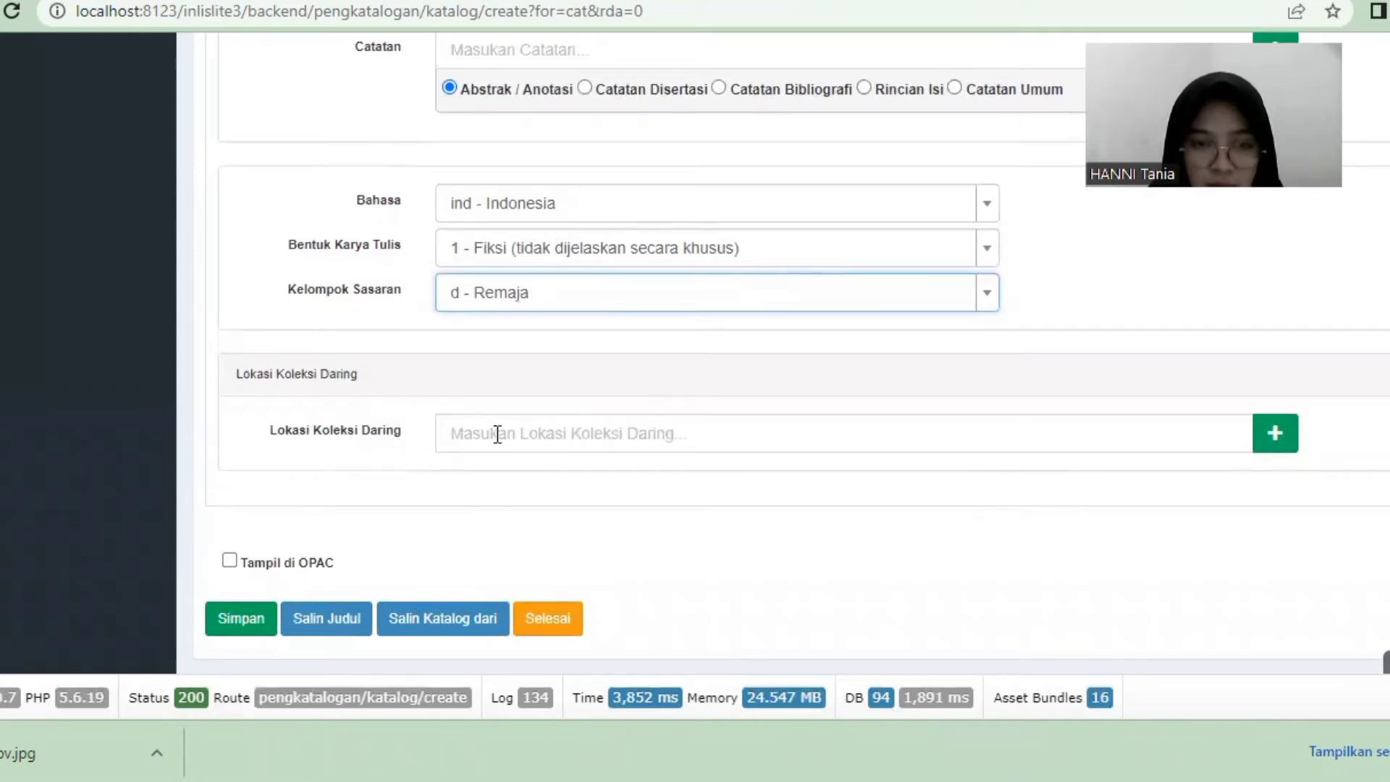
pyautogui.click(230, 562)
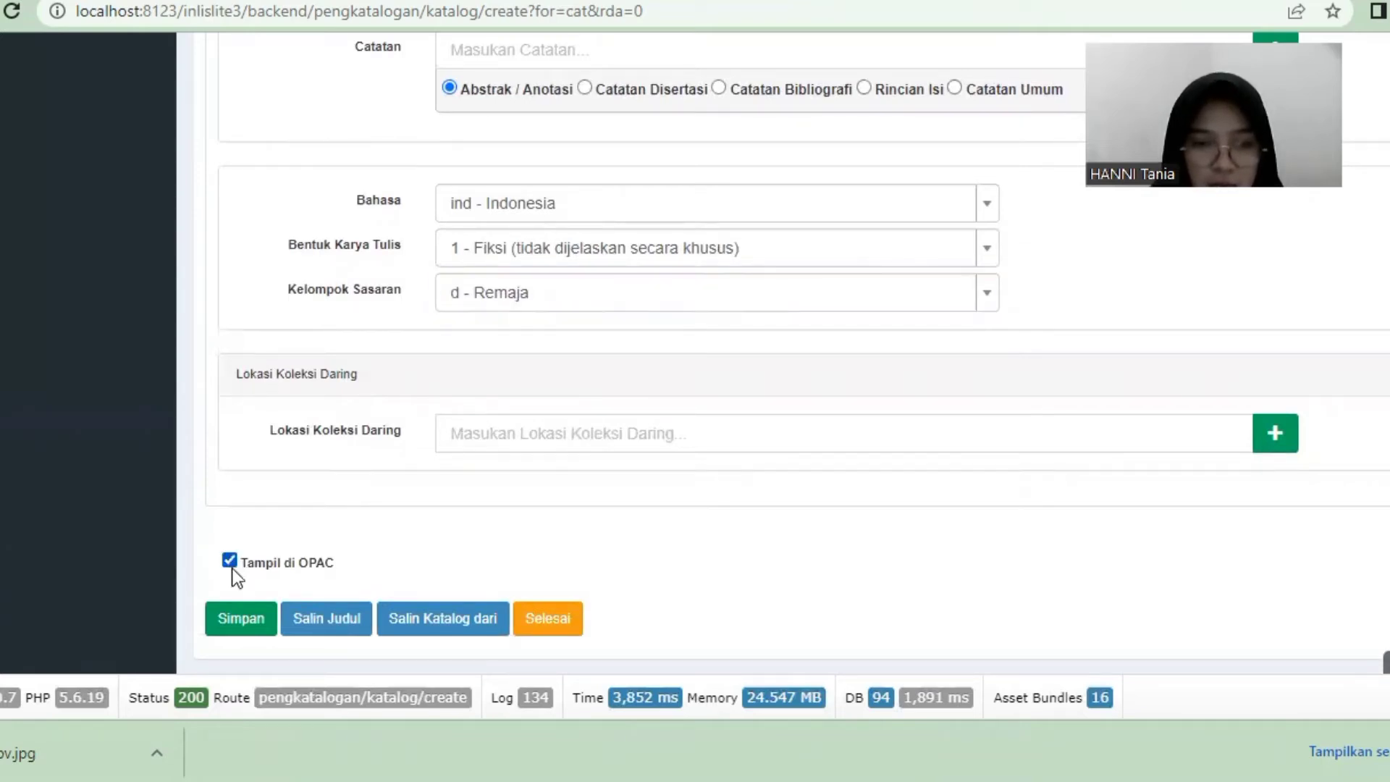
pyautogui.click(239, 619)
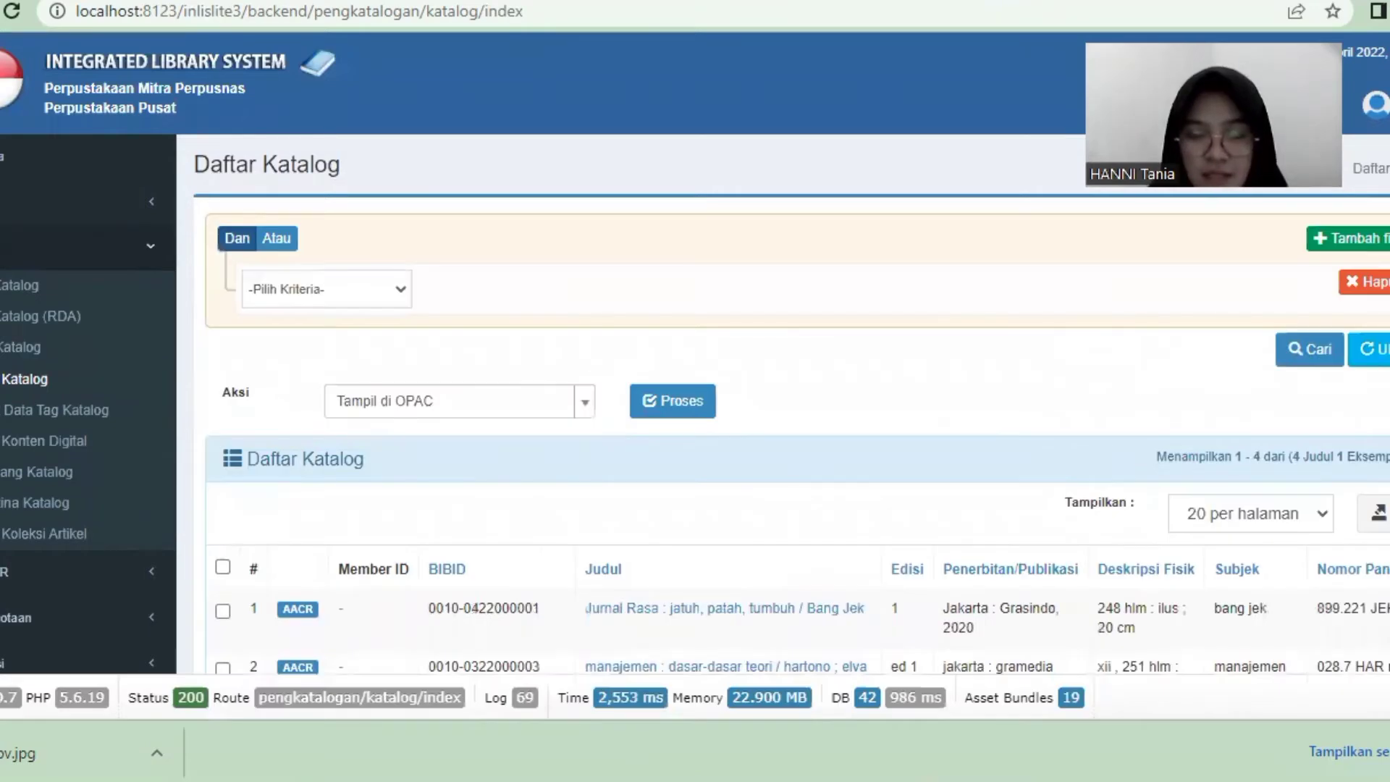
# Start a new Entri Katalog record and set its Jenis Bahan to Manuskrip.
pyautogui.scroll(-1, 724, 362)
pyautogui.scroll(-1, 724, 362)
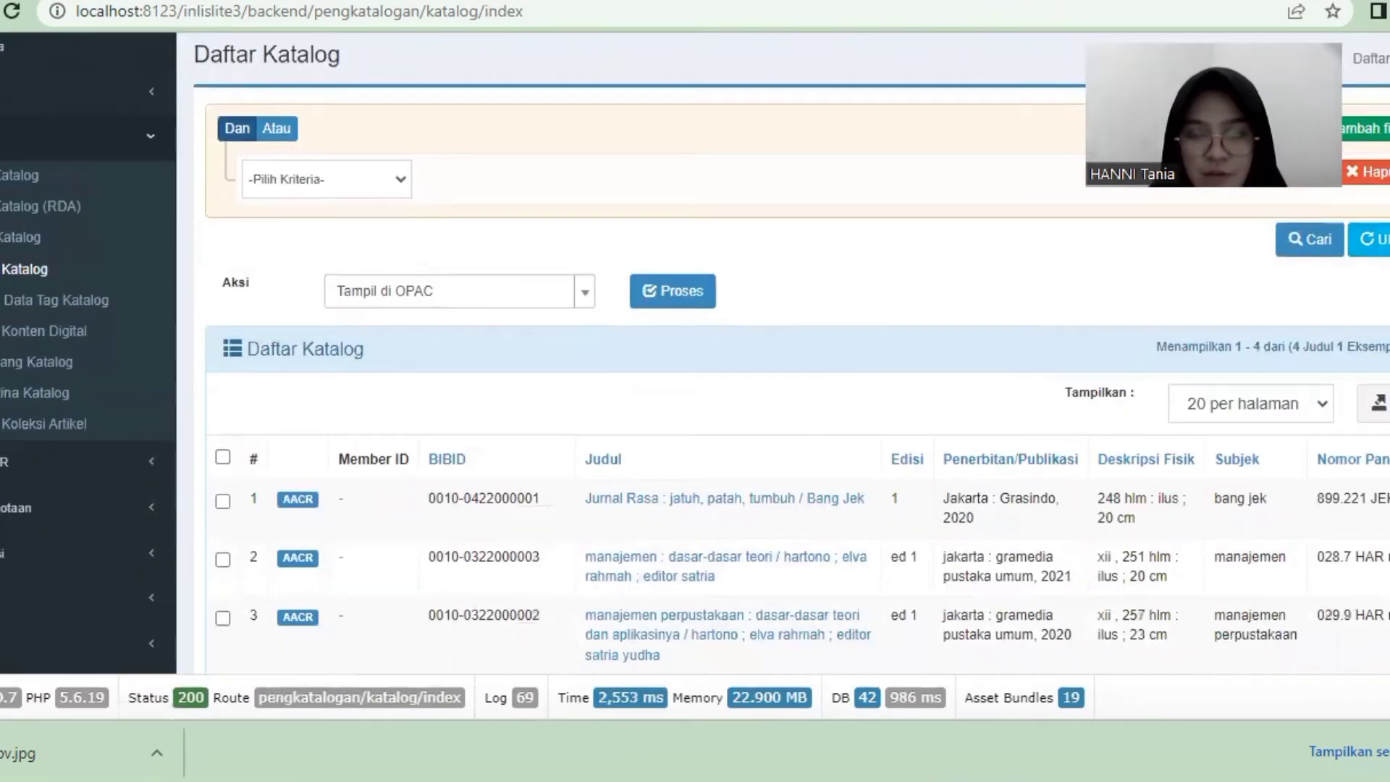
pyautogui.scroll(-2, 724, 362)
pyautogui.scroll(-1, 891, 332)
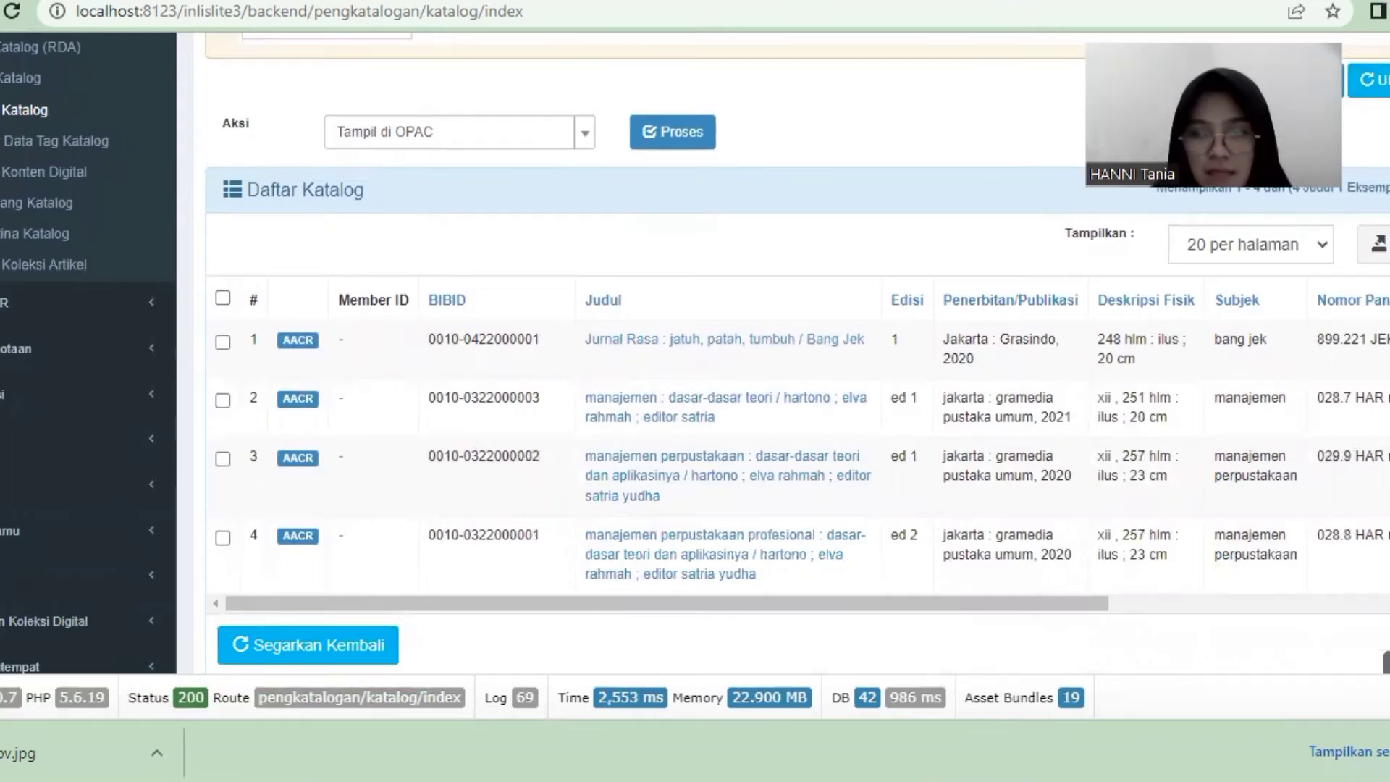
pyautogui.scroll(2, 952, 303)
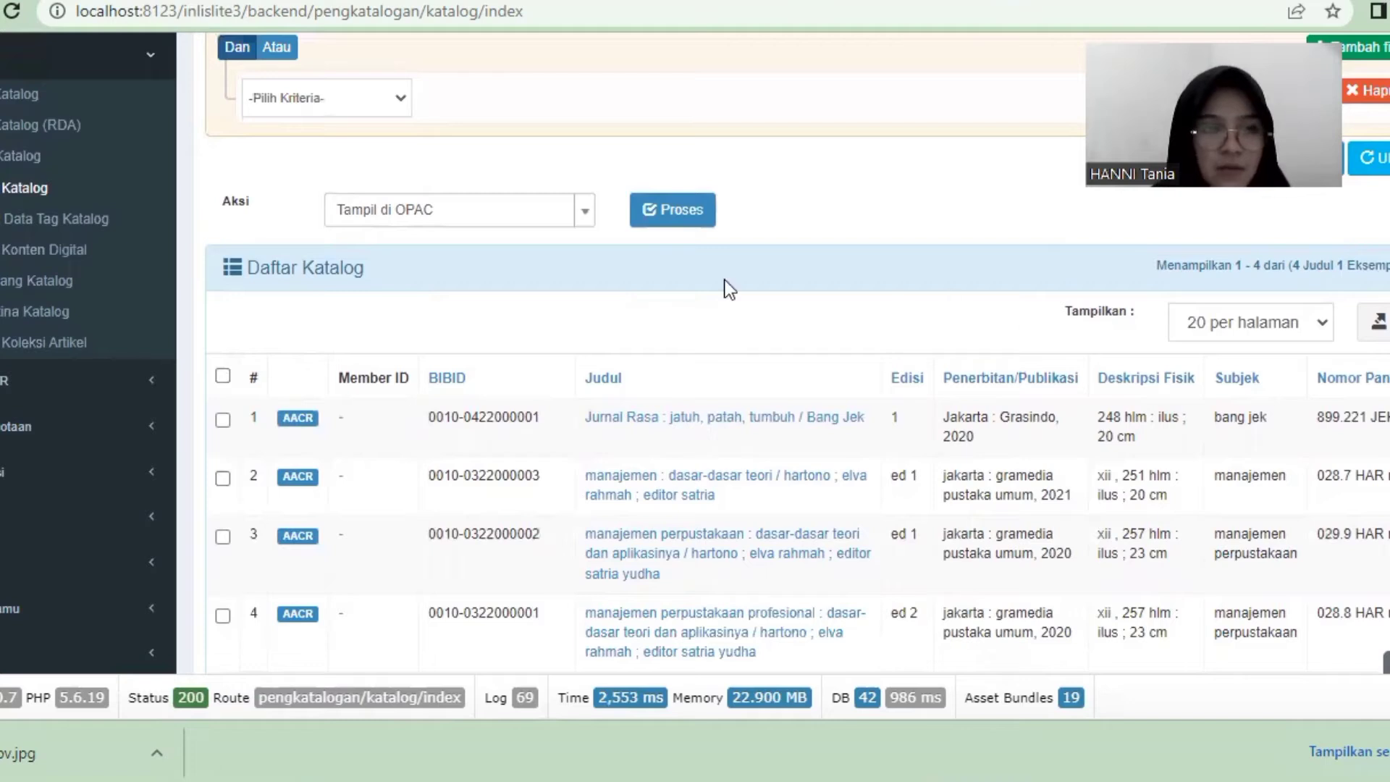
pyautogui.click(8, 106)
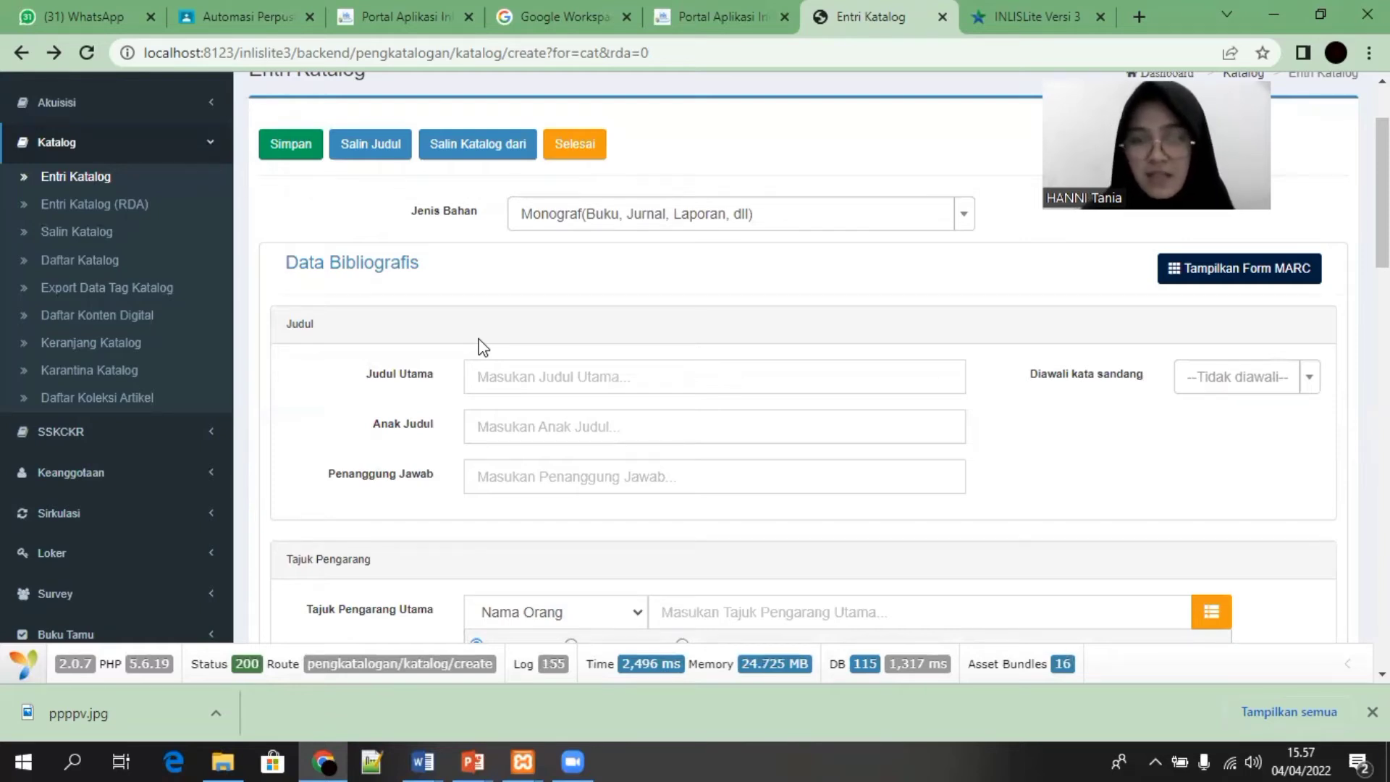
pyautogui.click(749, 229)
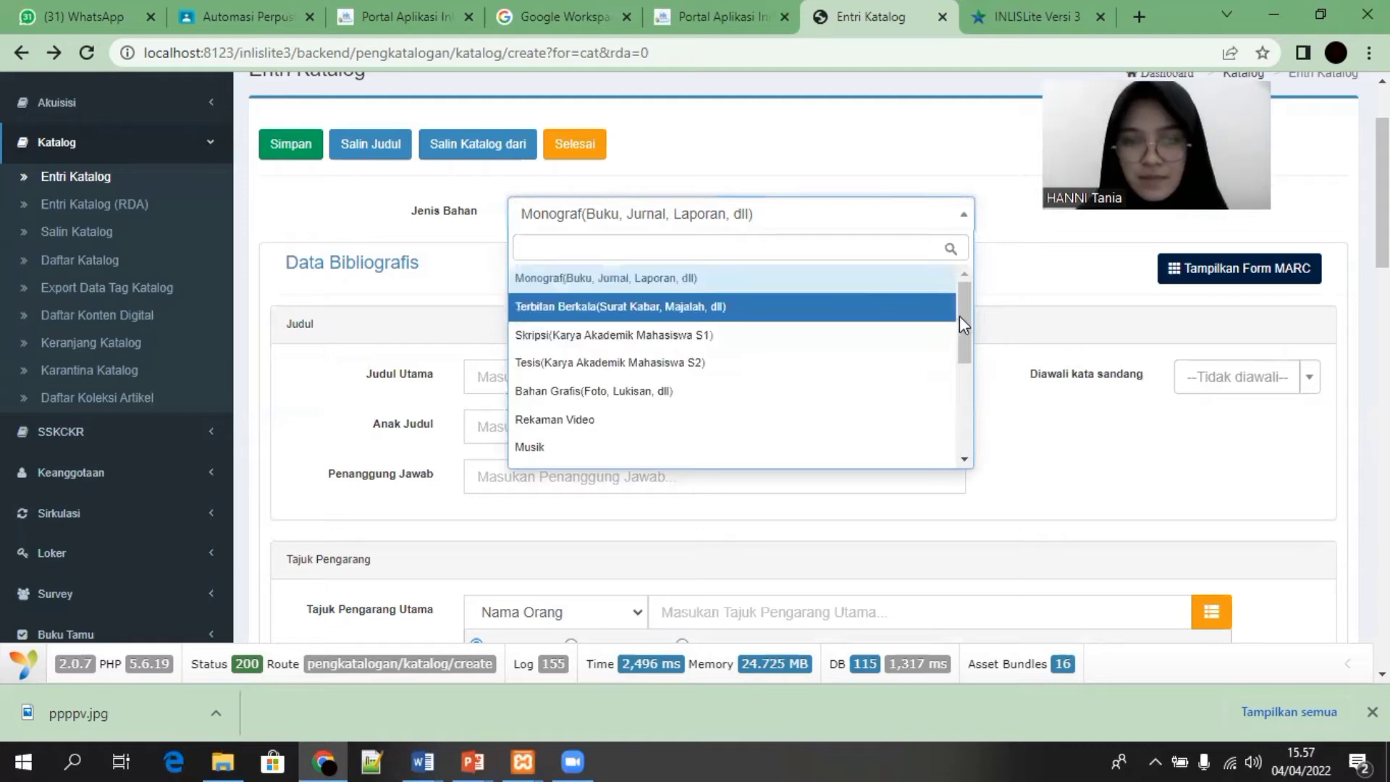
pyautogui.moveTo(961, 318); pyautogui.dragTo(969, 410)
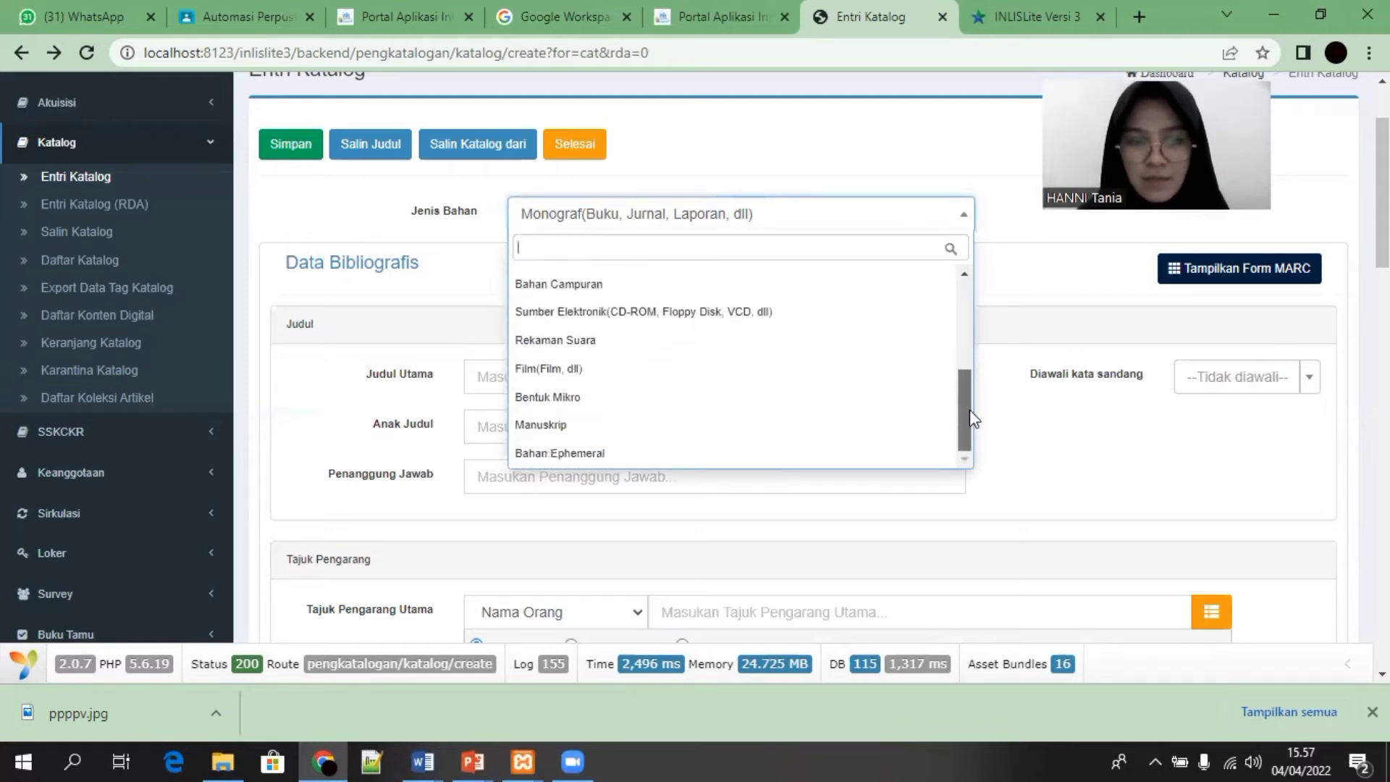
pyautogui.click(675, 429)
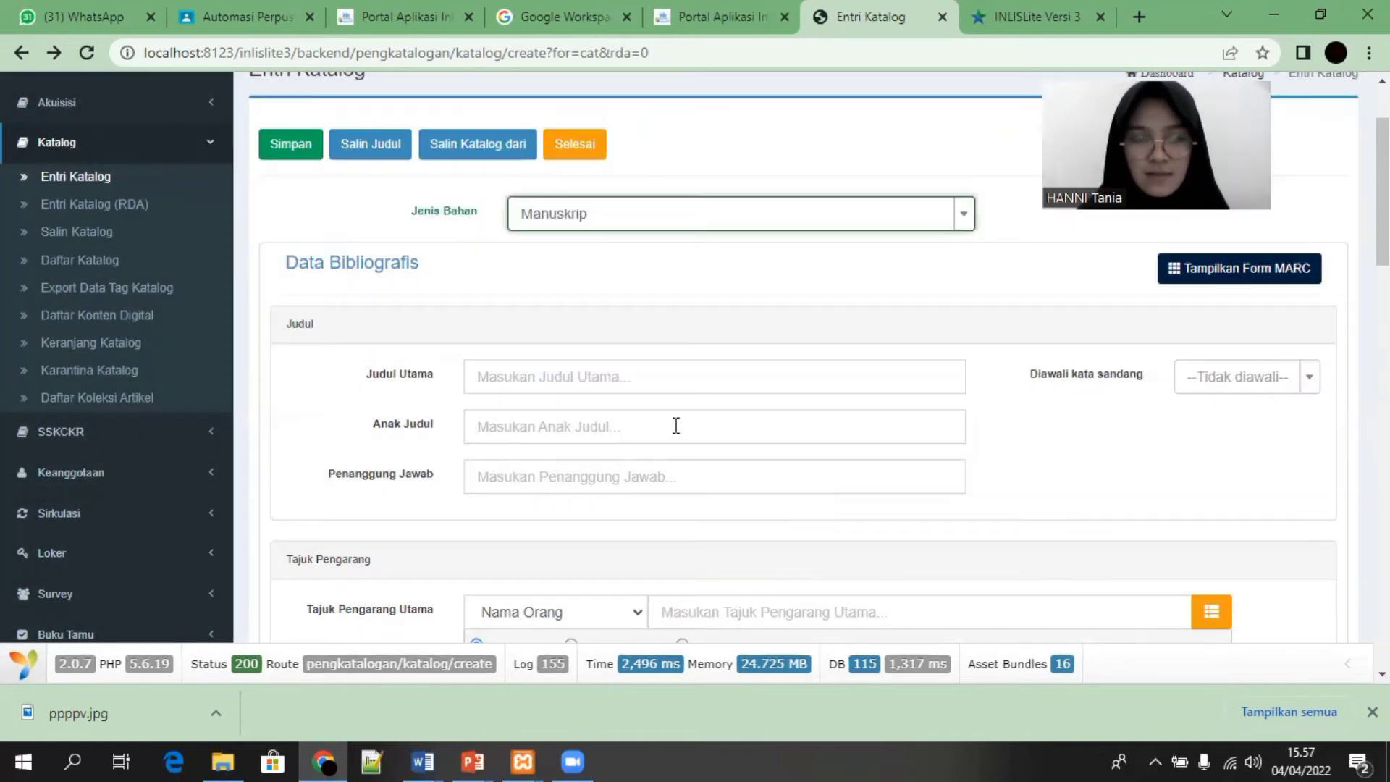
# Enter "Syair Melayu" as the Judul Utama of the manuscript.
pyautogui.click(545, 384)
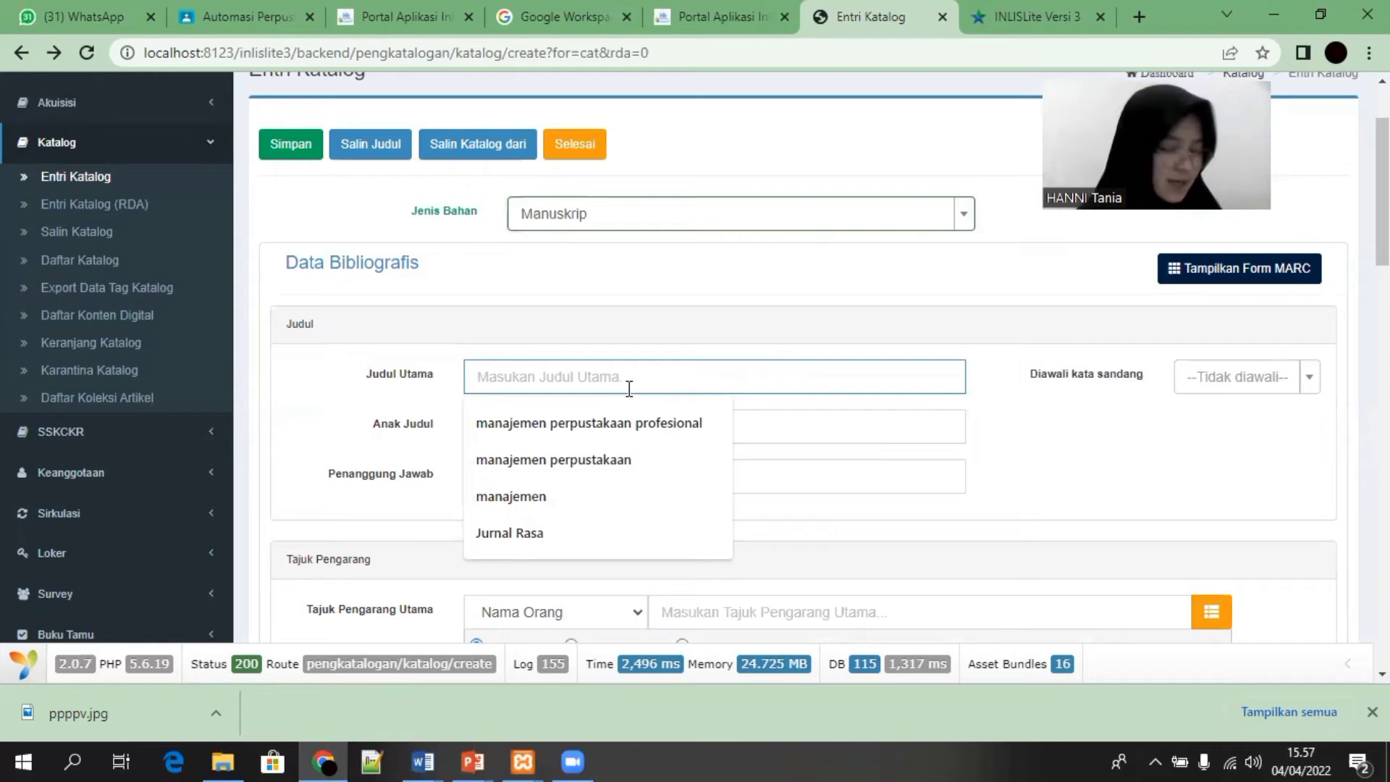
pyautogui.write('s')
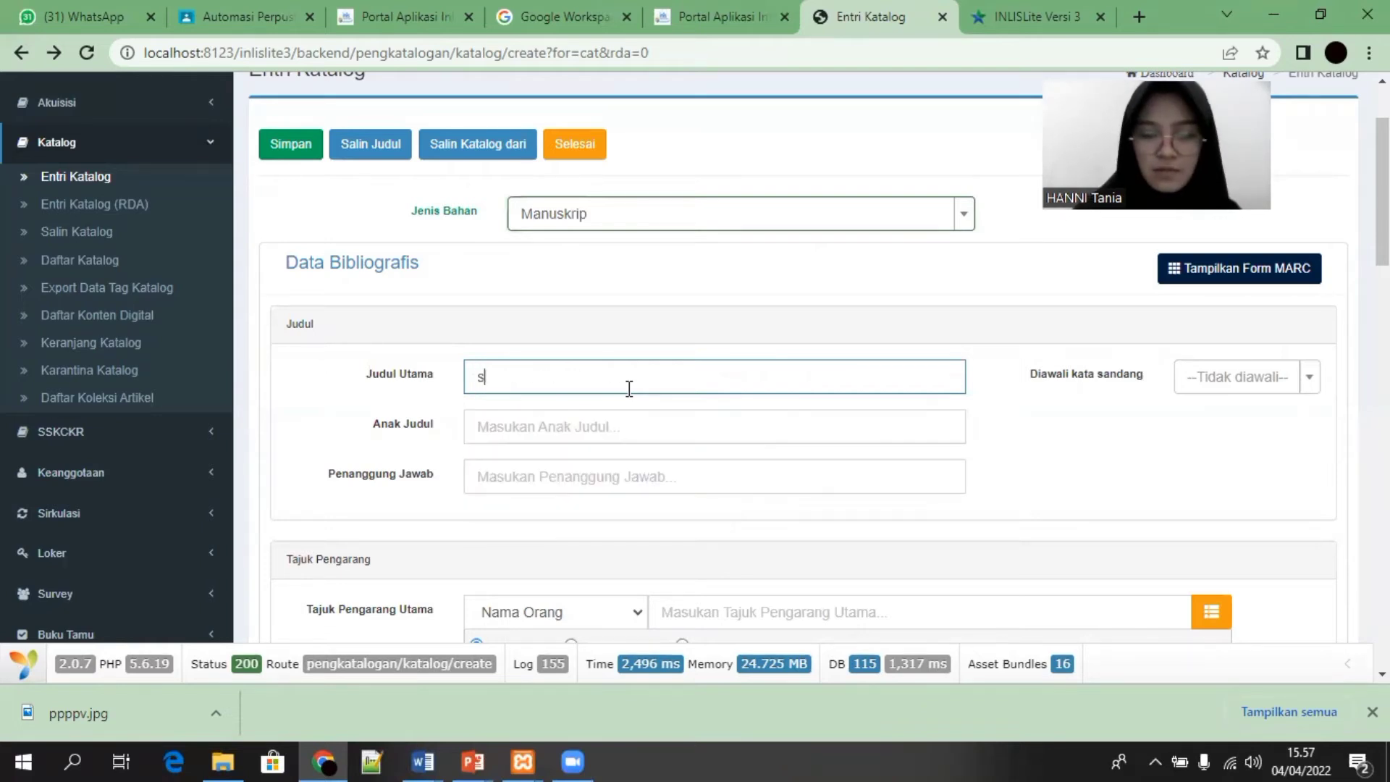
pyautogui.write('ya')
pyautogui.press('BackSpace')
pyautogui.press('BackSpace')
pyautogui.press('BackSpace')
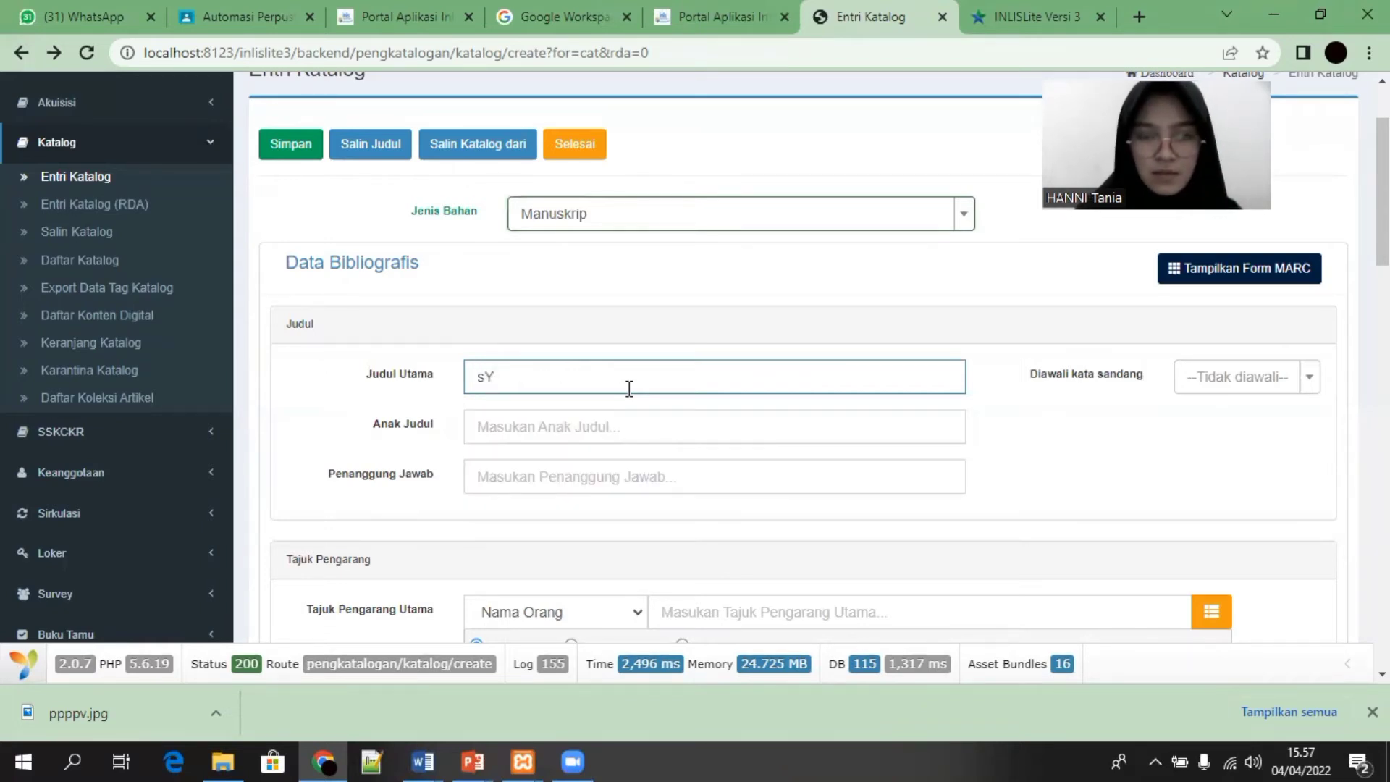
pyautogui.write('s')
pyautogui.press('BackSpace')
pyautogui.write('Syair M')
pyautogui.write('elayu')
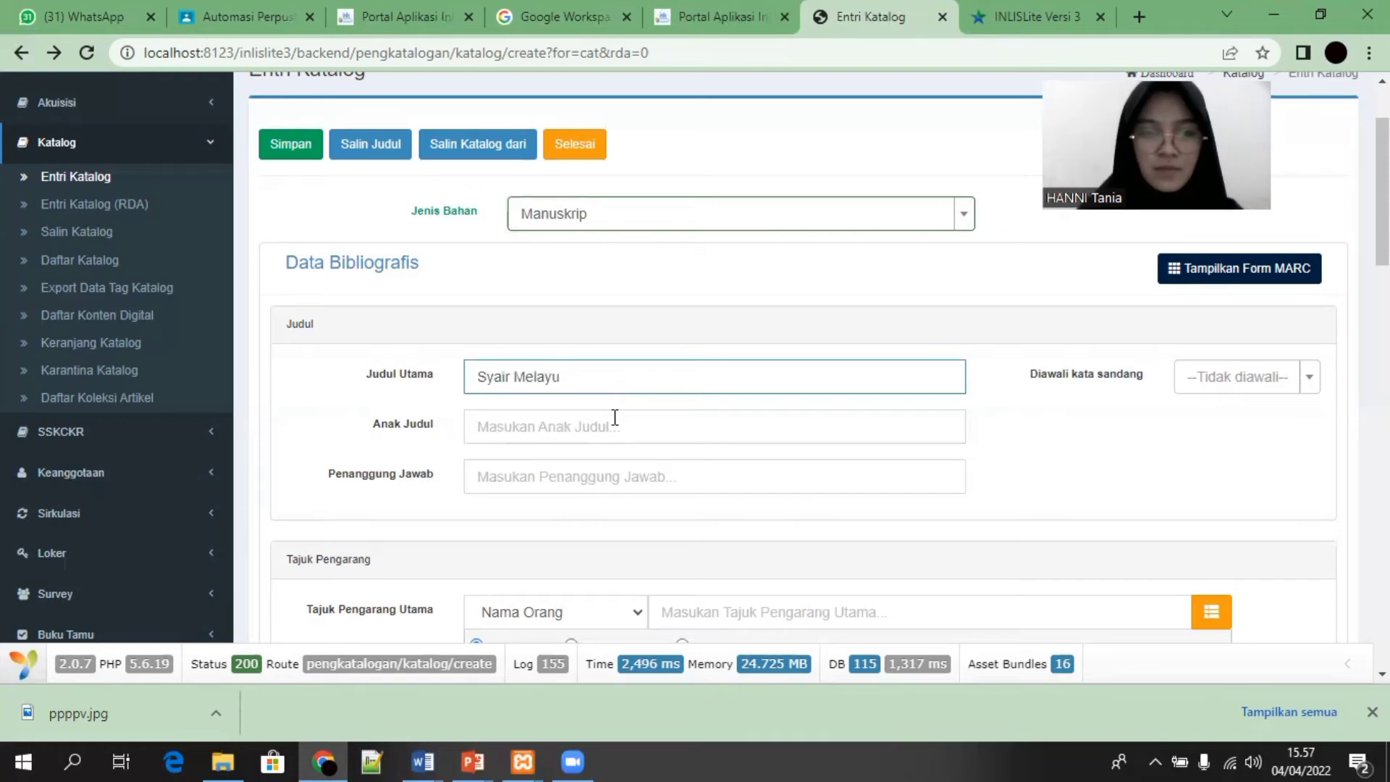
# Leave the Anak Judul empty and enter "[s.n]" as the Penanggung Jawab.
pyautogui.click(612, 418)
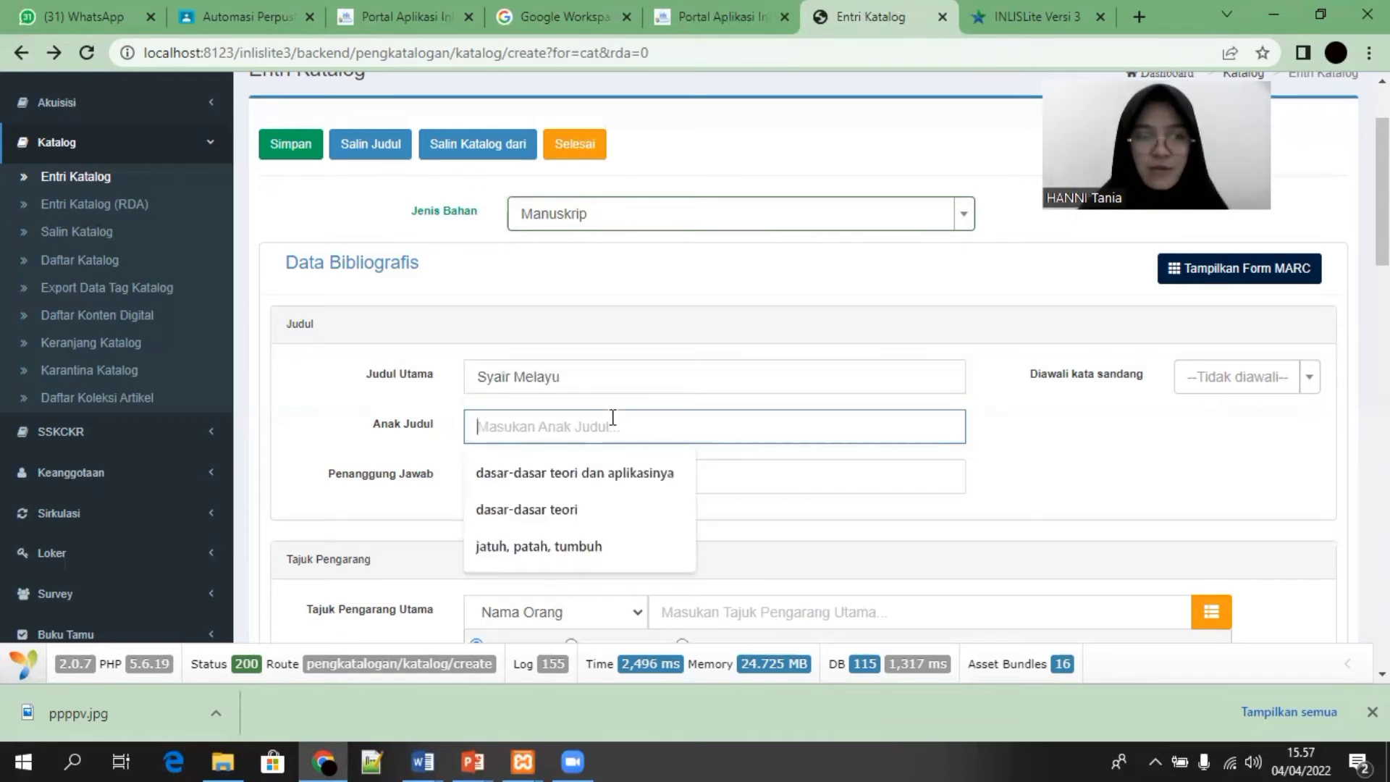
pyautogui.click(730, 469)
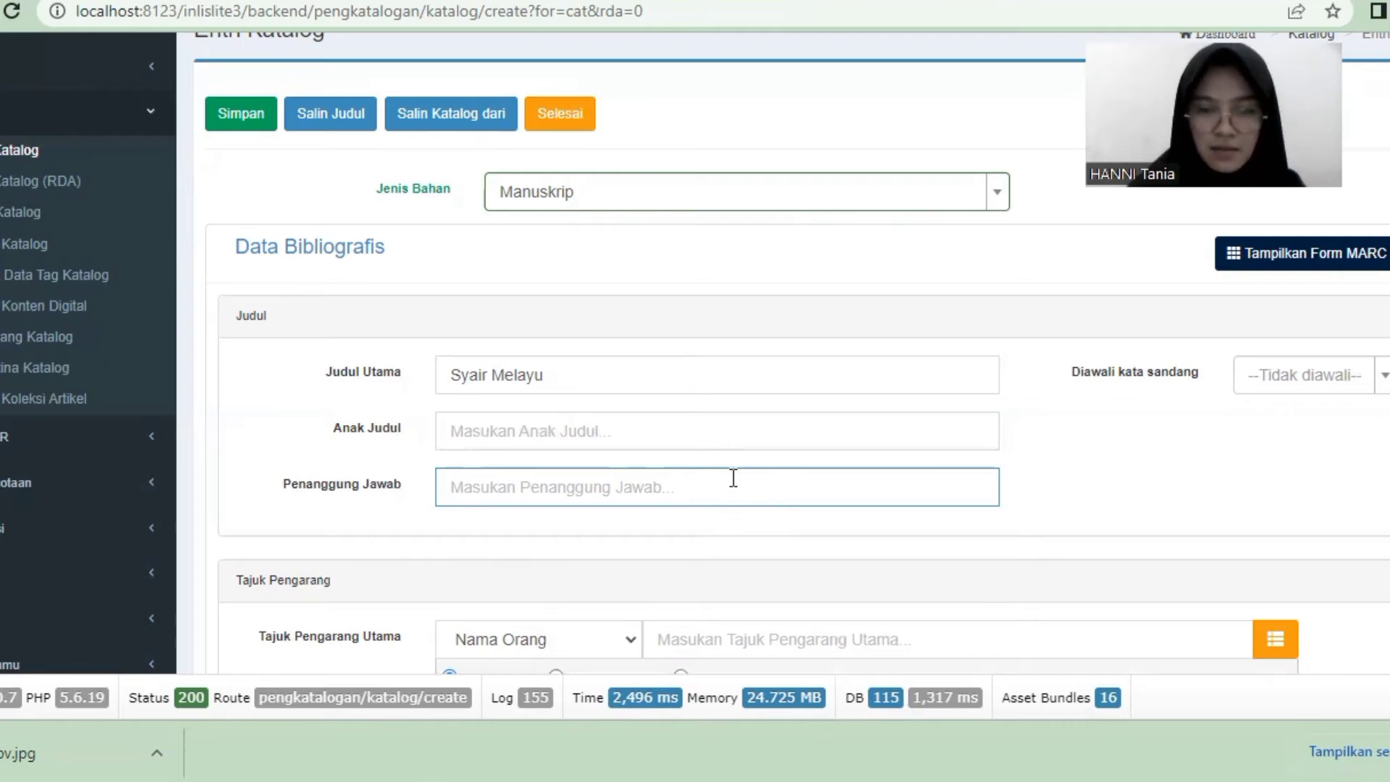
pyautogui.write('(')
pyautogui.press('BackSpace')
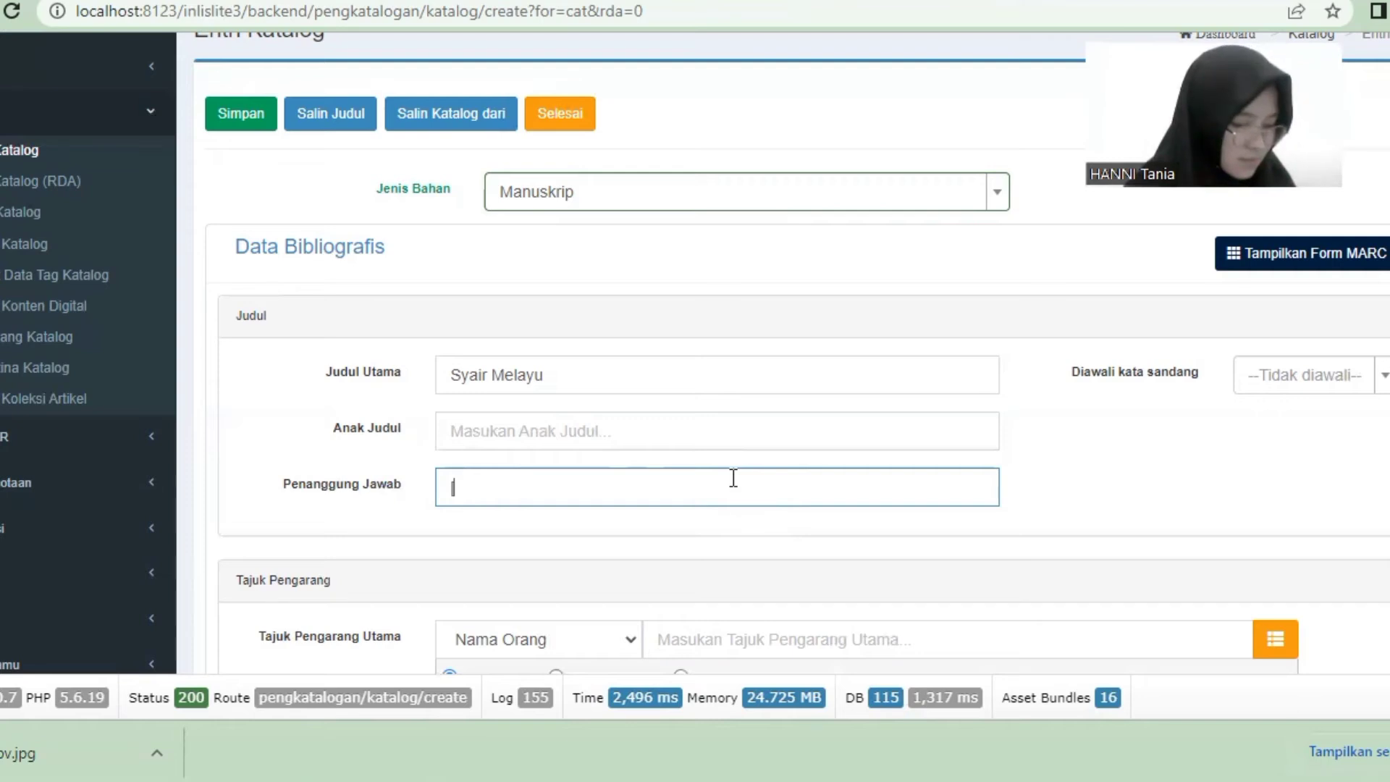
pyautogui.write('[S')
pyautogui.press('BackSpace')
pyautogui.write('s')
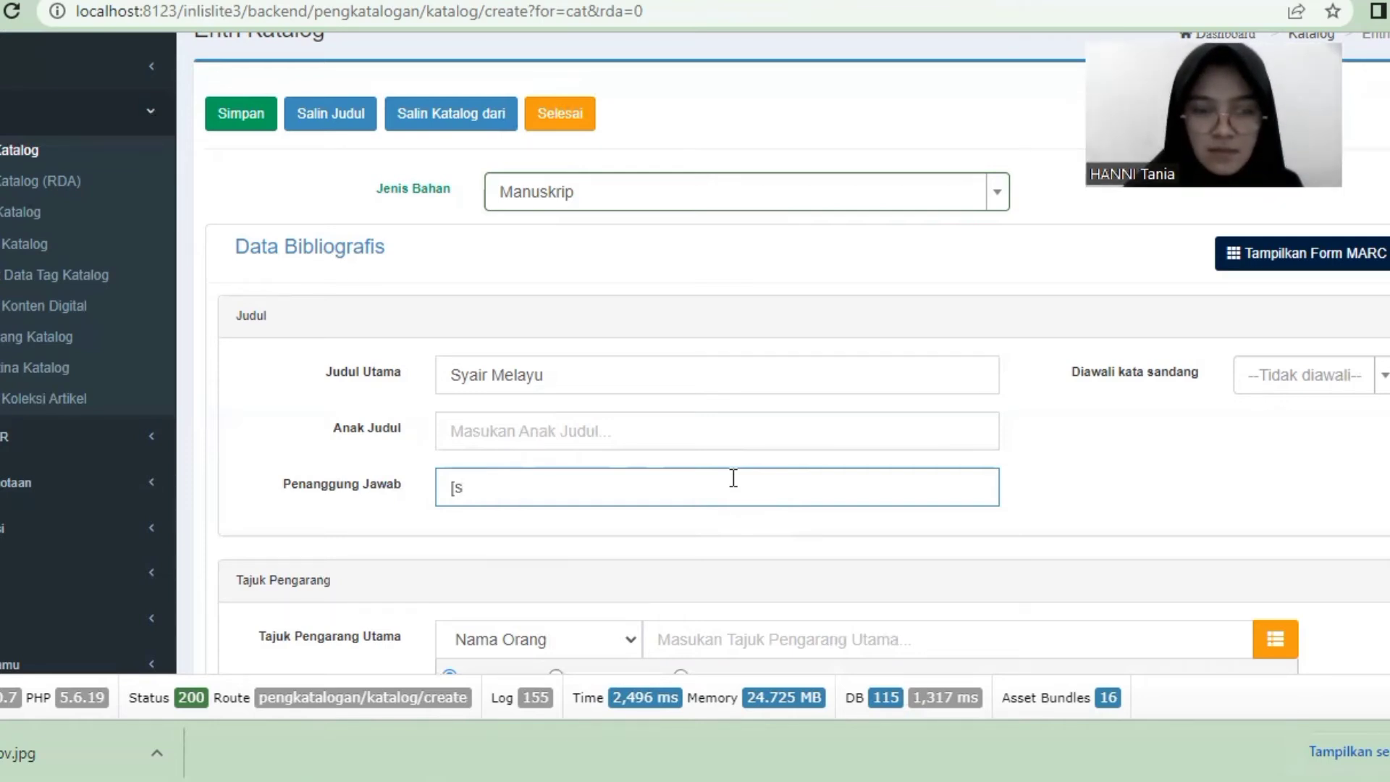
pyautogui.write('.n')
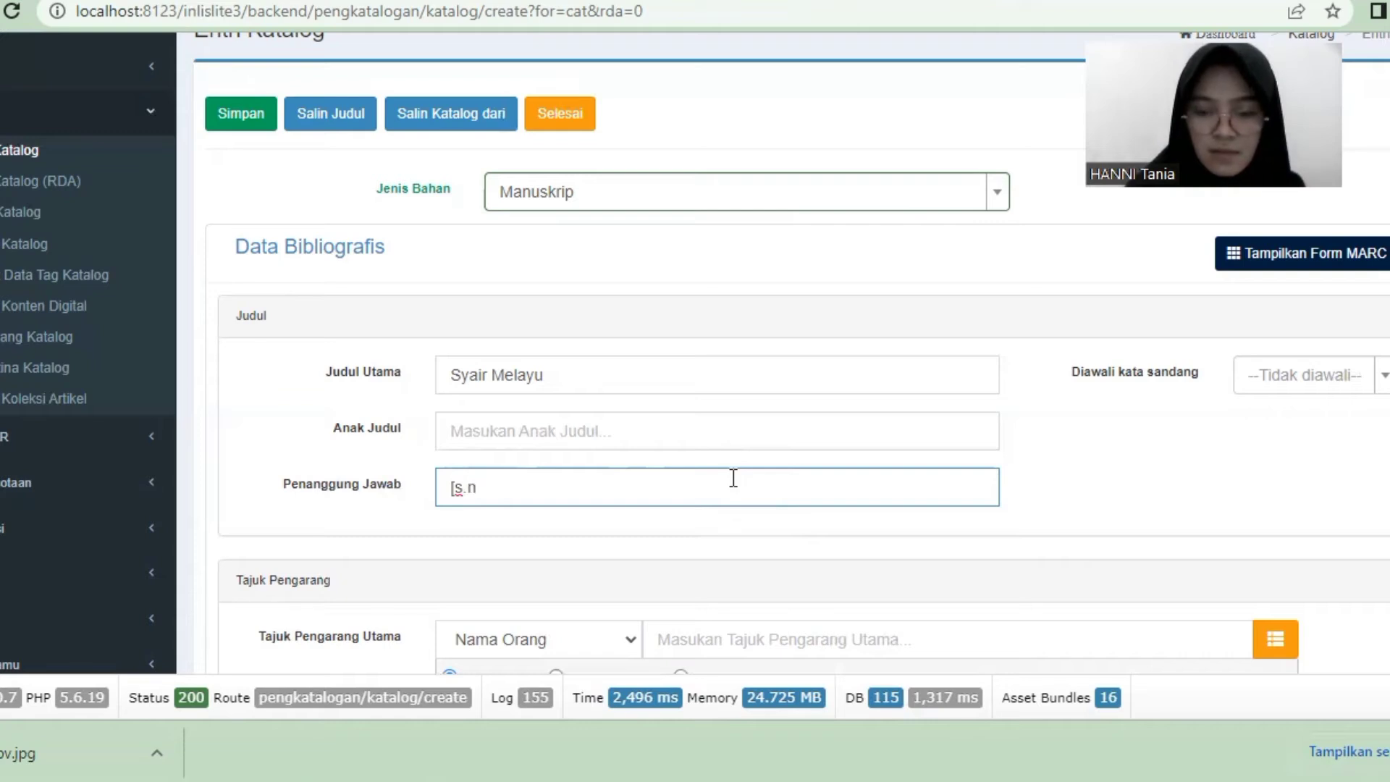
pyautogui.write(']')
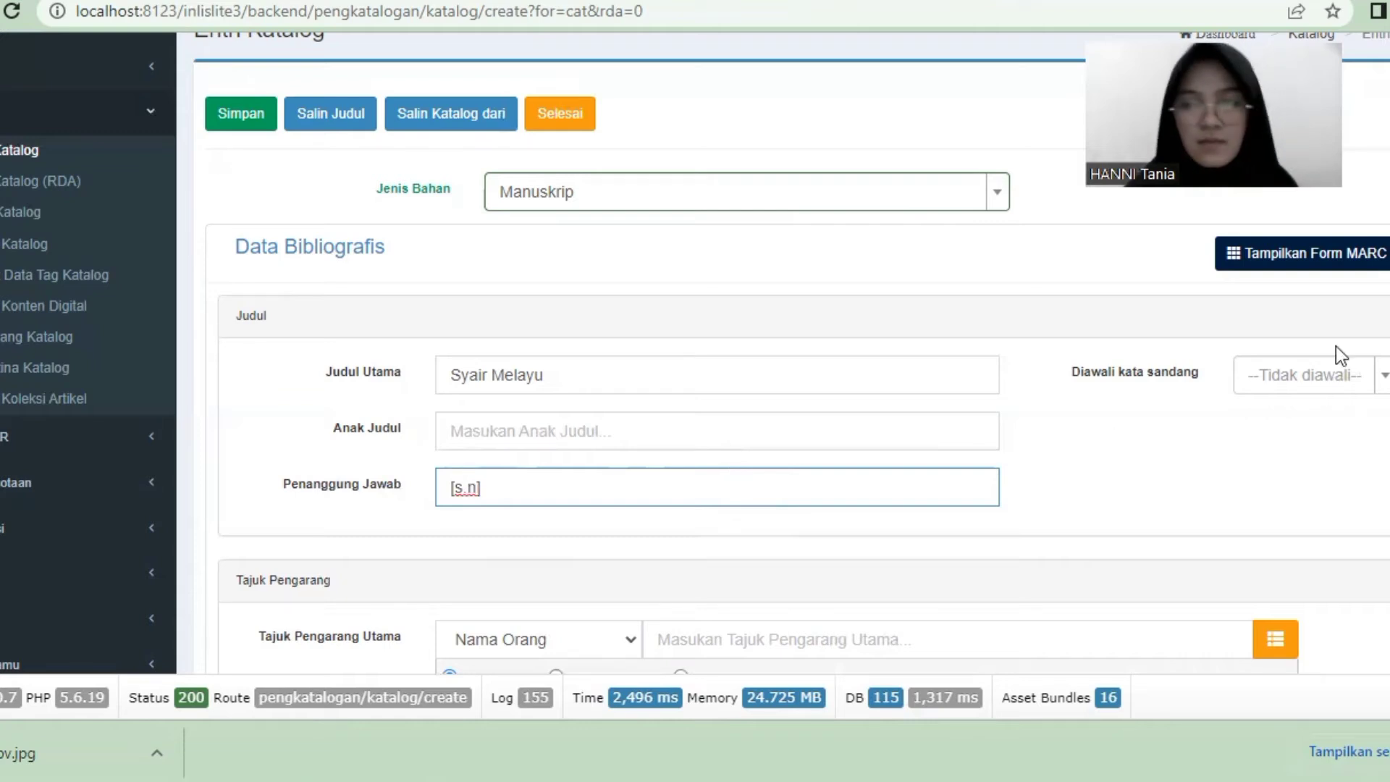
# Enter "[s.n]" as the Tajuk Pengarang Utama of the manuscript, keeping the Nama Orang and Nama Depan options.
pyautogui.scroll(-3, 696, 362)
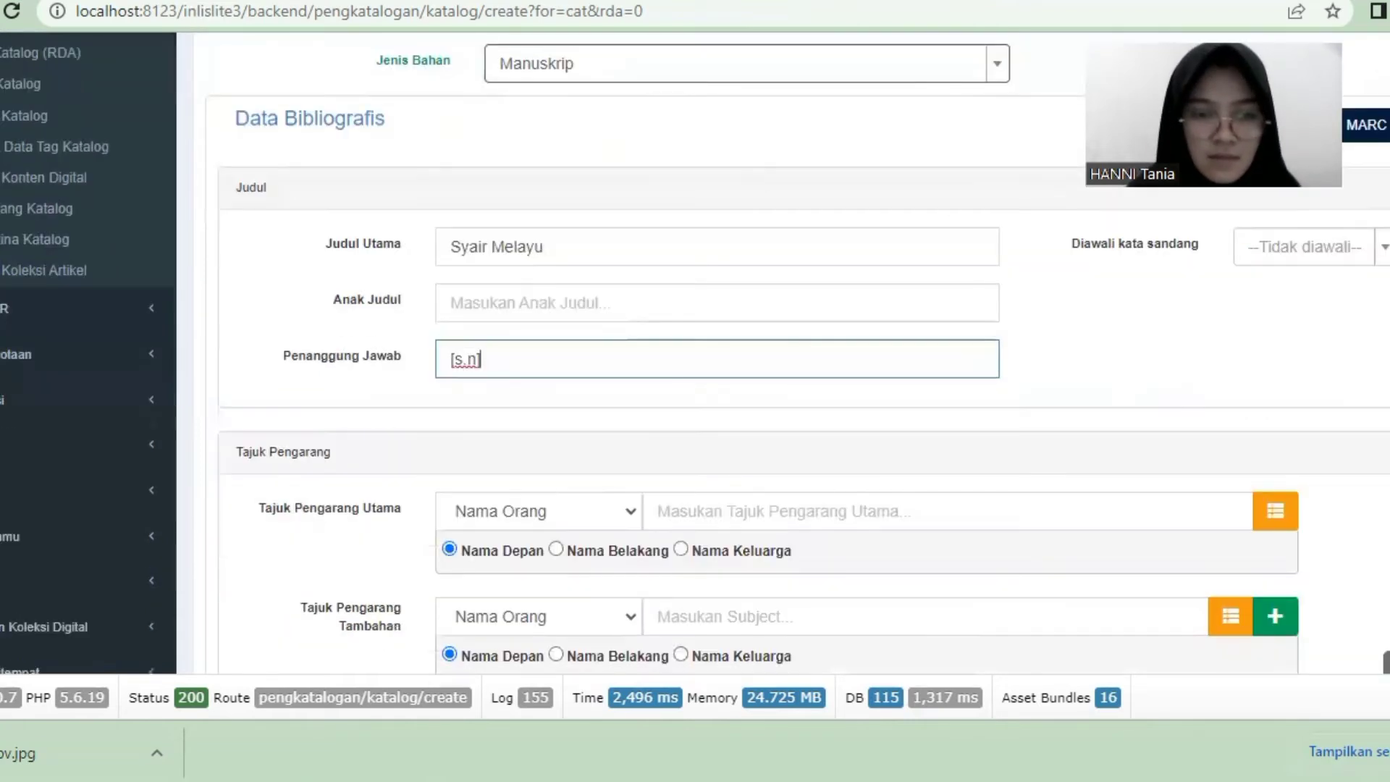
pyautogui.scroll(-2, 913, 384)
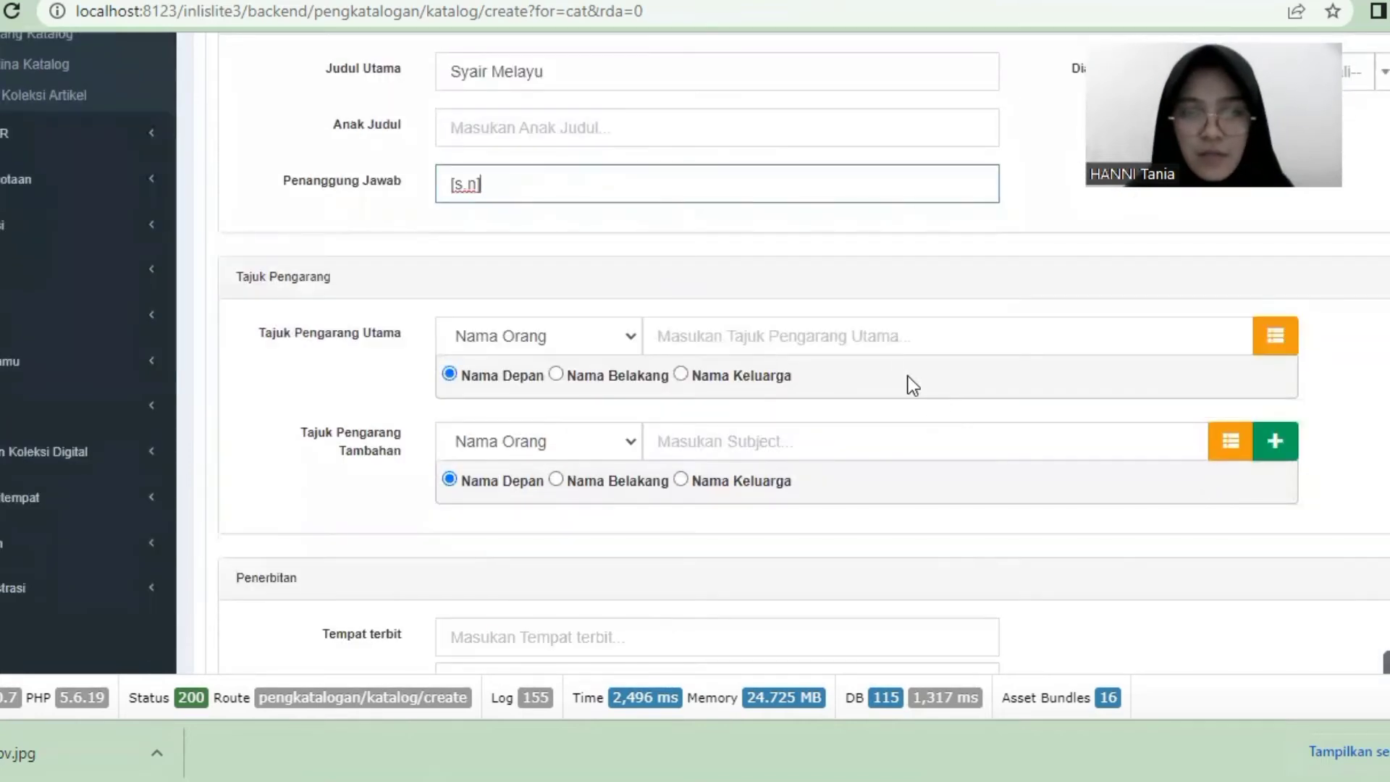
pyautogui.click(882, 346)
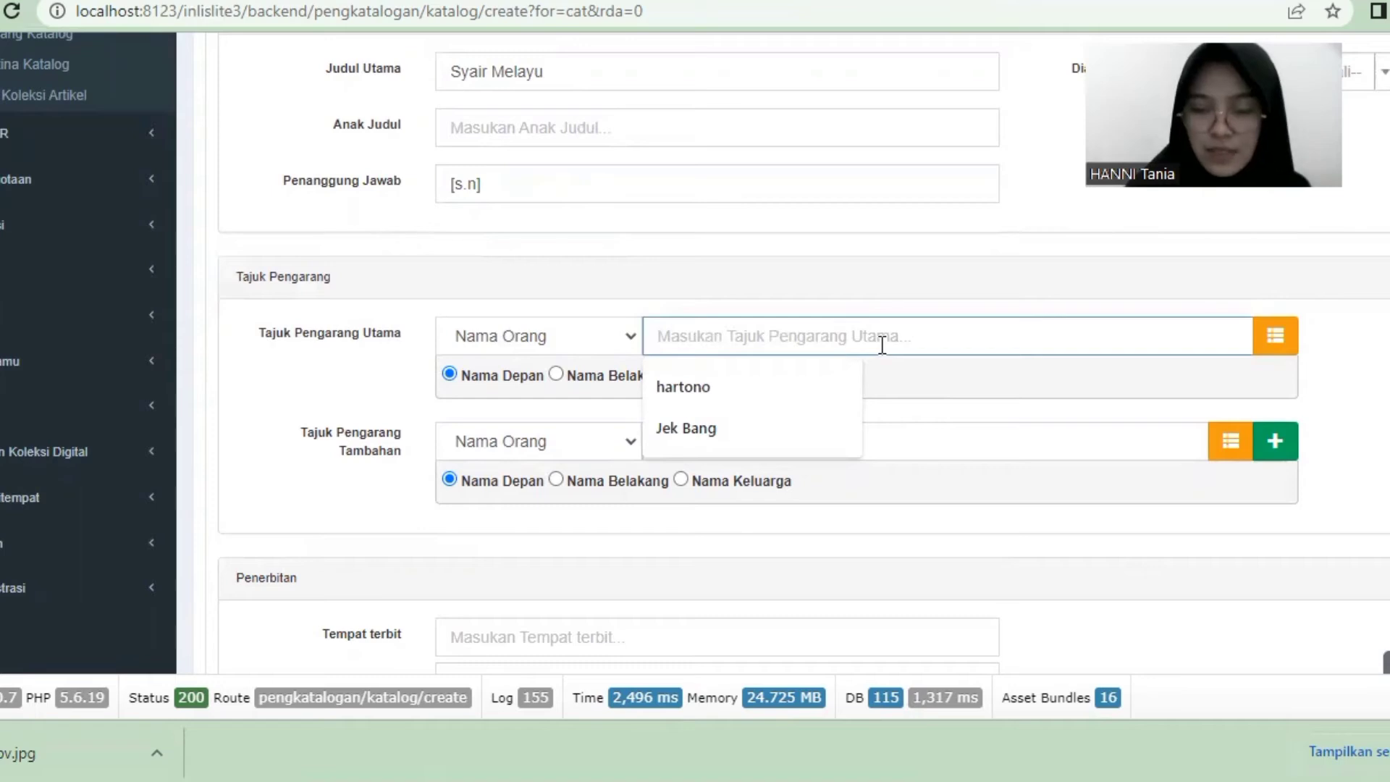
pyautogui.write('[s:n')
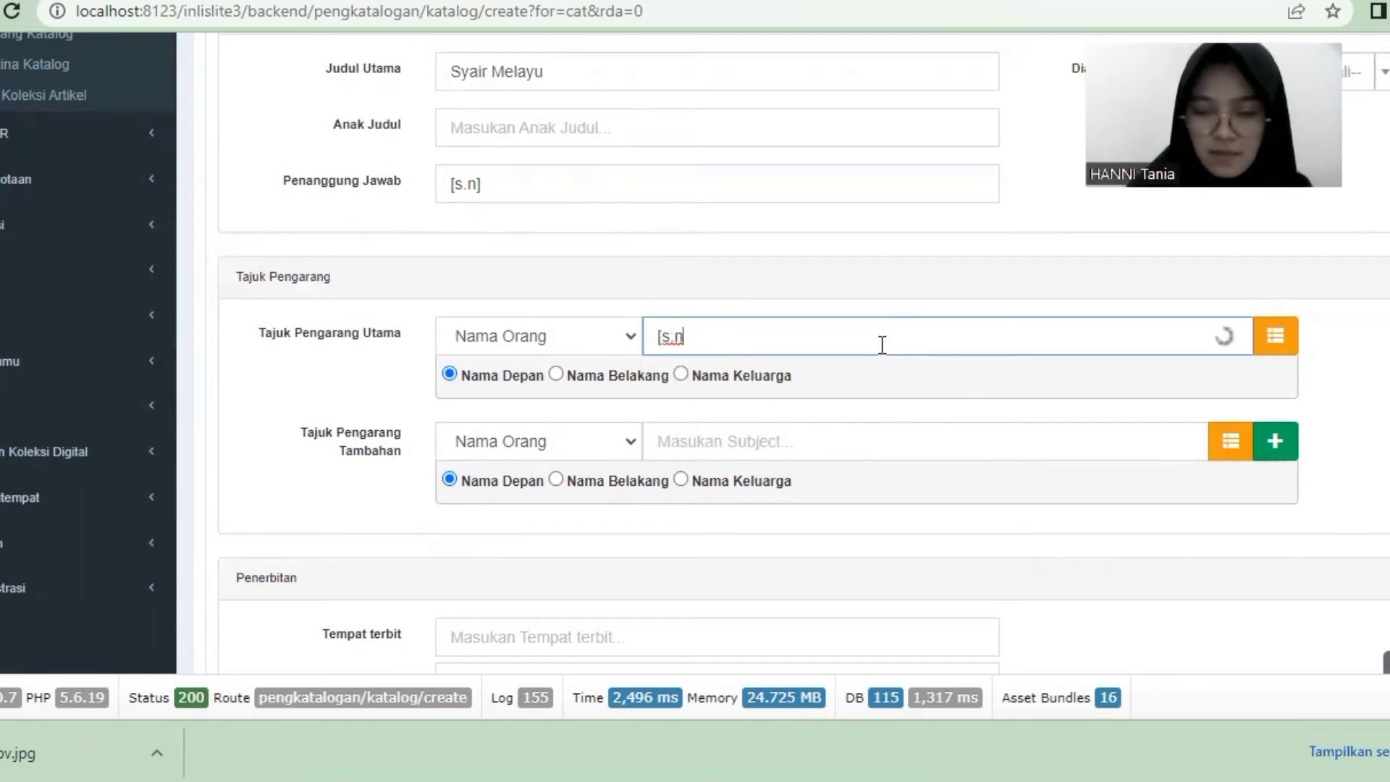
pyautogui.write(']')
# Enter "[s.l] : [s.n]" as the Tempat terbit in the Penerbitan section.
pyautogui.scroll(-3, 814, 391)
pyautogui.click(891, 365)
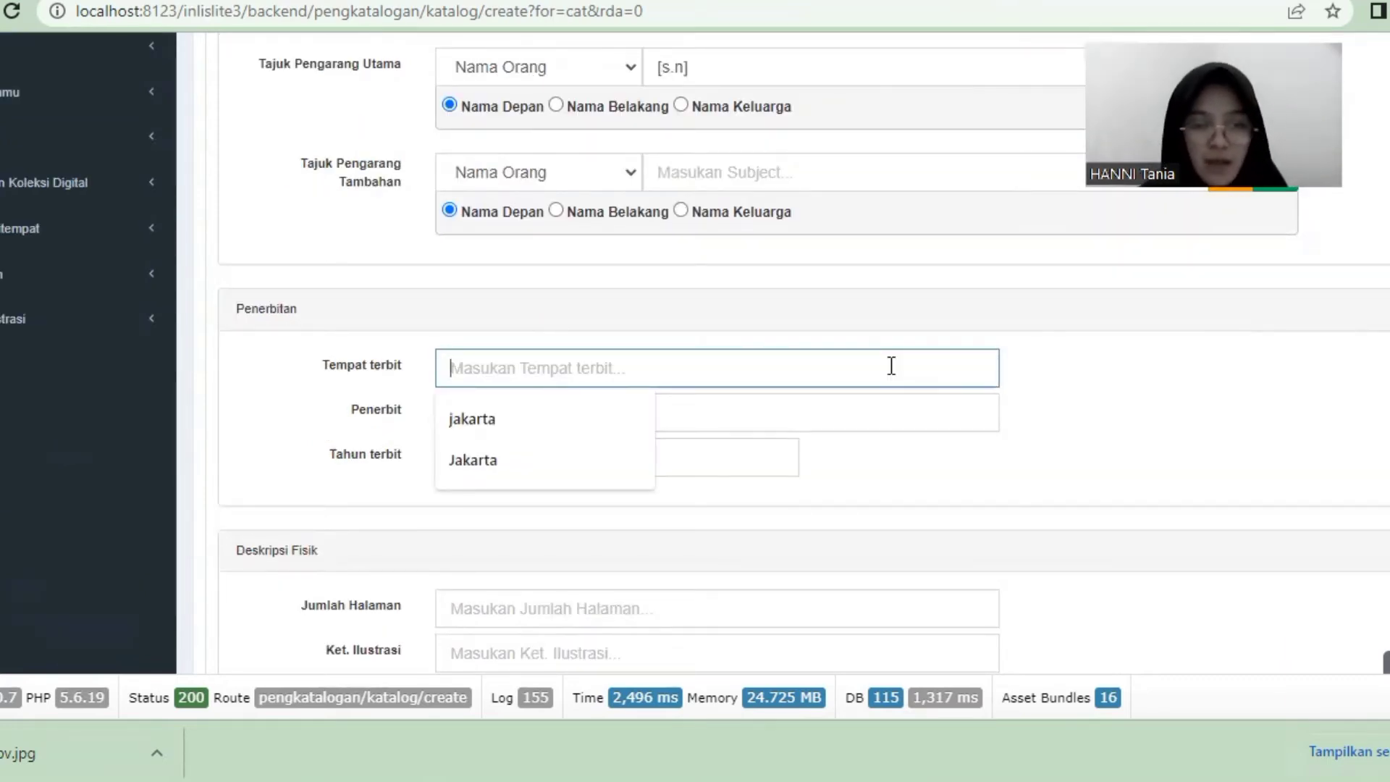
pyautogui.write('[s.')
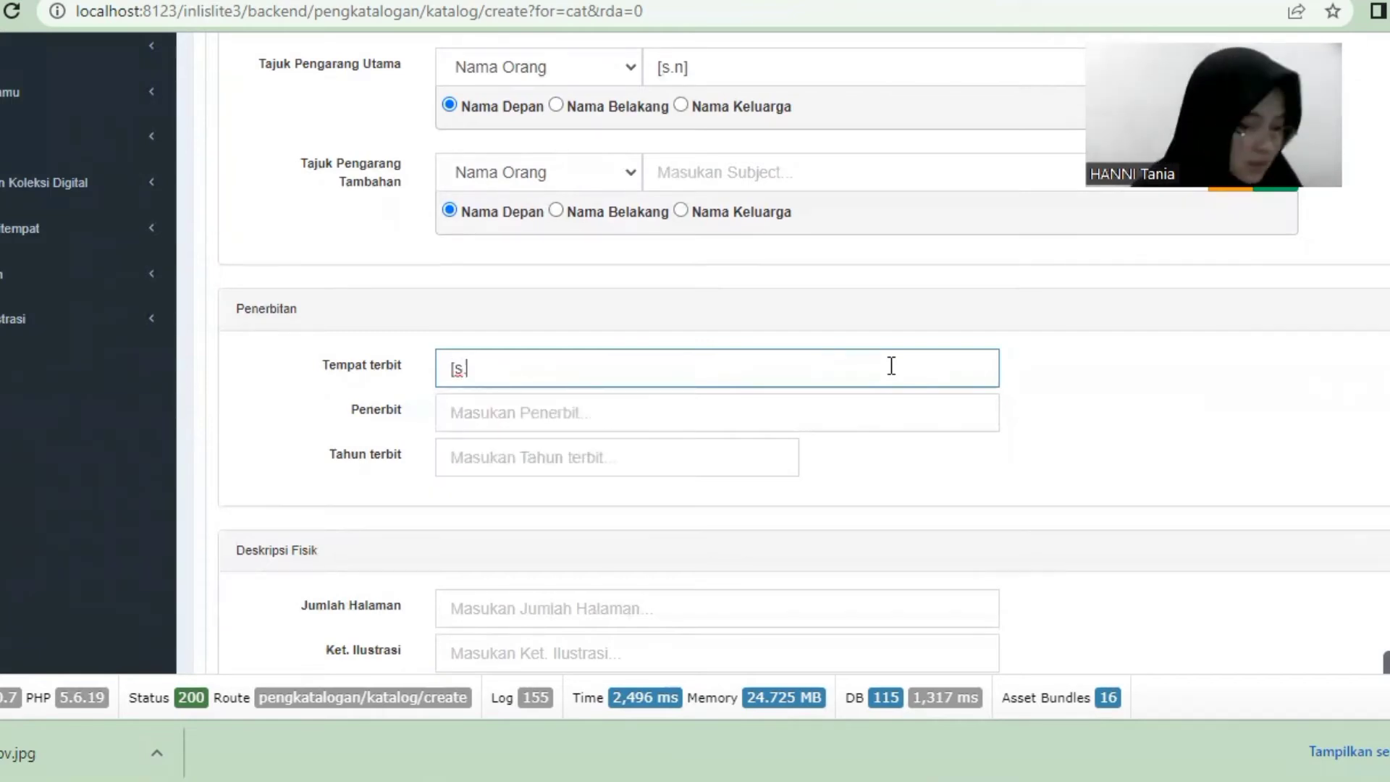
pyautogui.write('l')
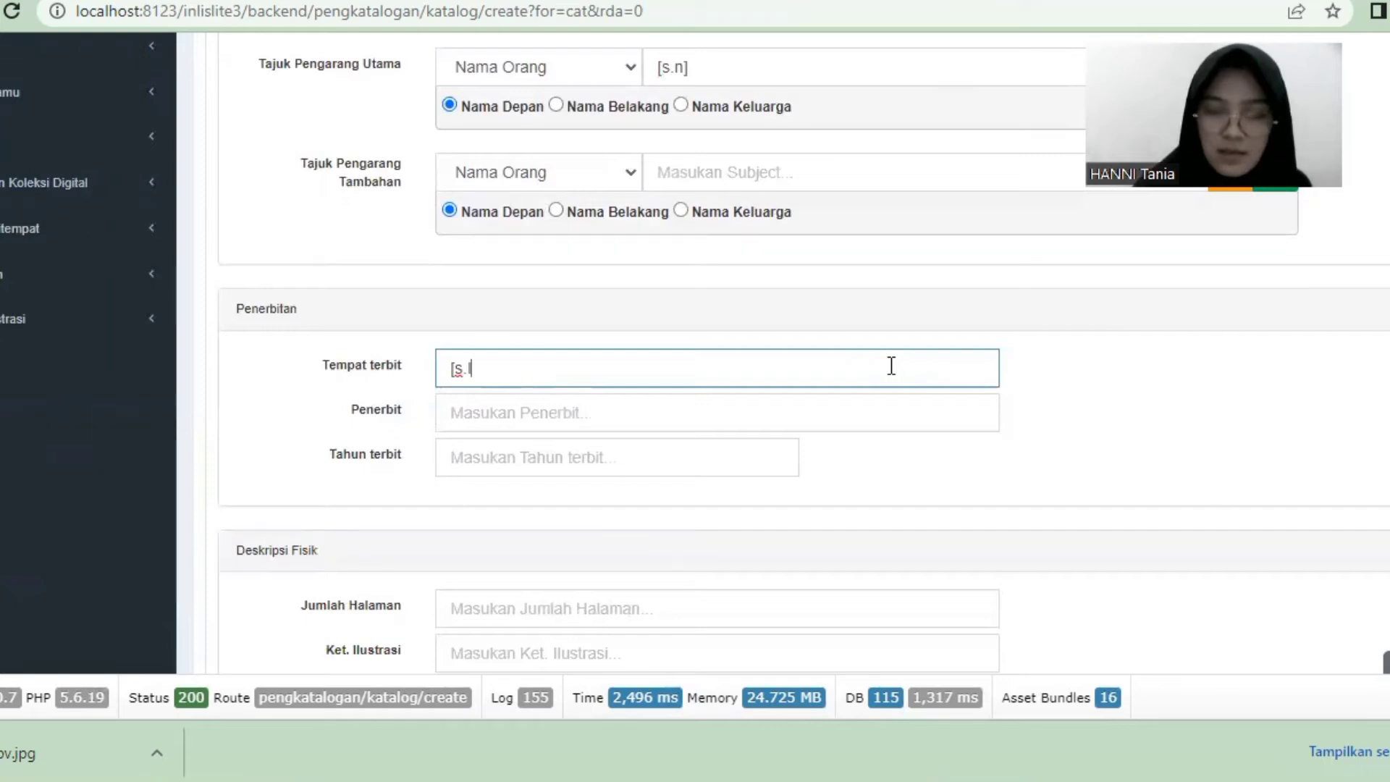
pyautogui.write('].')
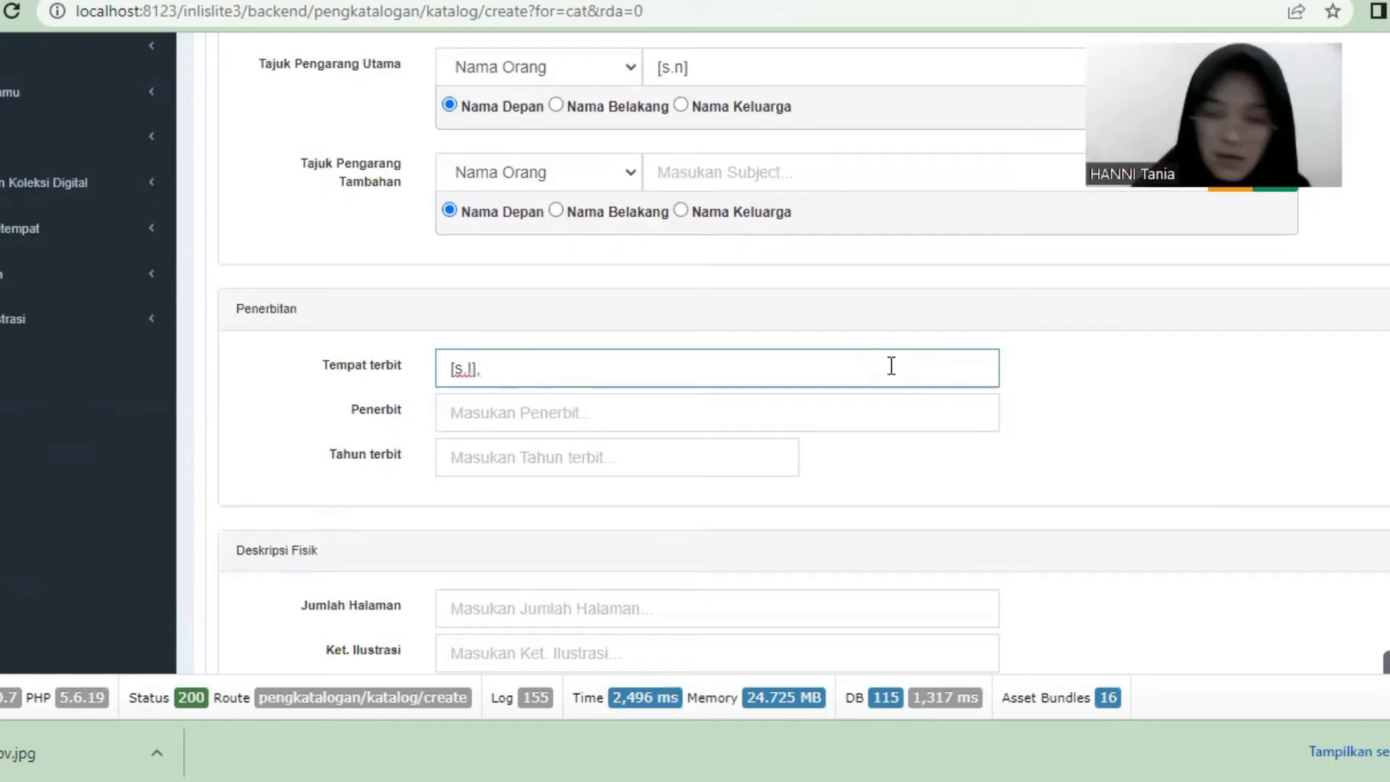
pyautogui.press('BackSpace')
pyautogui.write(': [s.n')
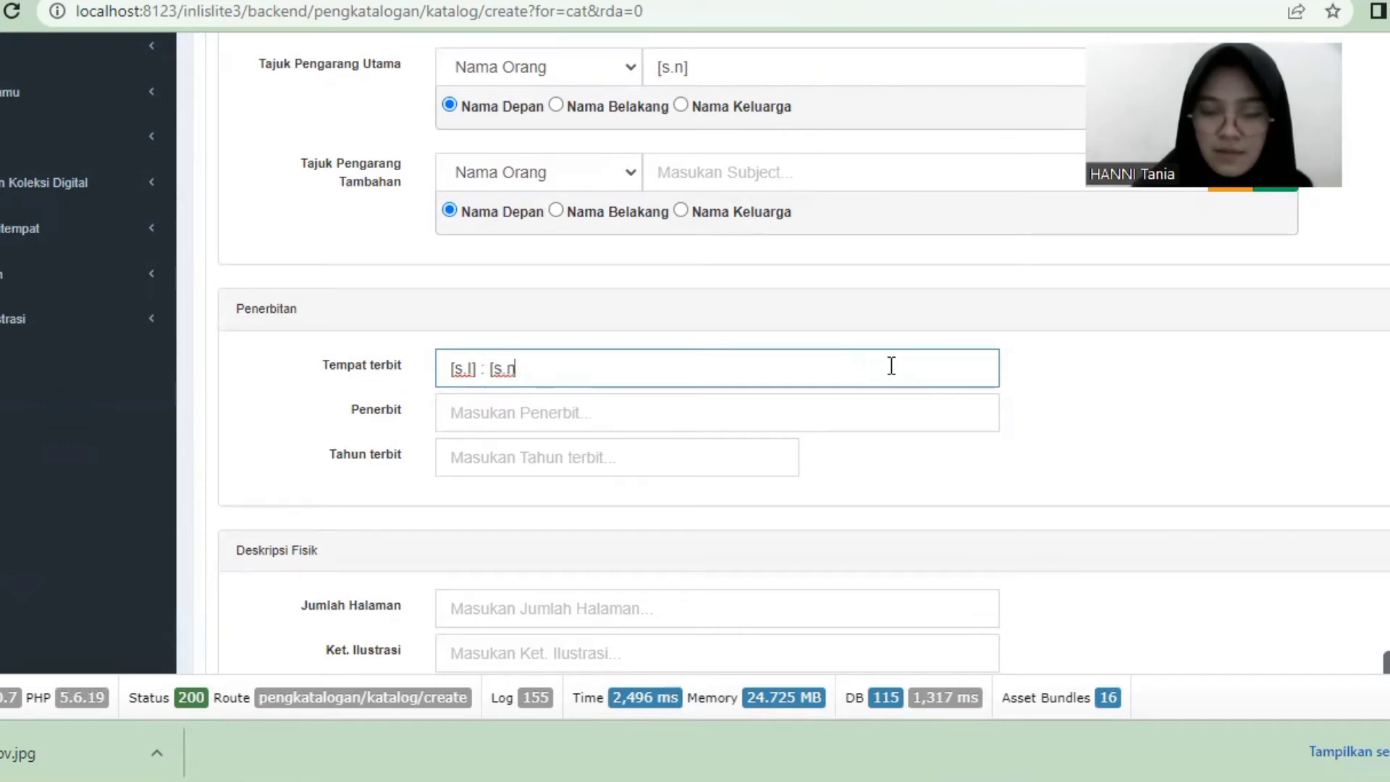
pyautogui.write(']')
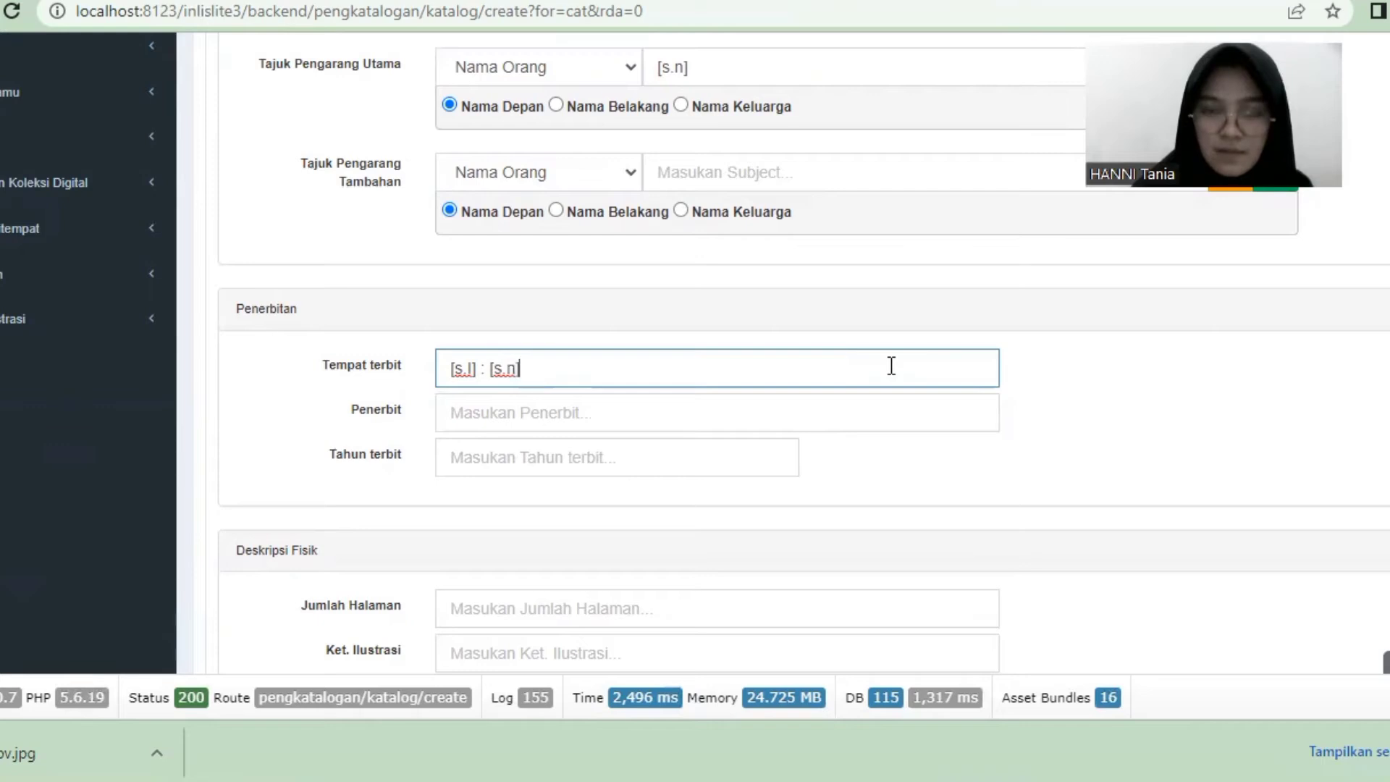
# Enter "[s.n]" as the Penerbit and 1800 as the Tahun terbit.
pyautogui.click(750, 411)
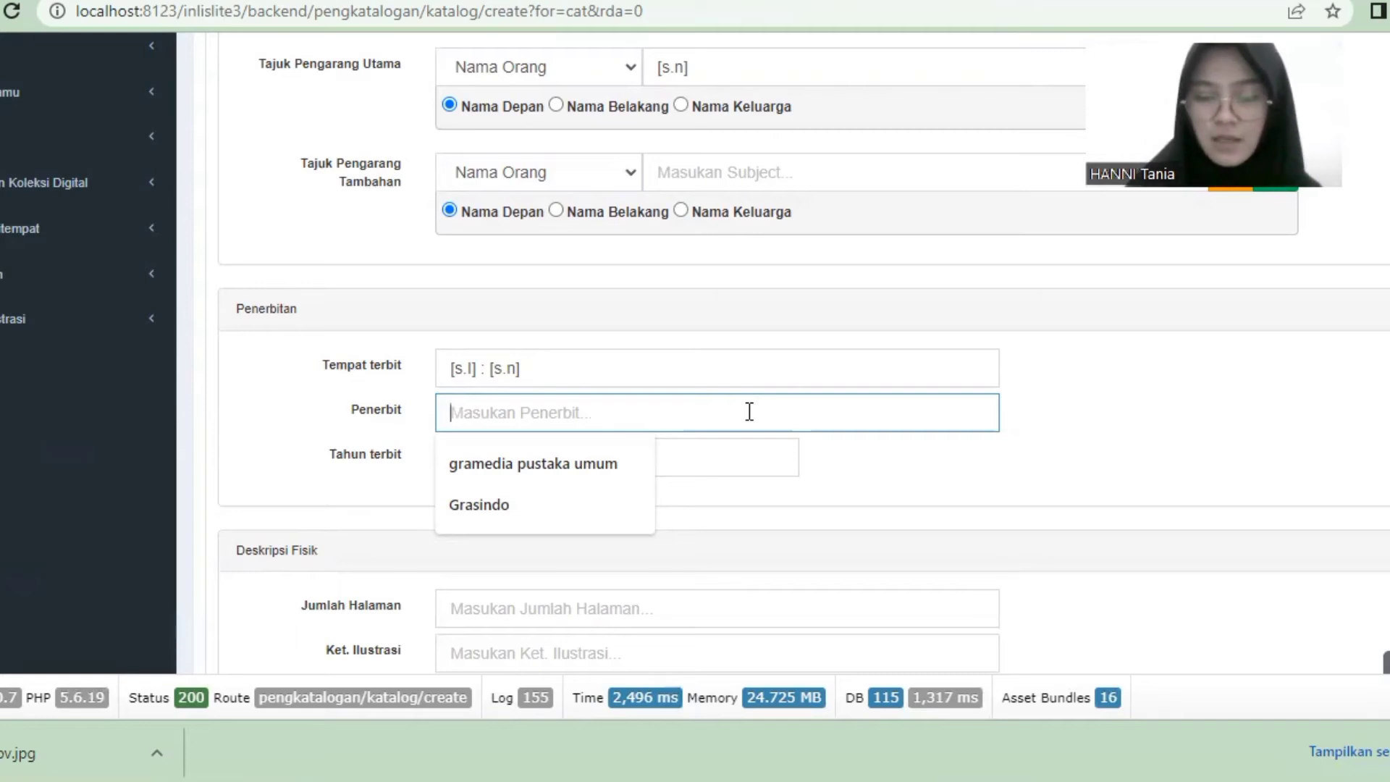
pyautogui.write('[s.n]')
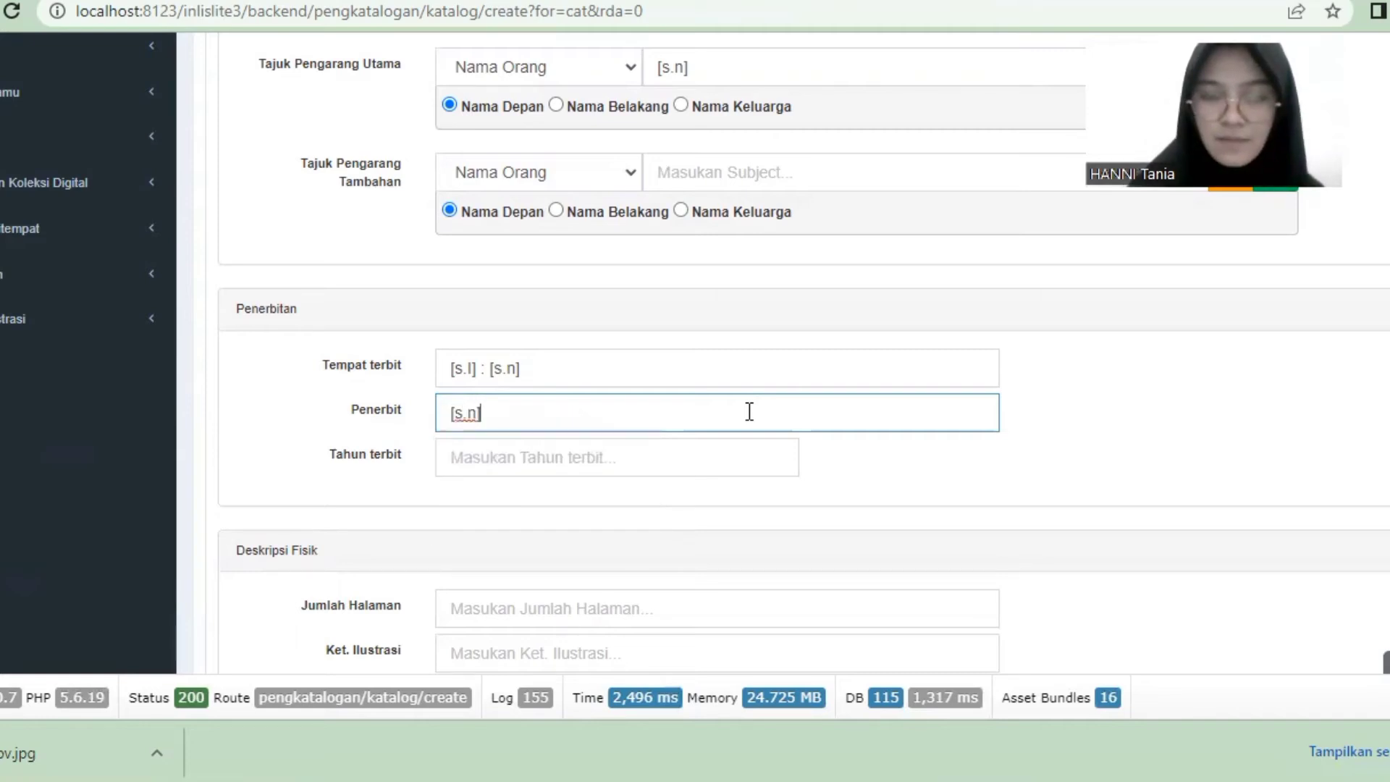
pyautogui.click(690, 448)
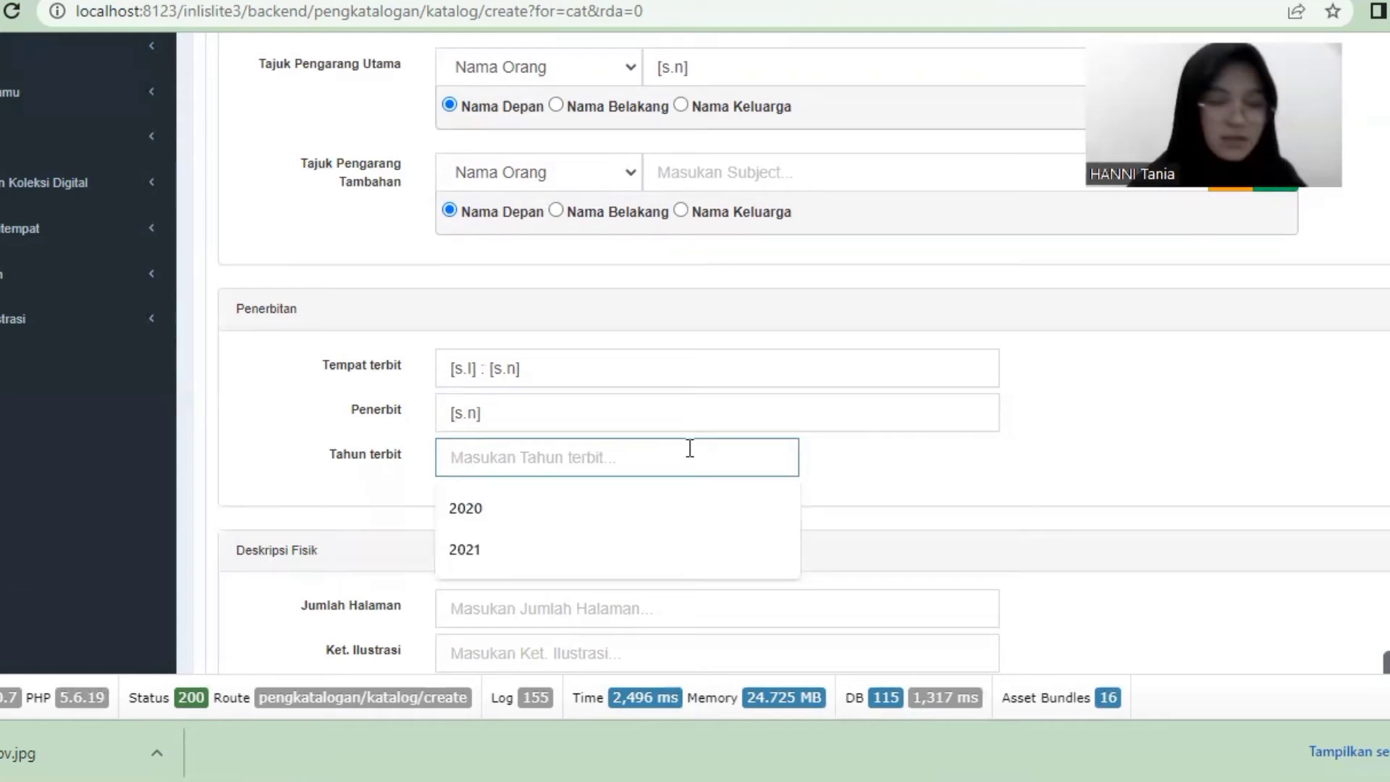
pyautogui.write('1800')
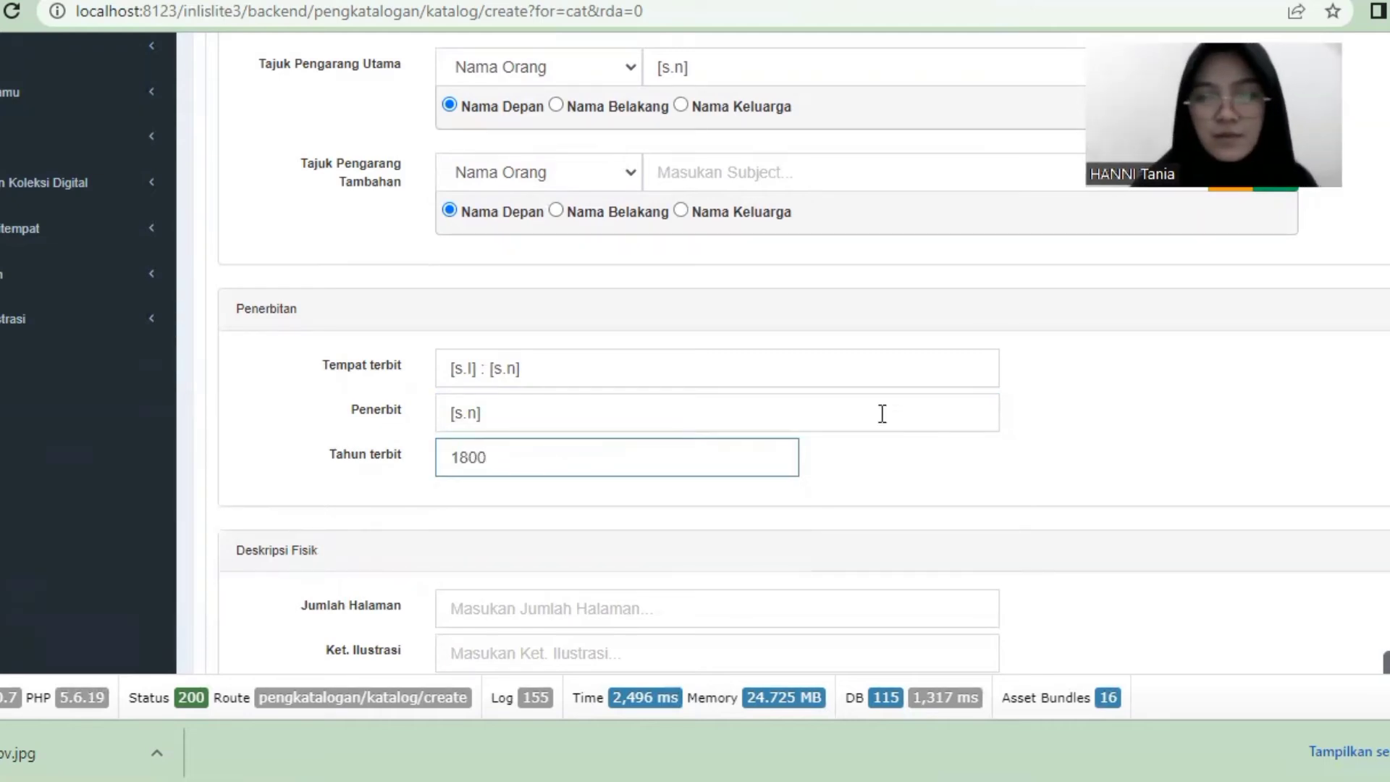
# Fill in the Deskripsi Fisik with Jumlah Halaman "478 hlm", Ket. Ilustrasi "ilus" and Dimensi "33 x 24 cm".
pyautogui.scroll(-1, 690, 449)
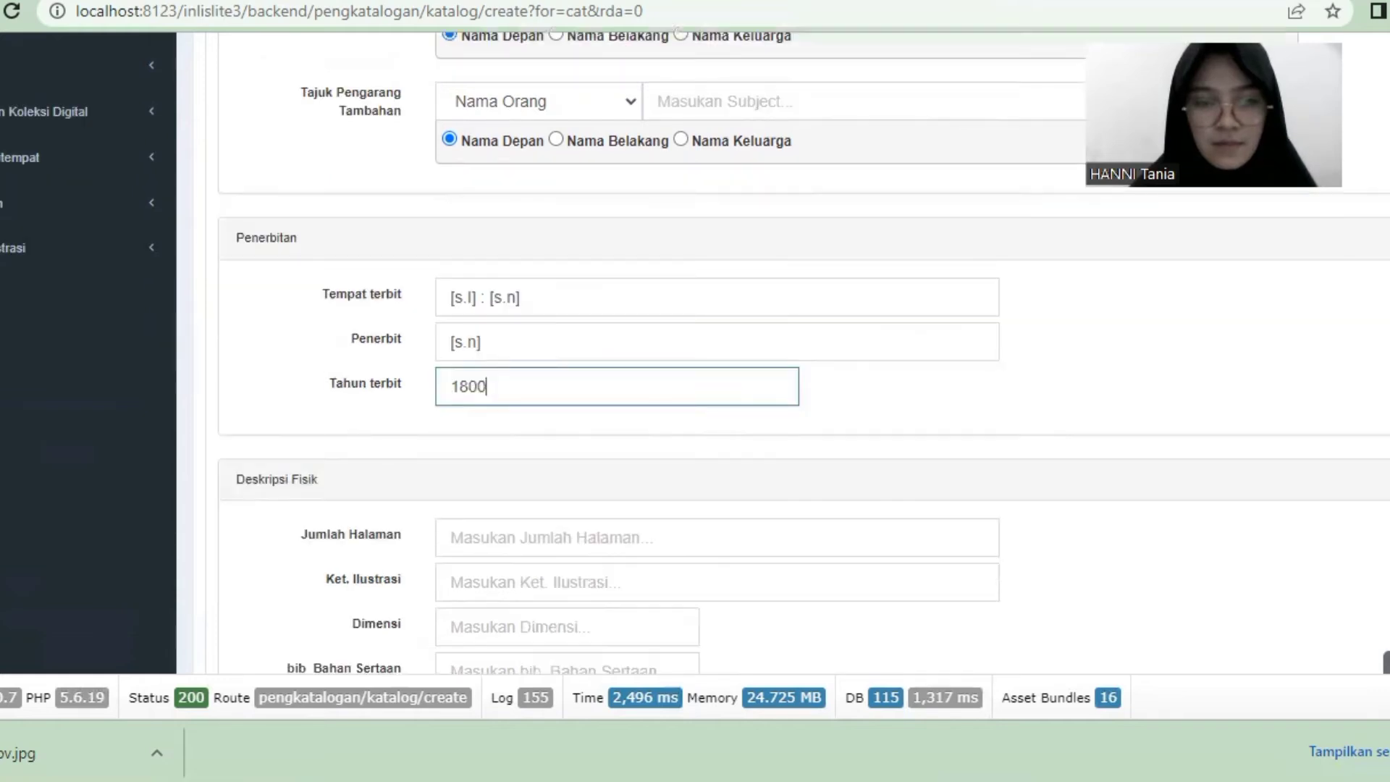
pyautogui.scroll(-3, 903, 413)
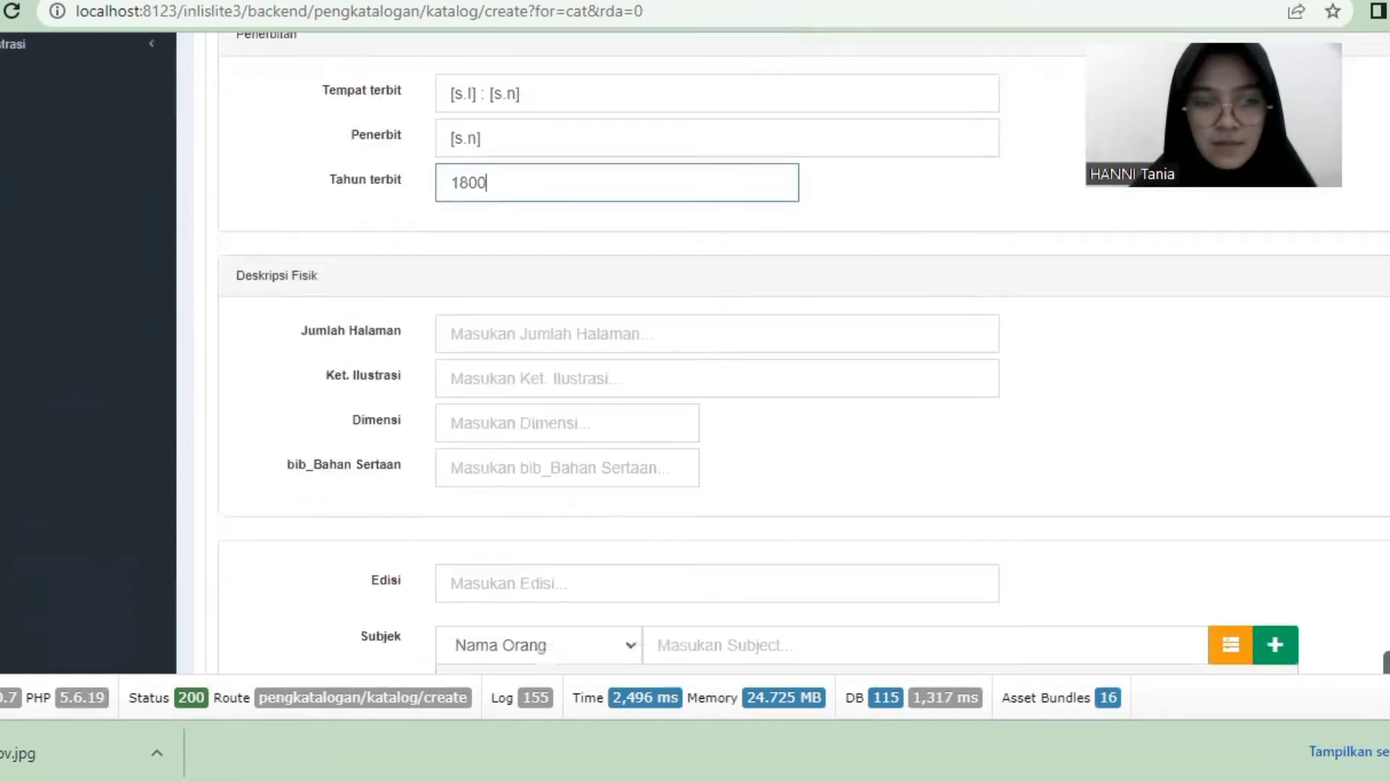
pyautogui.click(762, 336)
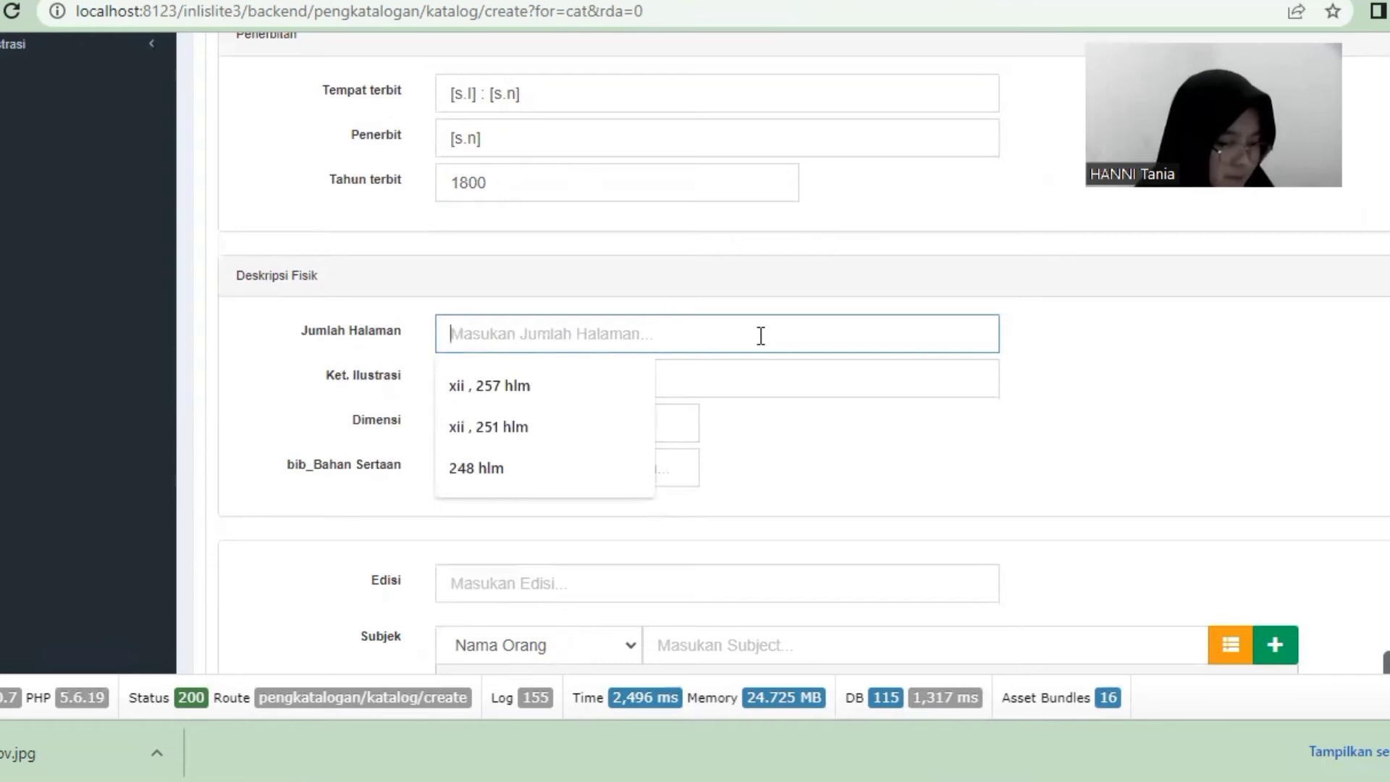
pyautogui.write('4')
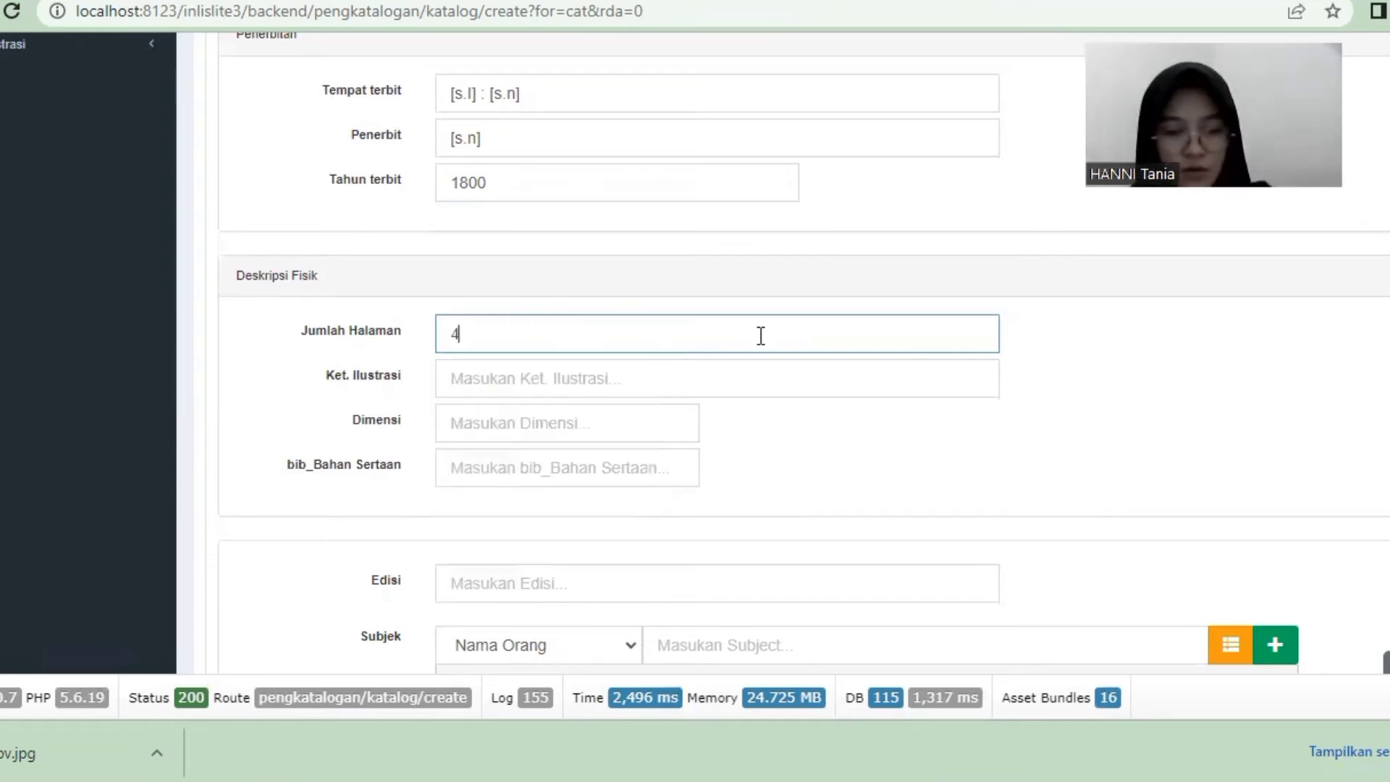
pyautogui.write('78 hlm')
pyautogui.click(679, 373)
pyautogui.write('ilus')
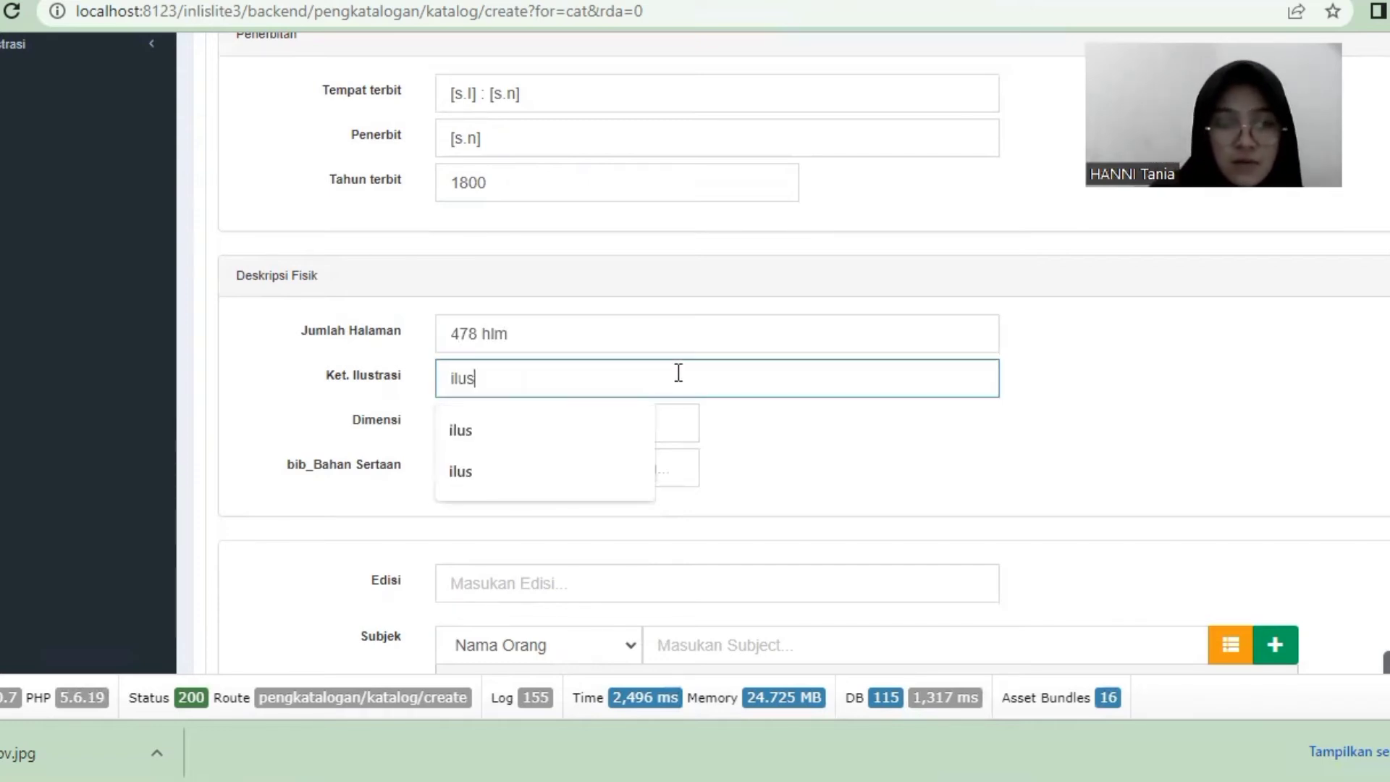
pyautogui.click(626, 416)
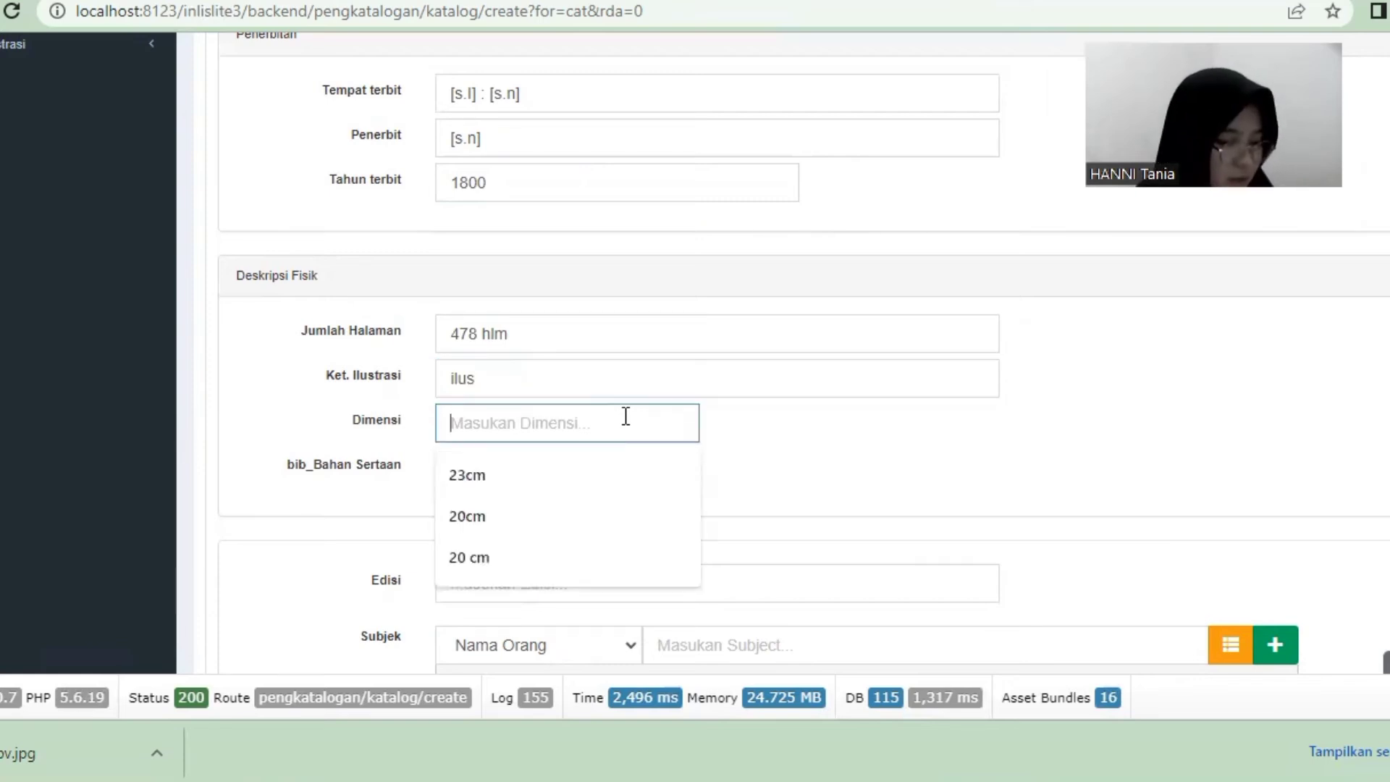
pyautogui.write('33 x 24 cm')
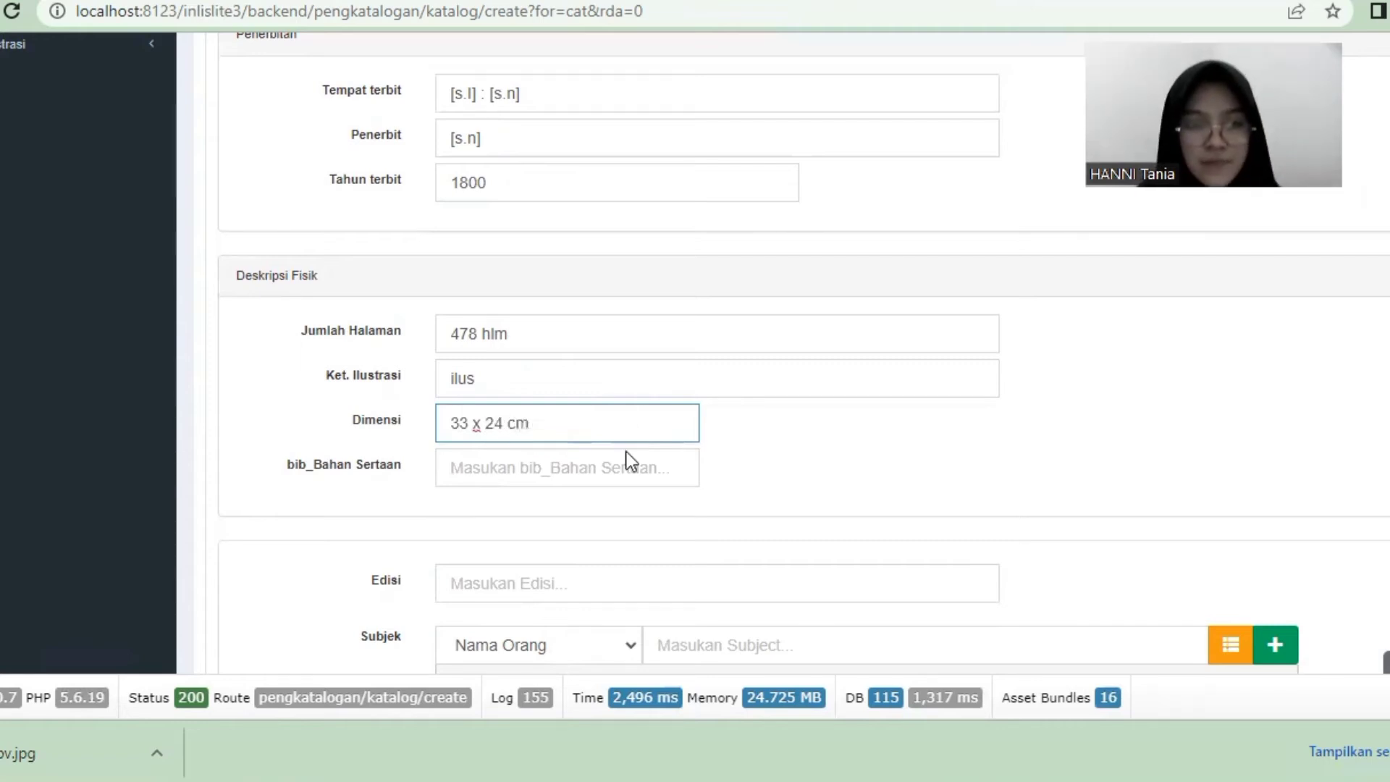
# Set the Edisi to 1 and the No. Klas DDC to 1437, leaving the Subjek empty.
pyautogui.click(545, 585)
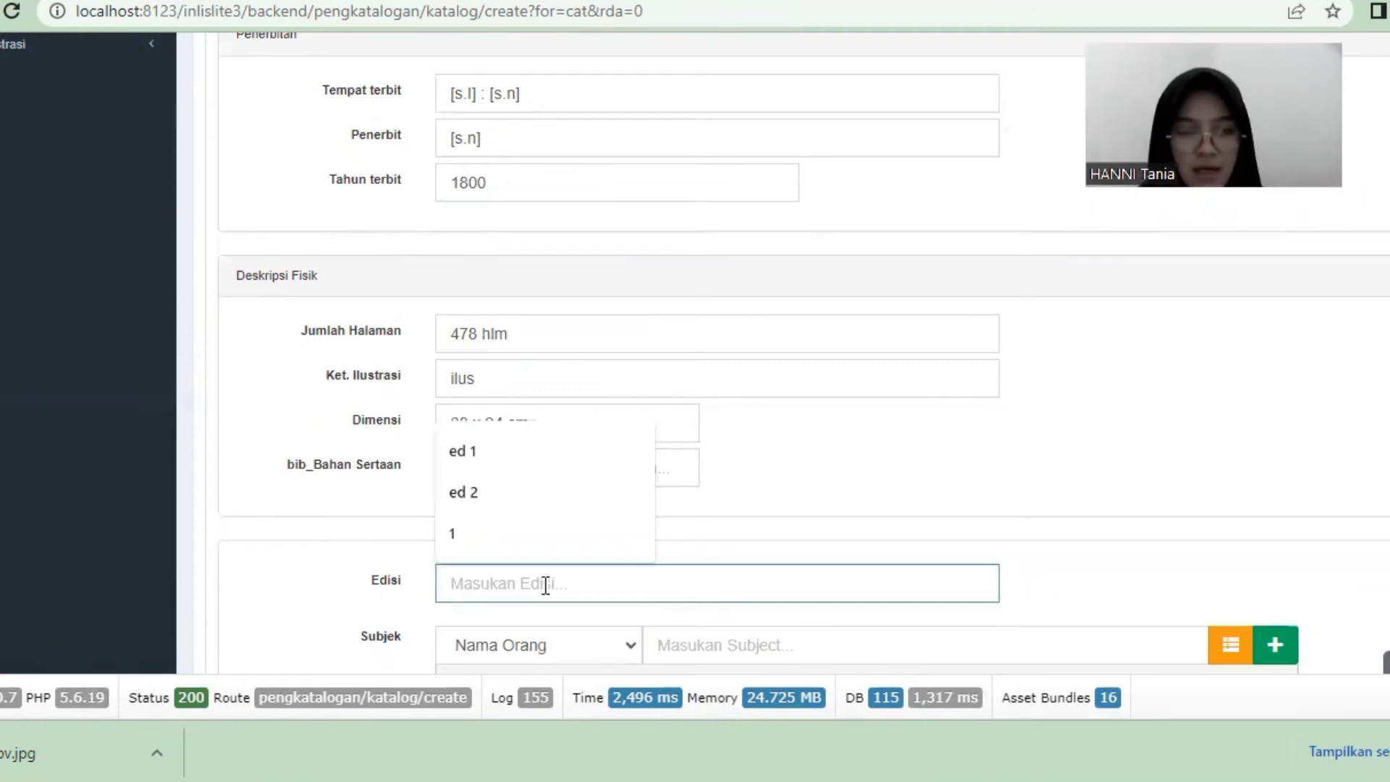
pyautogui.write('1')
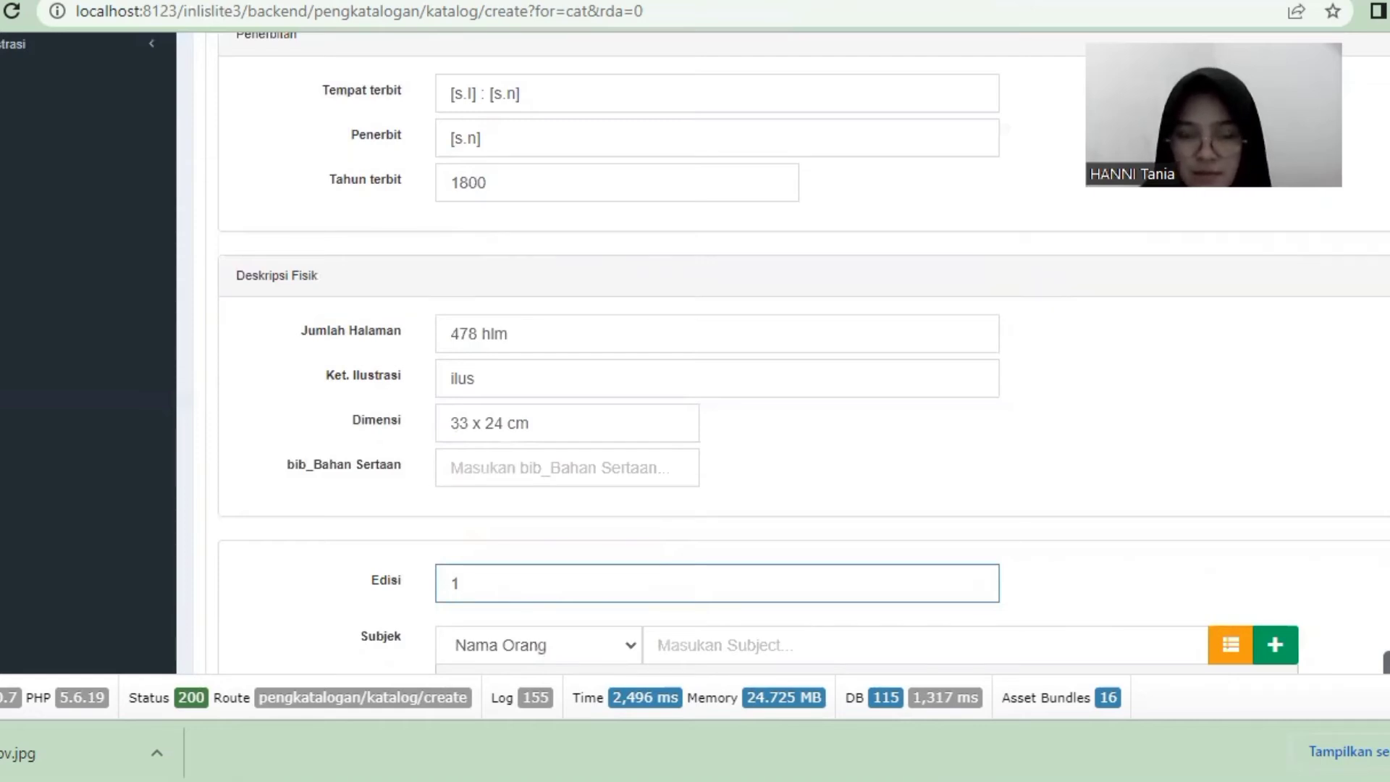
pyautogui.scroll(-3, 695, 355)
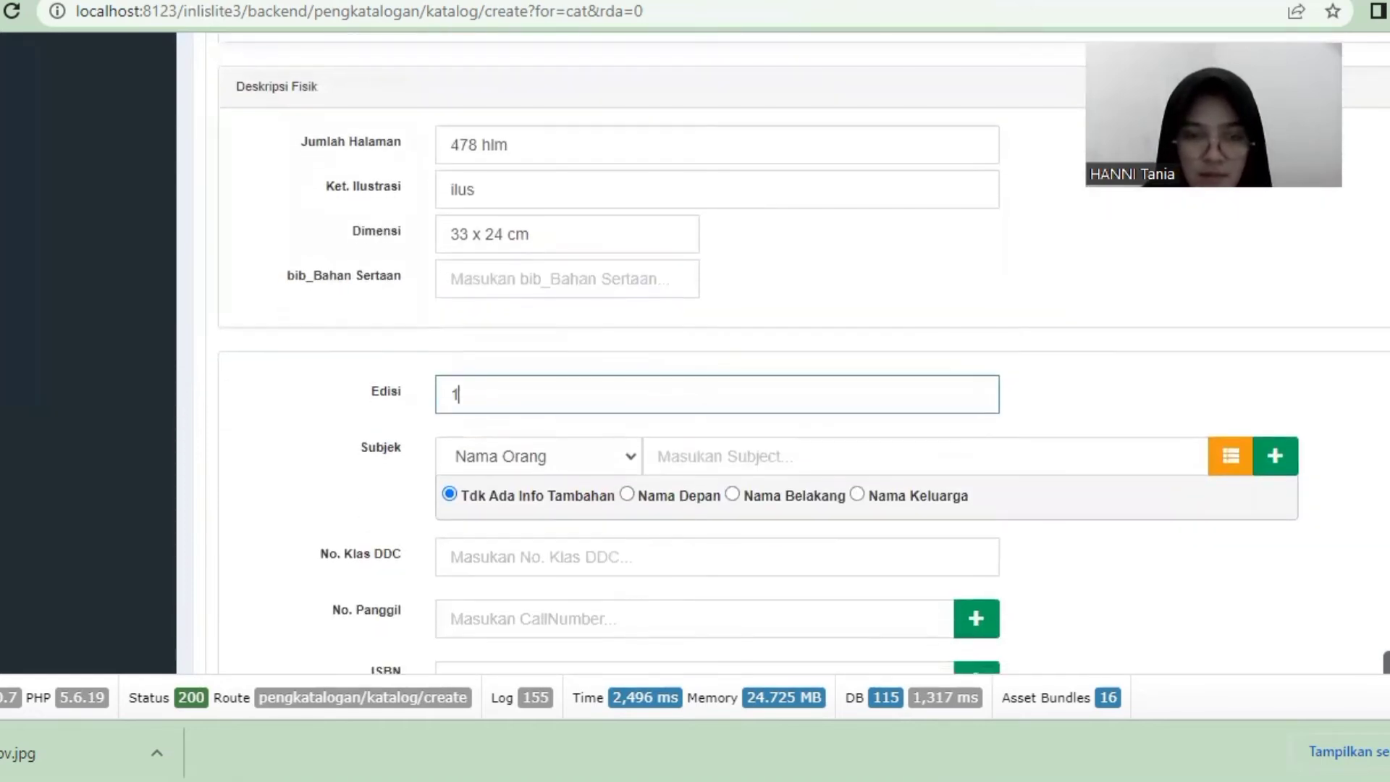
pyautogui.scroll(-3, 905, 355)
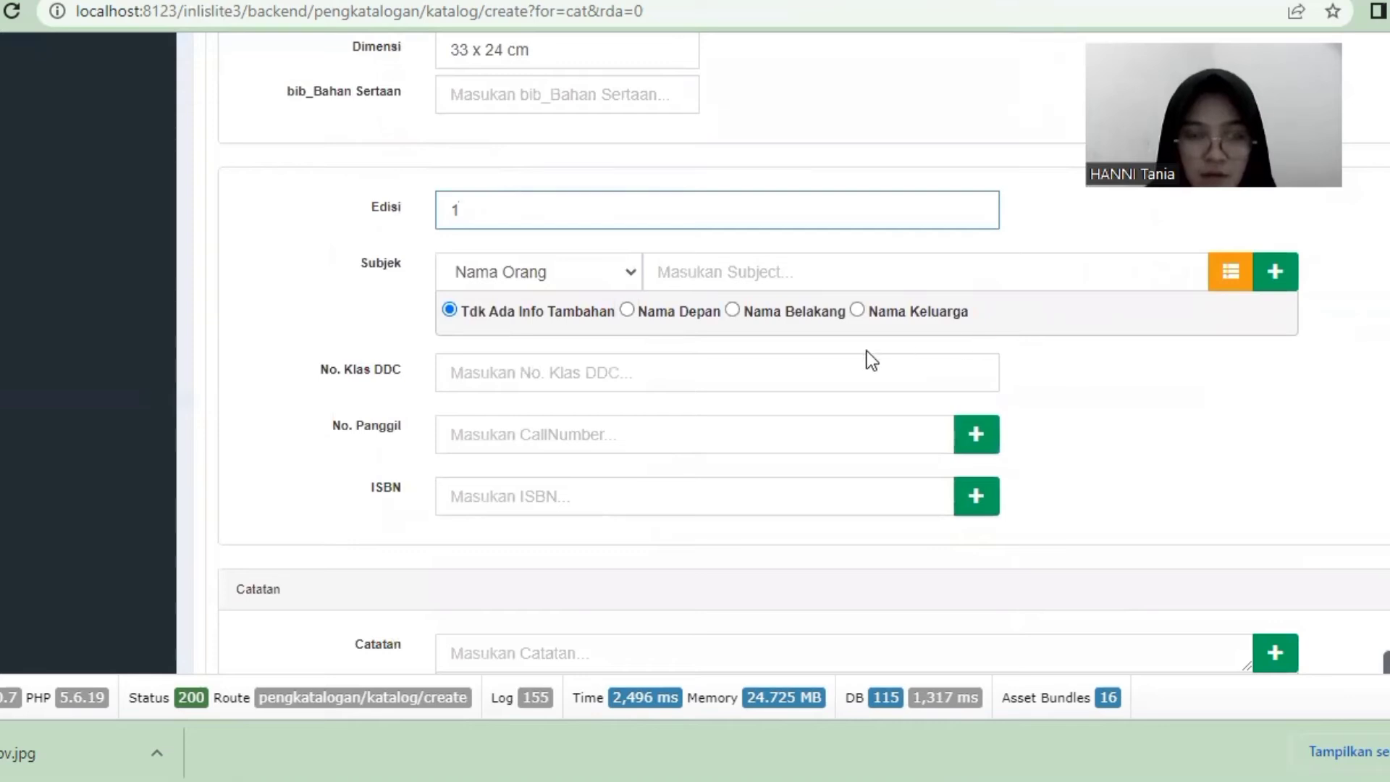
pyautogui.click(816, 375)
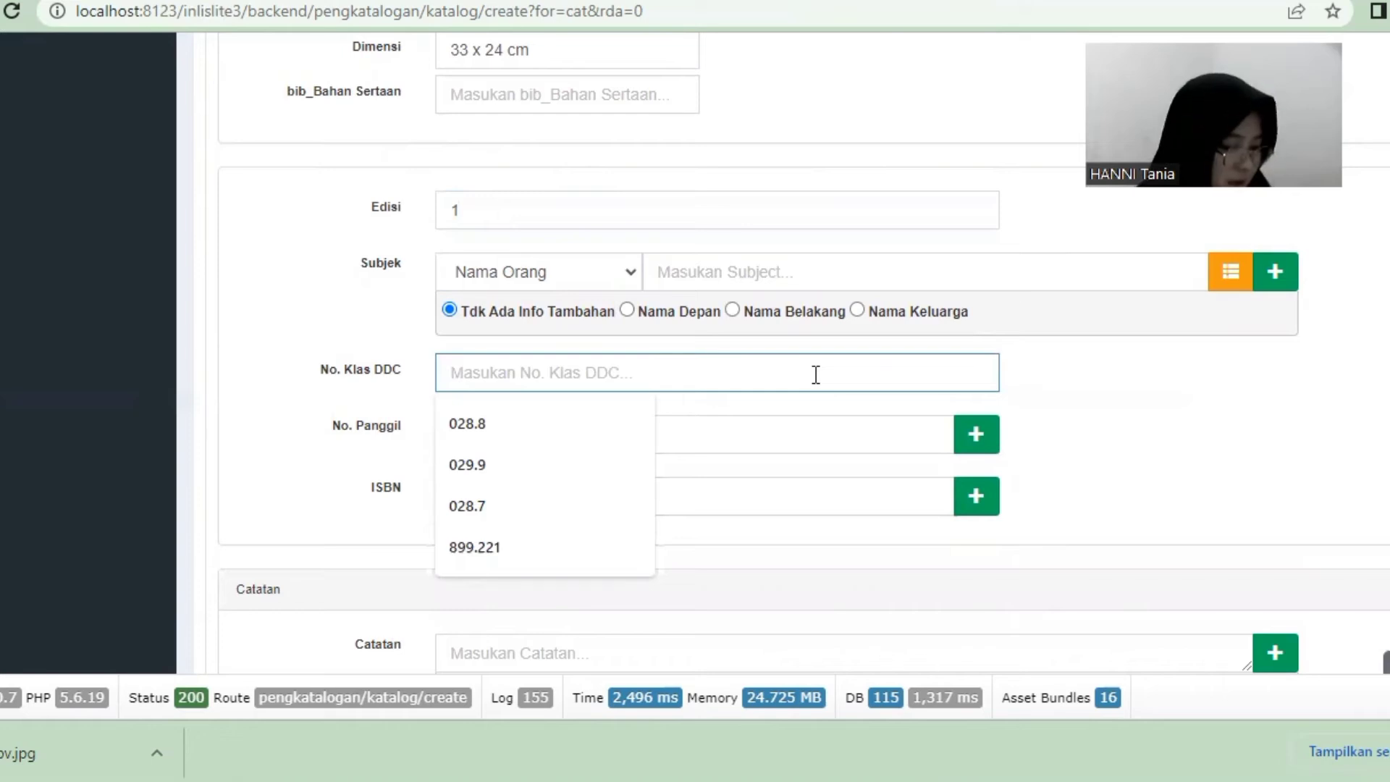
pyautogui.write('14')
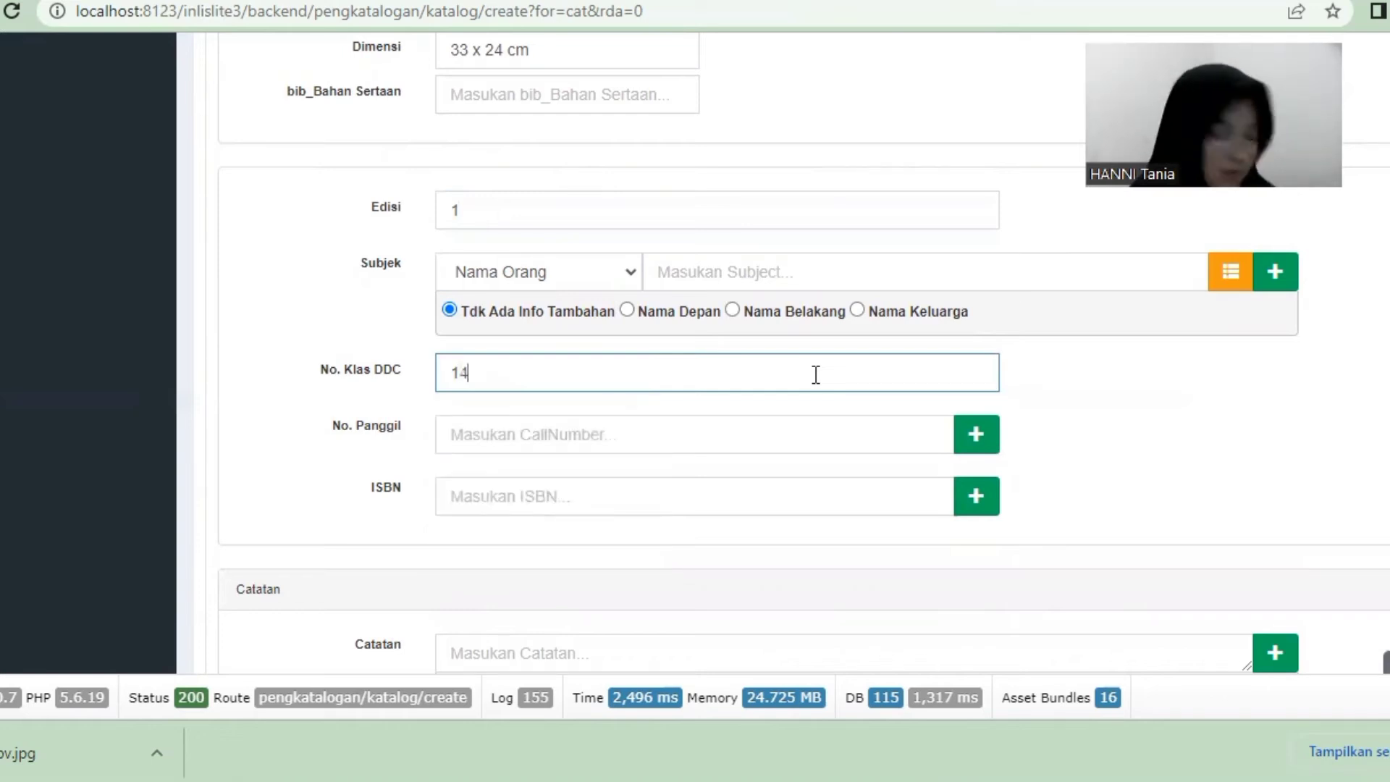
pyautogui.write('37')
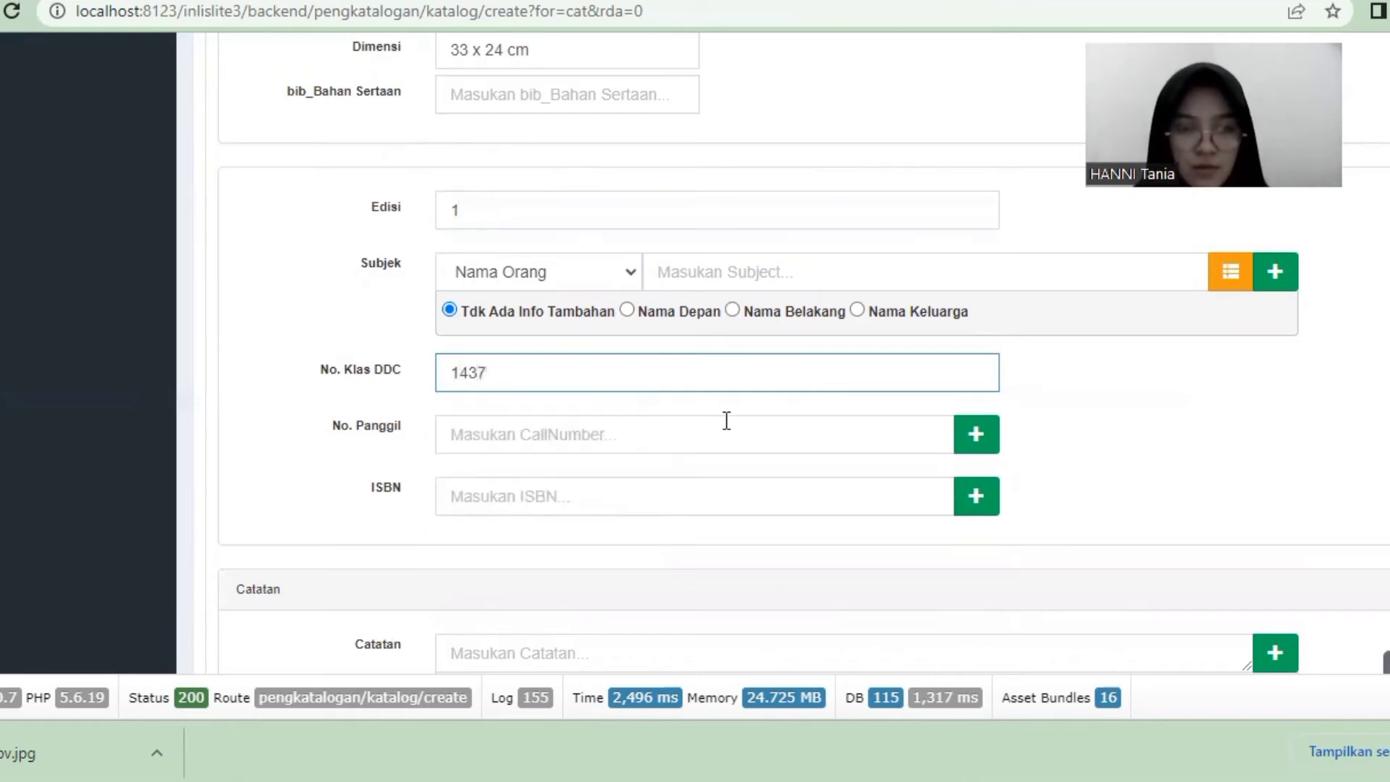
# Set the No. Panggil to "Nb 1437", removing the automatically suggested text after the number.
pyautogui.click(726, 420)
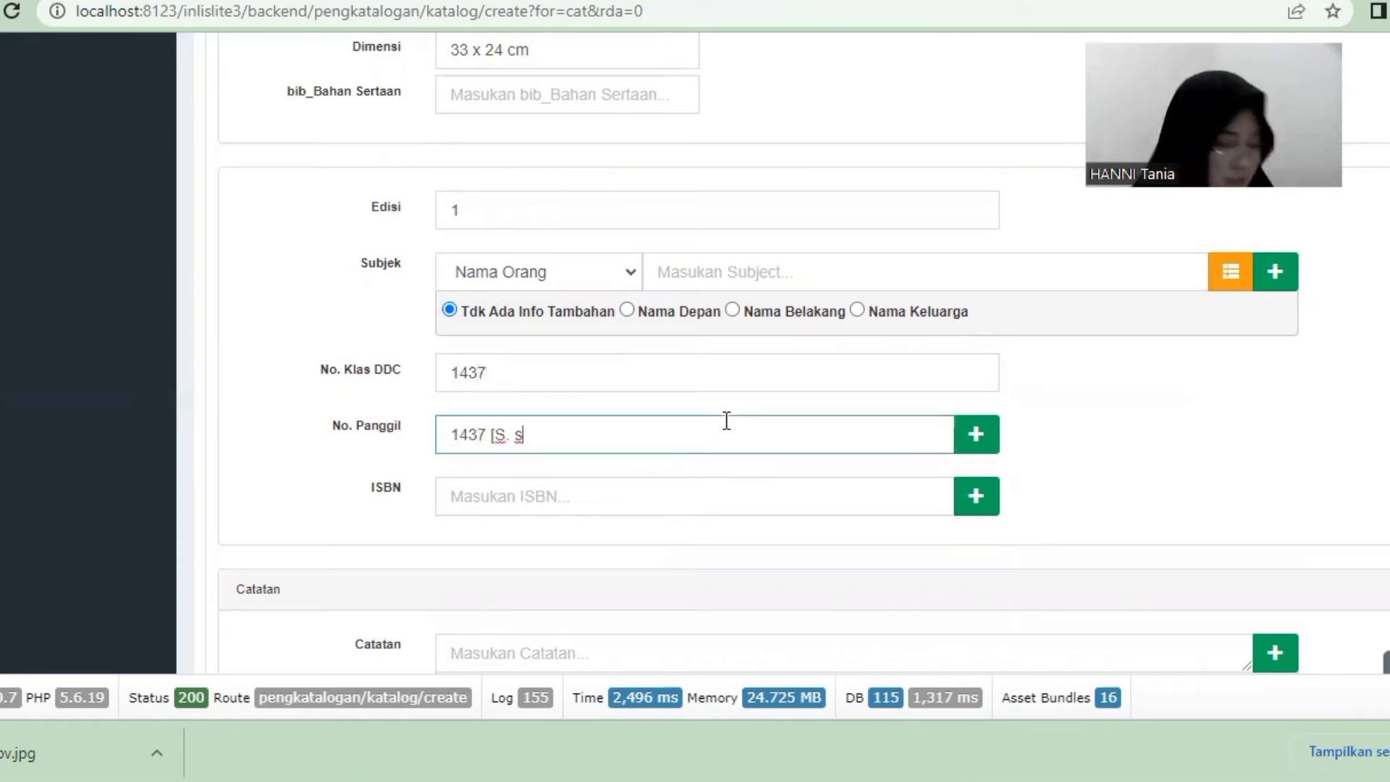
pyautogui.click(453, 433)
pyautogui.write('Nb')
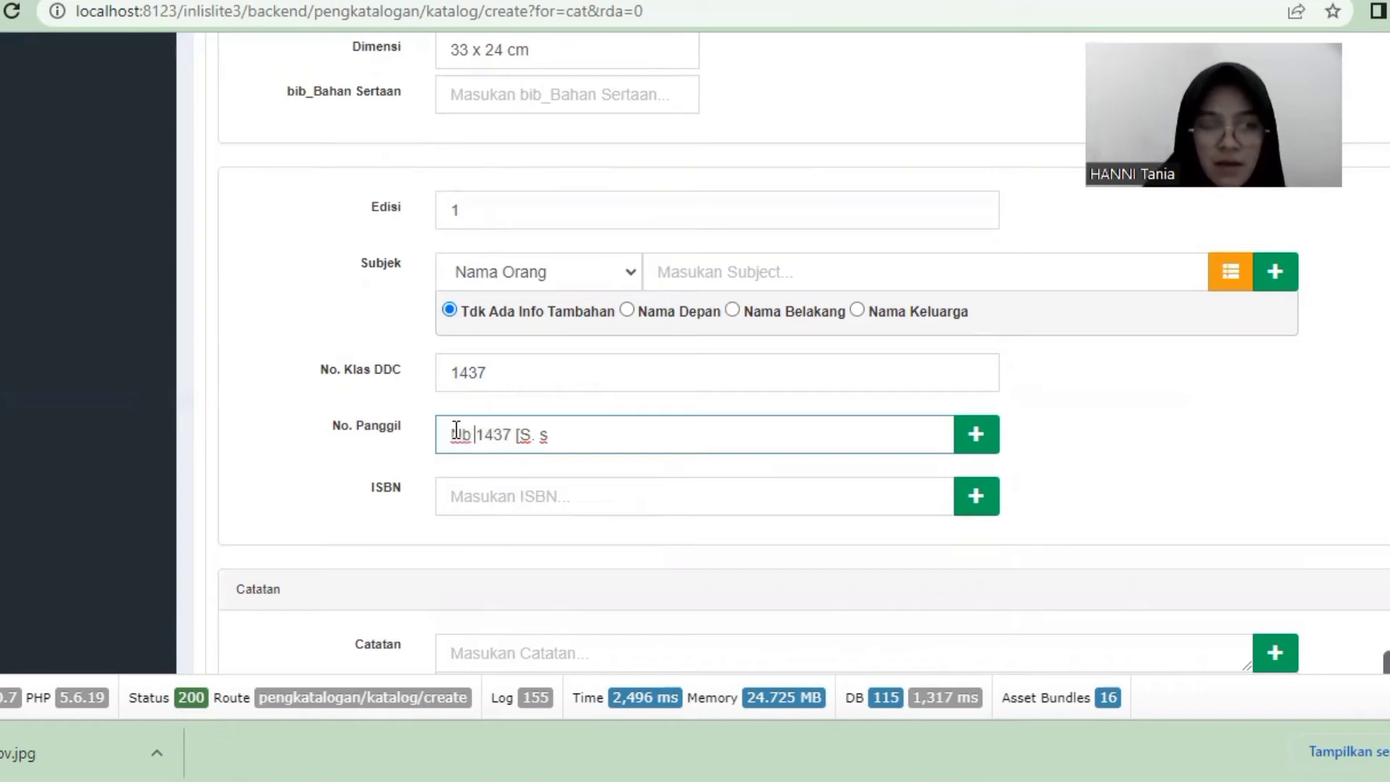
pyautogui.press('BackSpace')
pyautogui.press('BackSpace')
pyautogui.press('BackSpace')
pyautogui.press('BackSpace')
pyautogui.press('BackSpace')
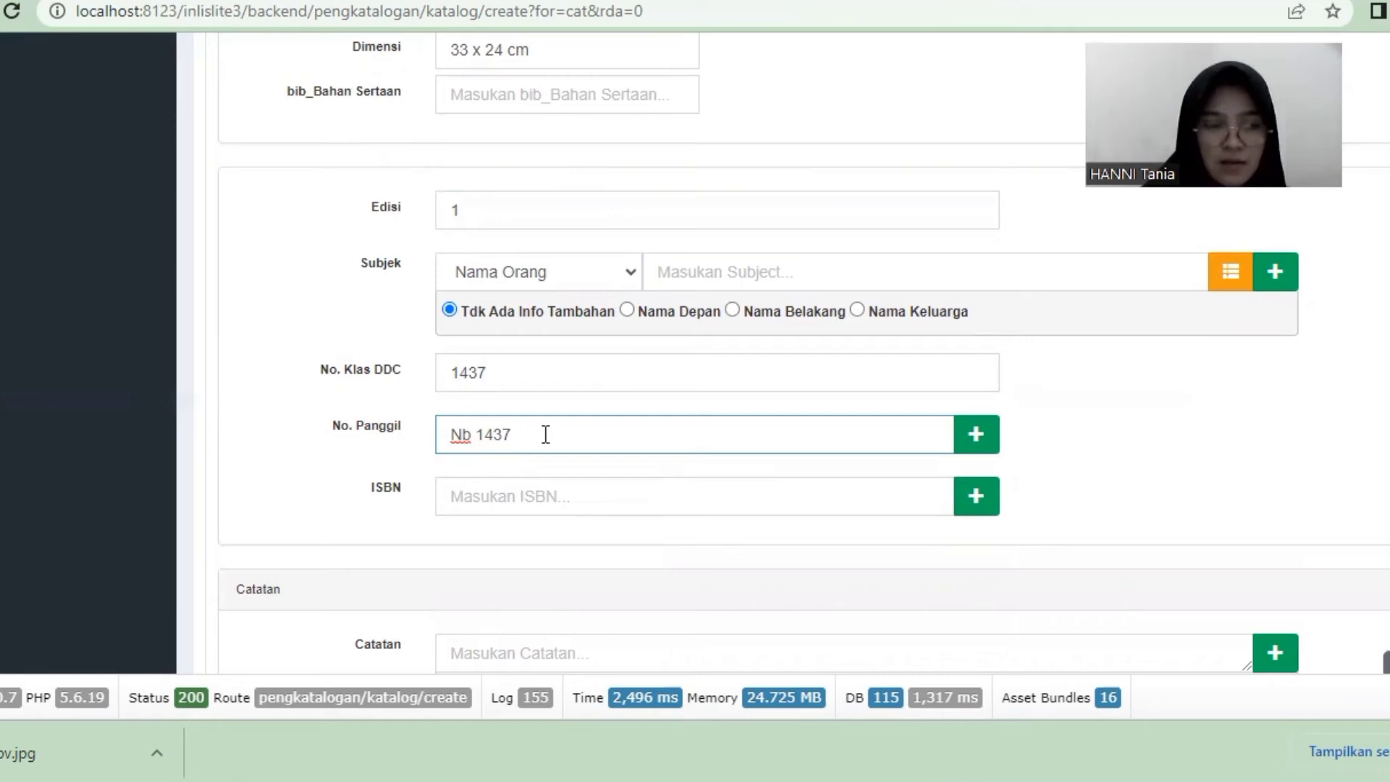
# Leave the ISBN and the remaining fields unfilled, enable Tampil di OPAC, then save the manuscript record and finish the entry.
pyautogui.click(545, 487)
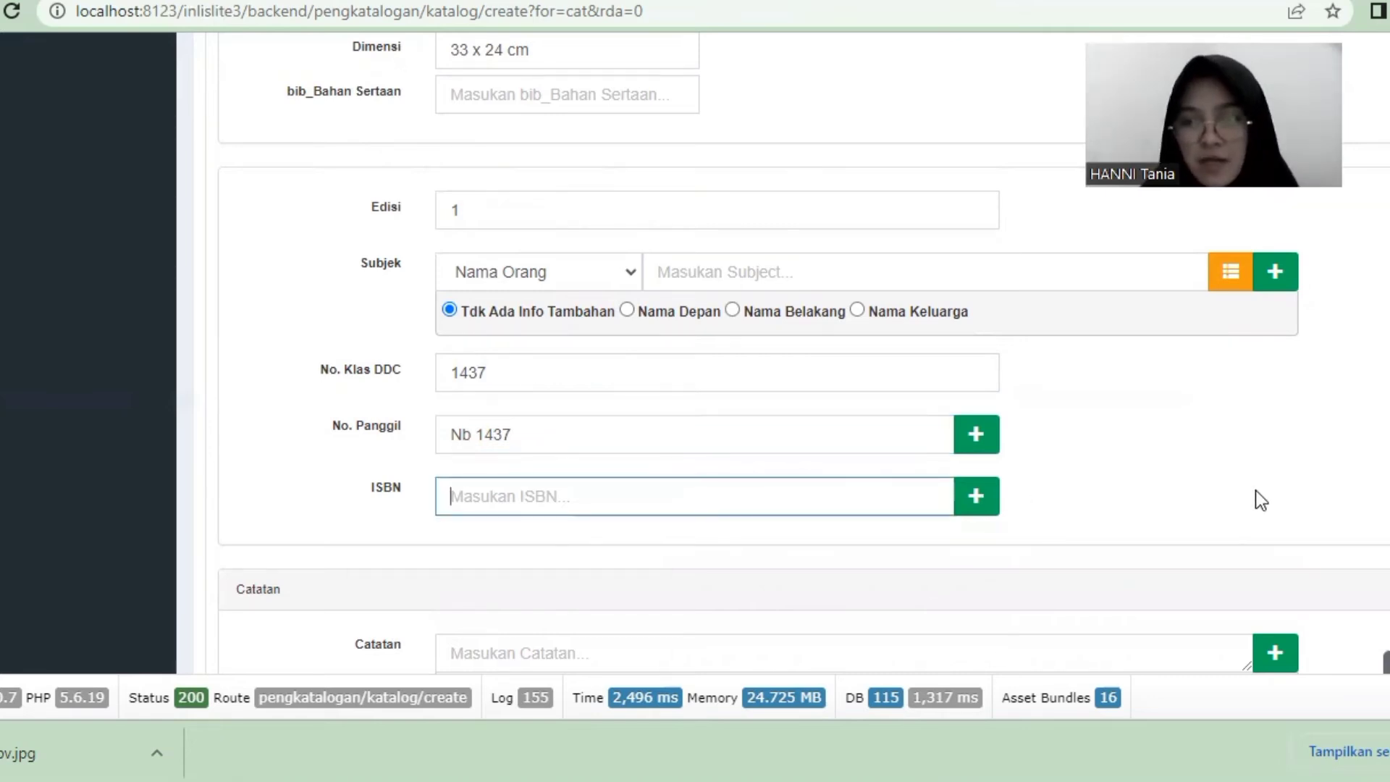
pyautogui.scroll(-4, 804, 355)
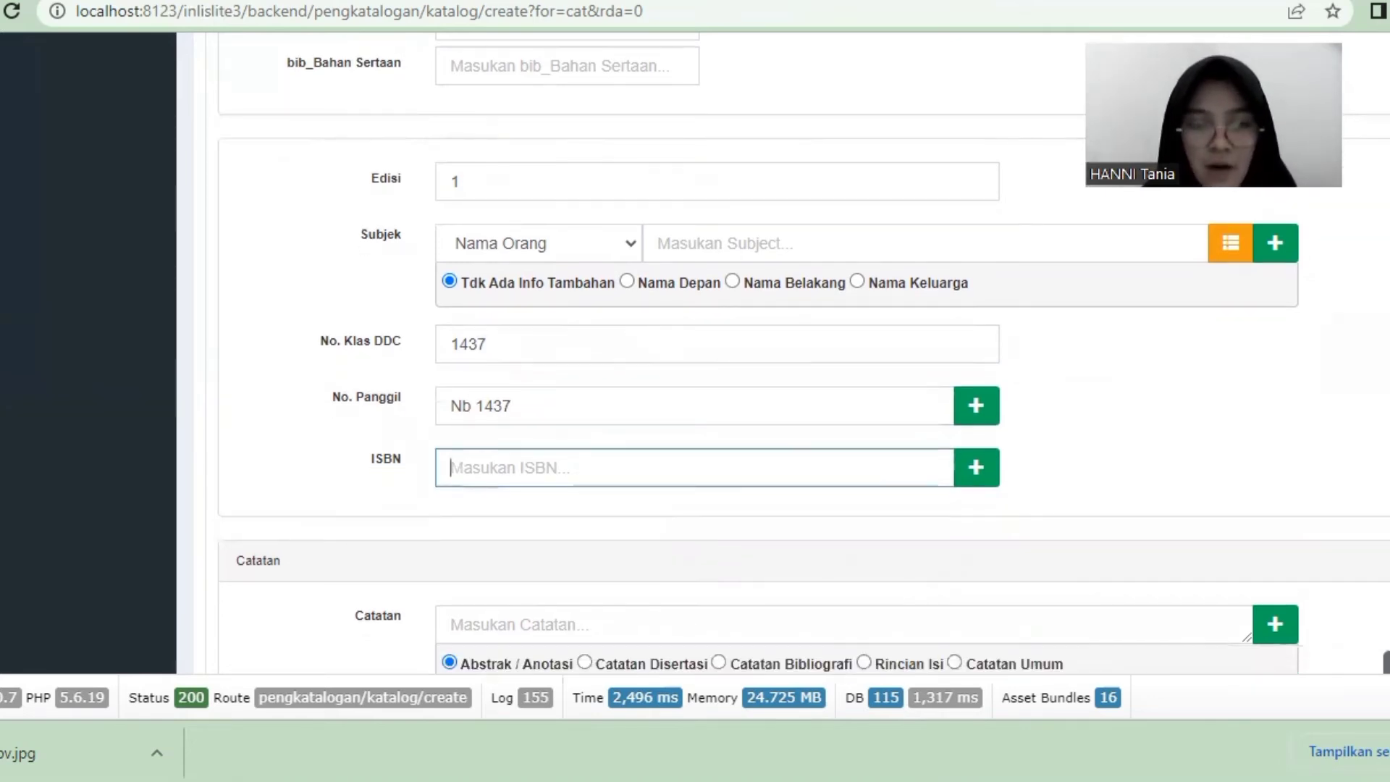
pyautogui.scroll(-2, 804, 355)
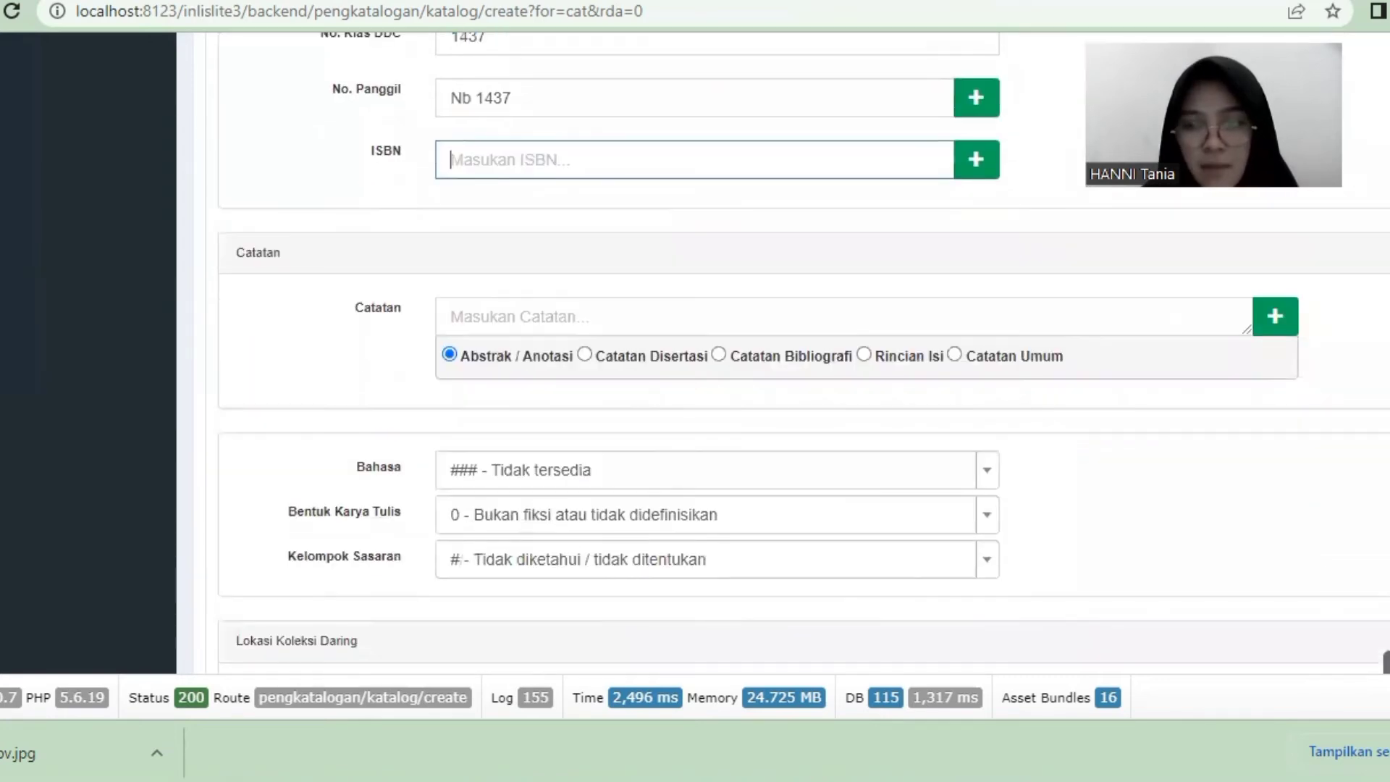
pyautogui.scroll(-3, 854, 630)
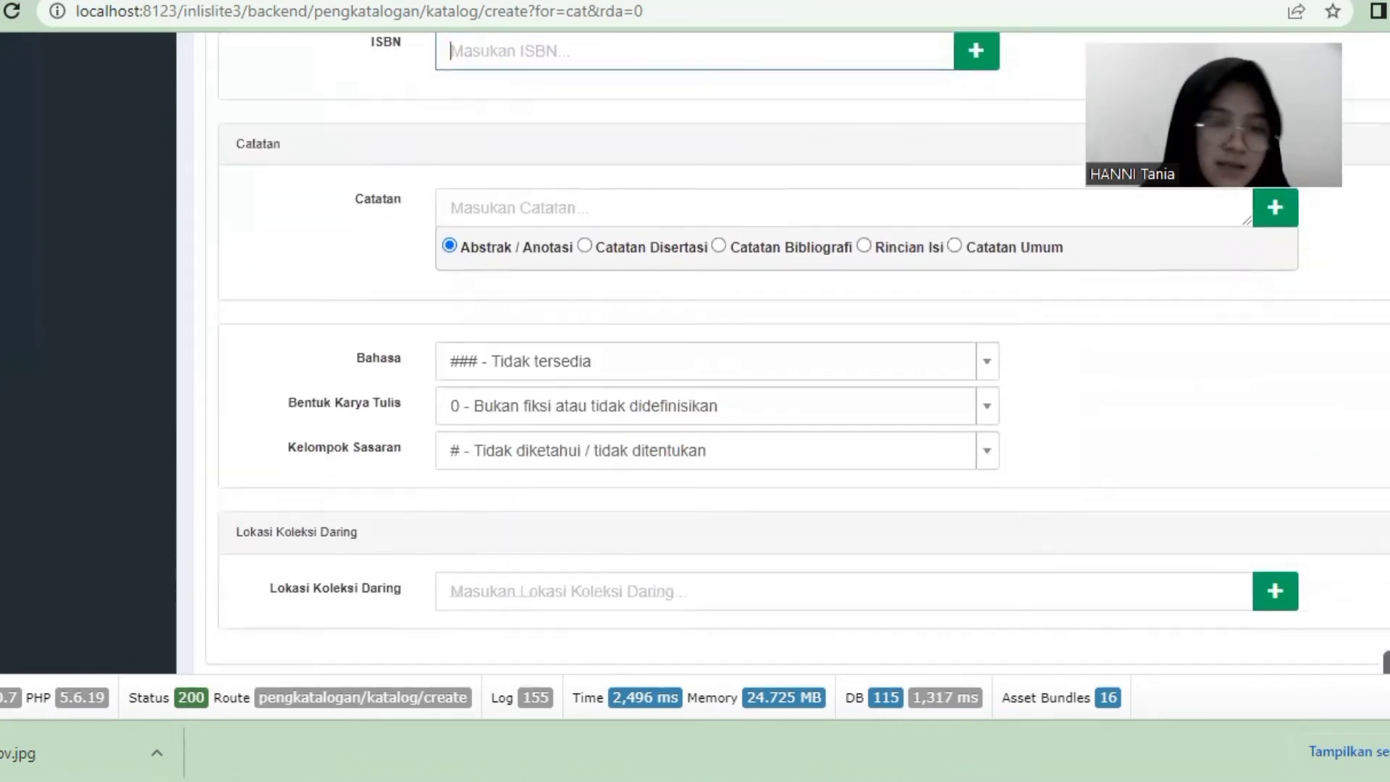
pyautogui.scroll(9, 854, 630)
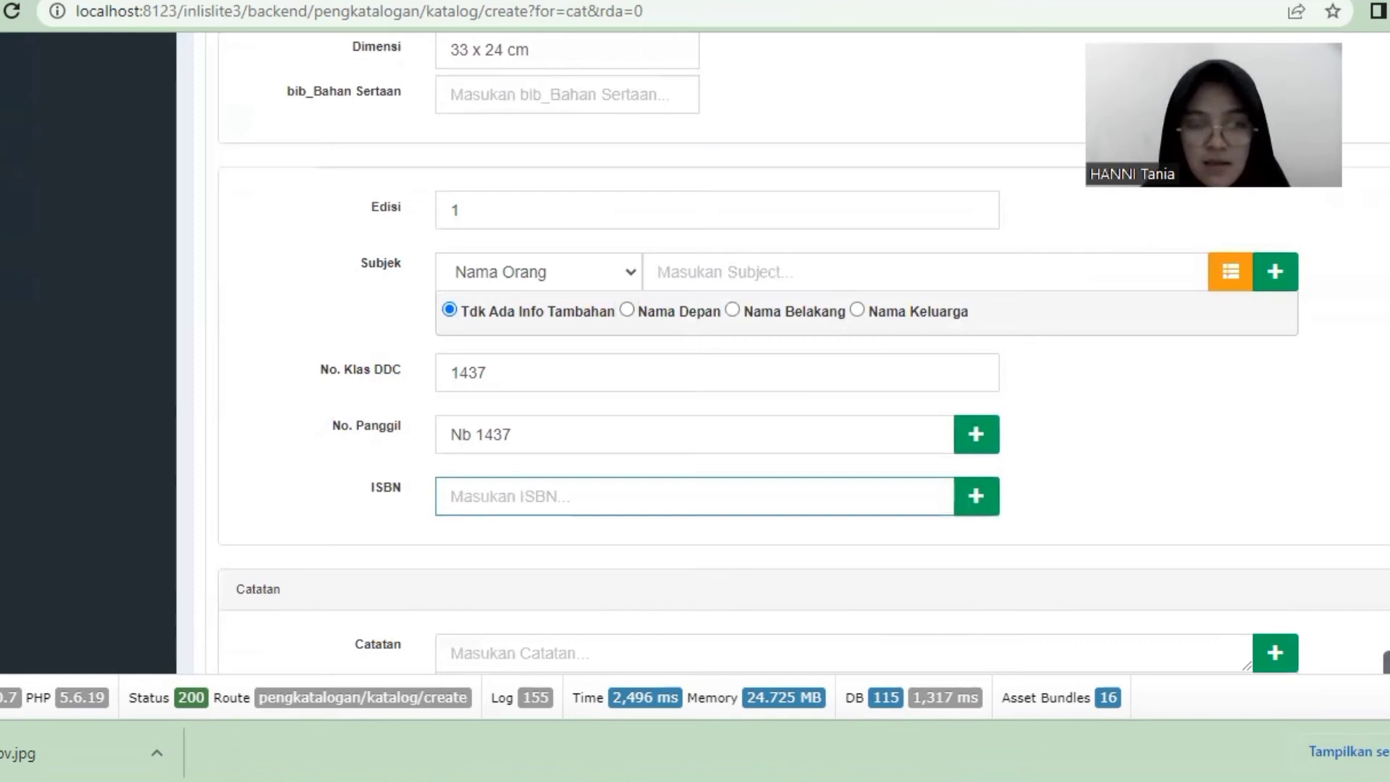
pyautogui.scroll(-2, 854, 630)
pyautogui.scroll(-9, 804, 355)
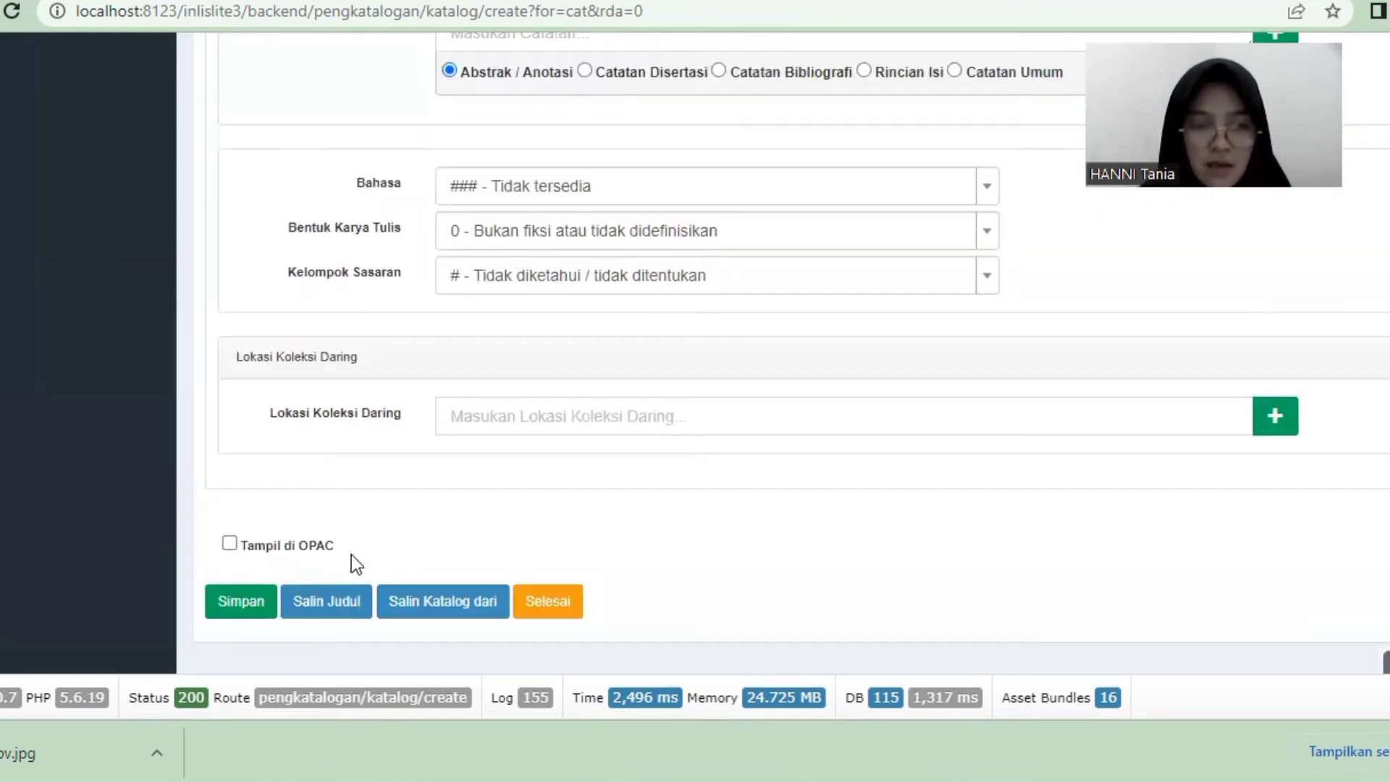
pyautogui.click(241, 543)
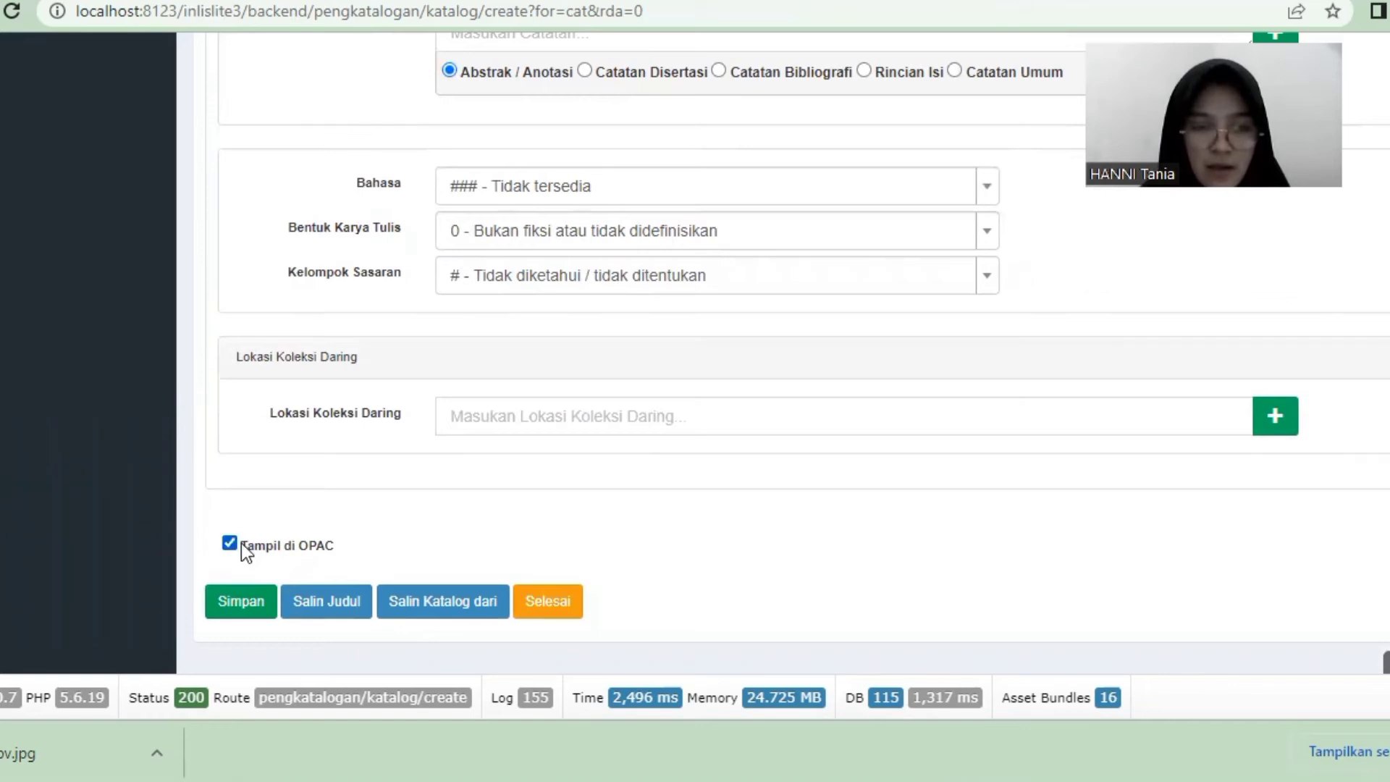
pyautogui.click(242, 603)
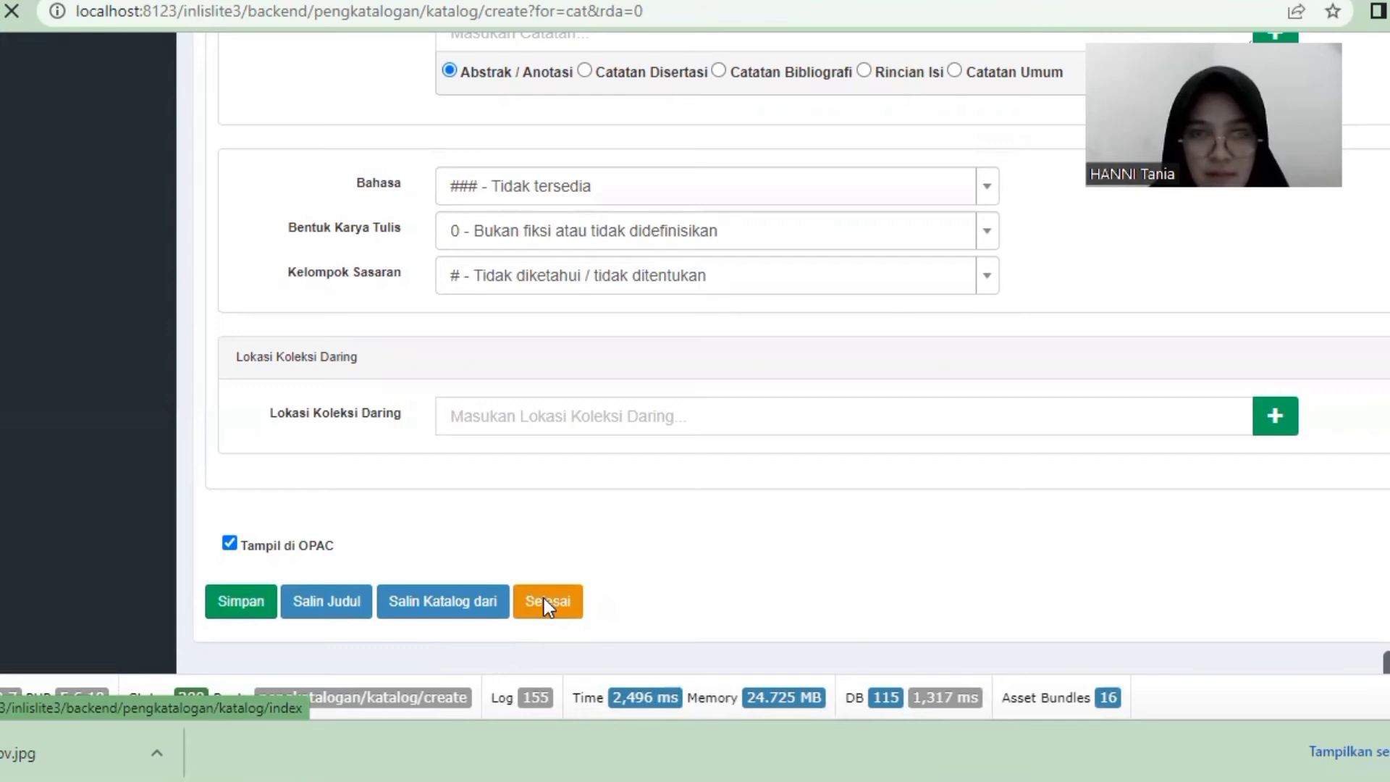
pyautogui.click(545, 601)
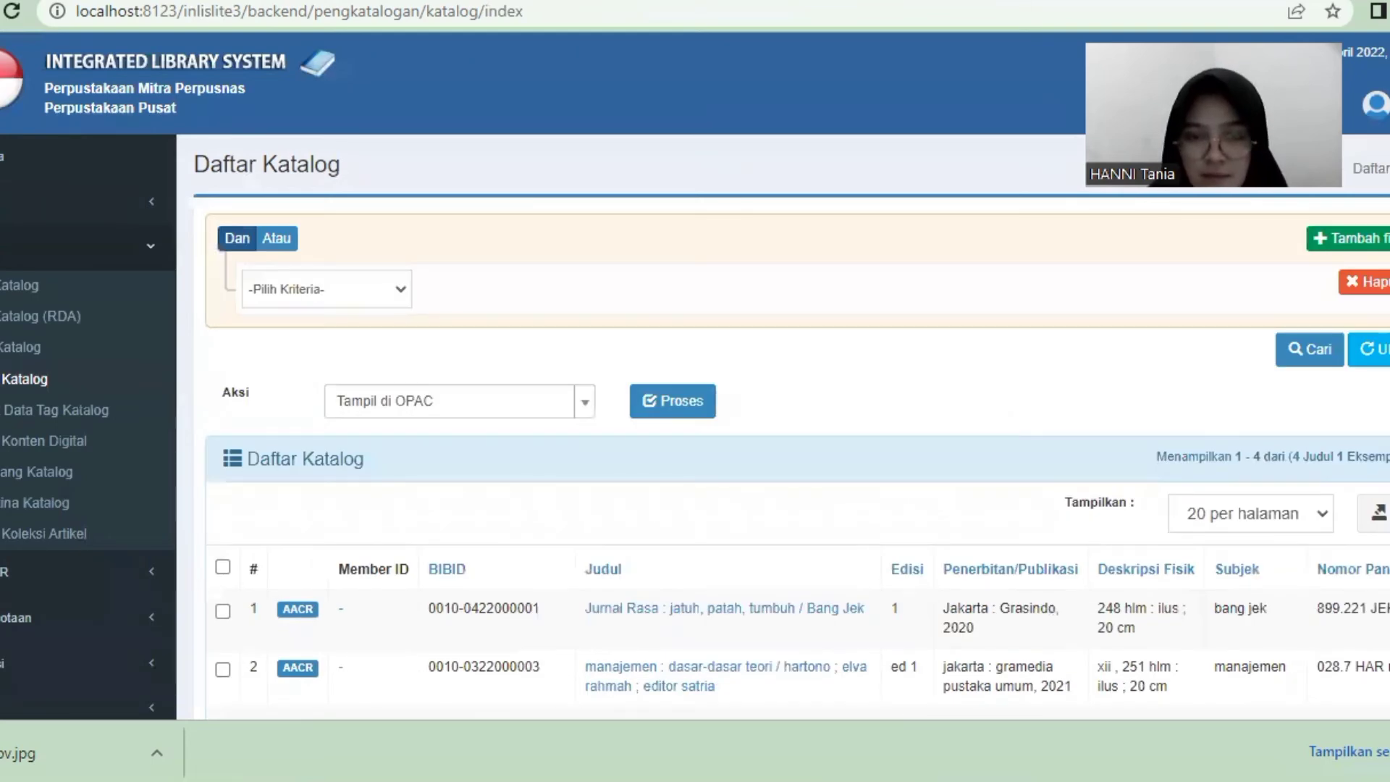
# Refresh the Daftar Katalog and check the list for the "Syair Melayu" record.
pyautogui.scroll(-3, 782, 435)
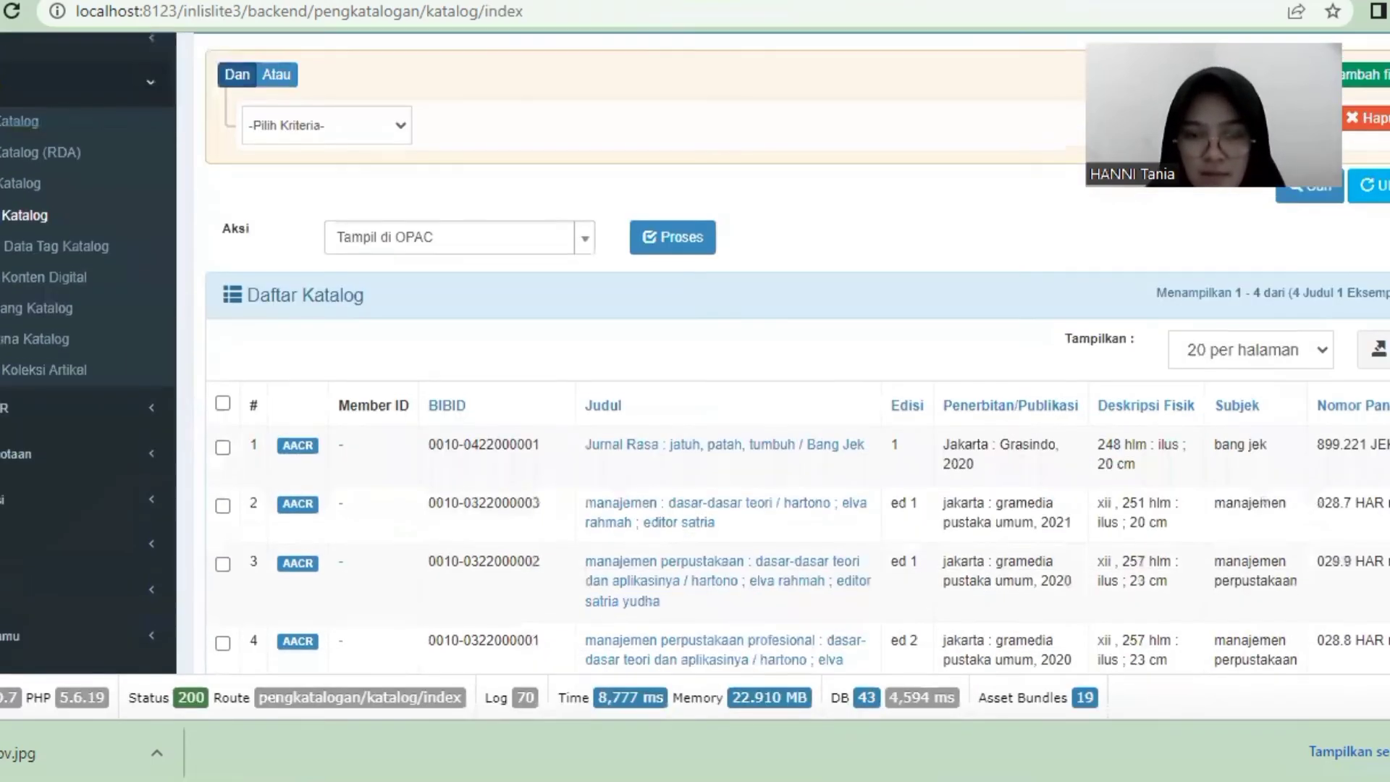
pyautogui.scroll(2, 782, 435)
pyautogui.click(1369, 330)
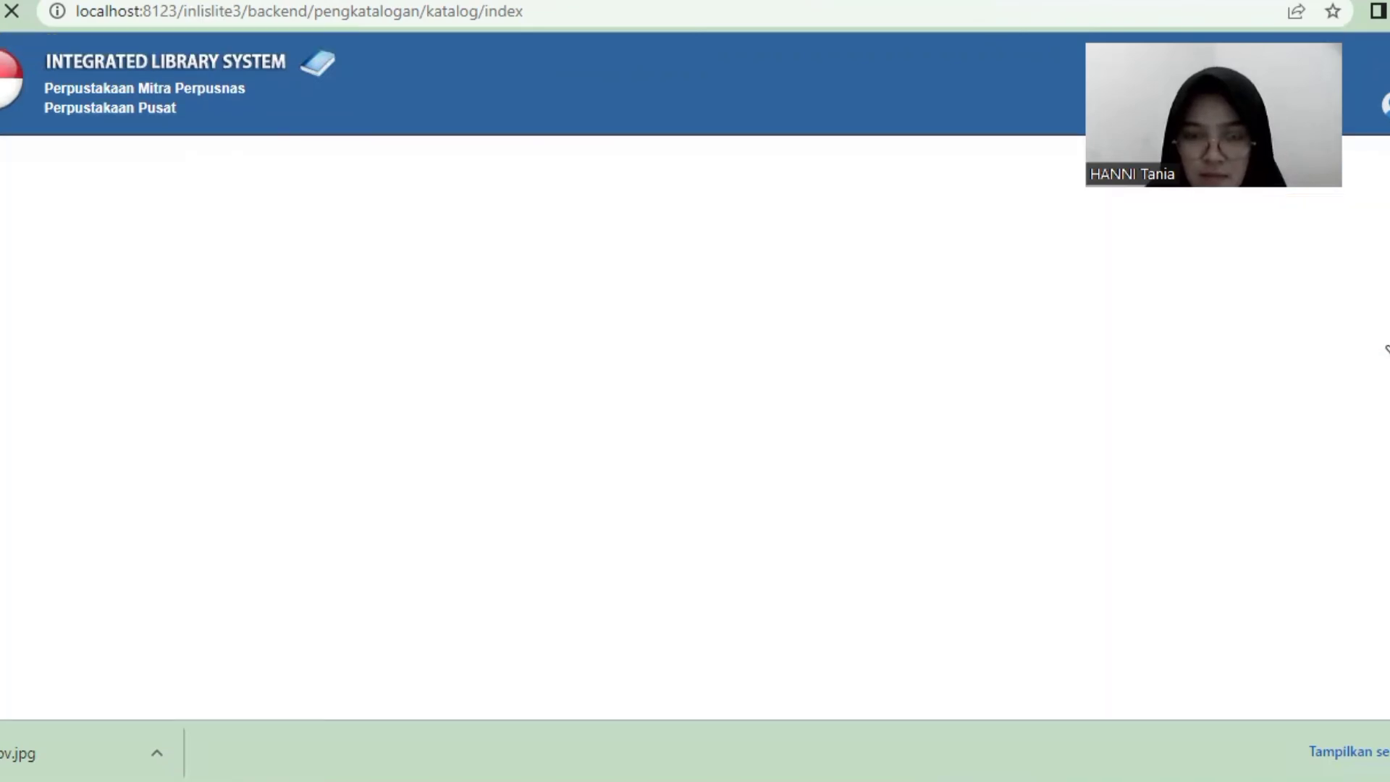
pyautogui.scroll(-2, 796, 406)
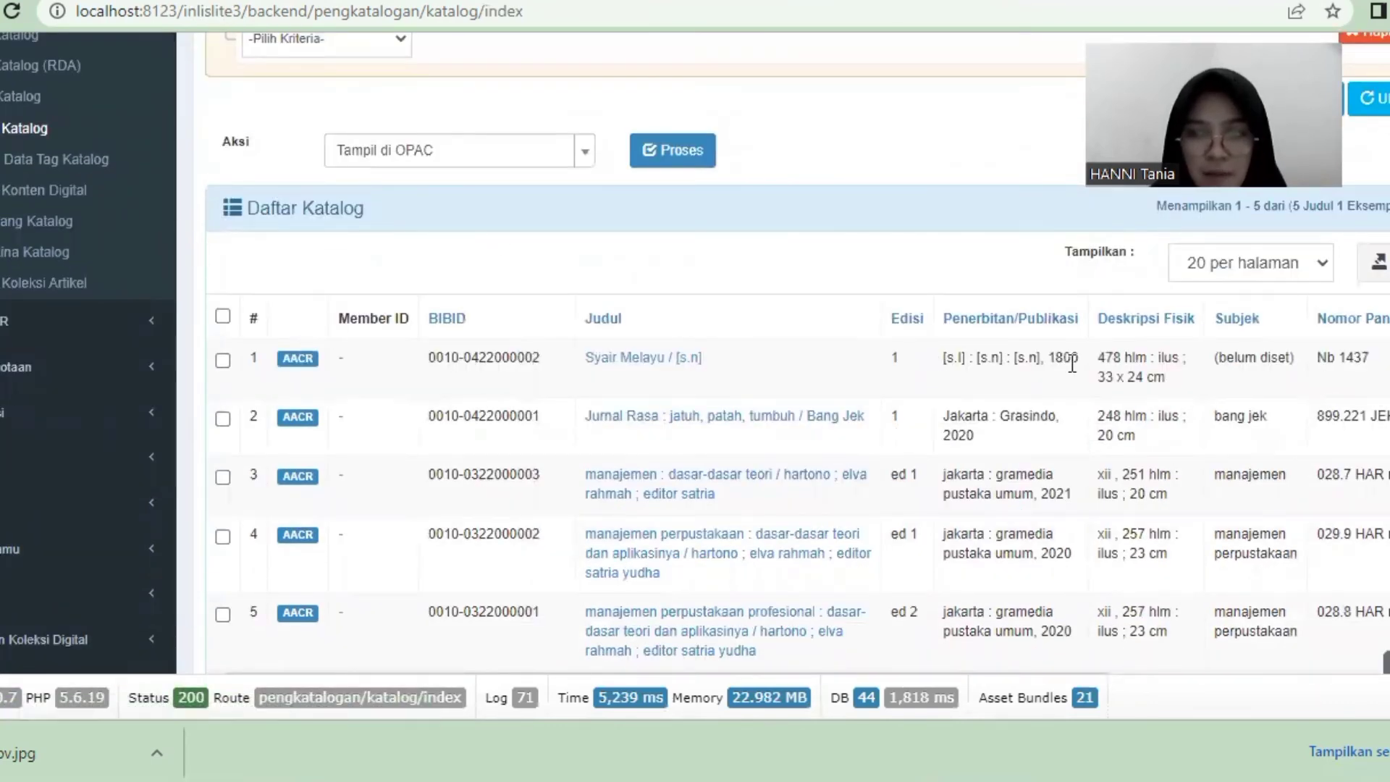
pyautogui.scroll(2, 847, 355)
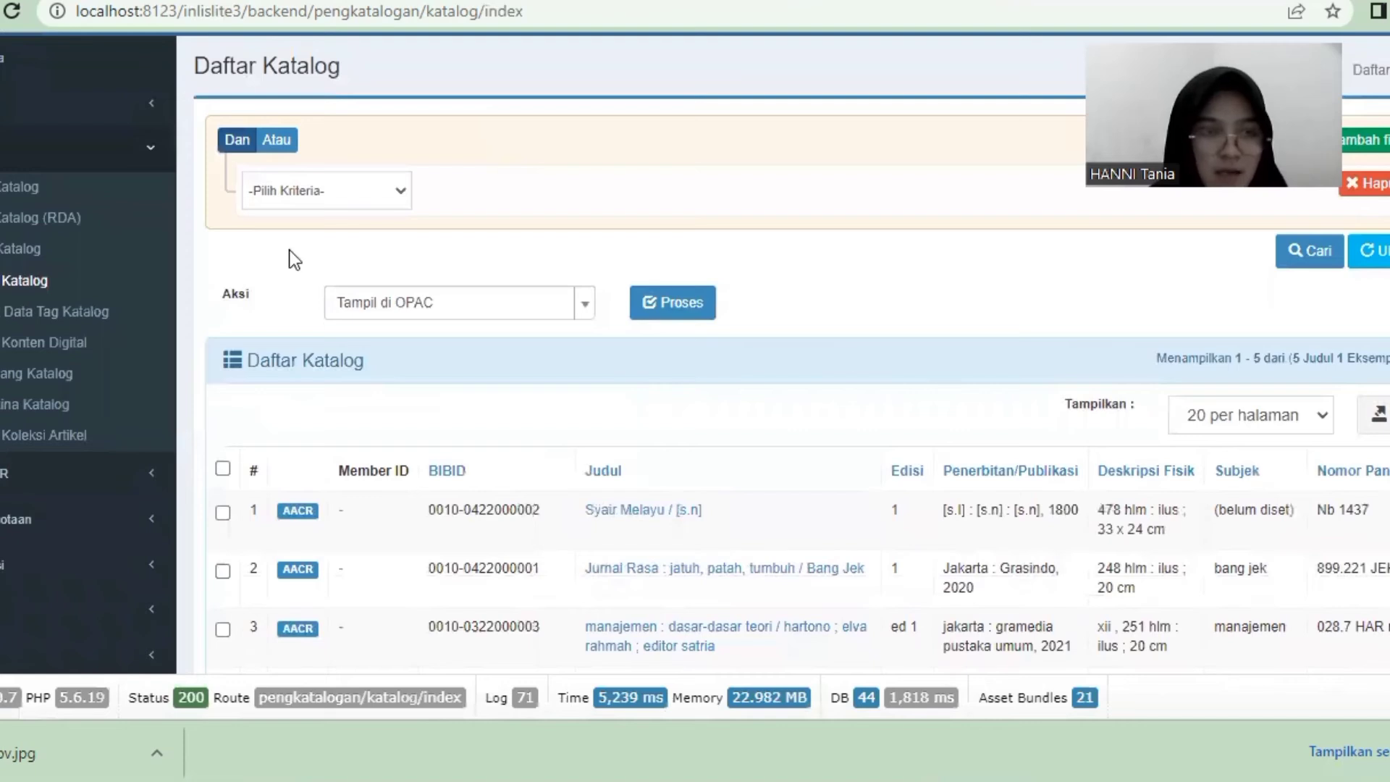
# Start a new catalogue entry with Jenis Bahan set to Monograf(Buku, Jurnal, Laporan, dll).
pyautogui.click(26, 190)
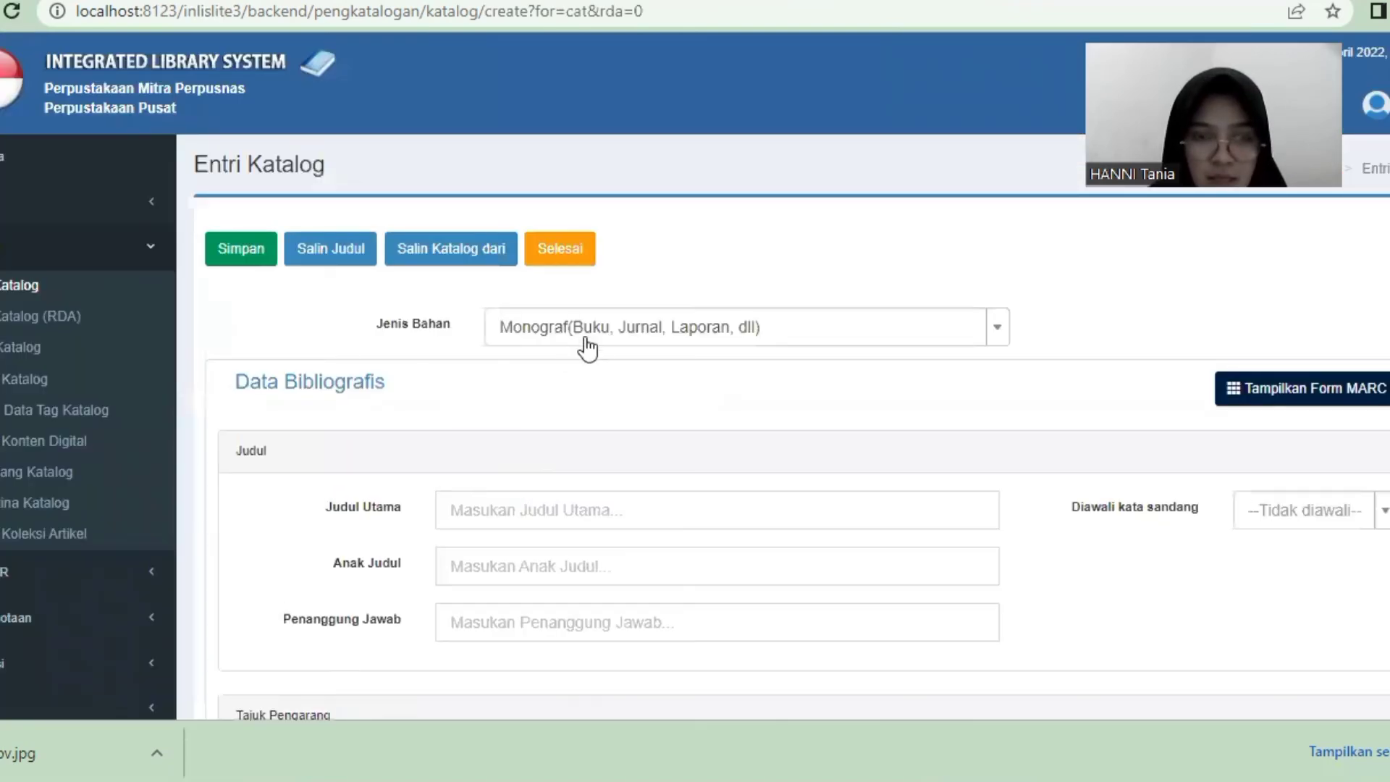
pyautogui.click(587, 346)
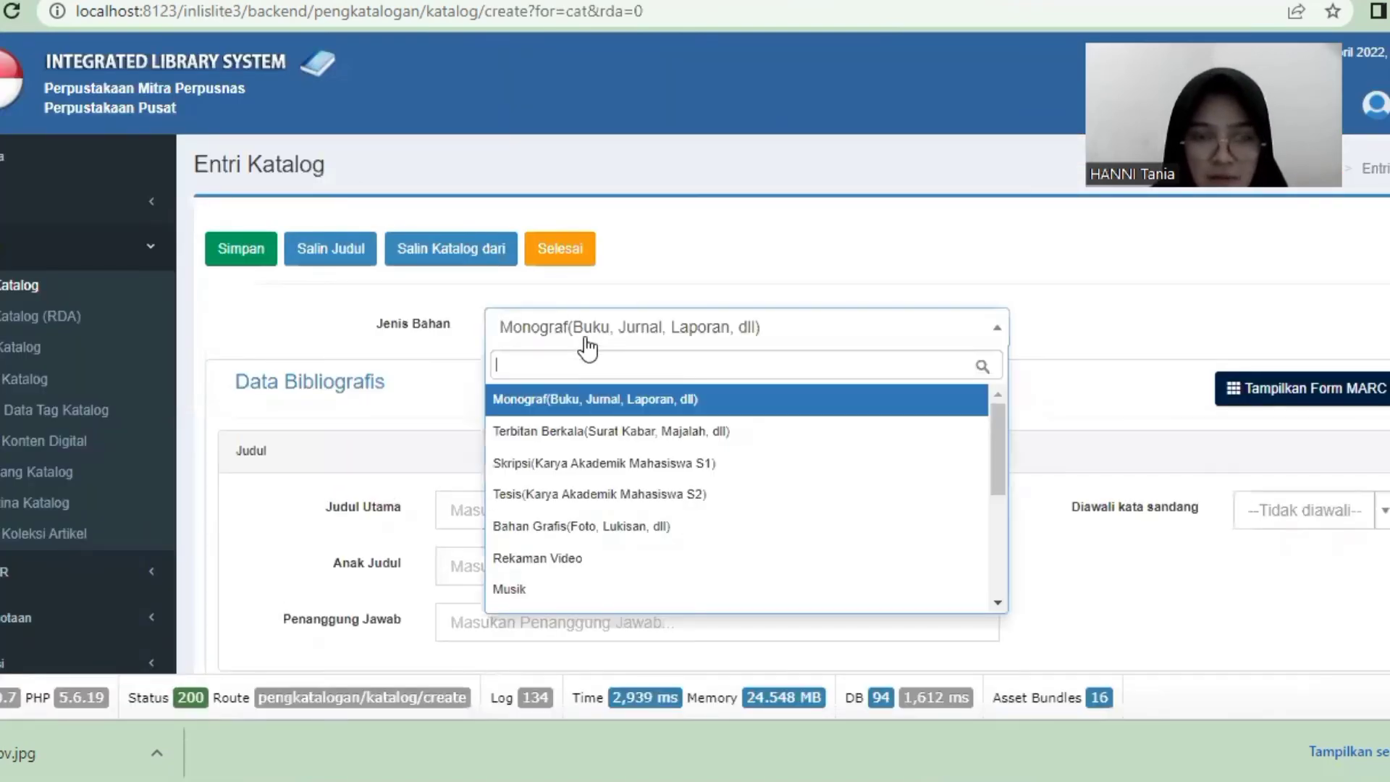
pyautogui.click(572, 399)
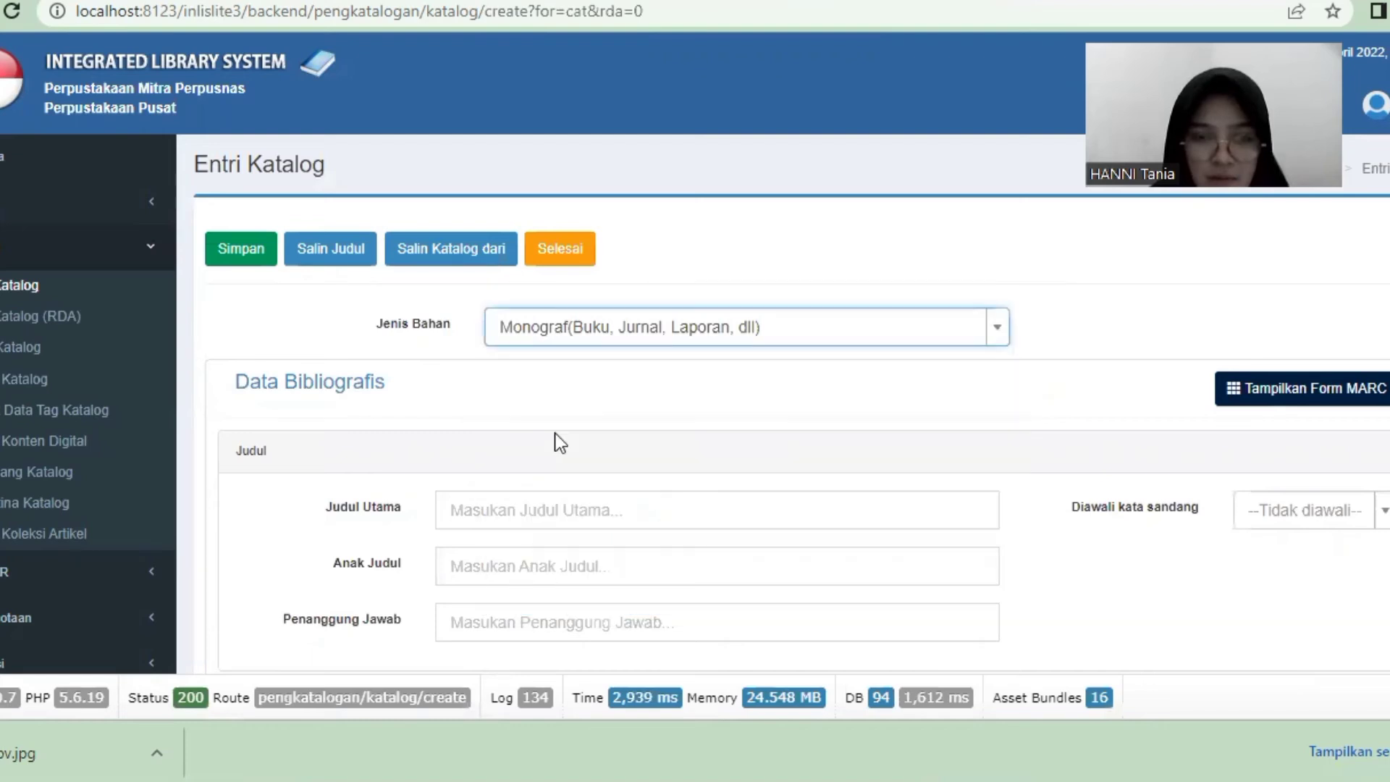
# Enter "Teknik Mendesain Baju sendiri untuk pemula dan orang awam" as the Judul Utama.
pyautogui.click(525, 502)
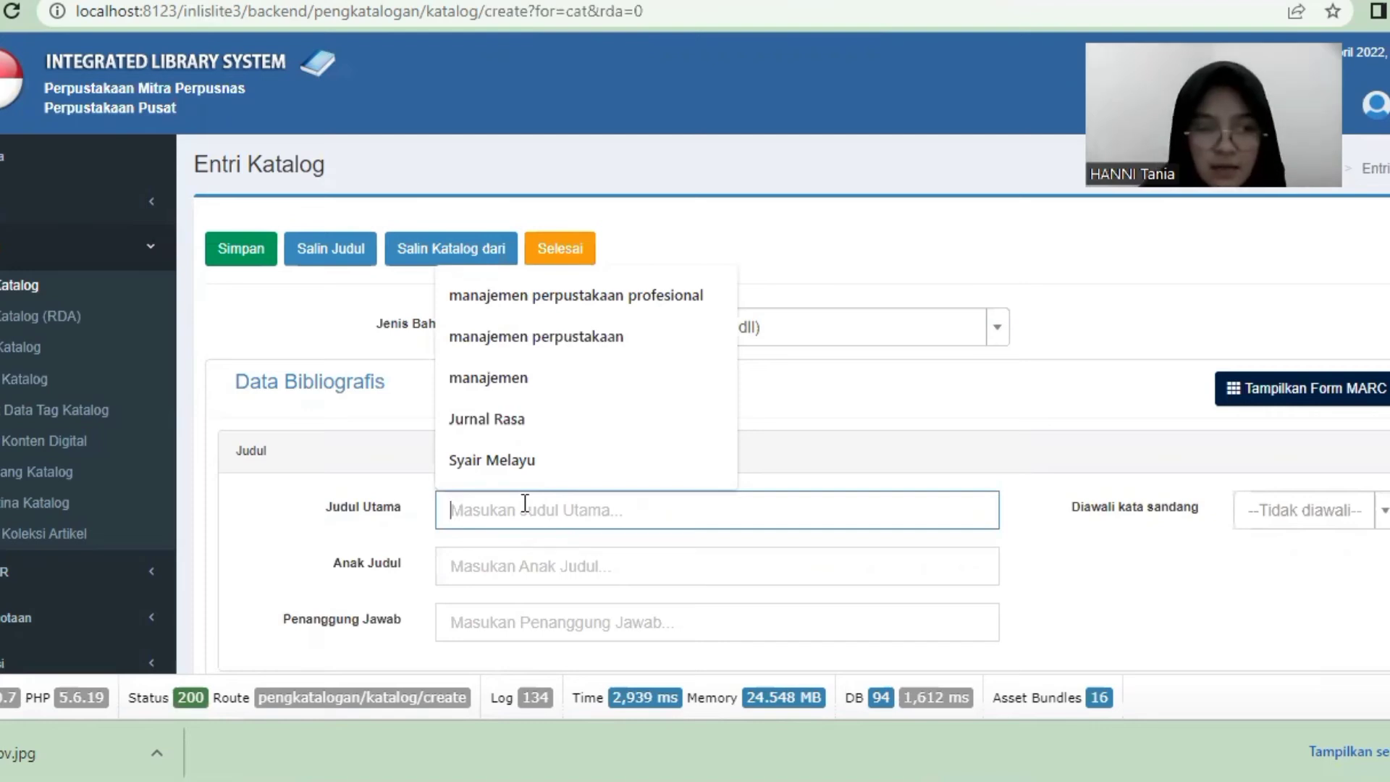
pyautogui.write('Teknik Mek')
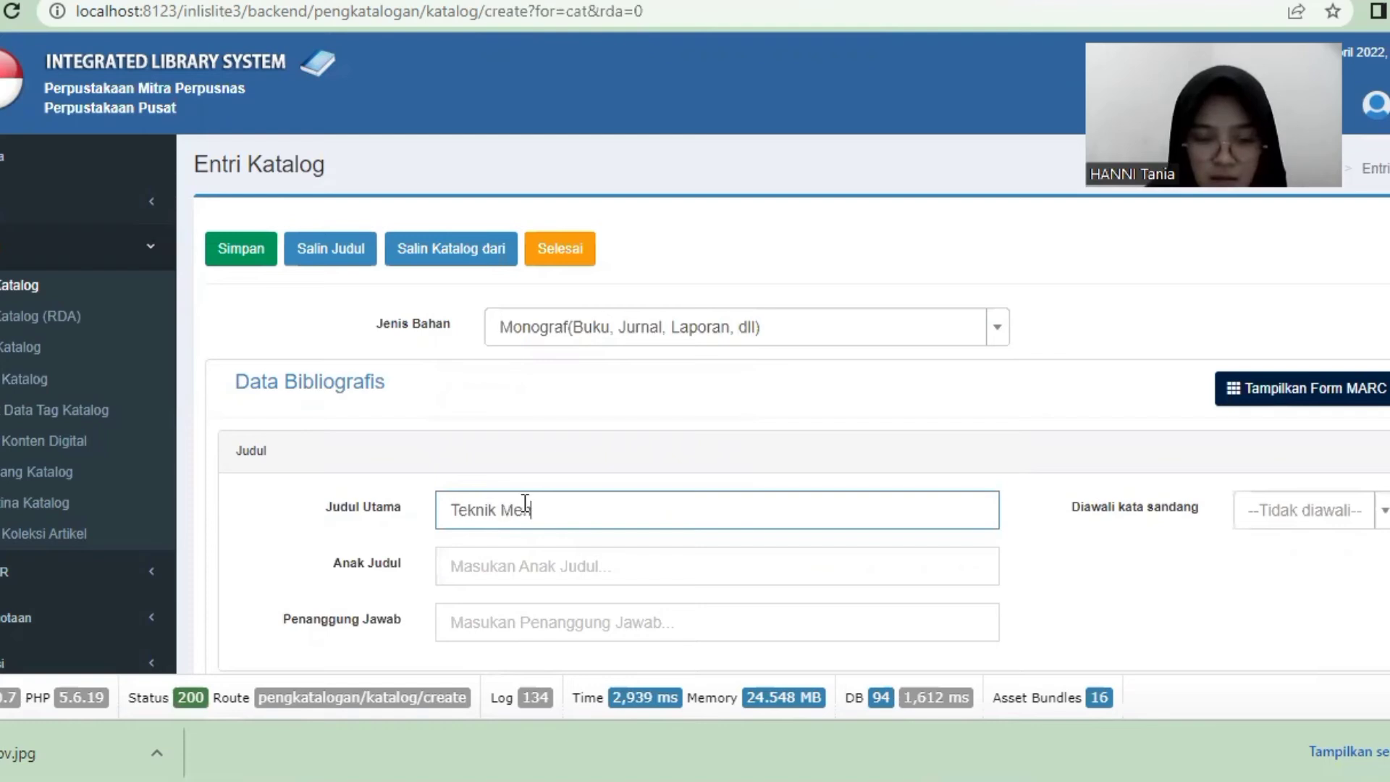
pyautogui.press('BackSpace')
pyautogui.write('ndesain ')
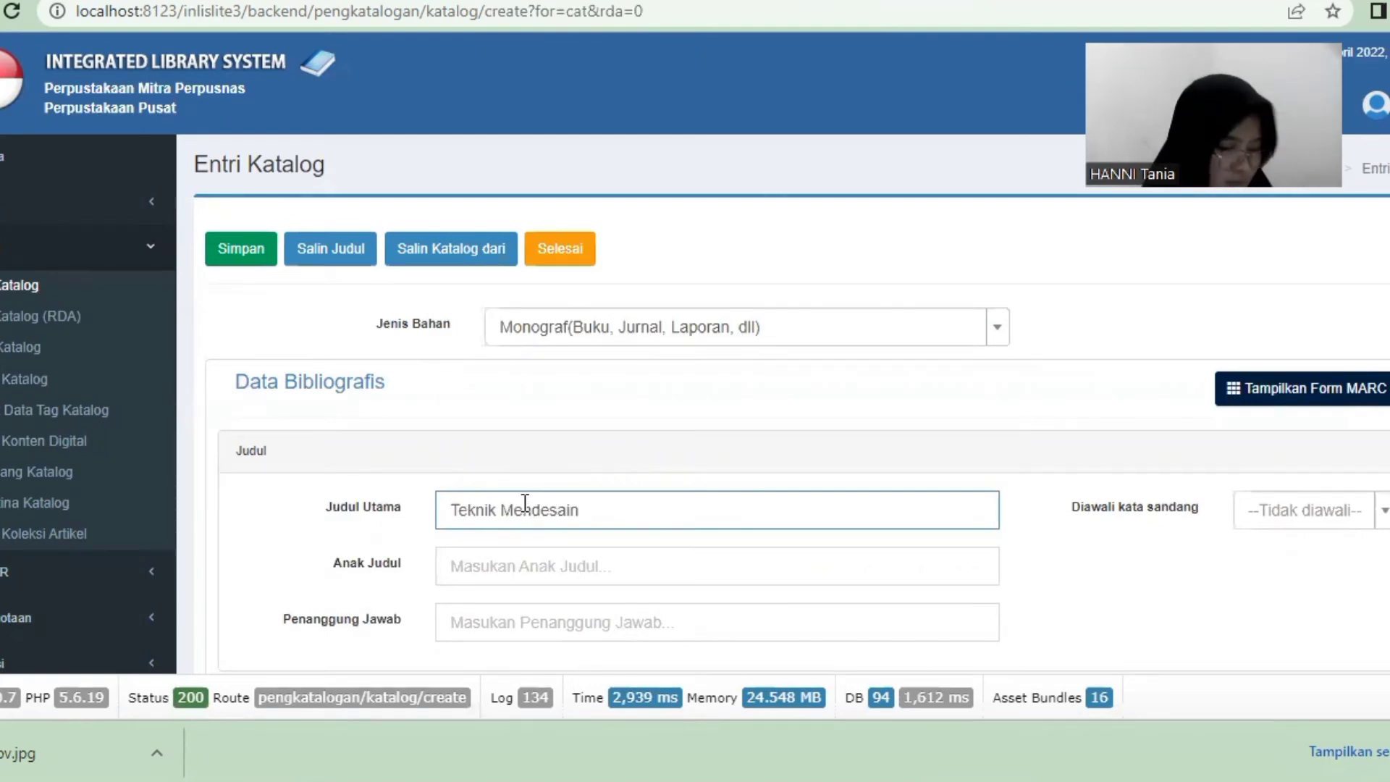
pyautogui.write('Baju s')
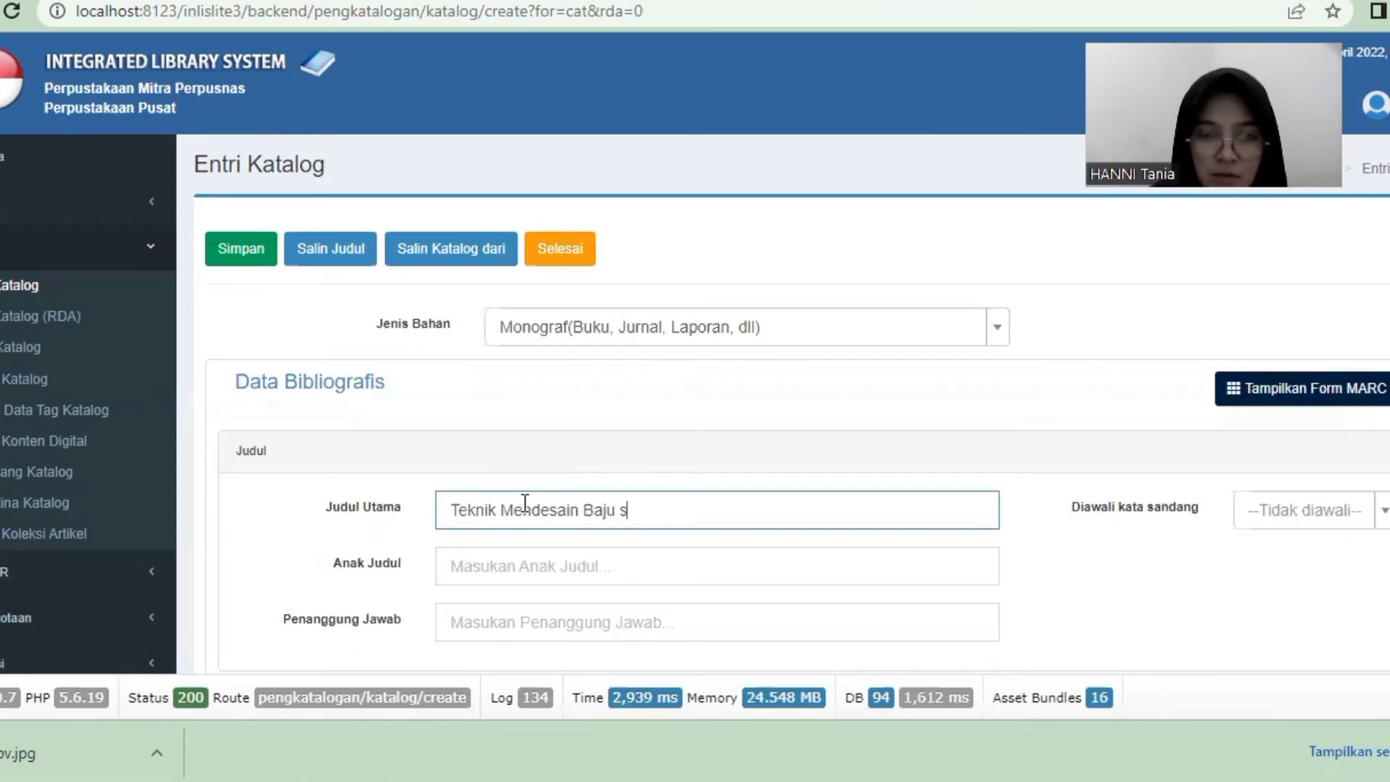
pyautogui.write('endiri ')
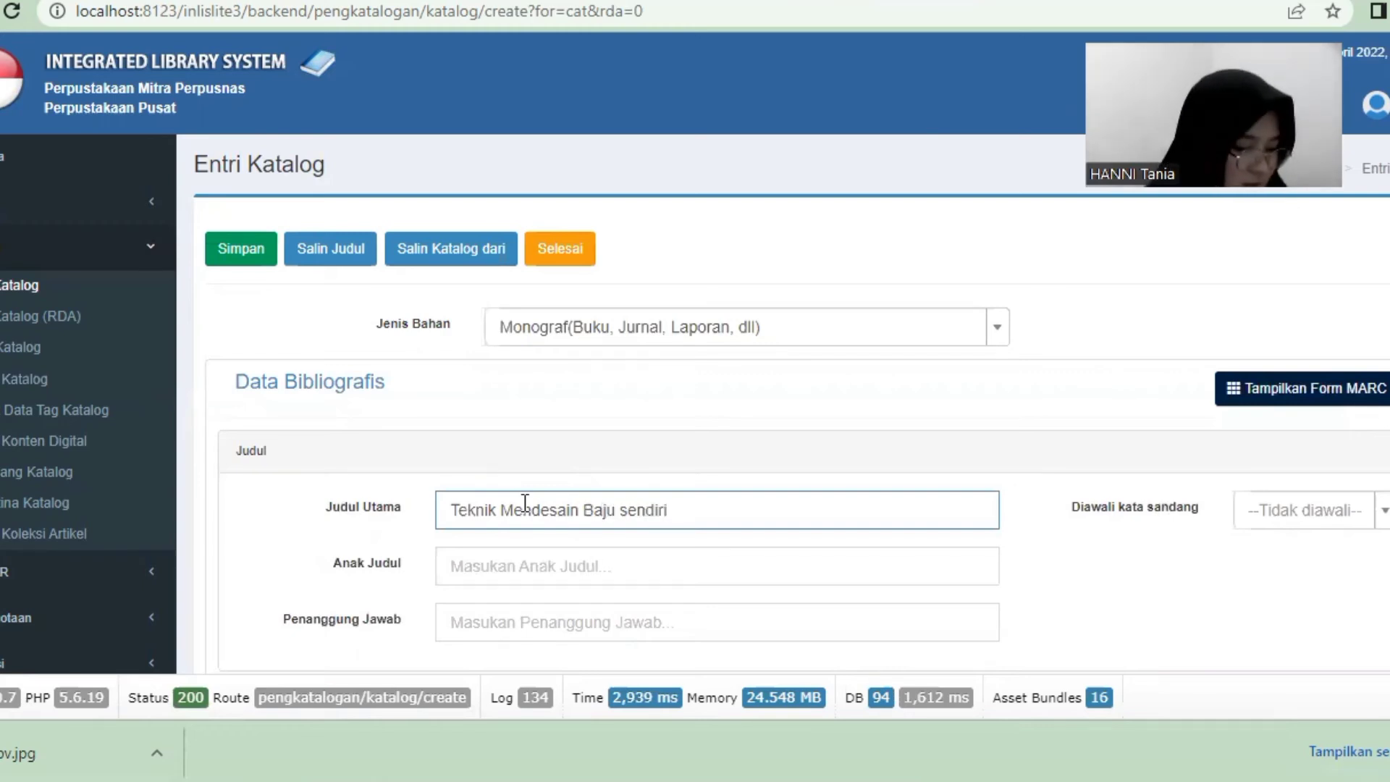
pyautogui.write('untu')
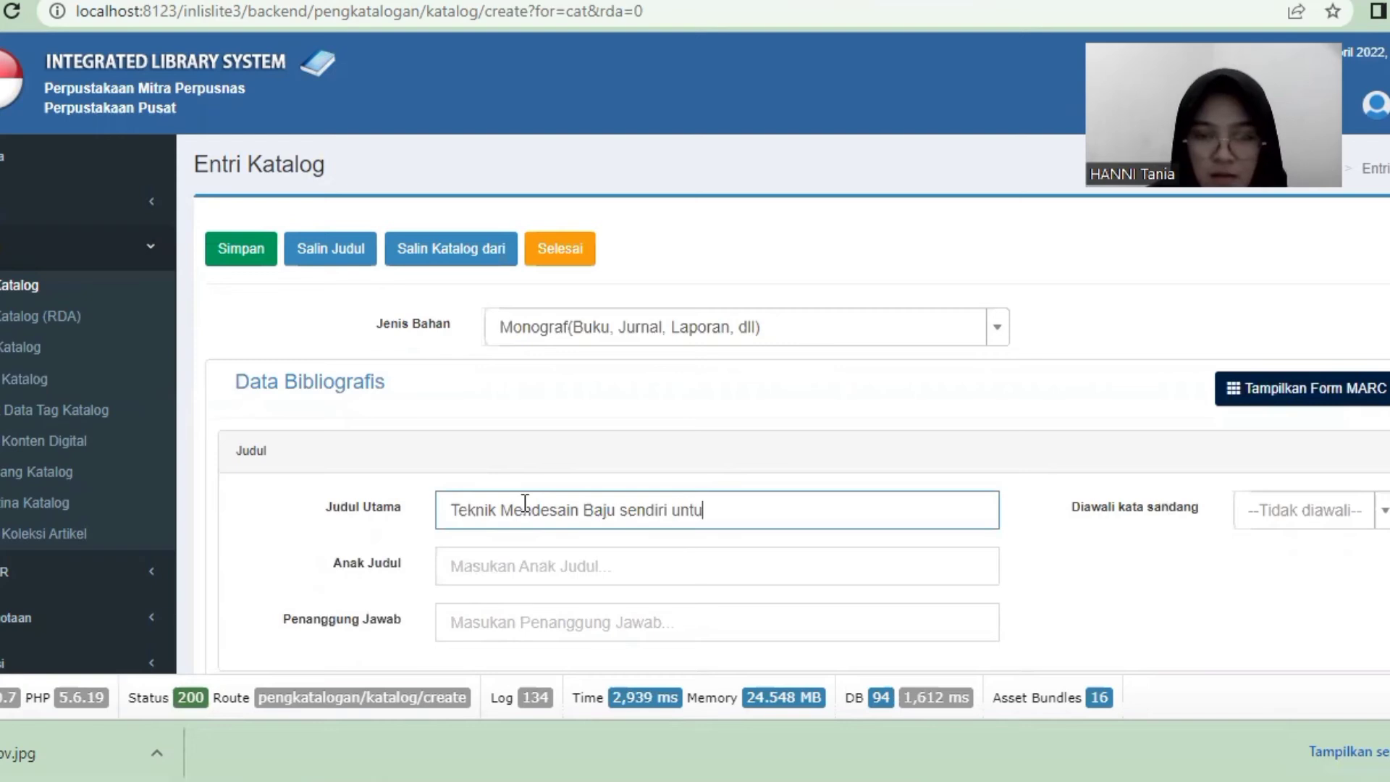
pyautogui.write('k pemula')
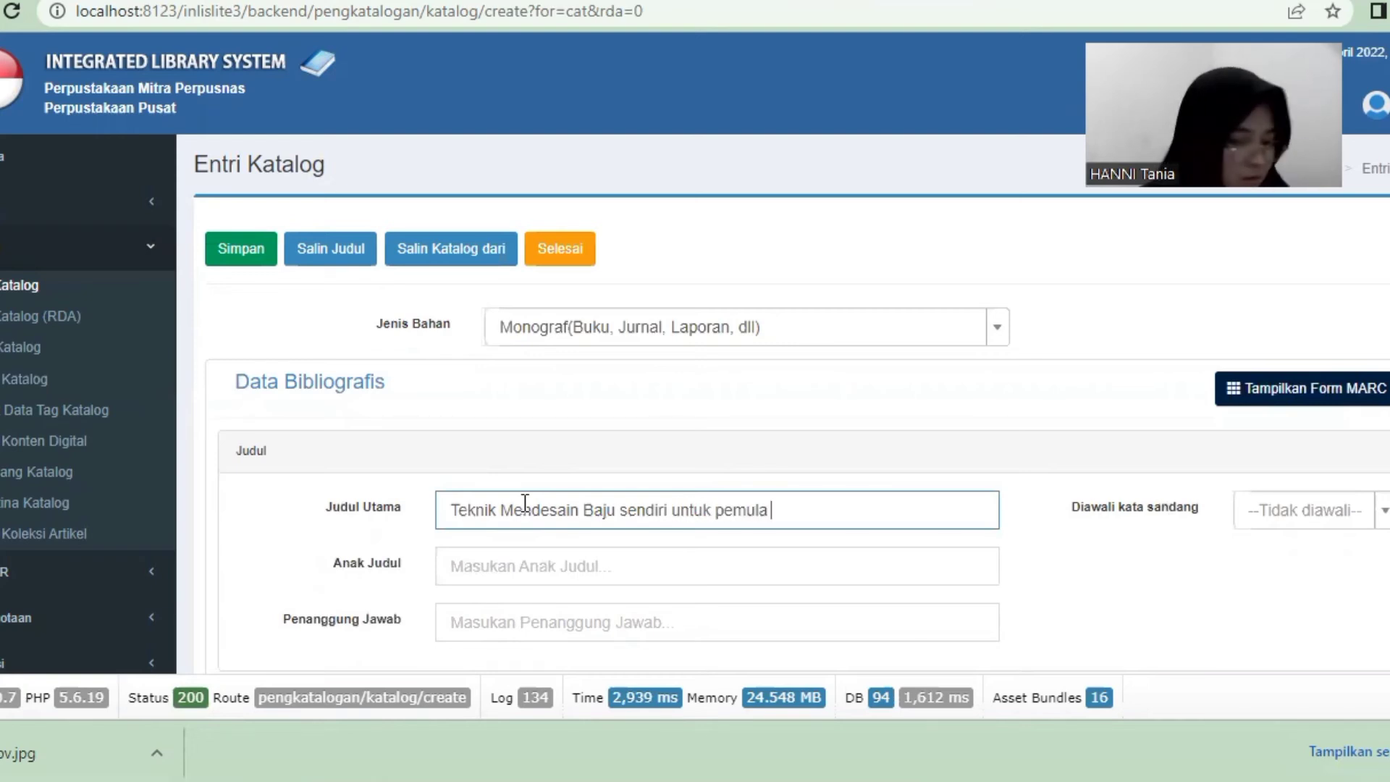
pyautogui.write(' d')
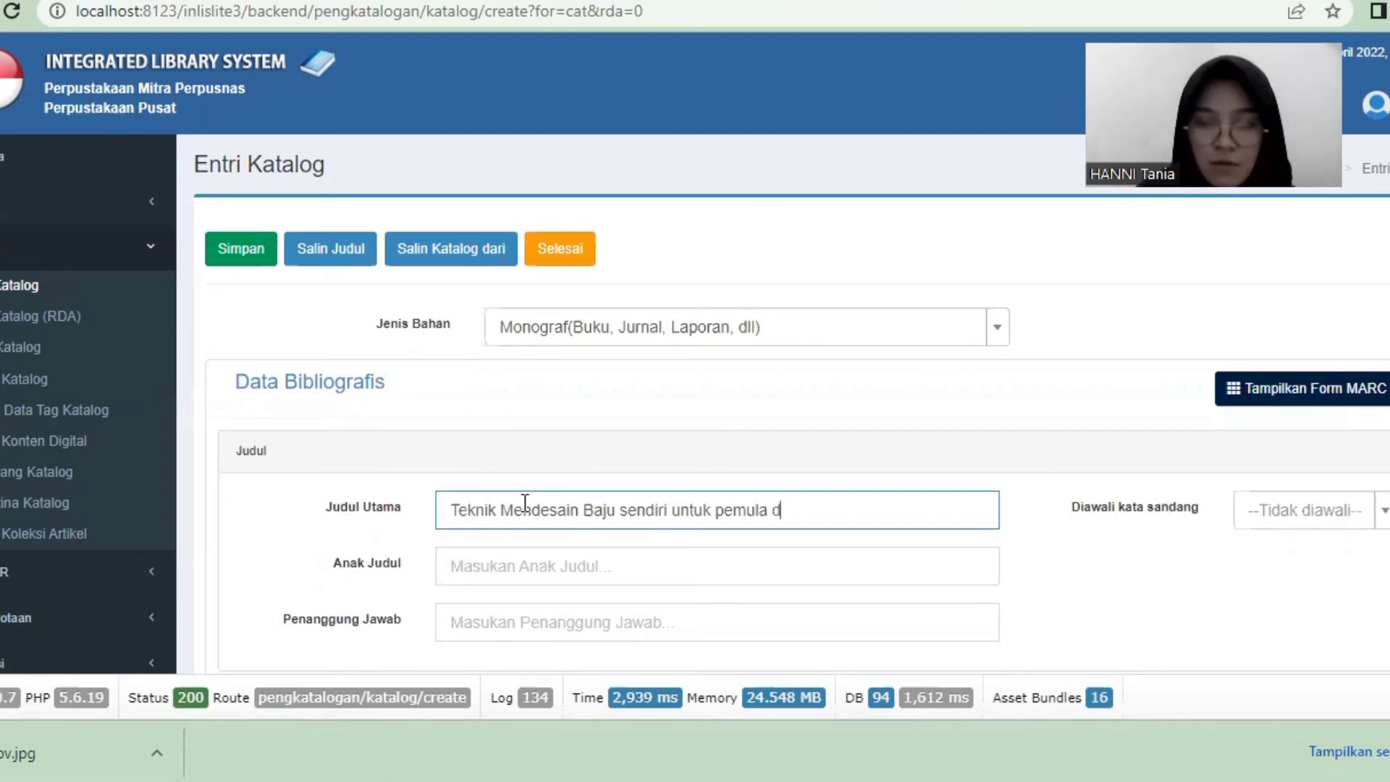
pyautogui.write('an orang ')
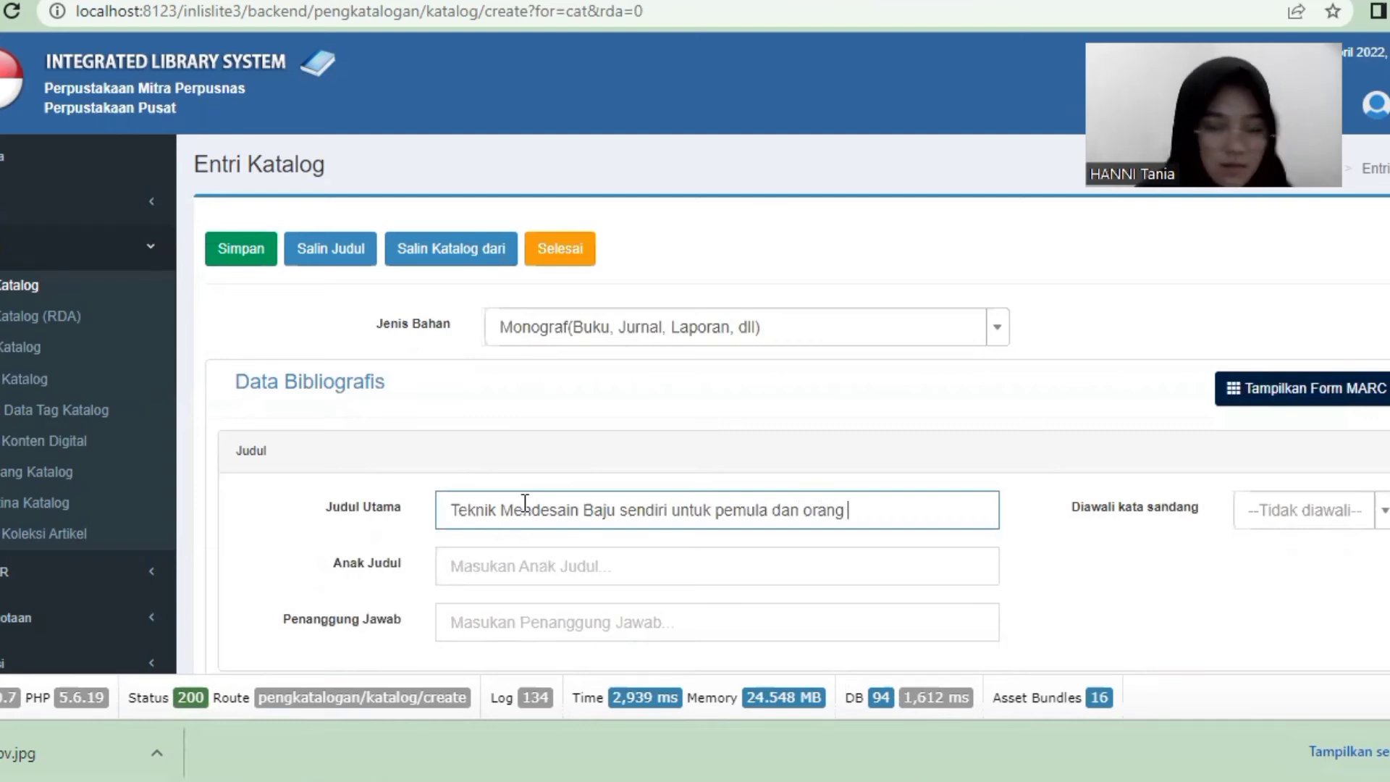
pyautogui.write('awam')
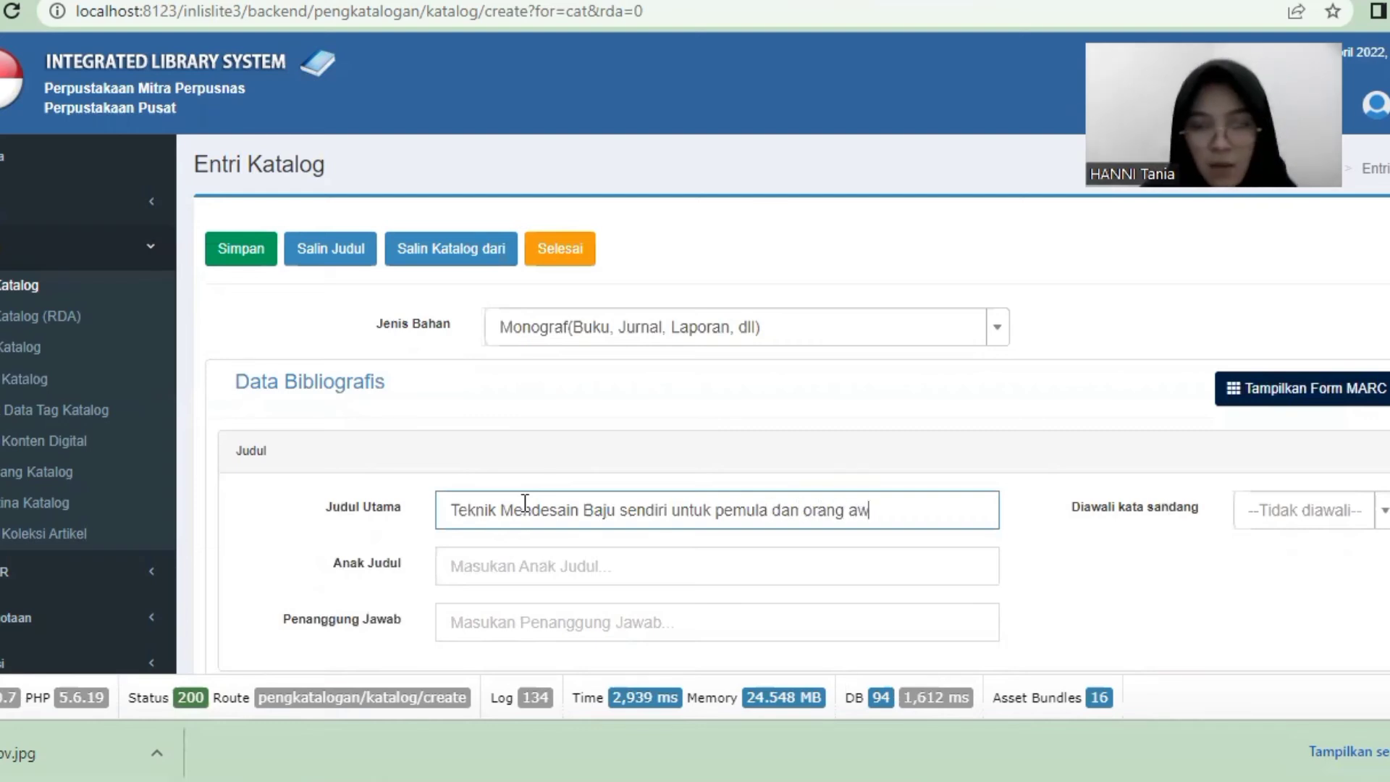
# Enter "dari pola hingga jadi secara otodidak" as the Anak Judul.
pyautogui.click(488, 558)
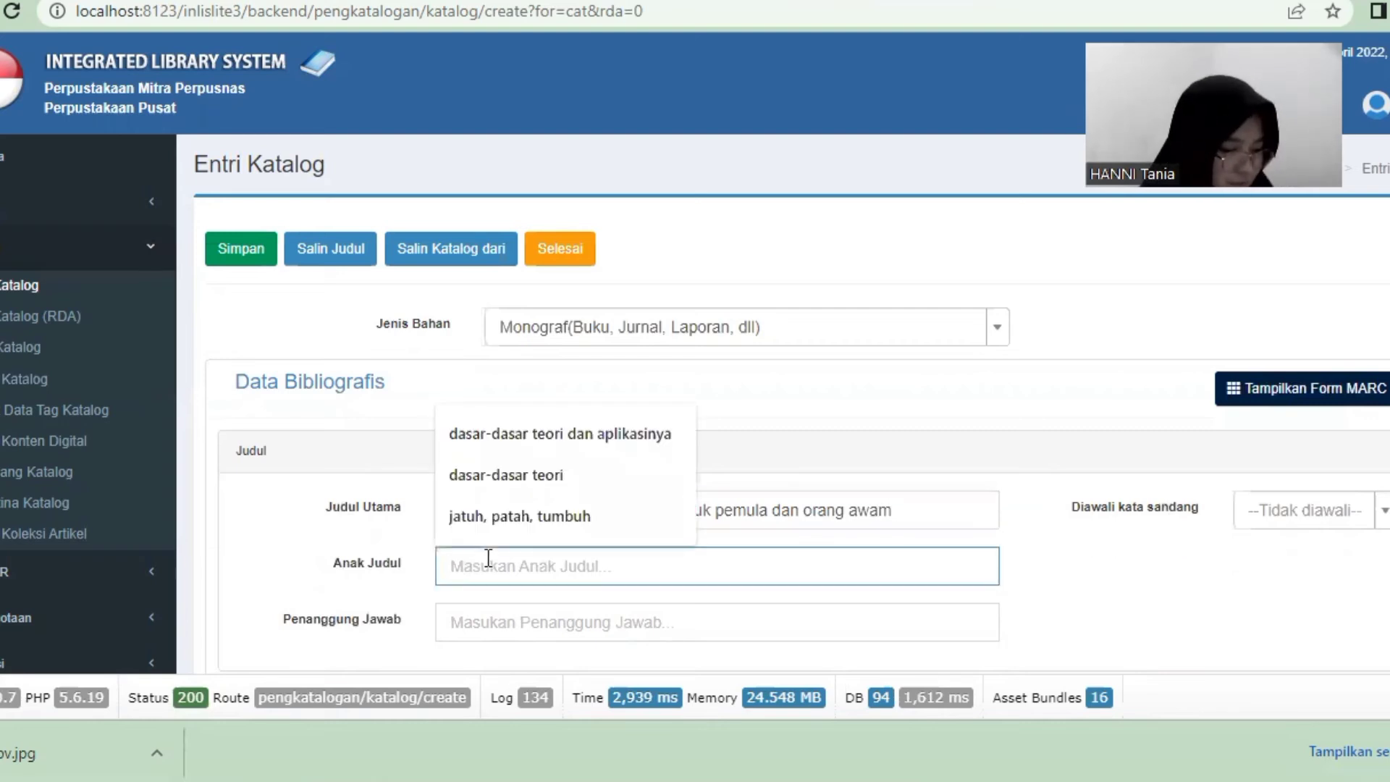
pyautogui.write('dari')
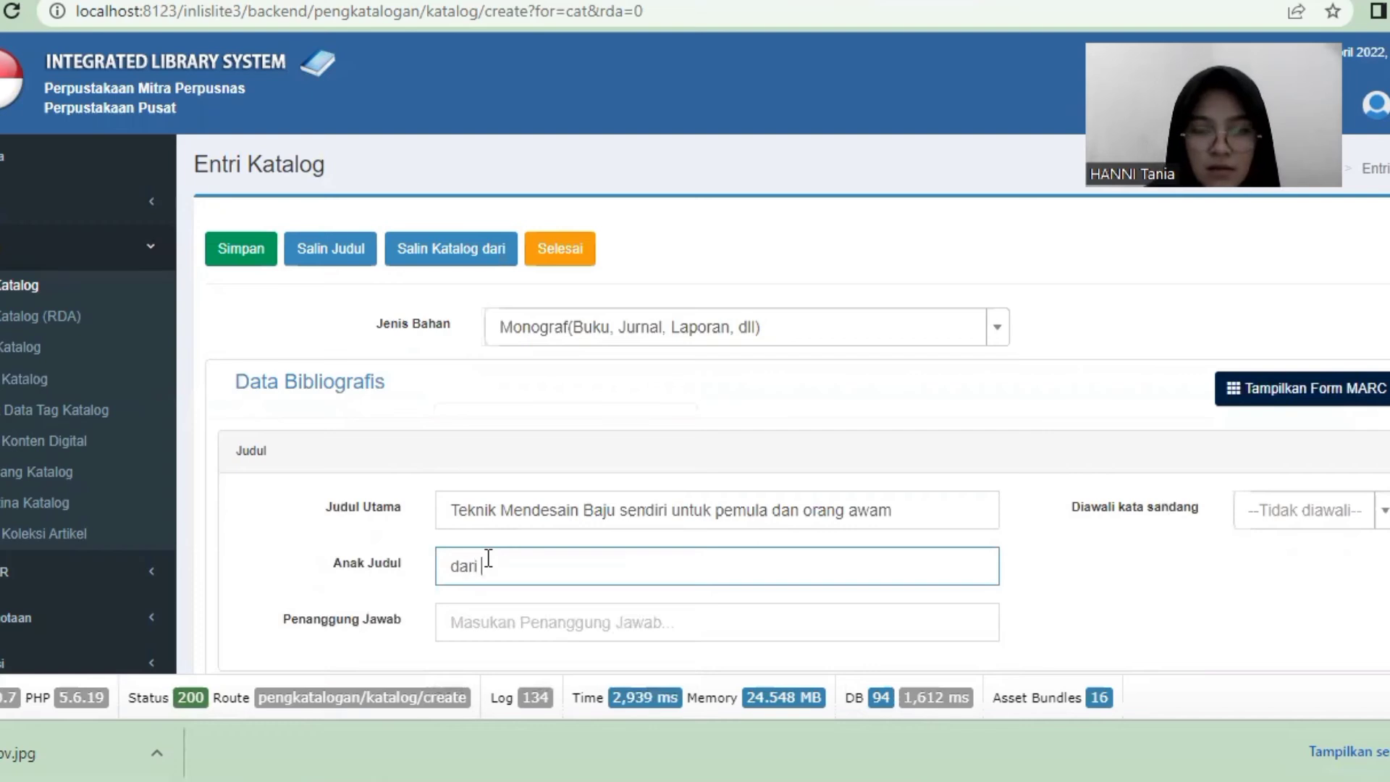
pyautogui.write(' pola')
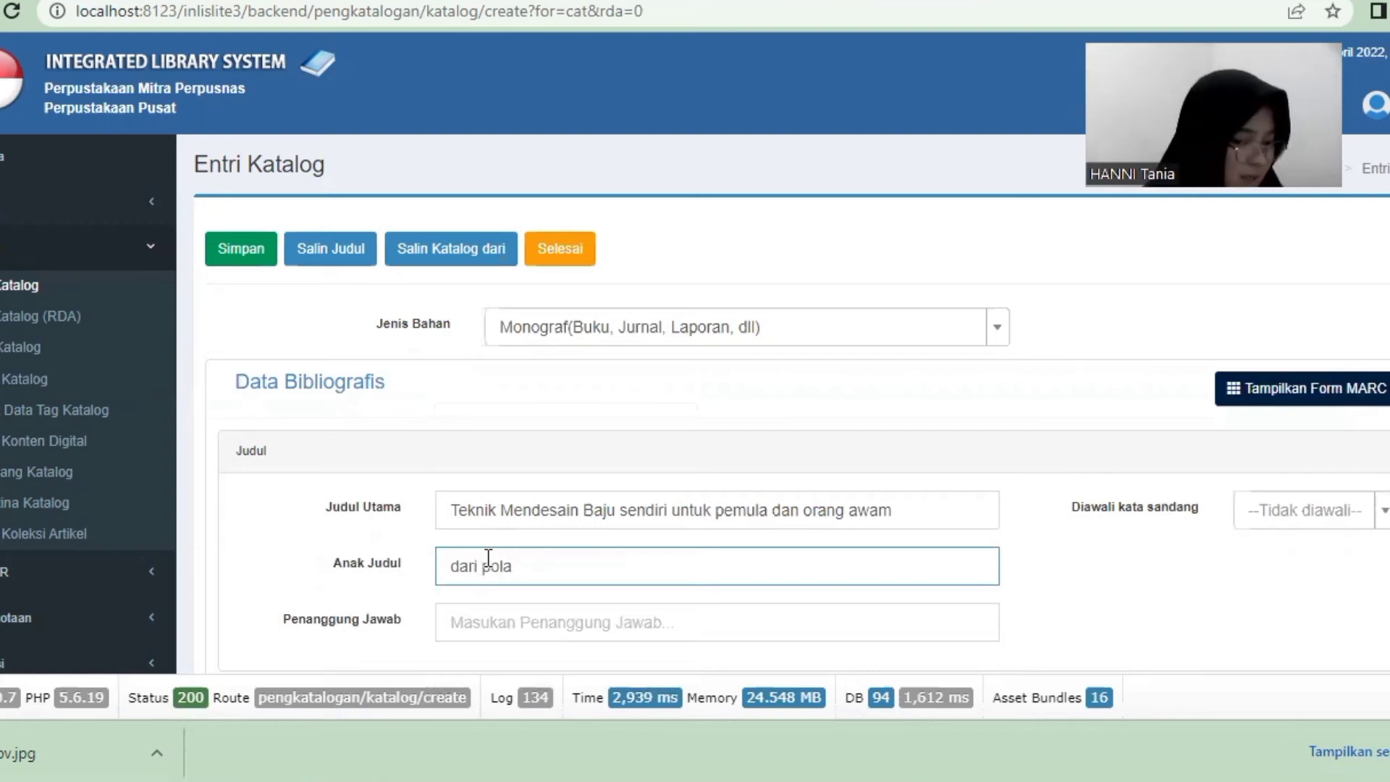
pyautogui.write(' hin')
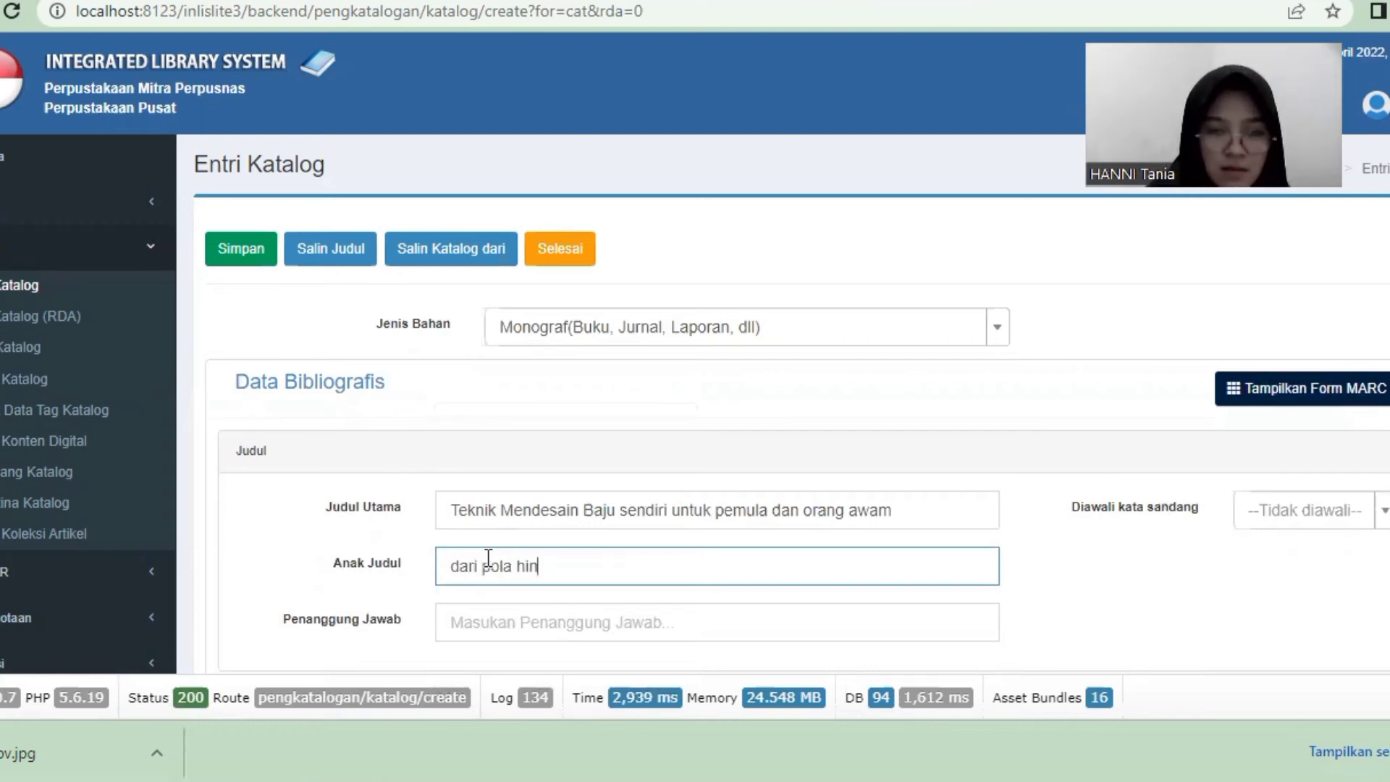
pyautogui.write('gga jasinm')
pyautogui.press('BackSpace')
pyautogui.press('BackSpace')
pyautogui.press('BackSpace')
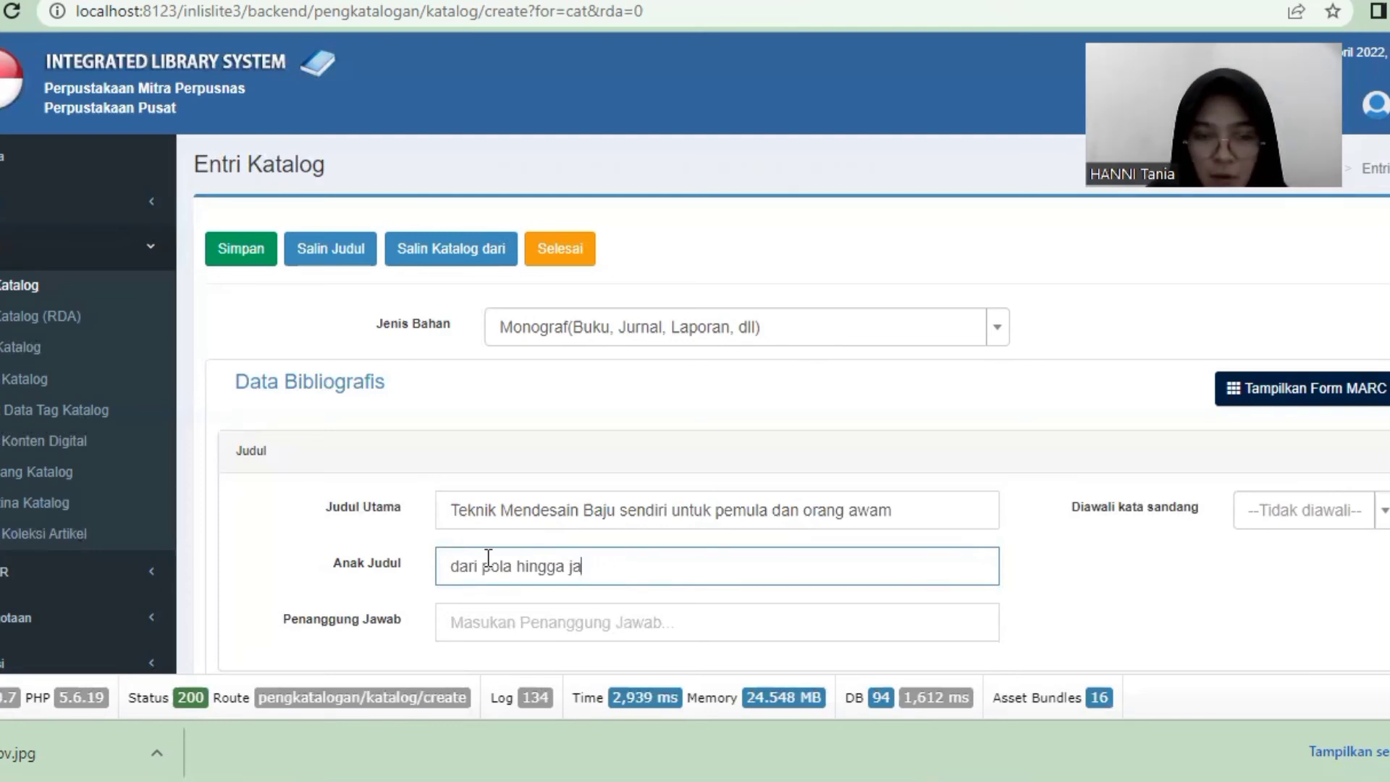
pyautogui.write('di')
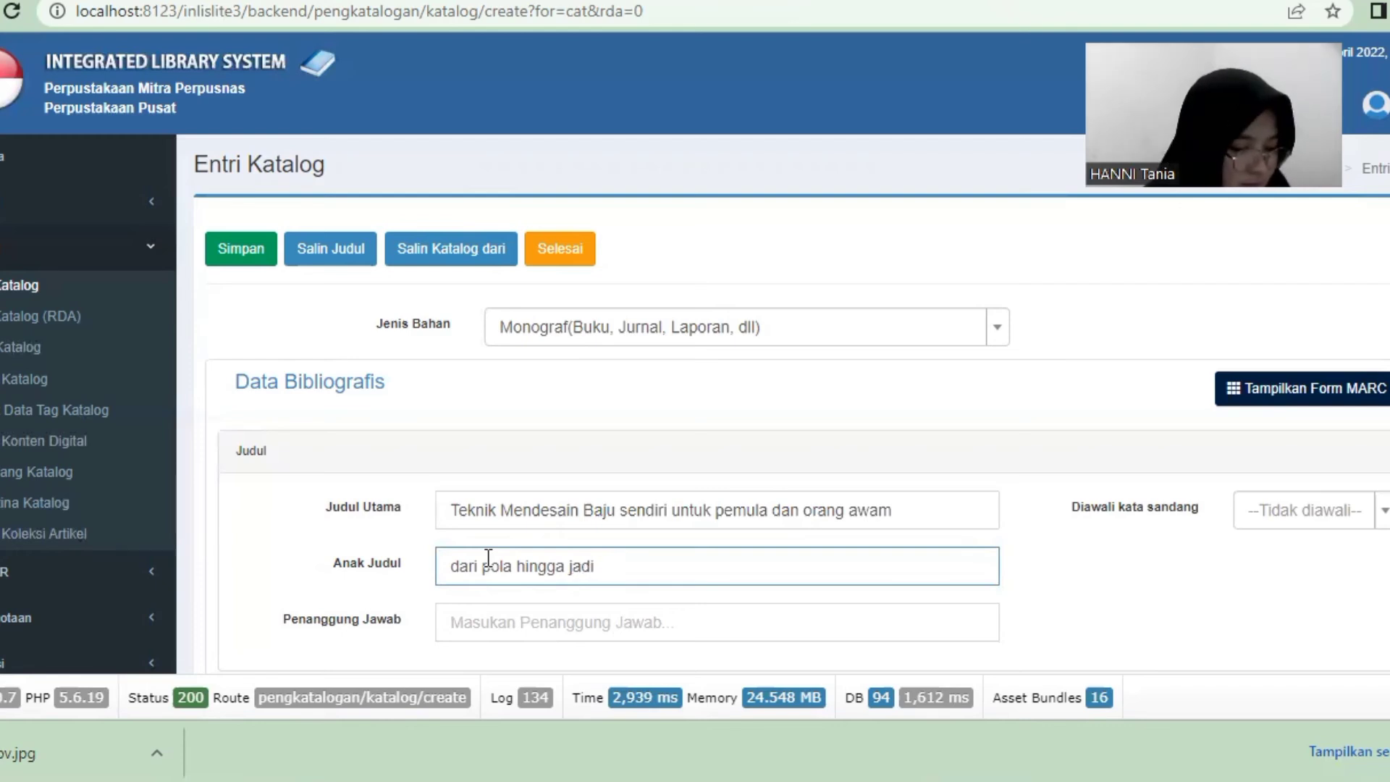
pyautogui.write(' secar')
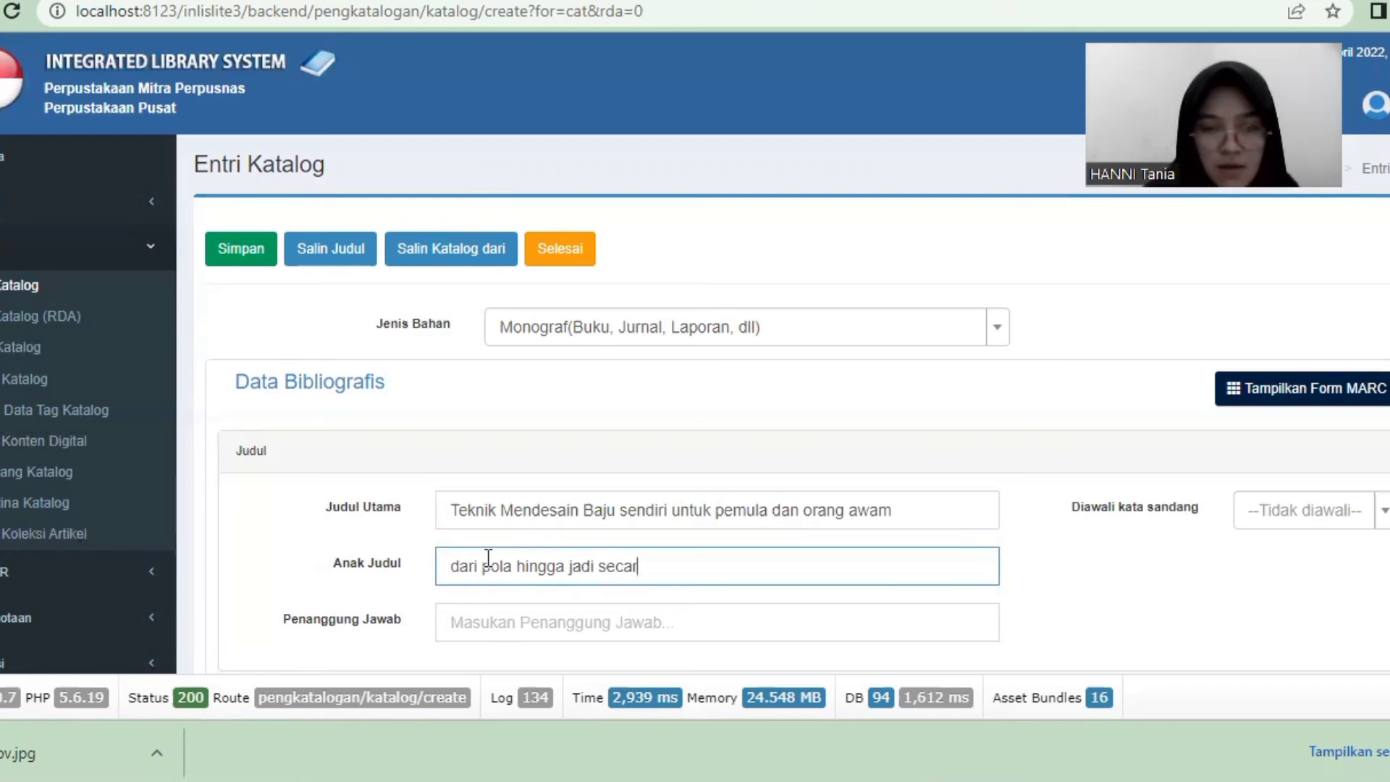
pyautogui.write('a oto')
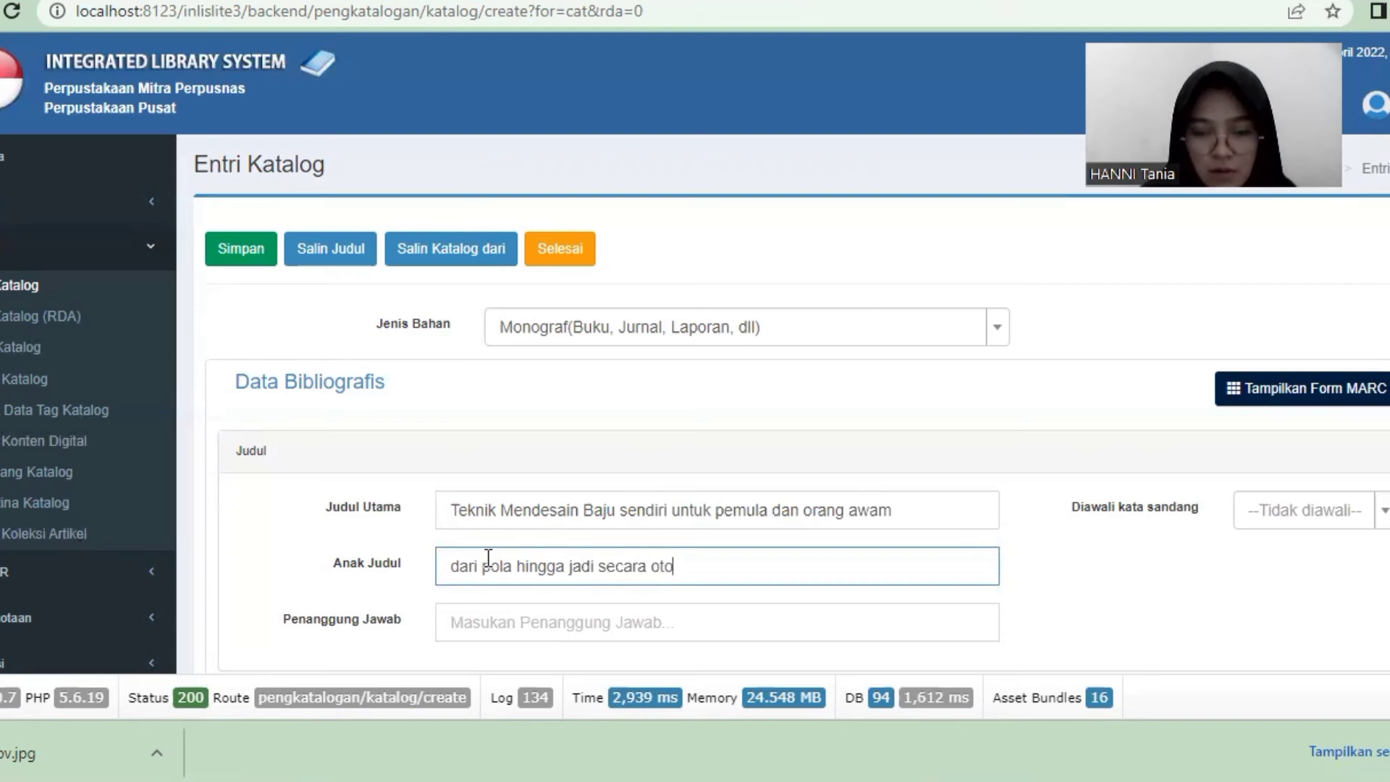
pyautogui.write('did')
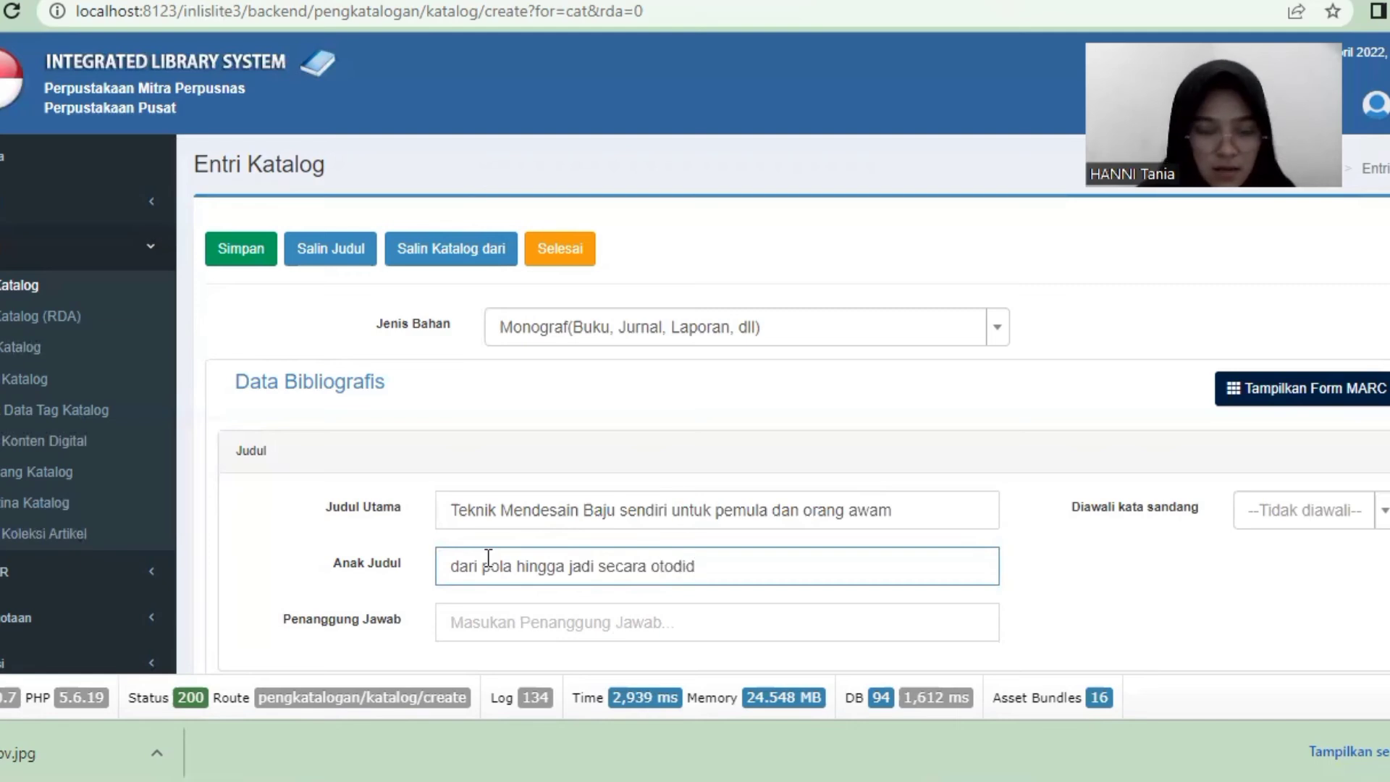
pyautogui.write('s')
pyautogui.press('BackSpace')
pyautogui.write('ak')
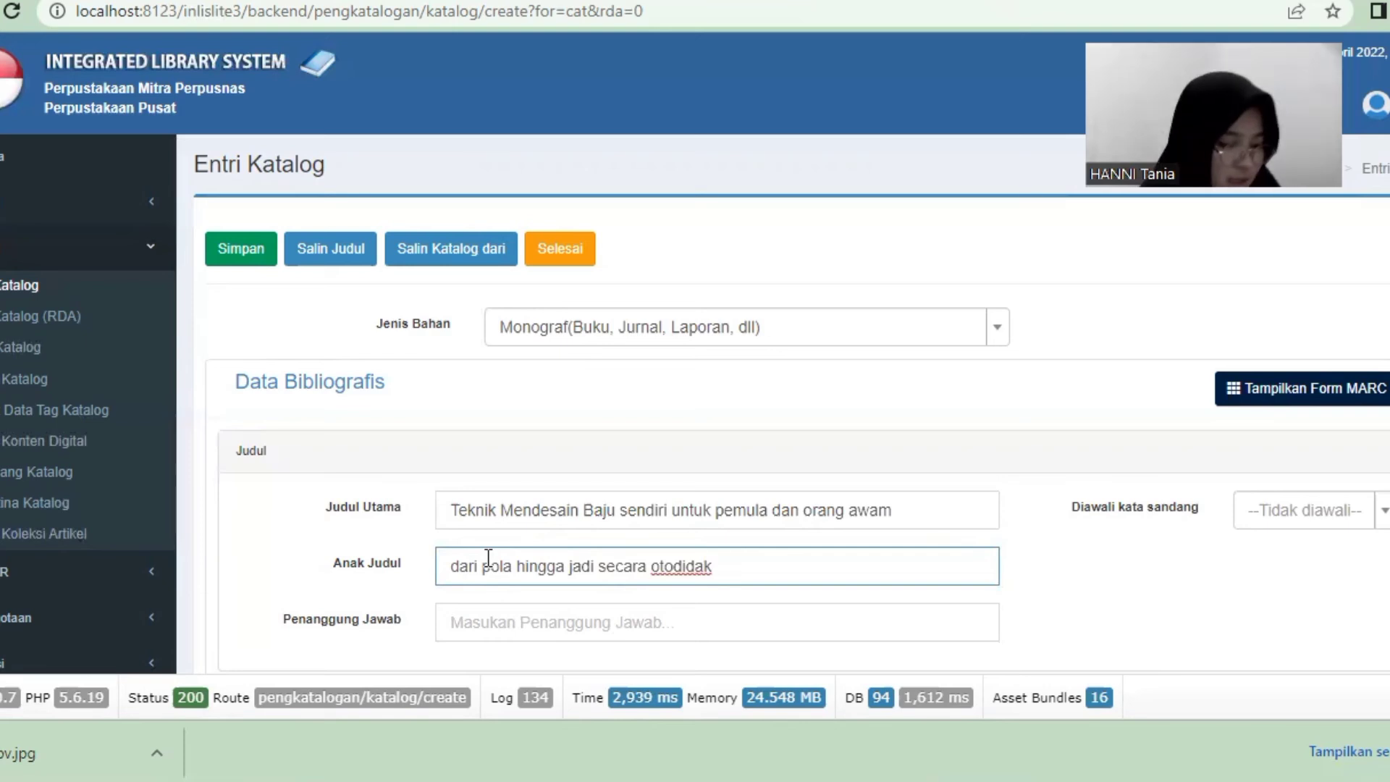
# Enter the author's name as both the Penanggung Jawab and the Tajuk Pengarang Utama, with the heading kept as Nama Orang.
pyautogui.click(612, 621)
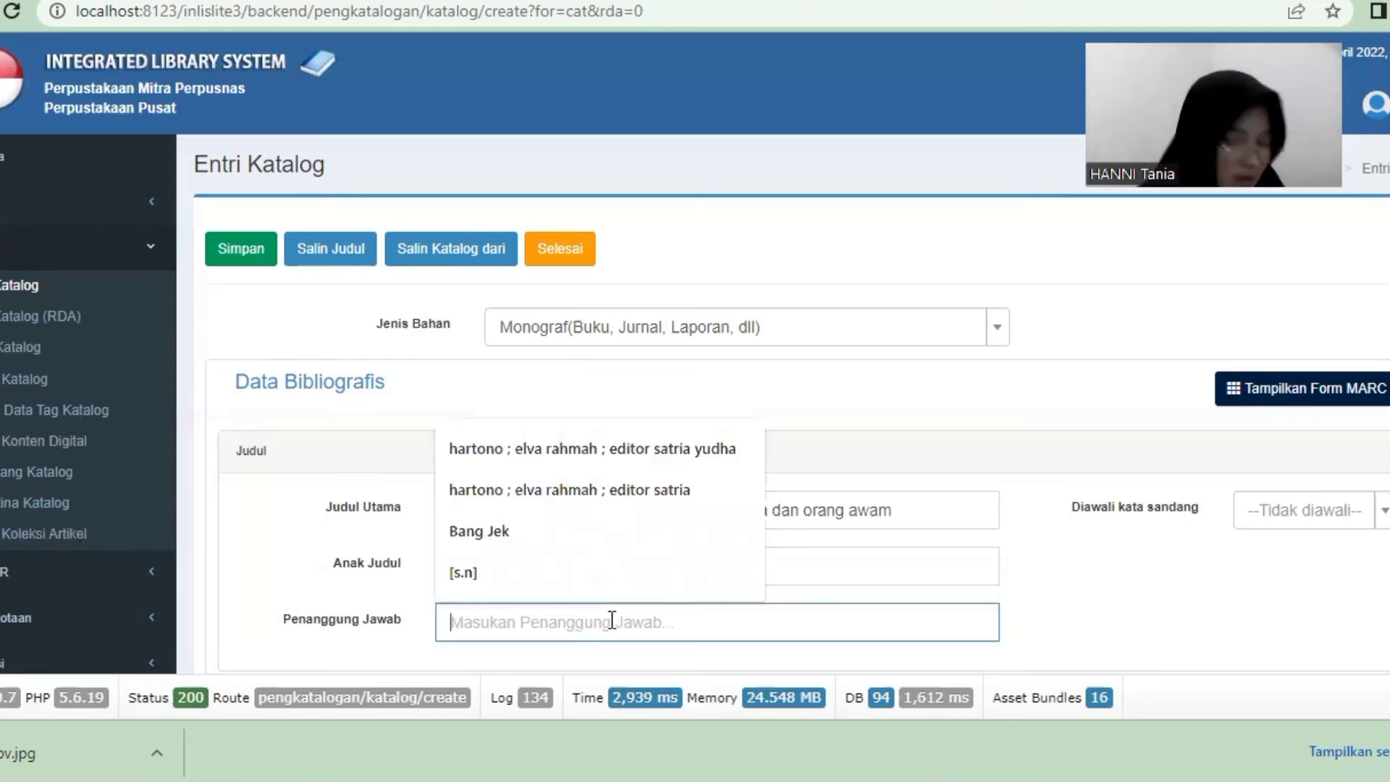
pyautogui.write('Rasty E')
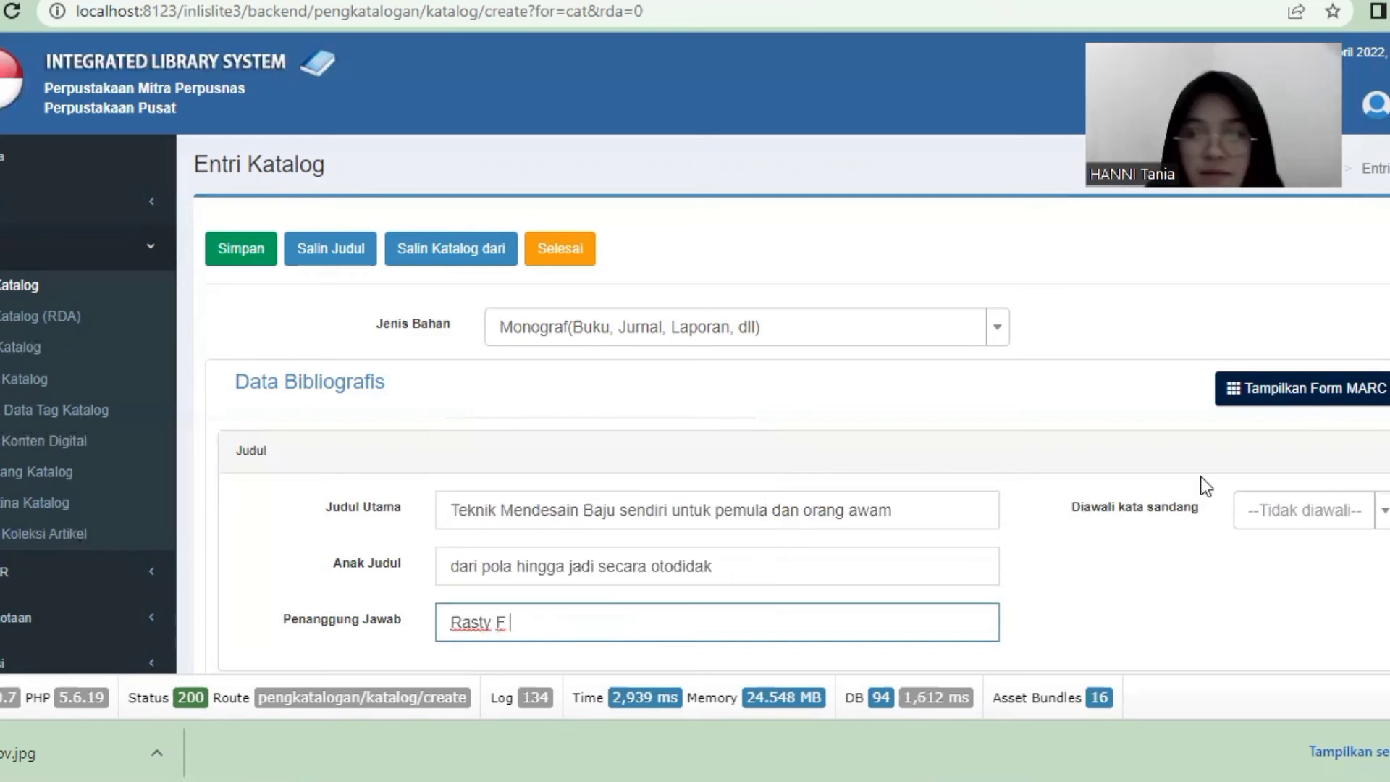
pyautogui.scroll(-1, 1093, 516)
pyautogui.scroll(-5, 1009, 354)
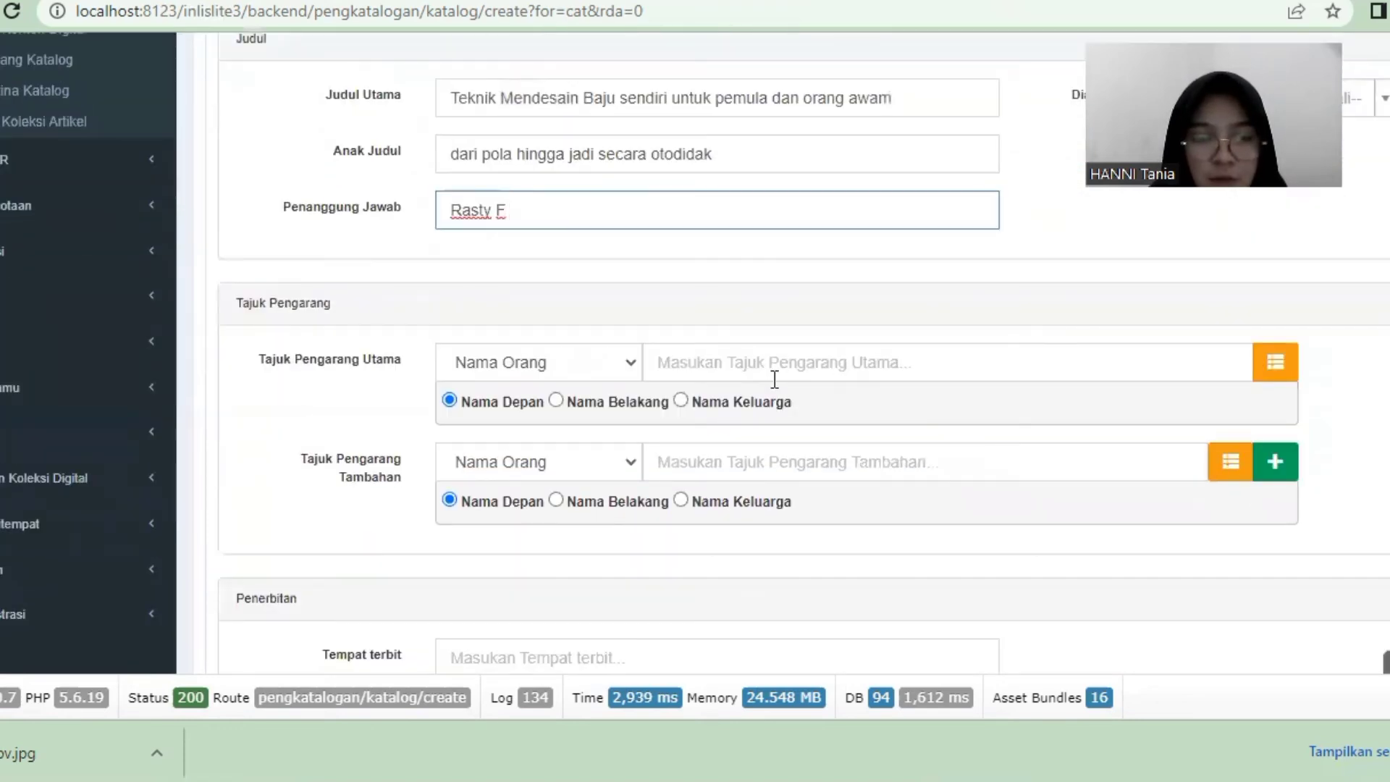
pyautogui.click(747, 368)
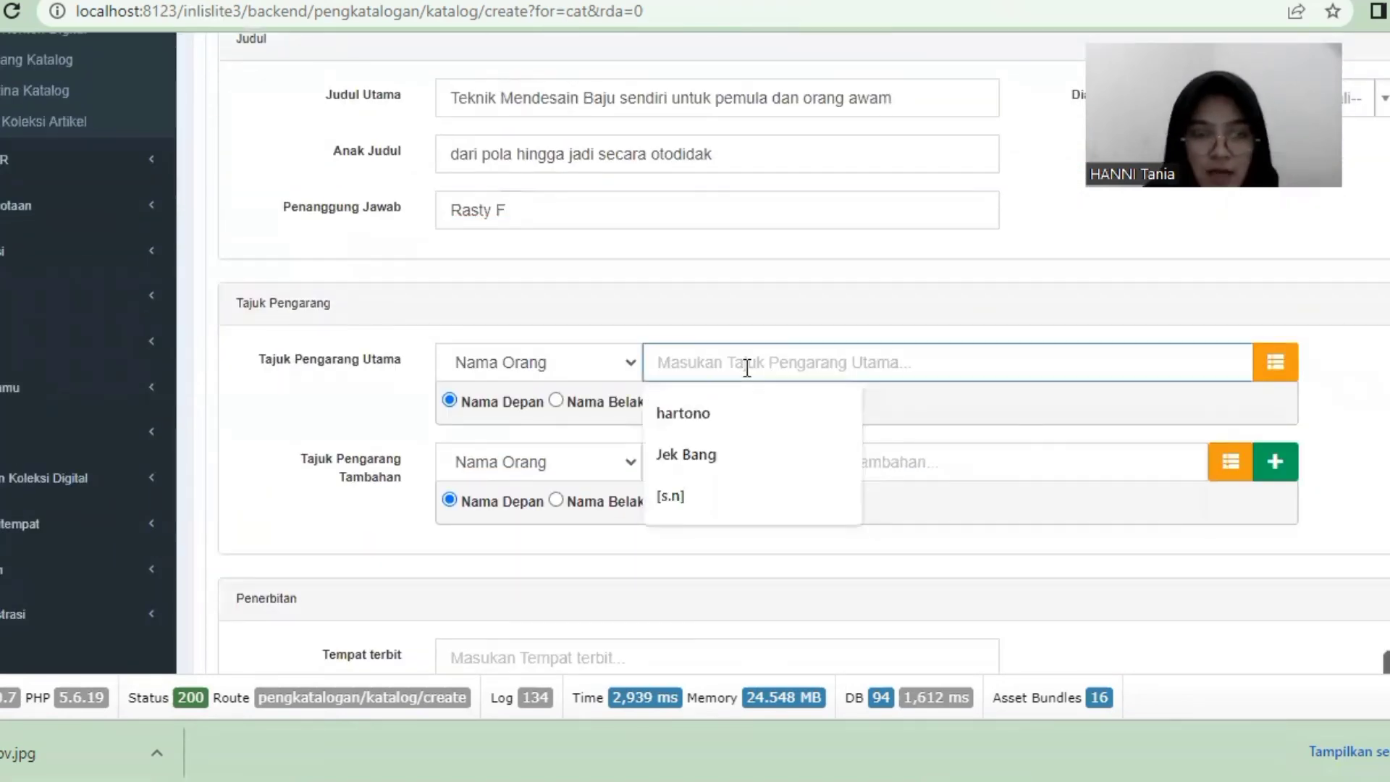
pyautogui.write('Rast')
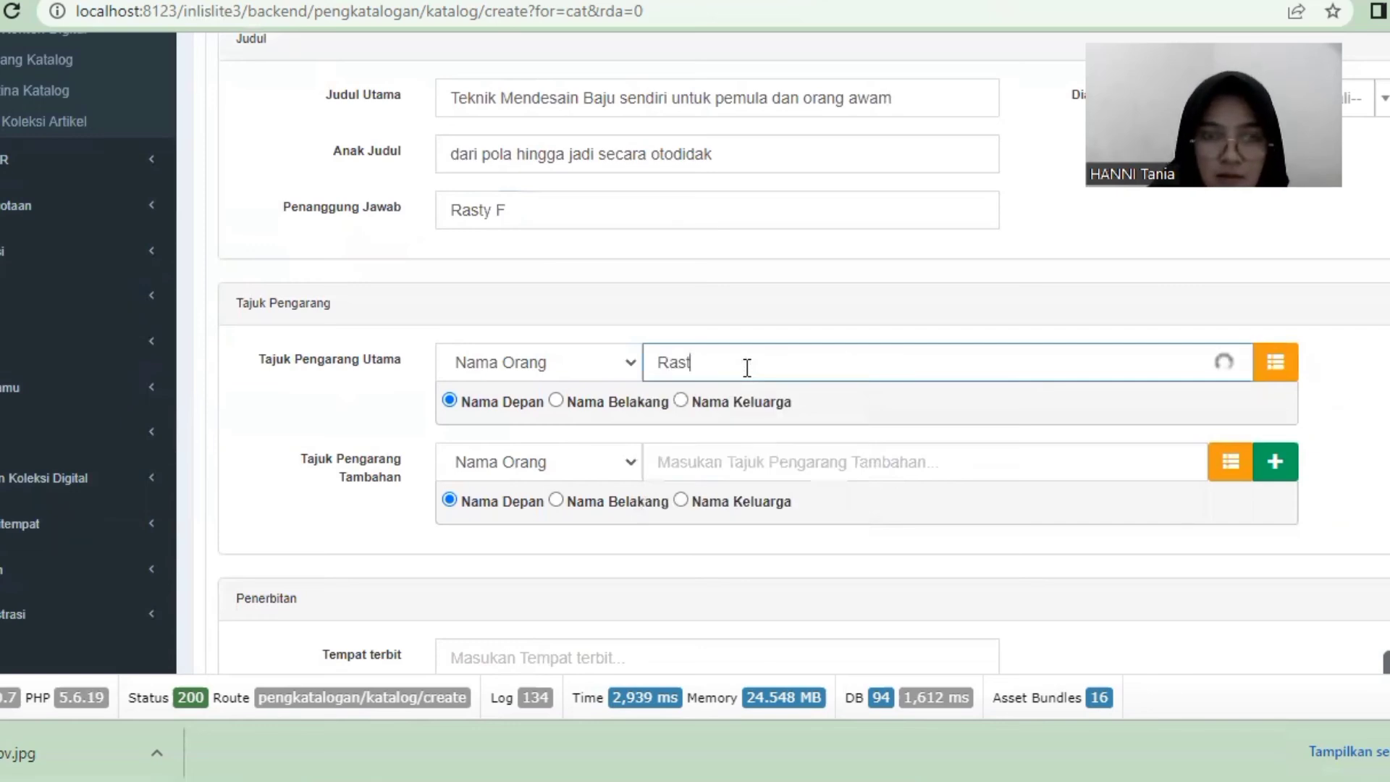
pyautogui.write('y F')
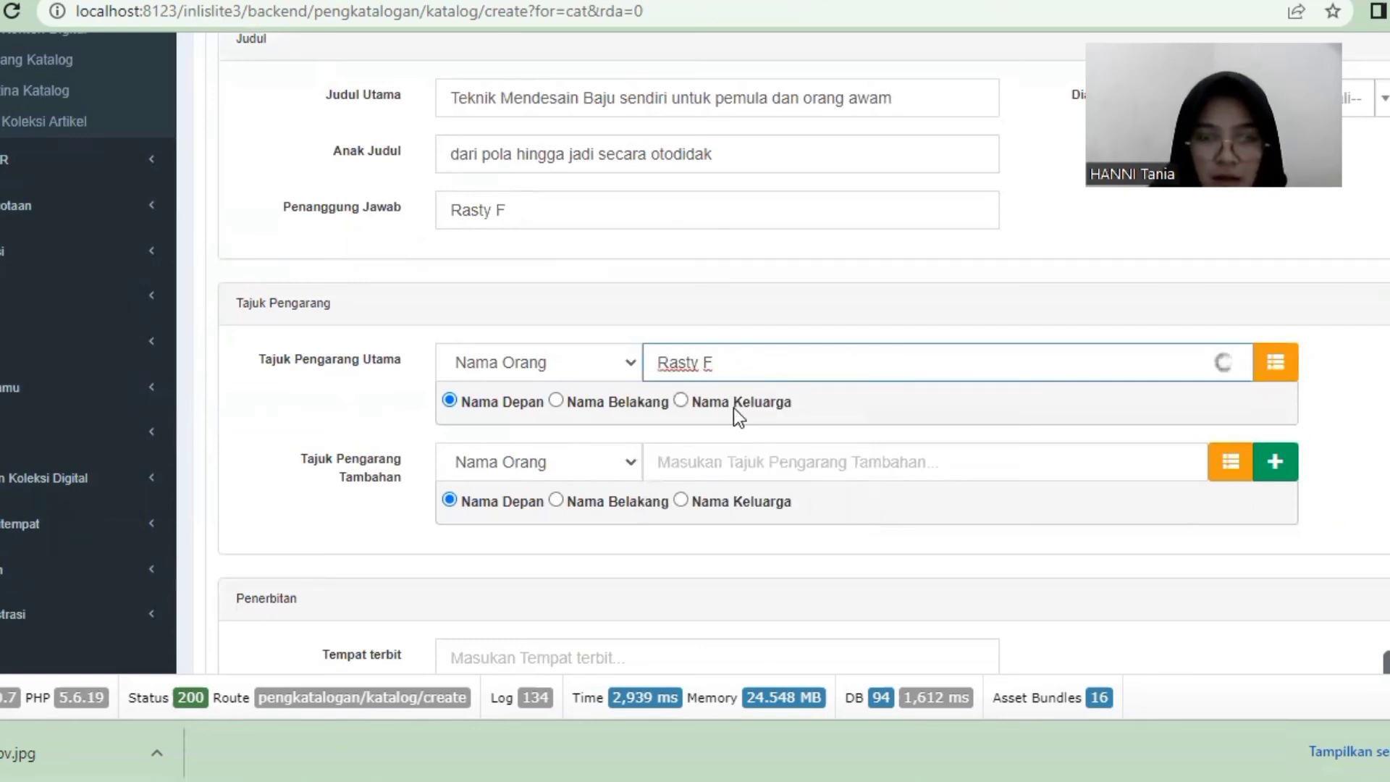
# Enter the additional author's name as the Tajuk Pengarang Tambahan.
pyautogui.click(722, 450)
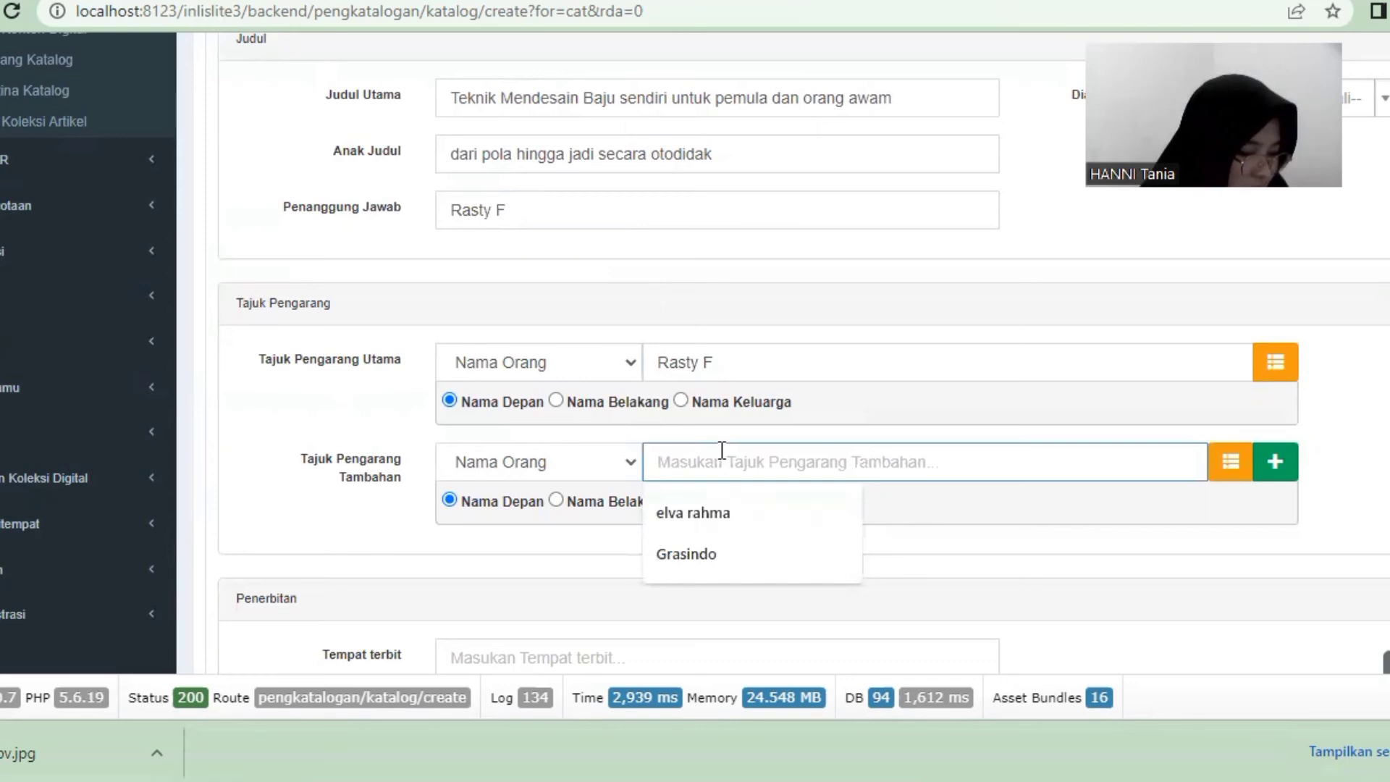
pyautogui.write('Bang')
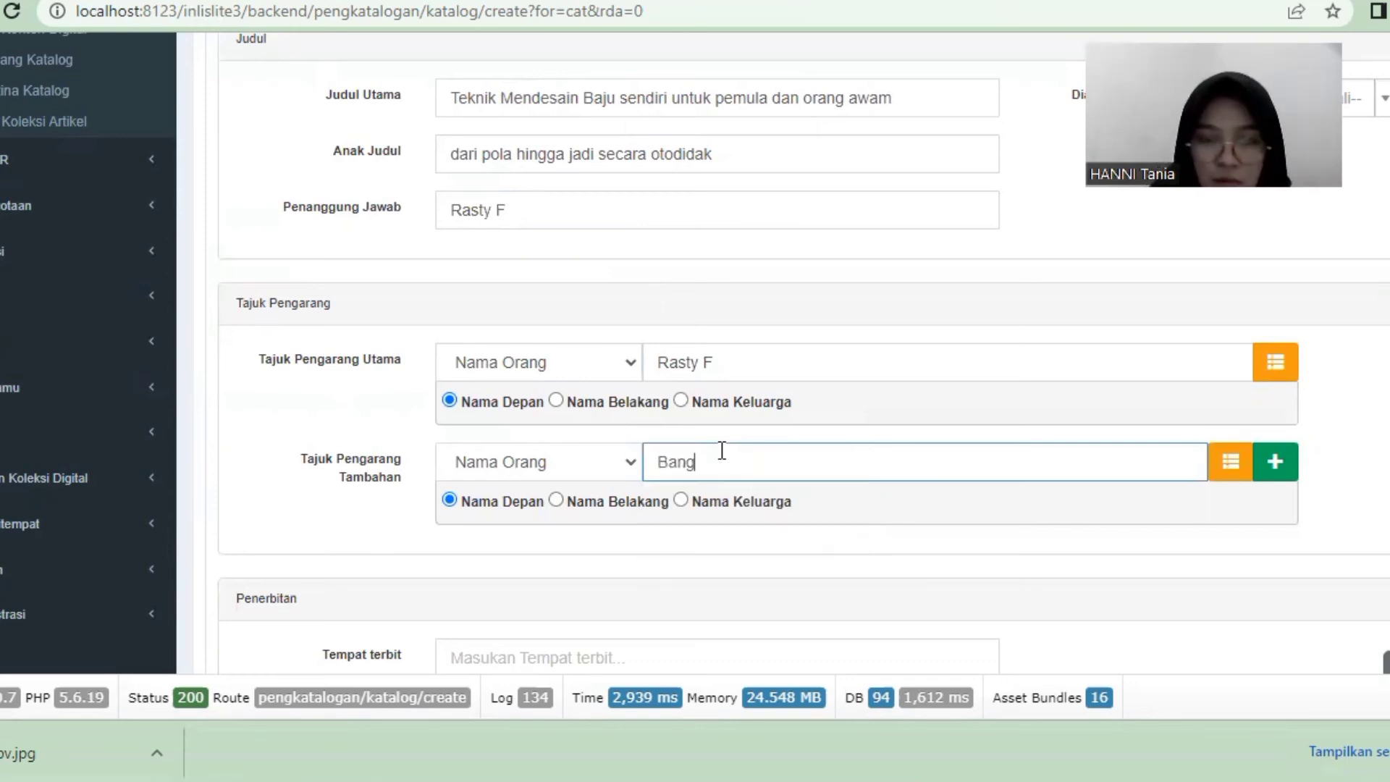
pyautogui.write(' jo')
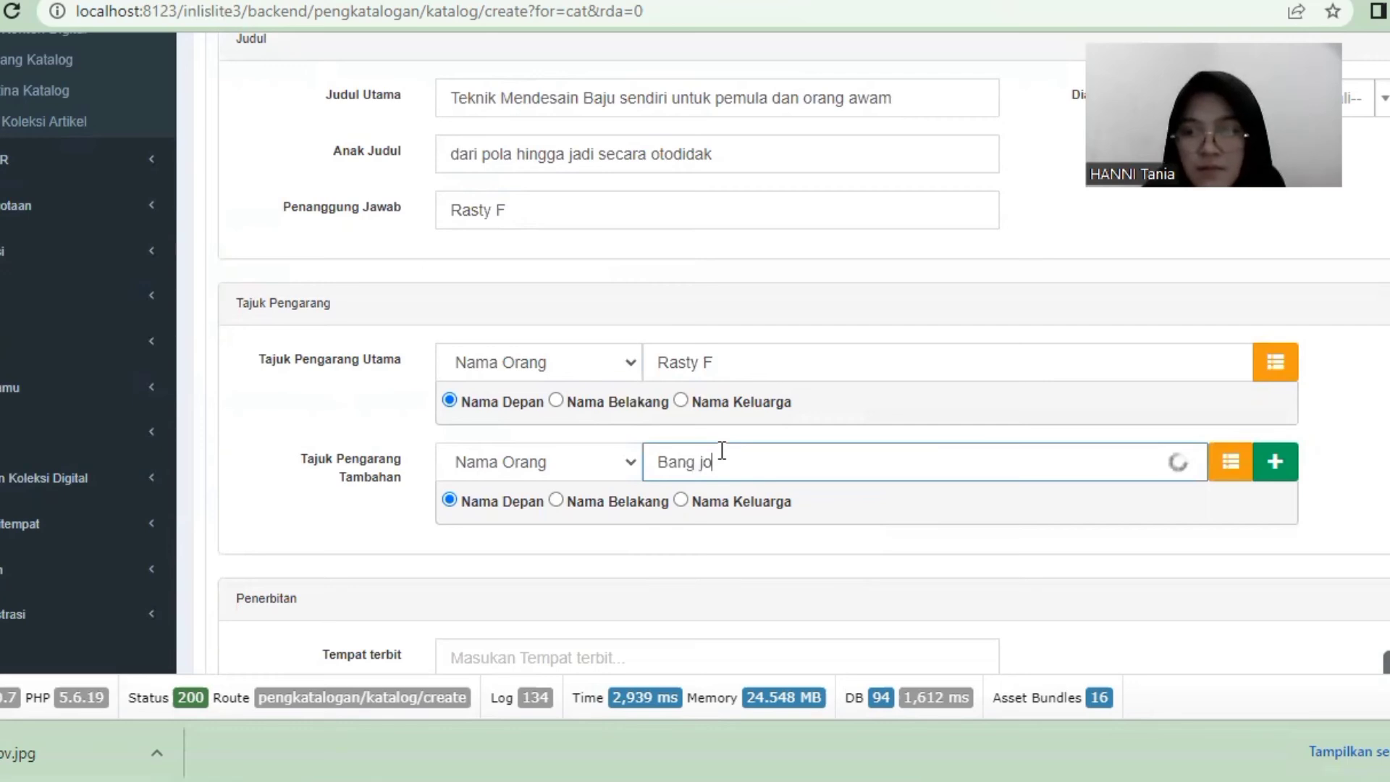
# Fill in the Penerbitan details with Tempat terbit "Jakarta Timur", Penerbit "Dua Media" and Tahun terbit 2016.
pyautogui.scroll(-5, 999, 403)
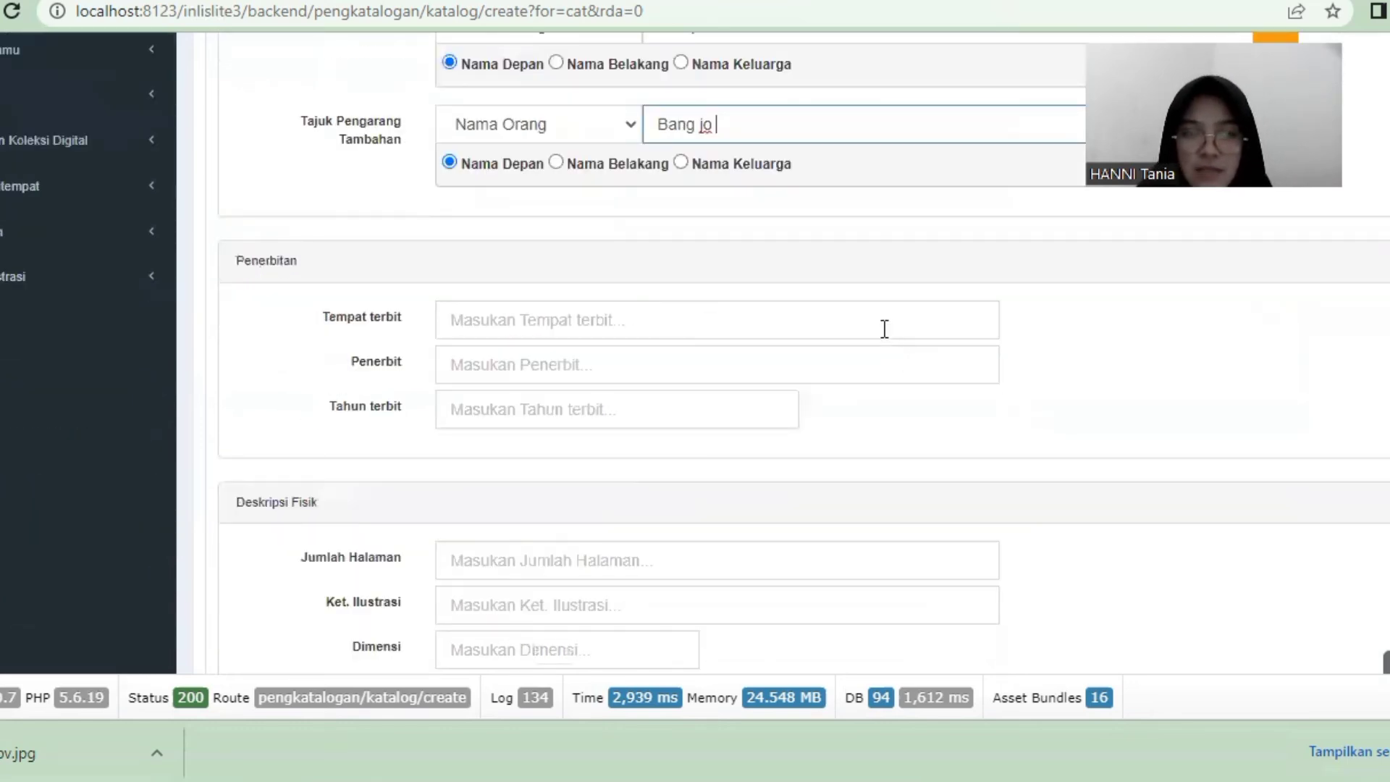
pyautogui.click(885, 329)
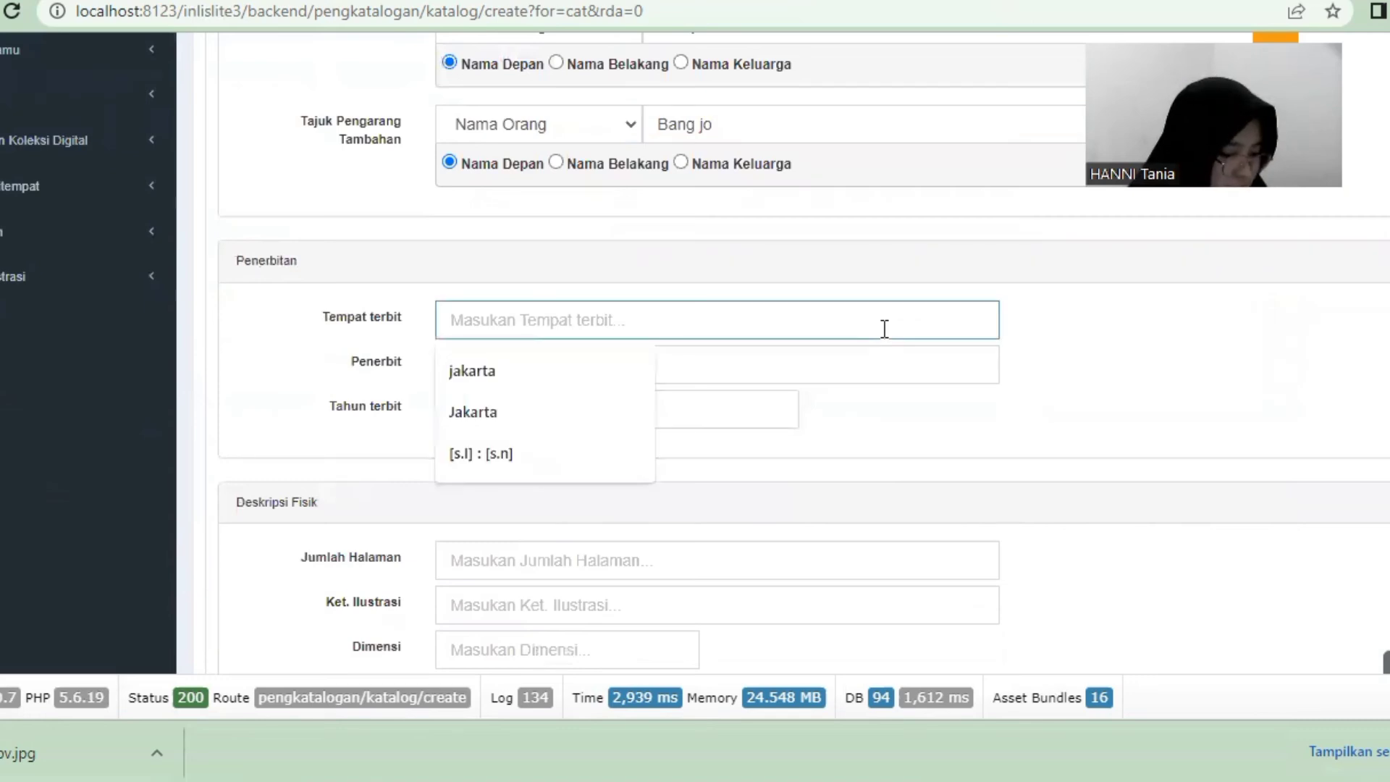
pyautogui.write('Ja')
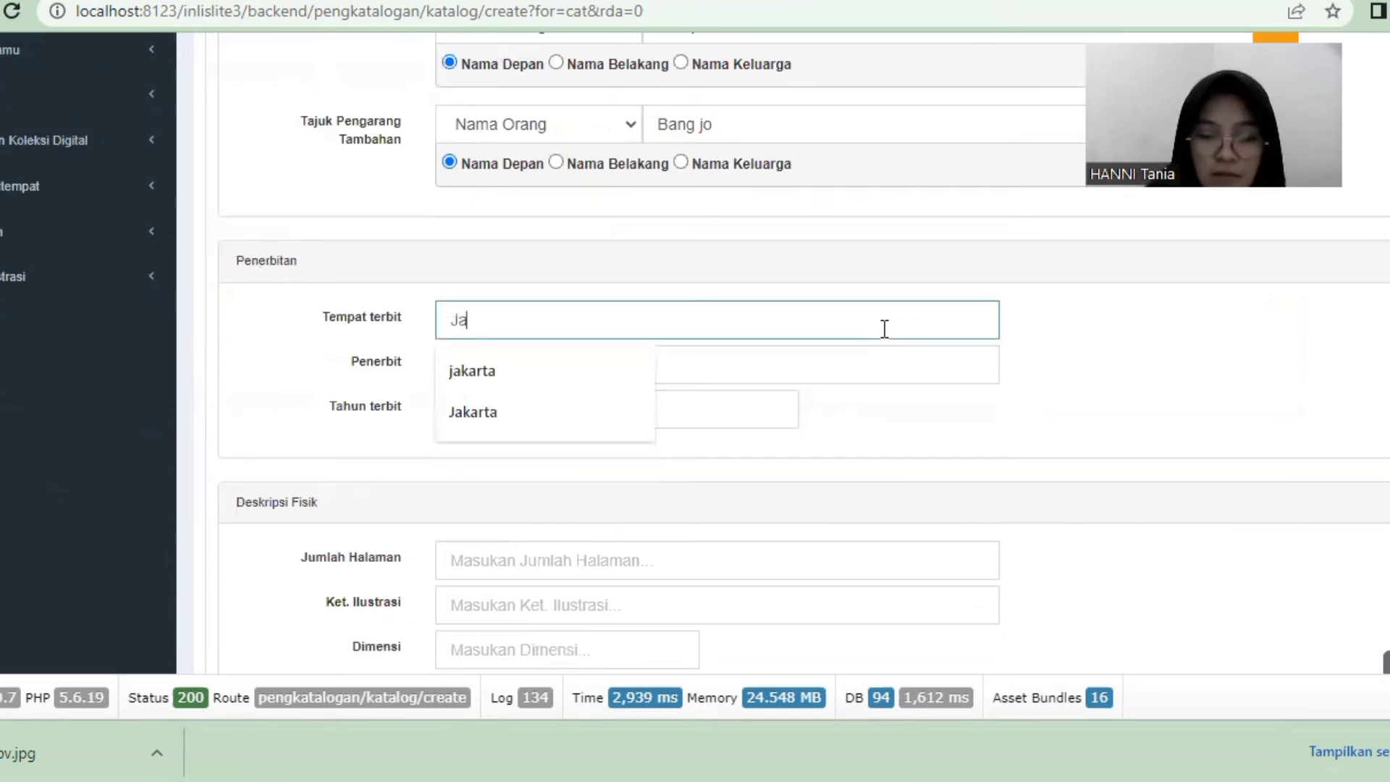
pyautogui.write('karta Timur')
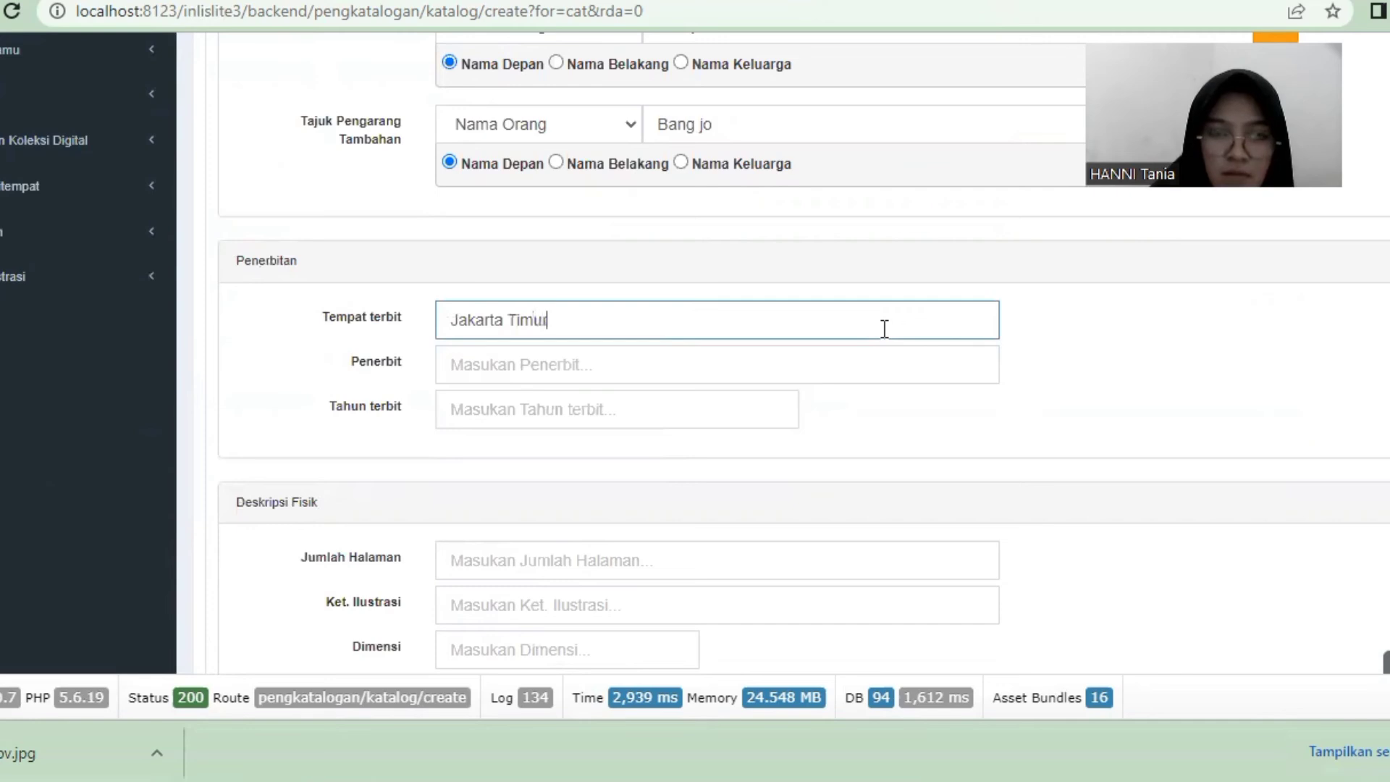
pyautogui.click(802, 358)
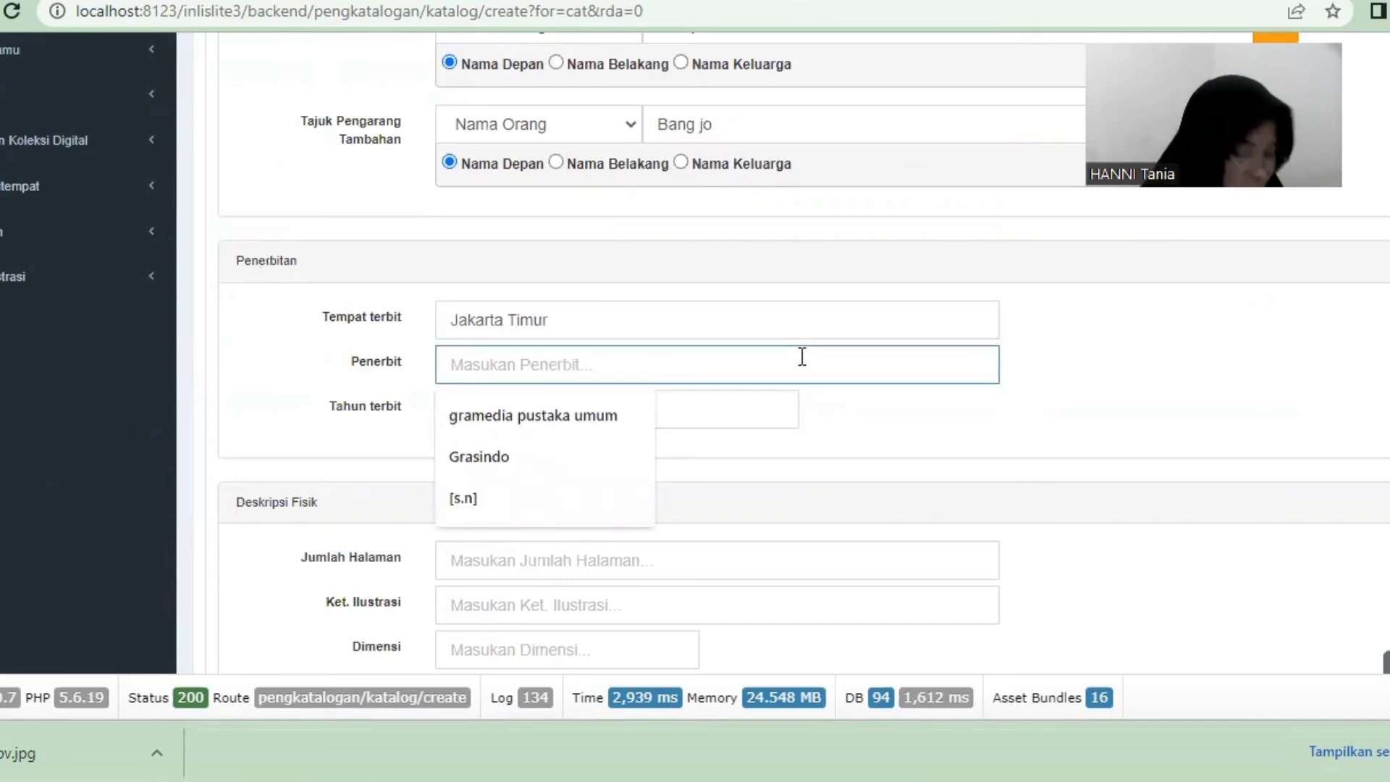
pyautogui.write('Dua M')
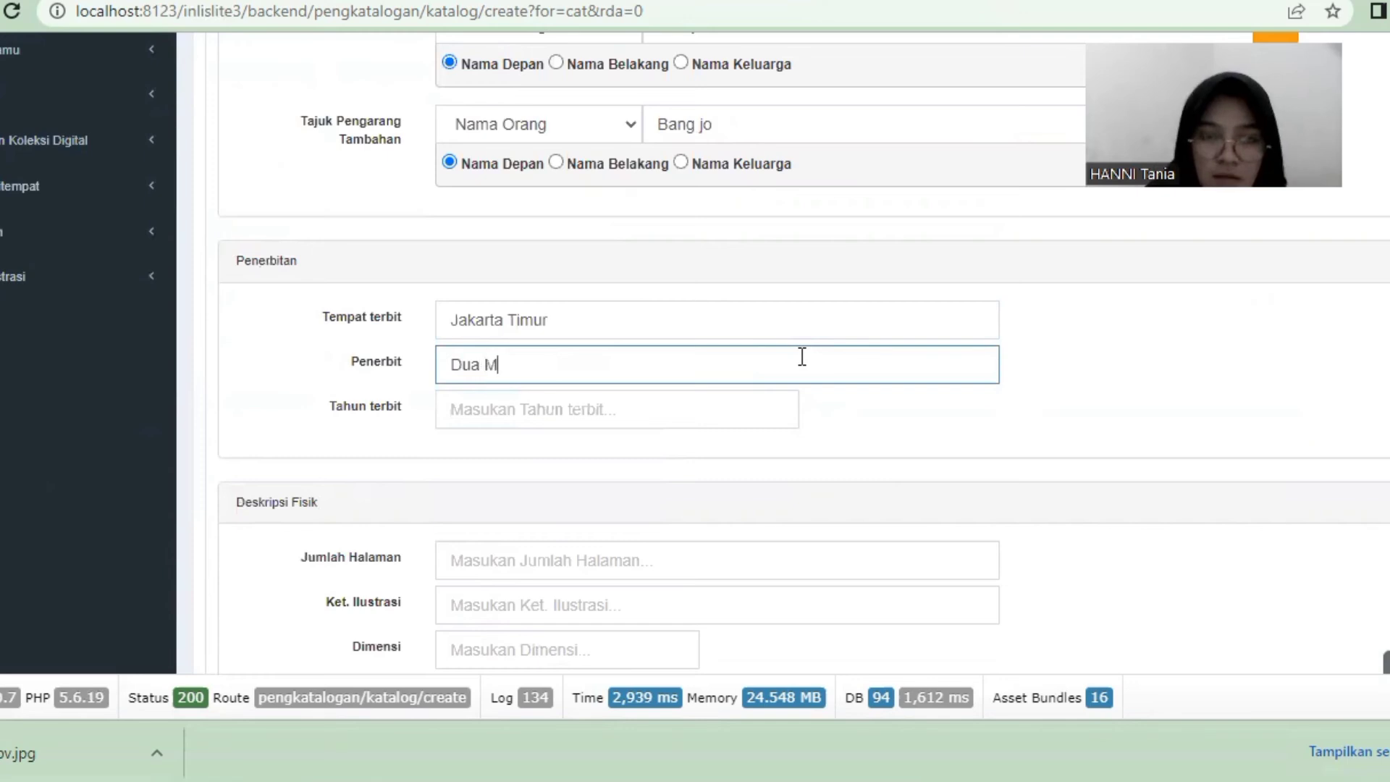
pyautogui.write('edia')
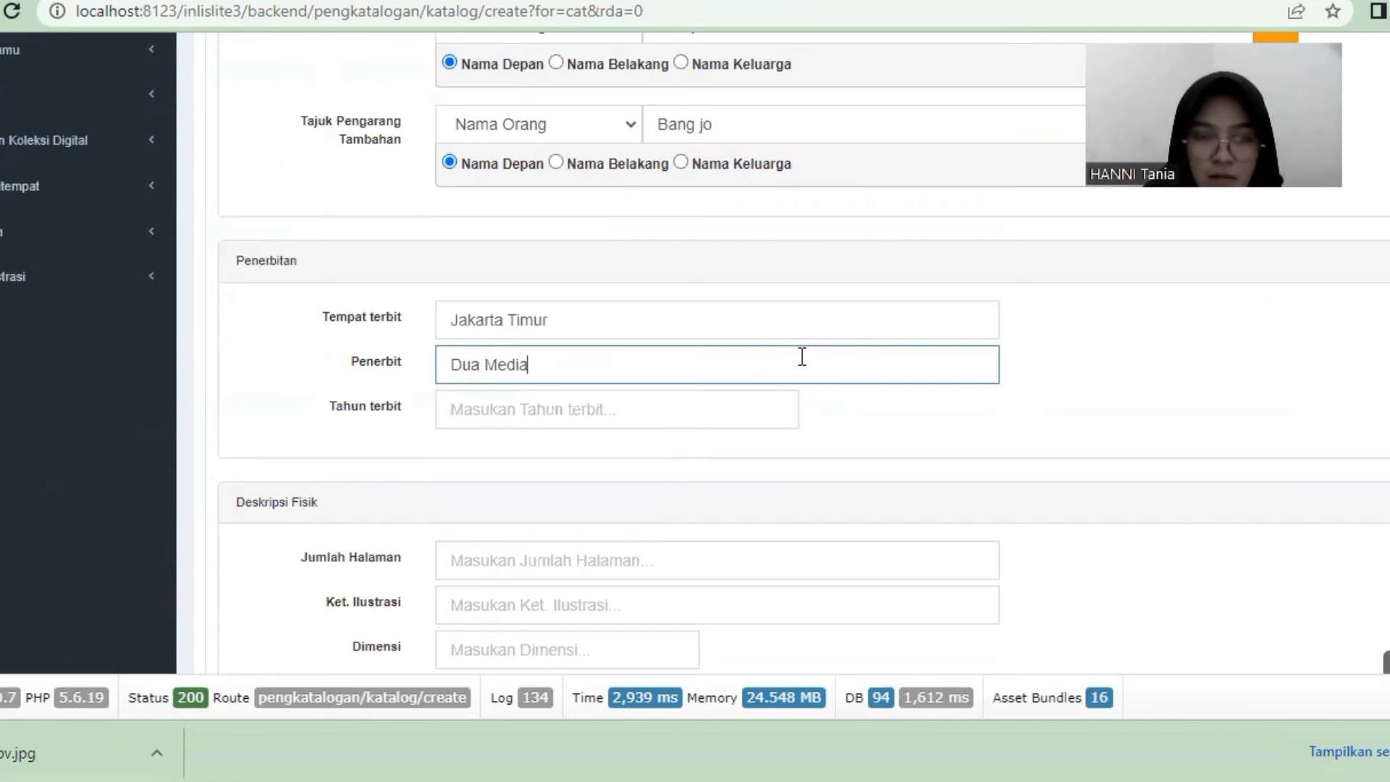
pyautogui.click(699, 416)
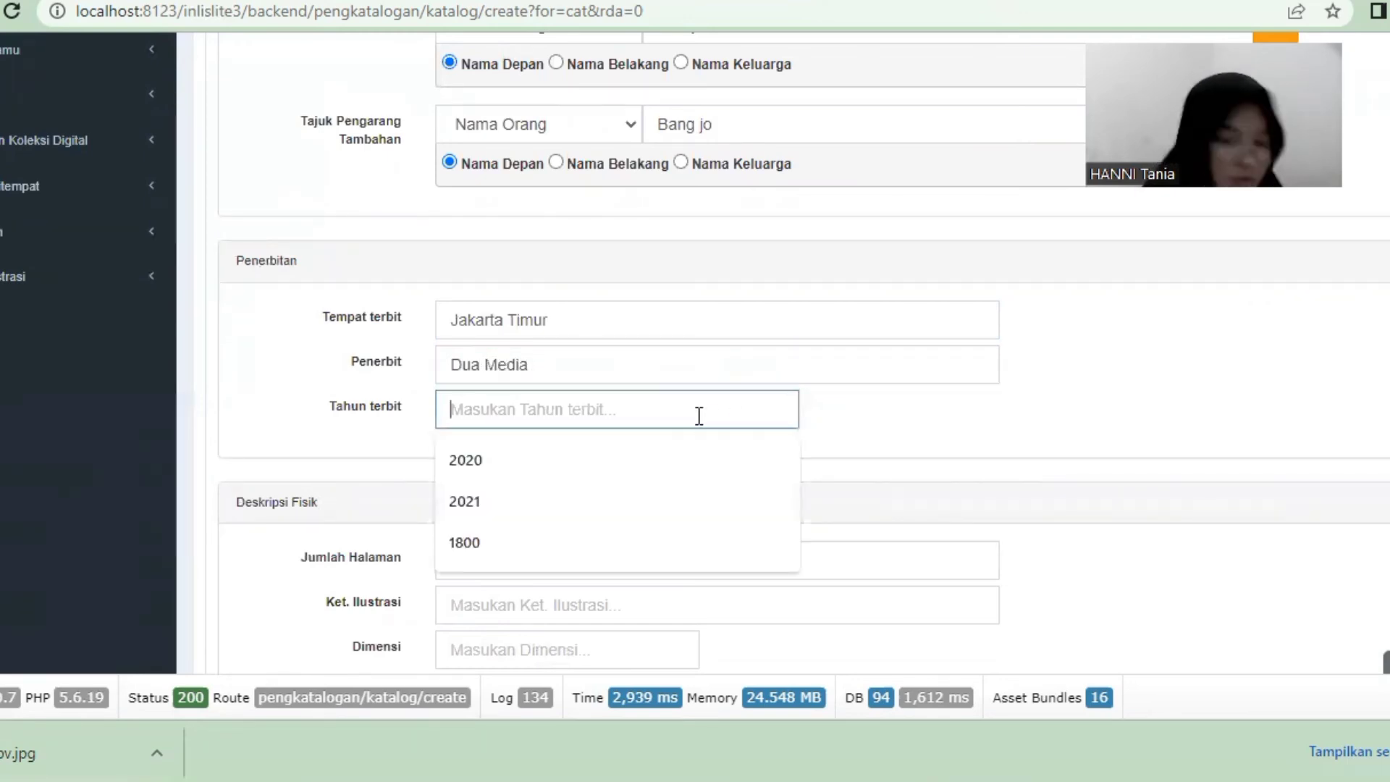
pyautogui.write('2016b')
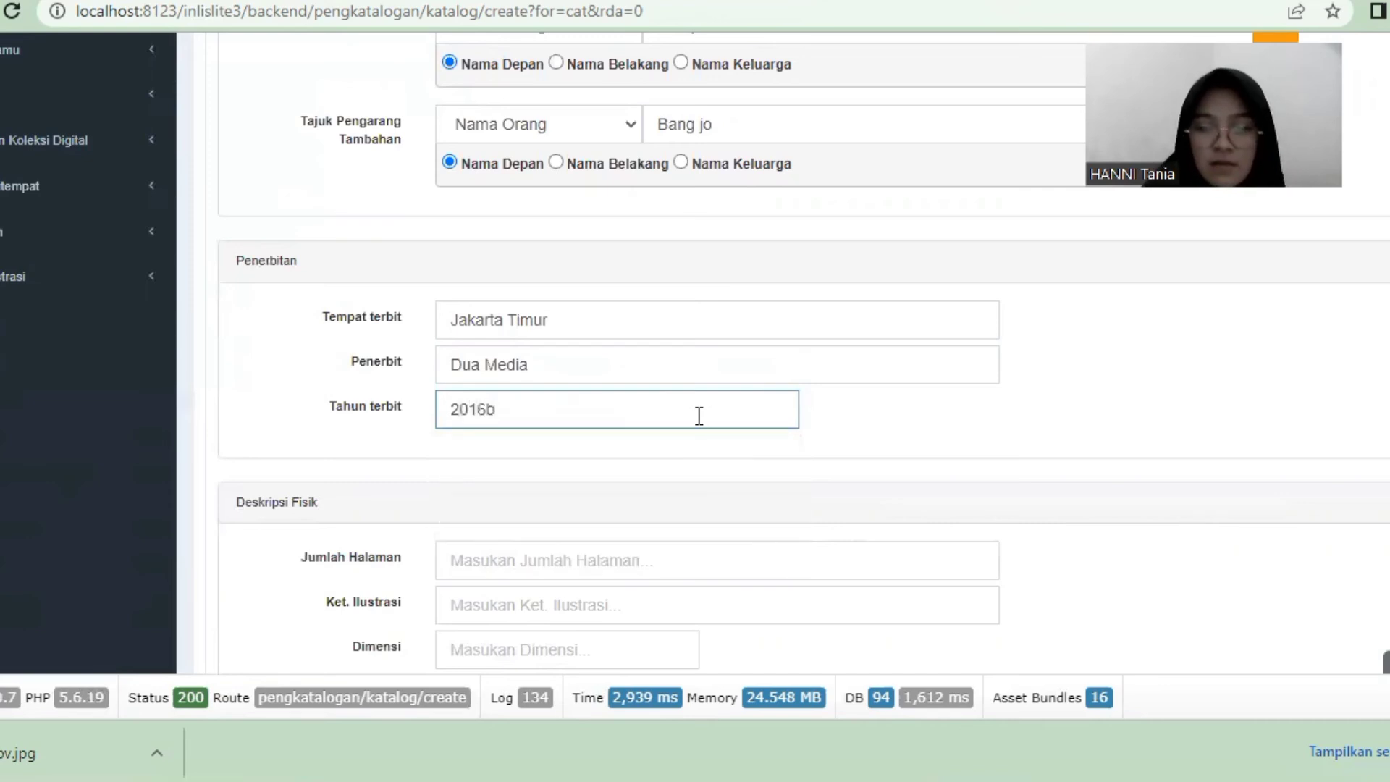
pyautogui.press('BackSpace')
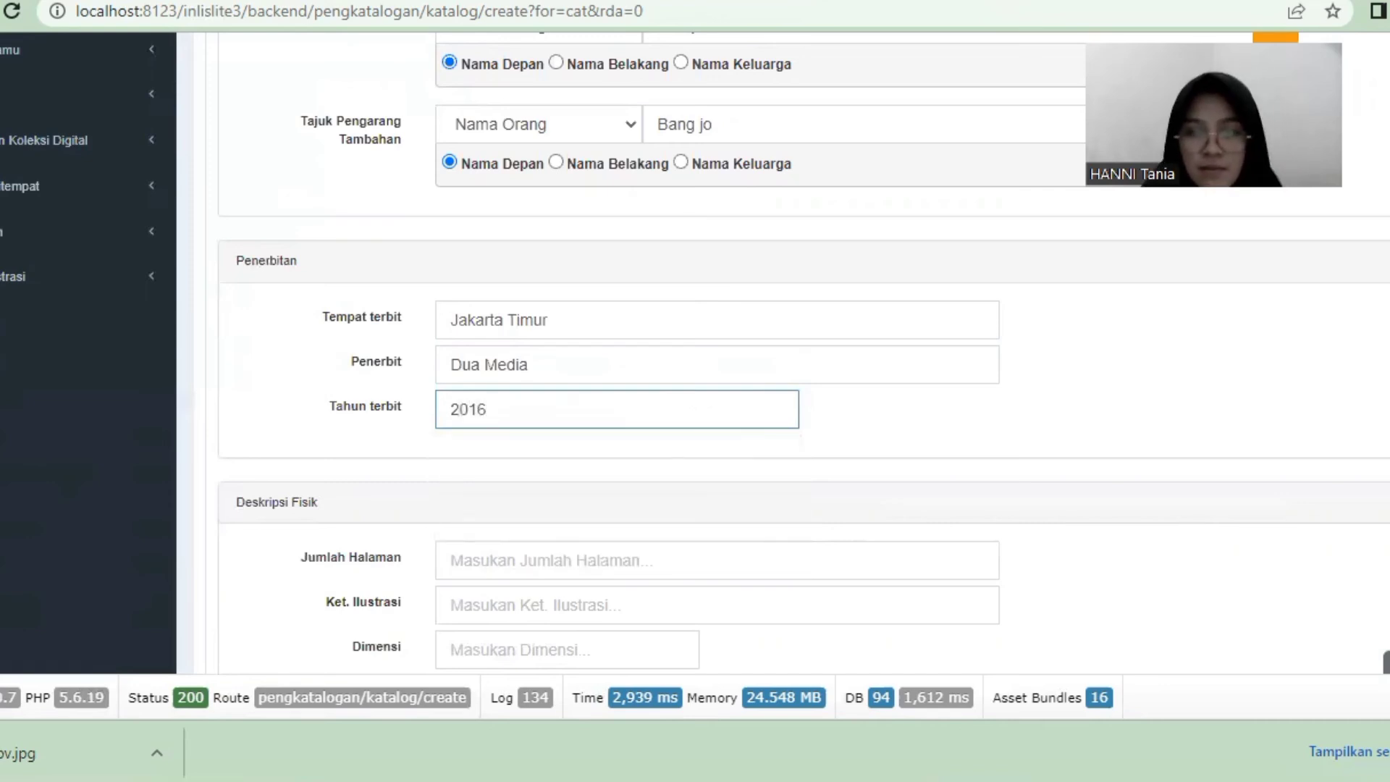
# Fill in the Deskripsi Fisik with Jumlah Halaman "88 hlm", Ket. Ilustrasi "ilus" and Dimensi "24 cm".
pyautogui.scroll(-2, 1014, 406)
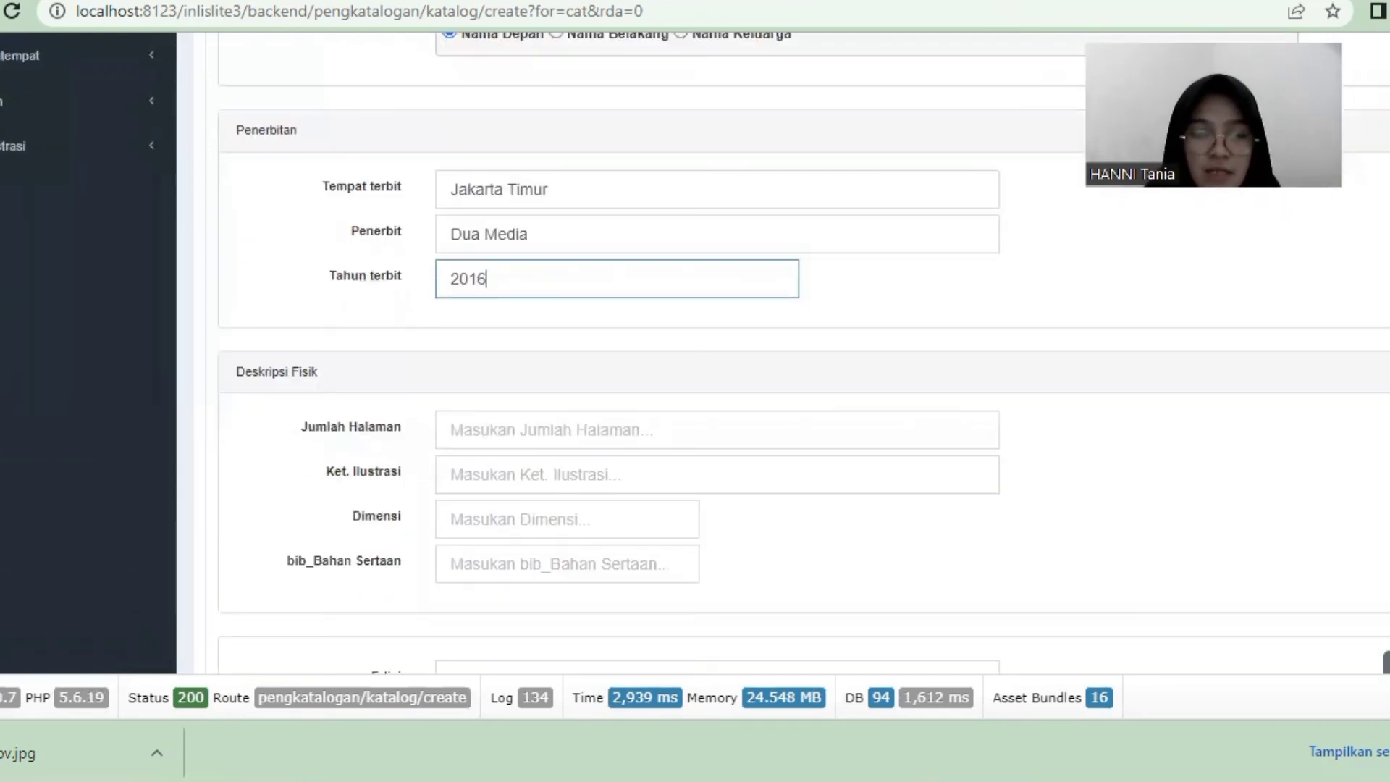
pyautogui.click(818, 431)
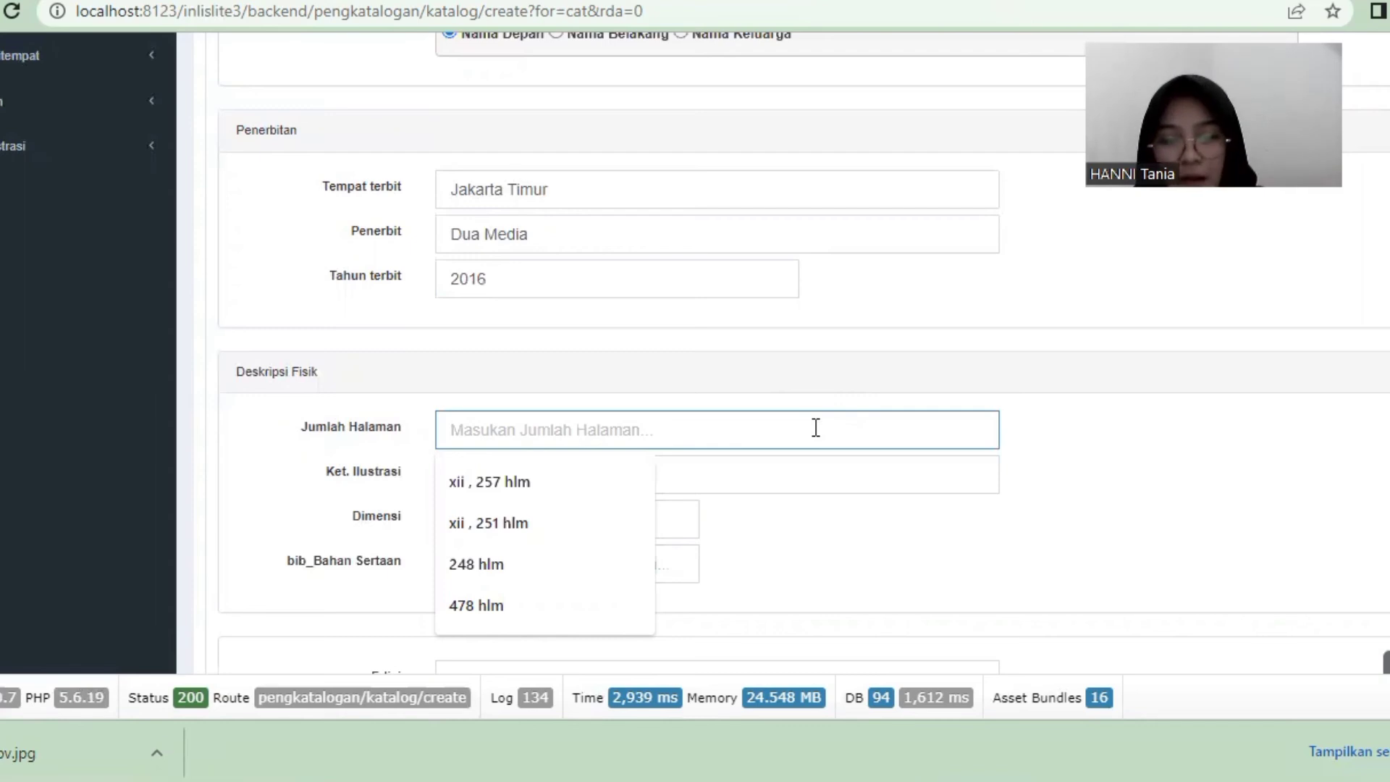
pyautogui.write('88 hlm')
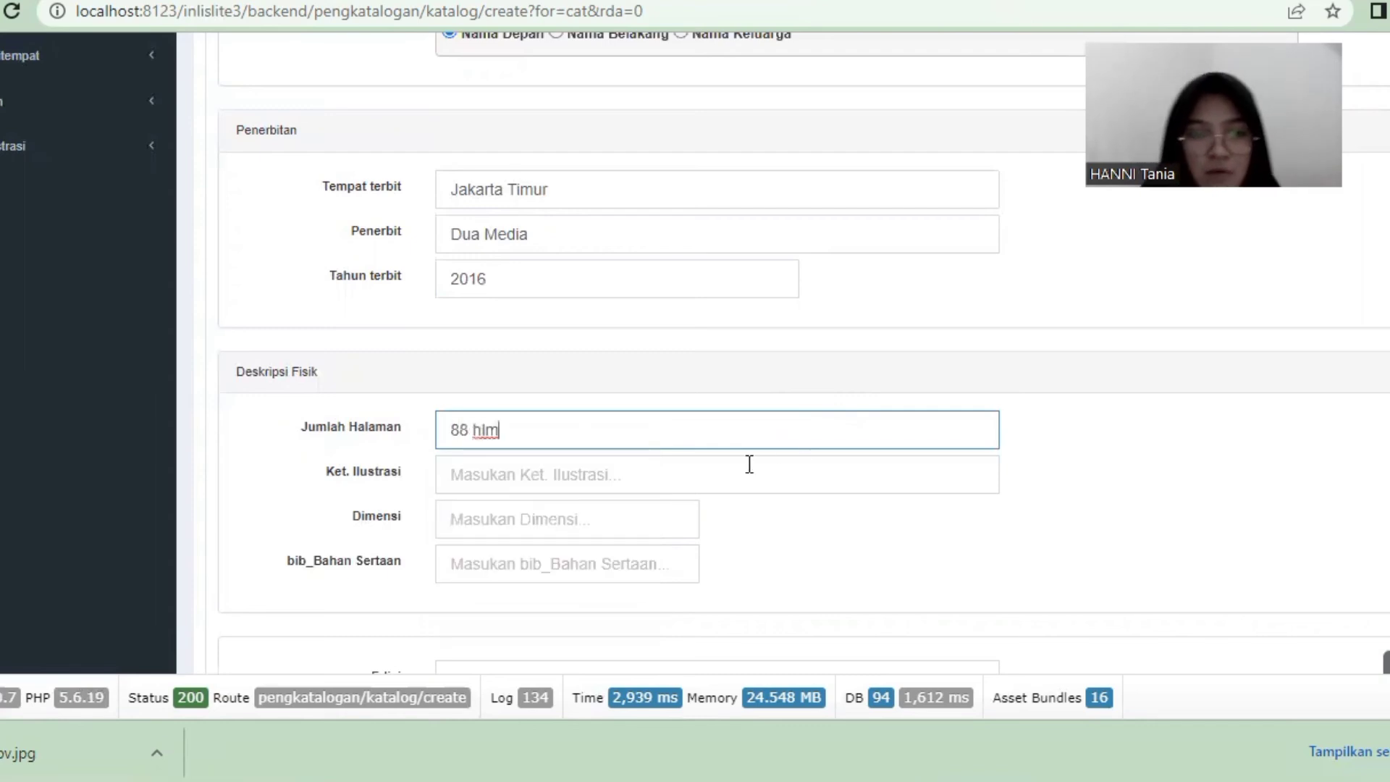
pyautogui.click(750, 464)
pyautogui.write('ilus')
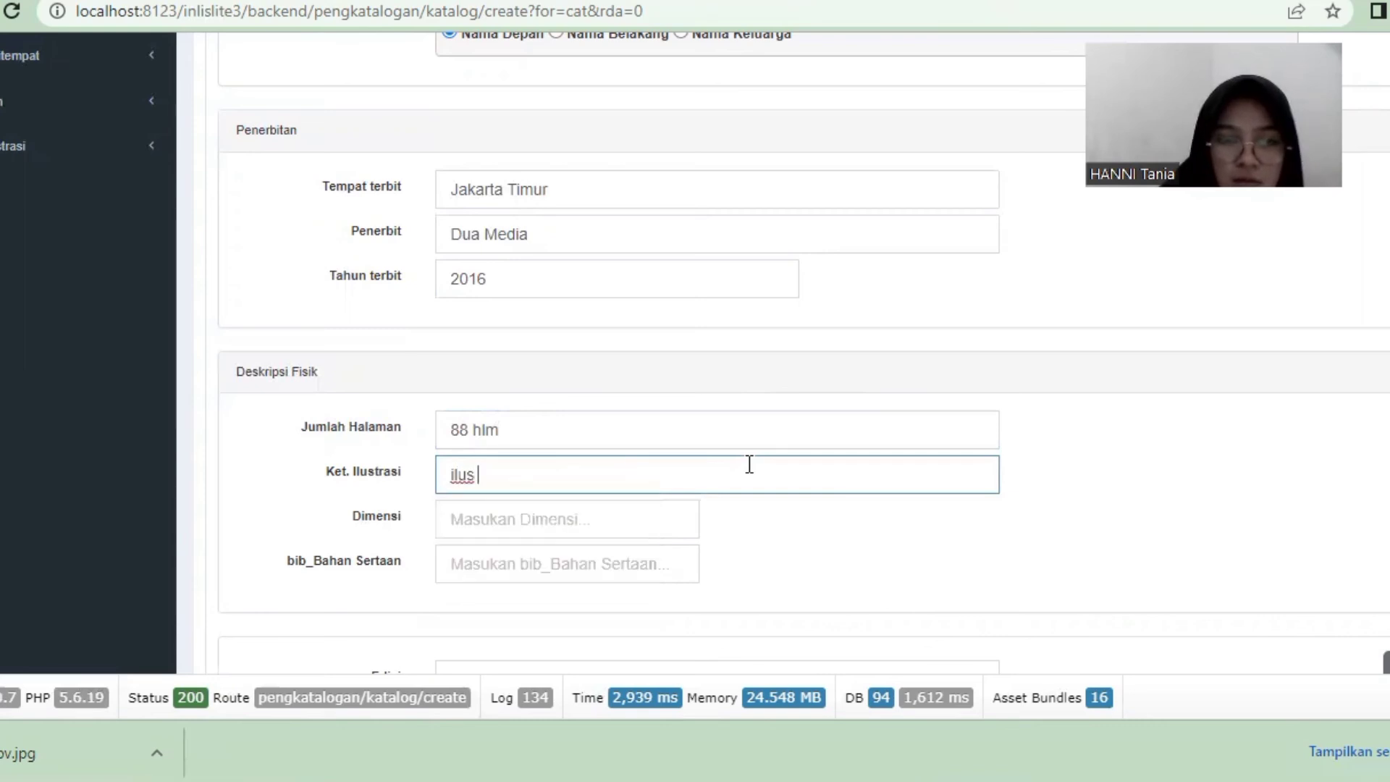
pyautogui.click(683, 515)
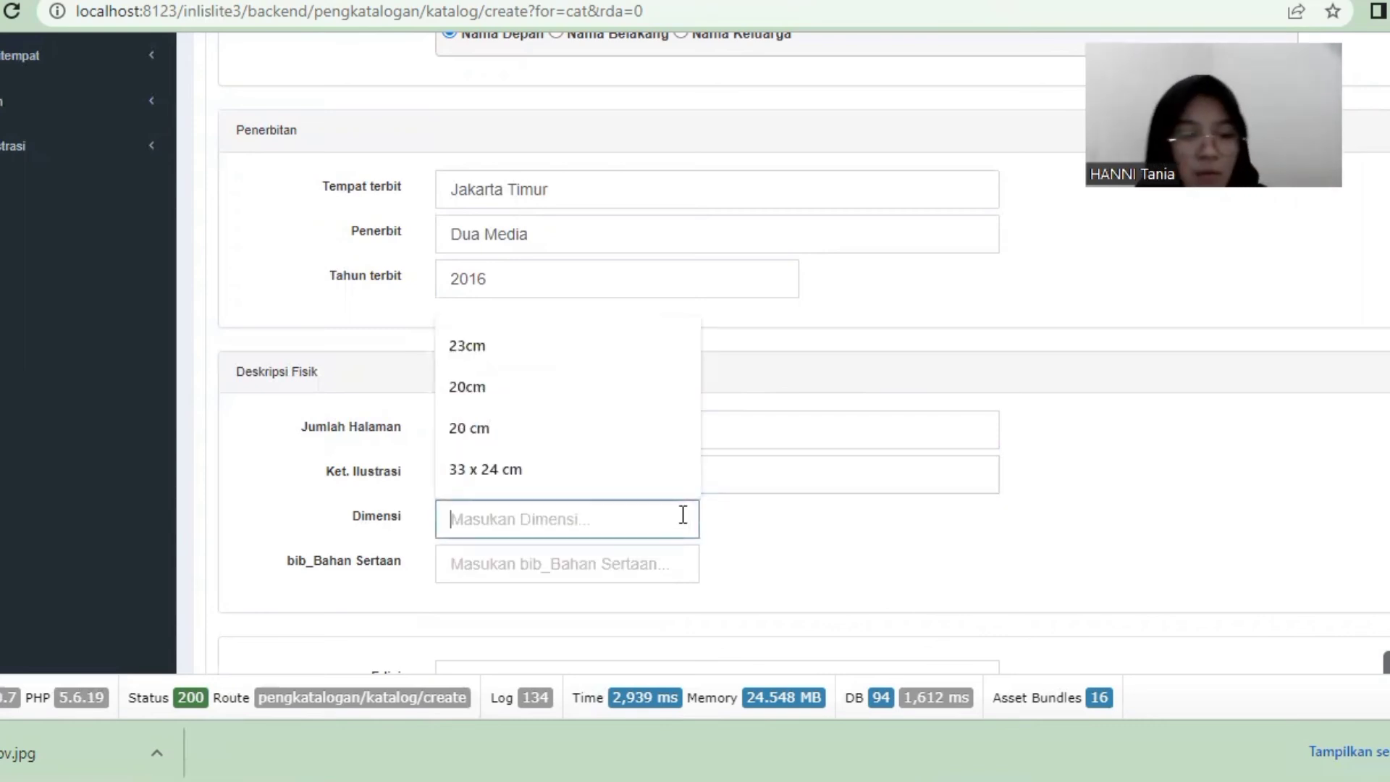
pyautogui.write('24 cm')
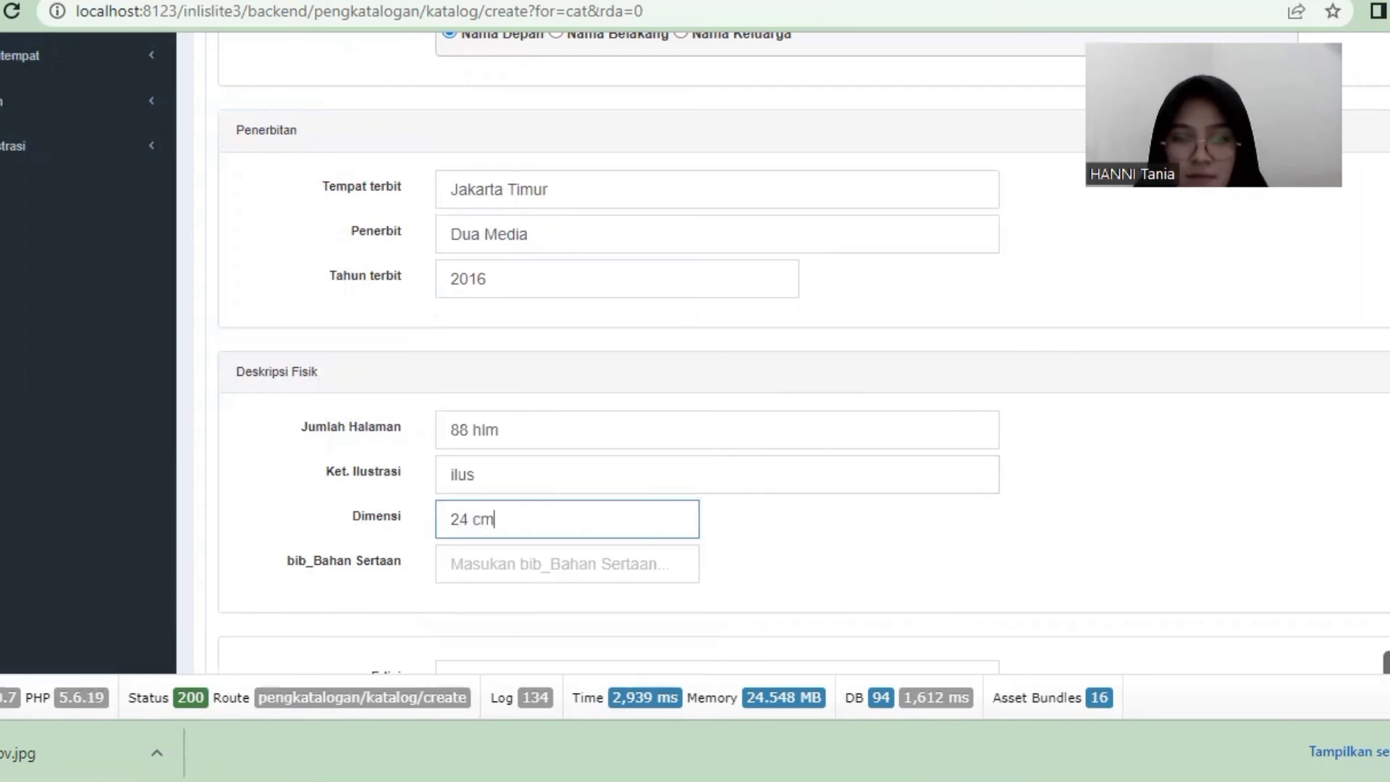
# Set the Edisi to 1 and enter the author's name as the Subjek, with the type kept as Nama Orang.
pyautogui.scroll(-8, 797, 355)
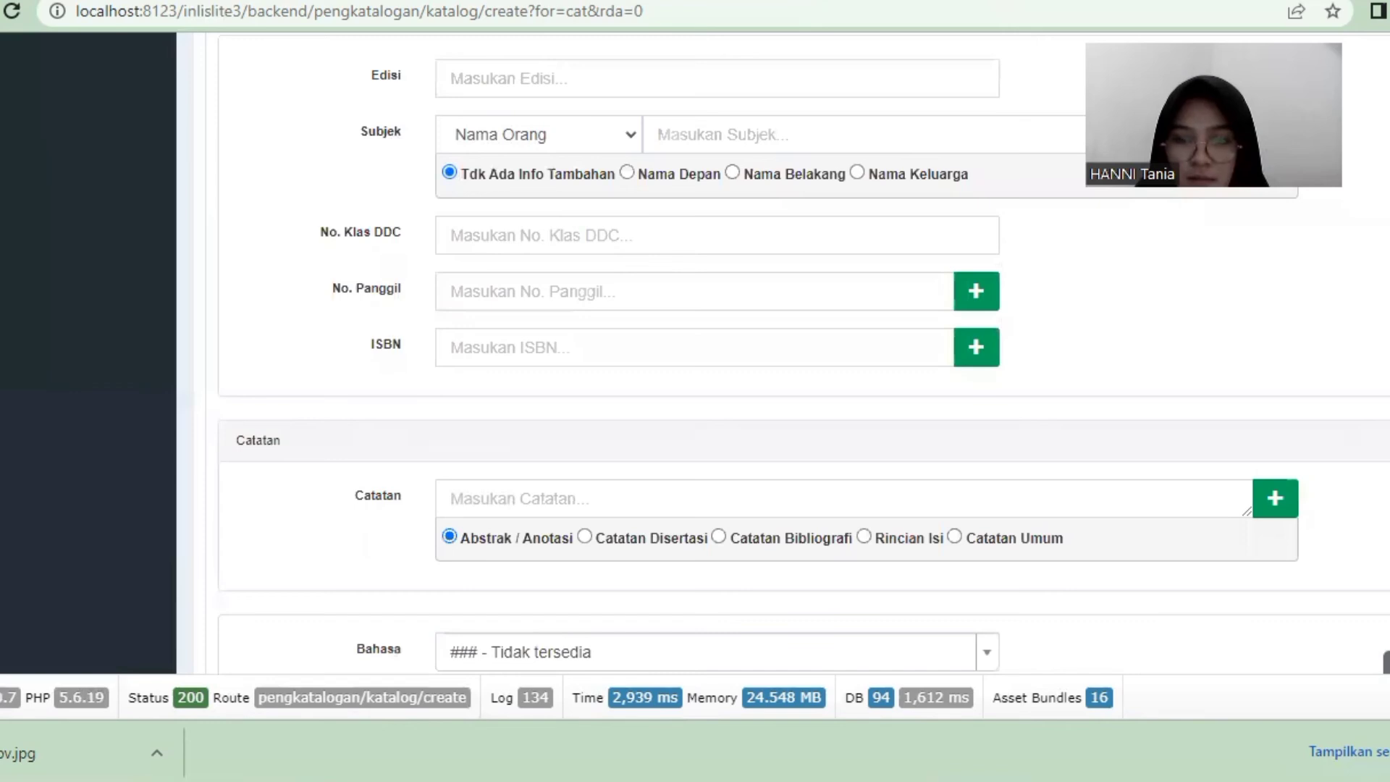
pyautogui.scroll(5, 797, 355)
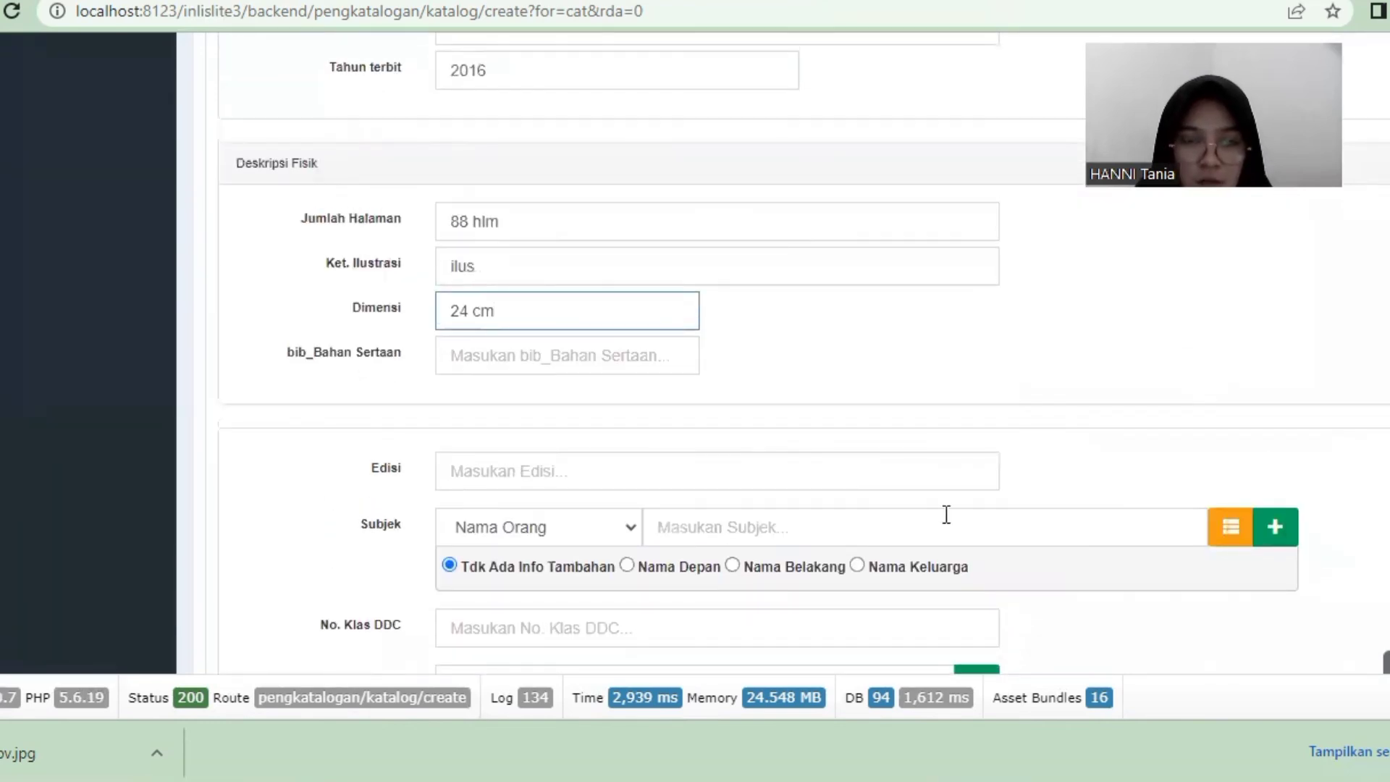
pyautogui.click(909, 471)
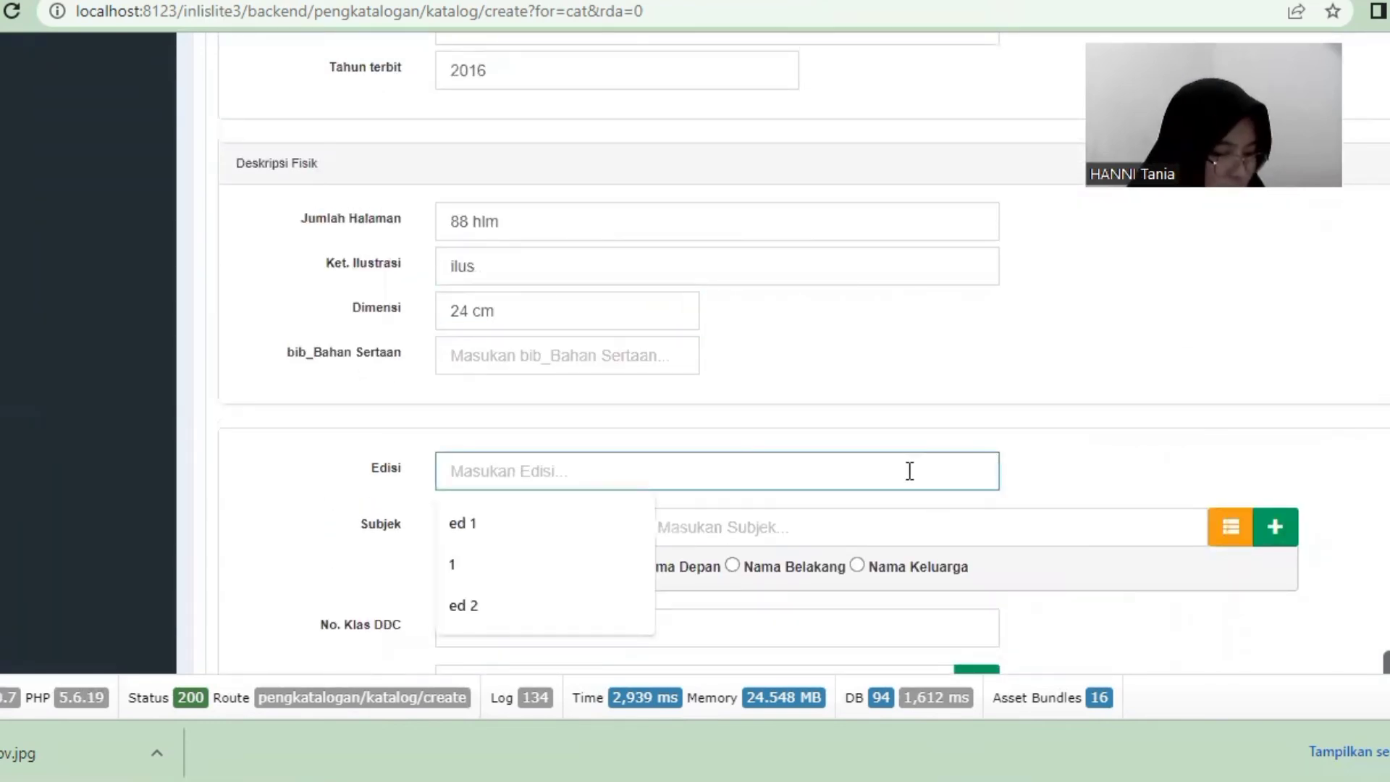
pyautogui.write('1')
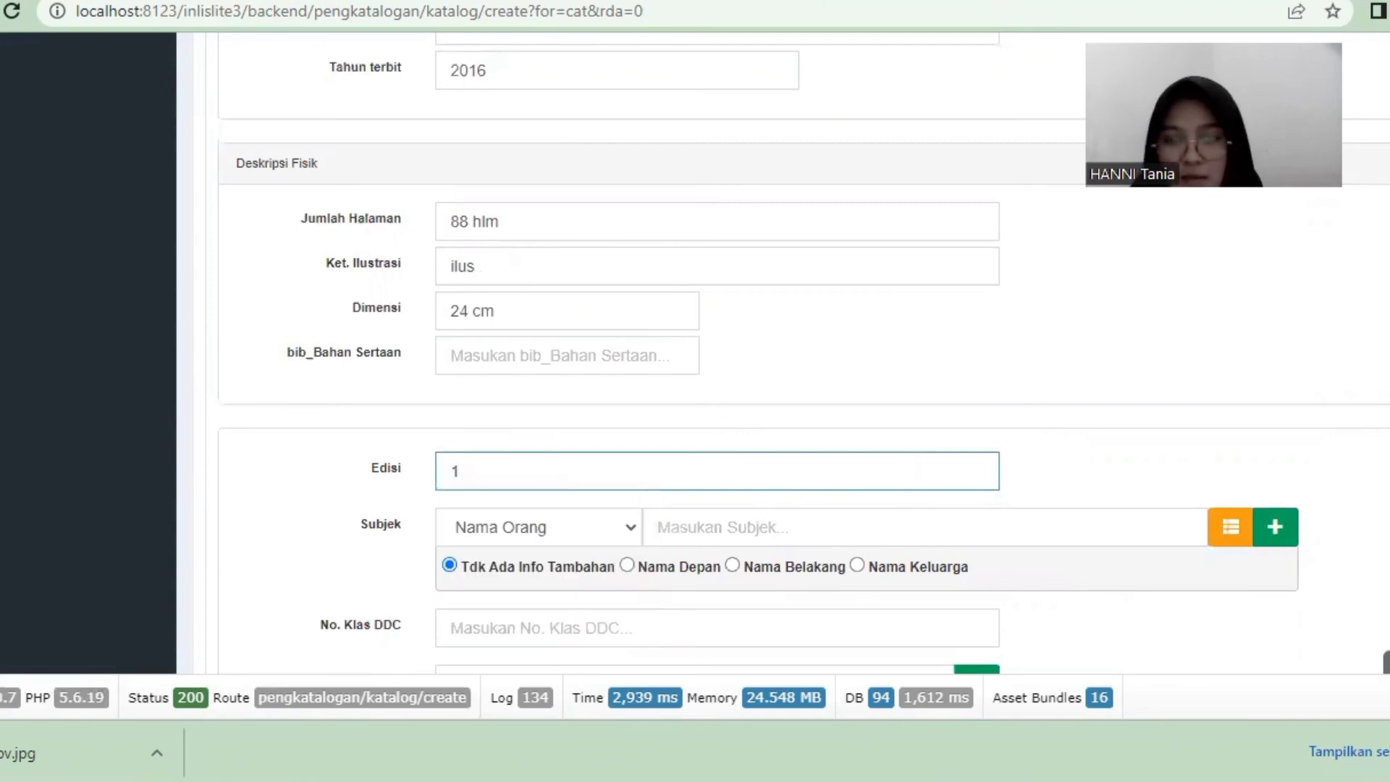
pyautogui.scroll(-1, 1164, 488)
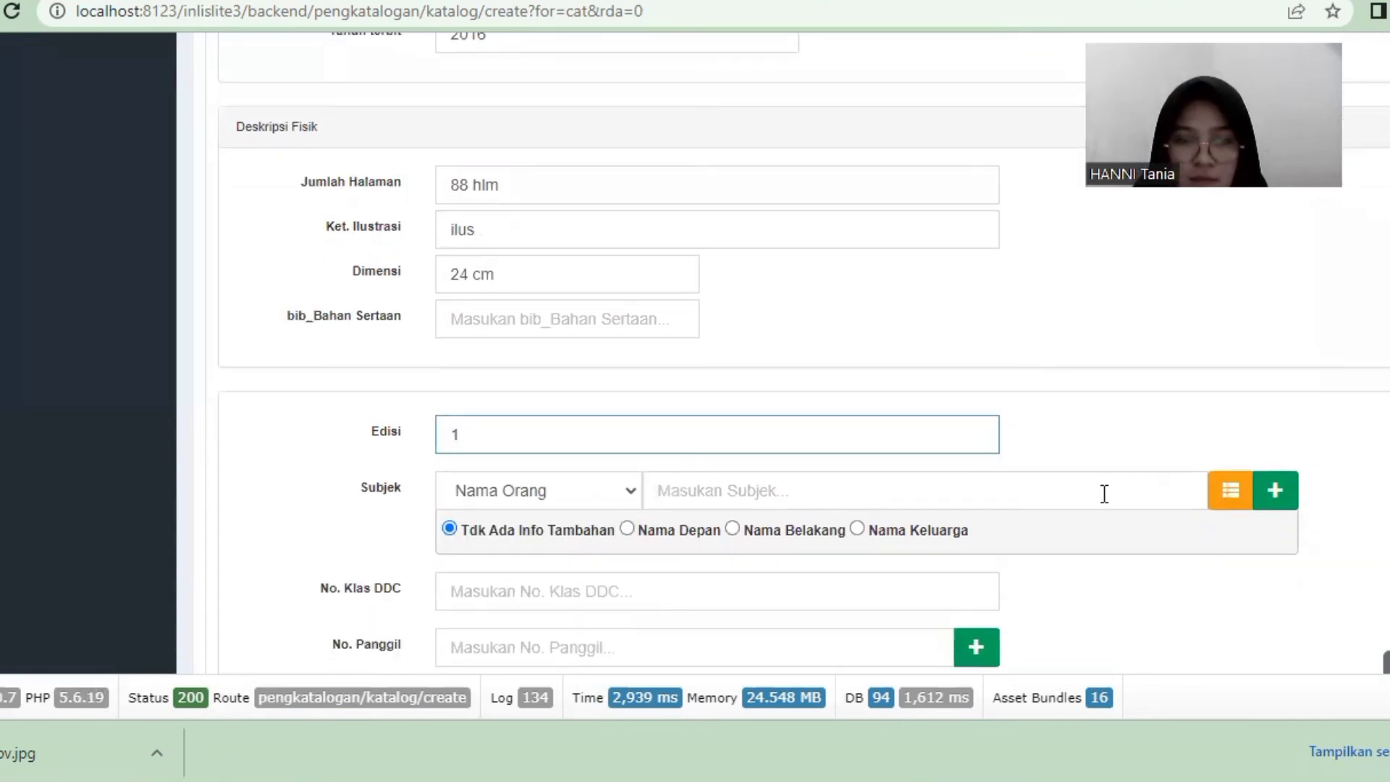
pyautogui.click(1013, 493)
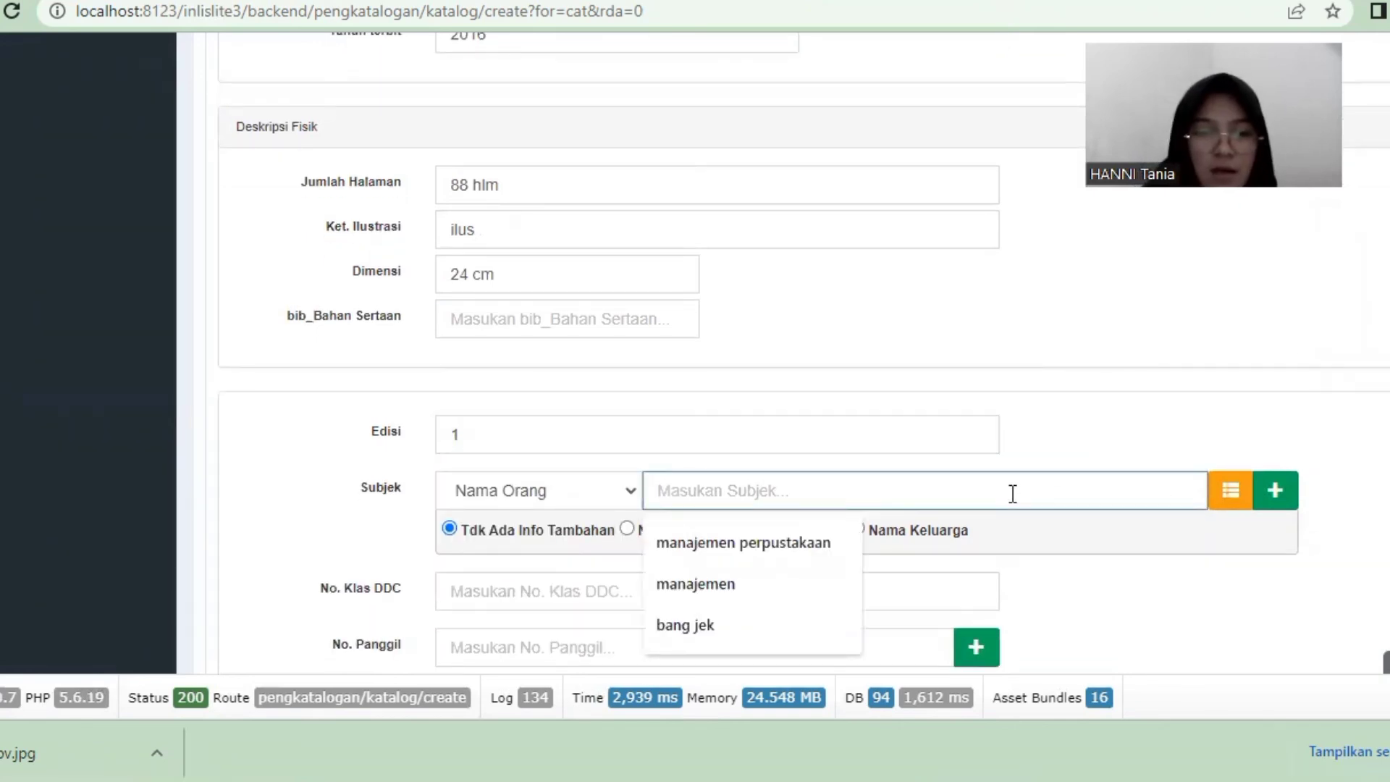
pyautogui.write('Rasty F')
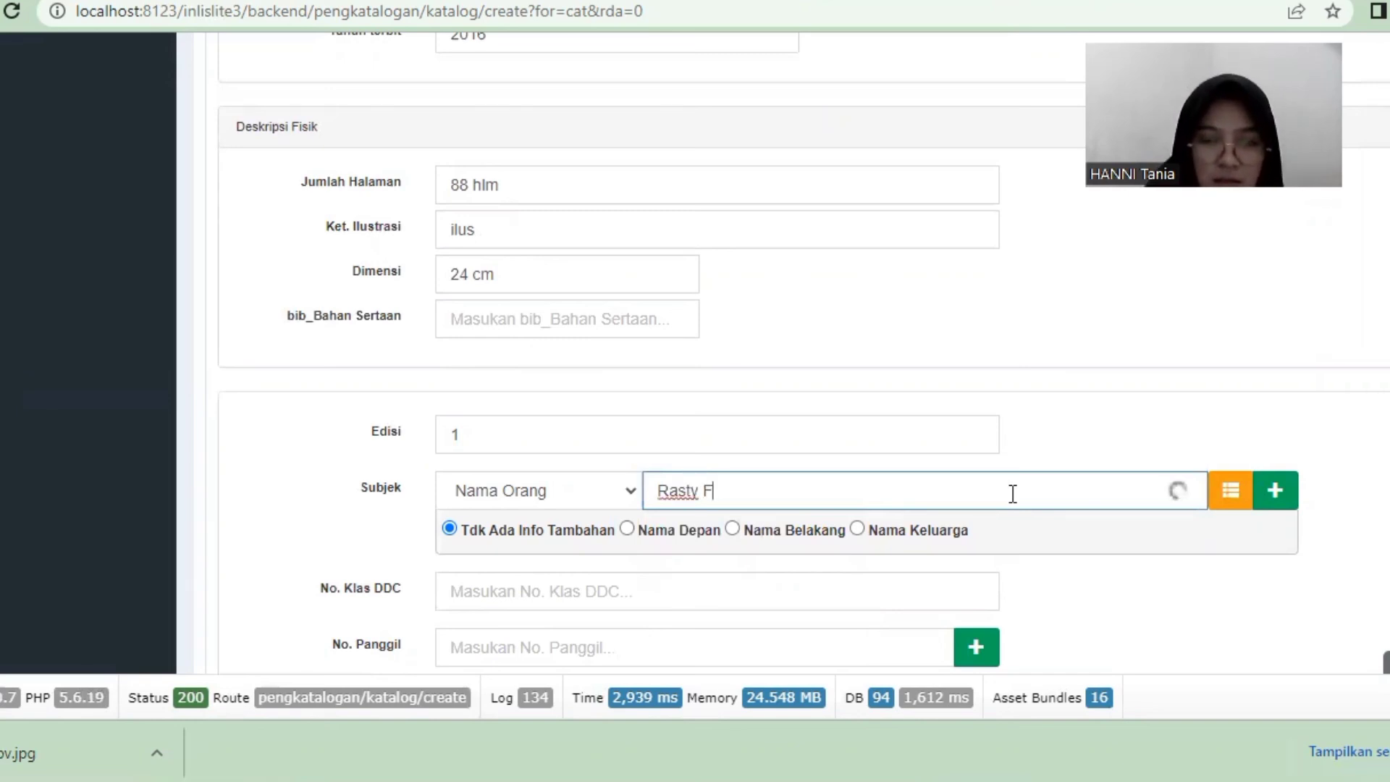
# Enter 745.4 as the No. Klas DDC and "745.4 RAS t" as the No. Panggil.
pyautogui.scroll(-3, 804, 352)
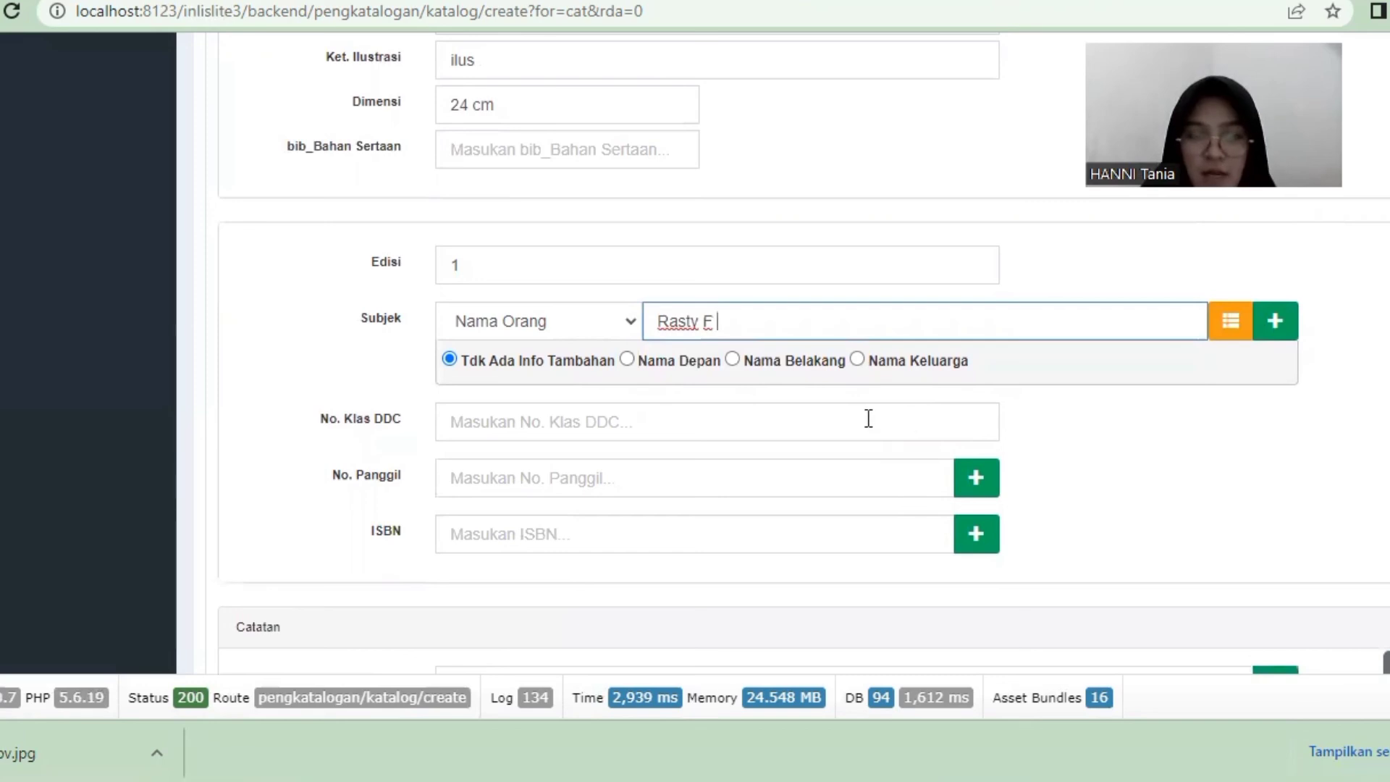
pyautogui.click(868, 418)
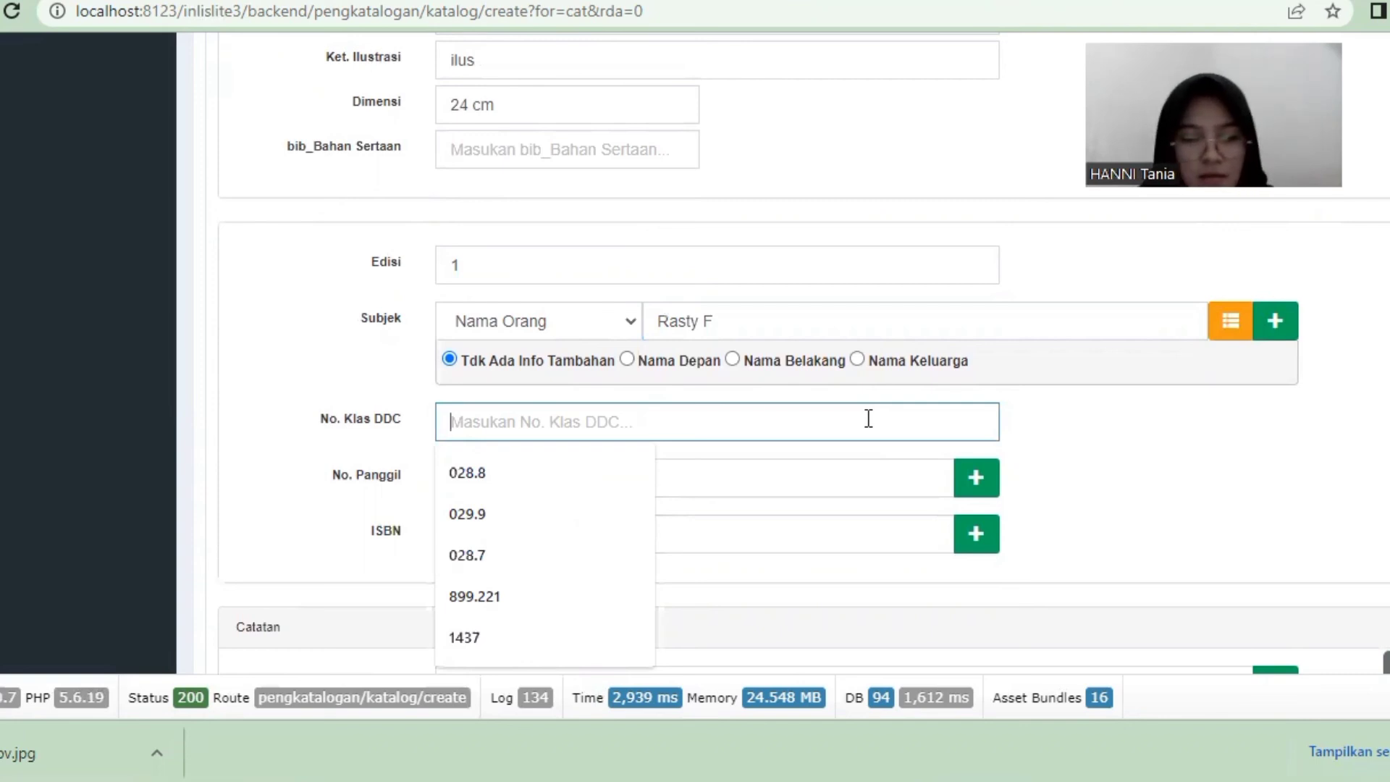
pyautogui.write('745')
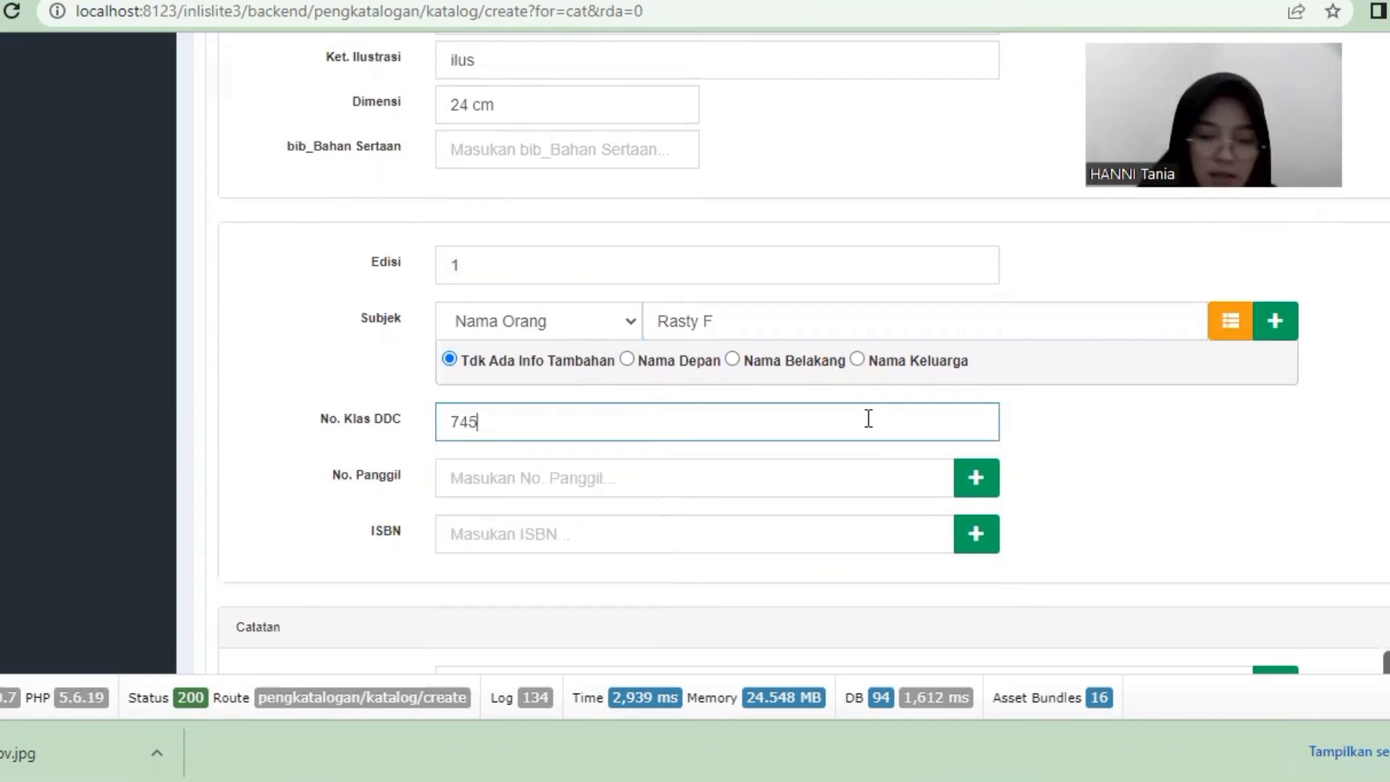
pyautogui.write('.4')
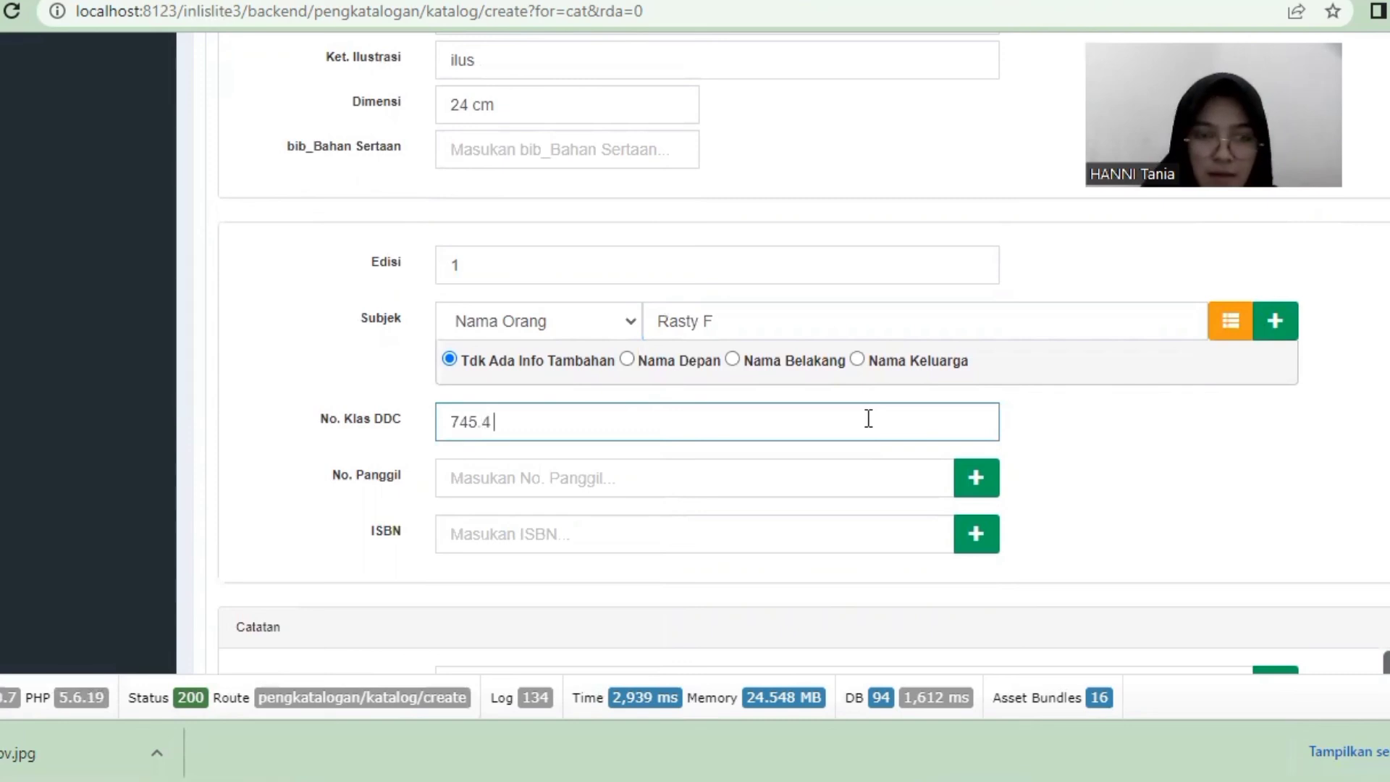
pyautogui.click(756, 492)
pyautogui.write('t')
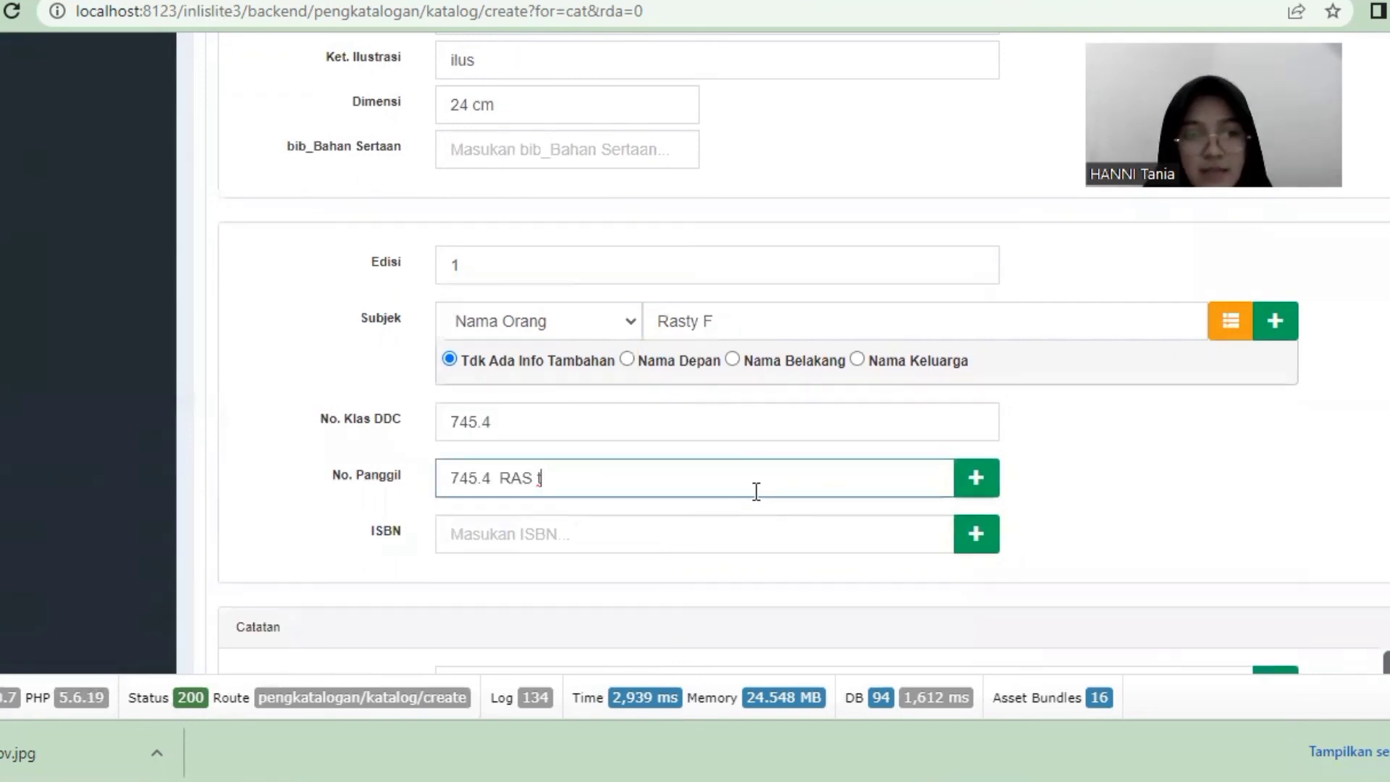
pyautogui.click(720, 526)
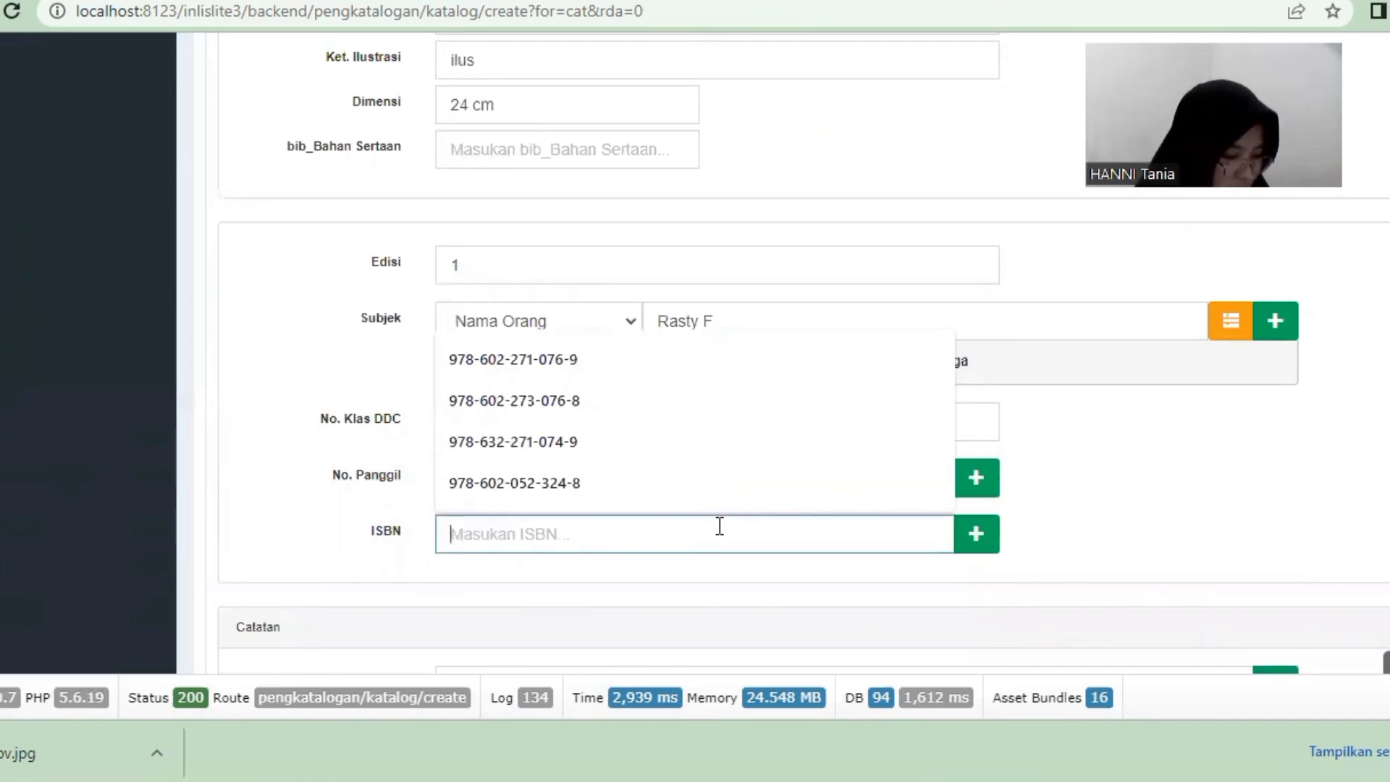
pyautogui.write('978-')
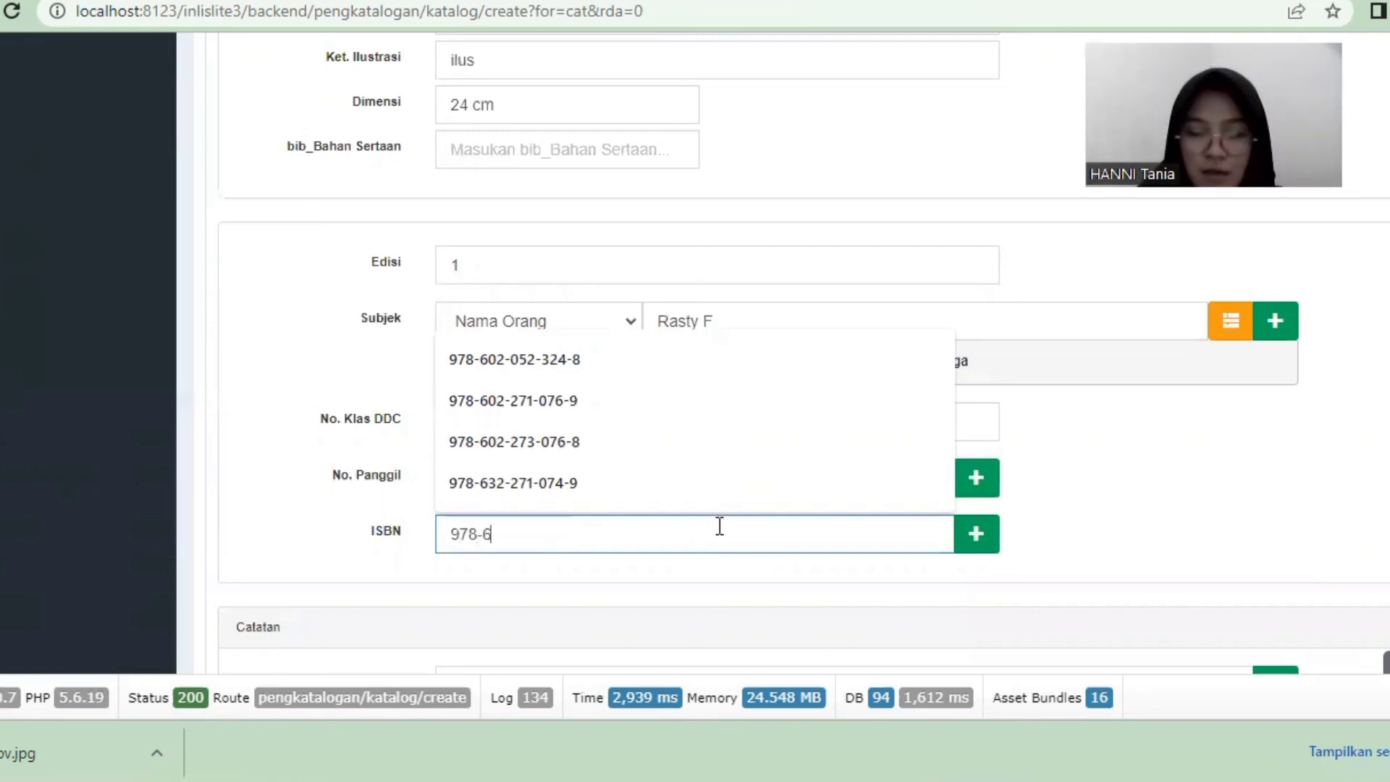
pyautogui.write('602-')
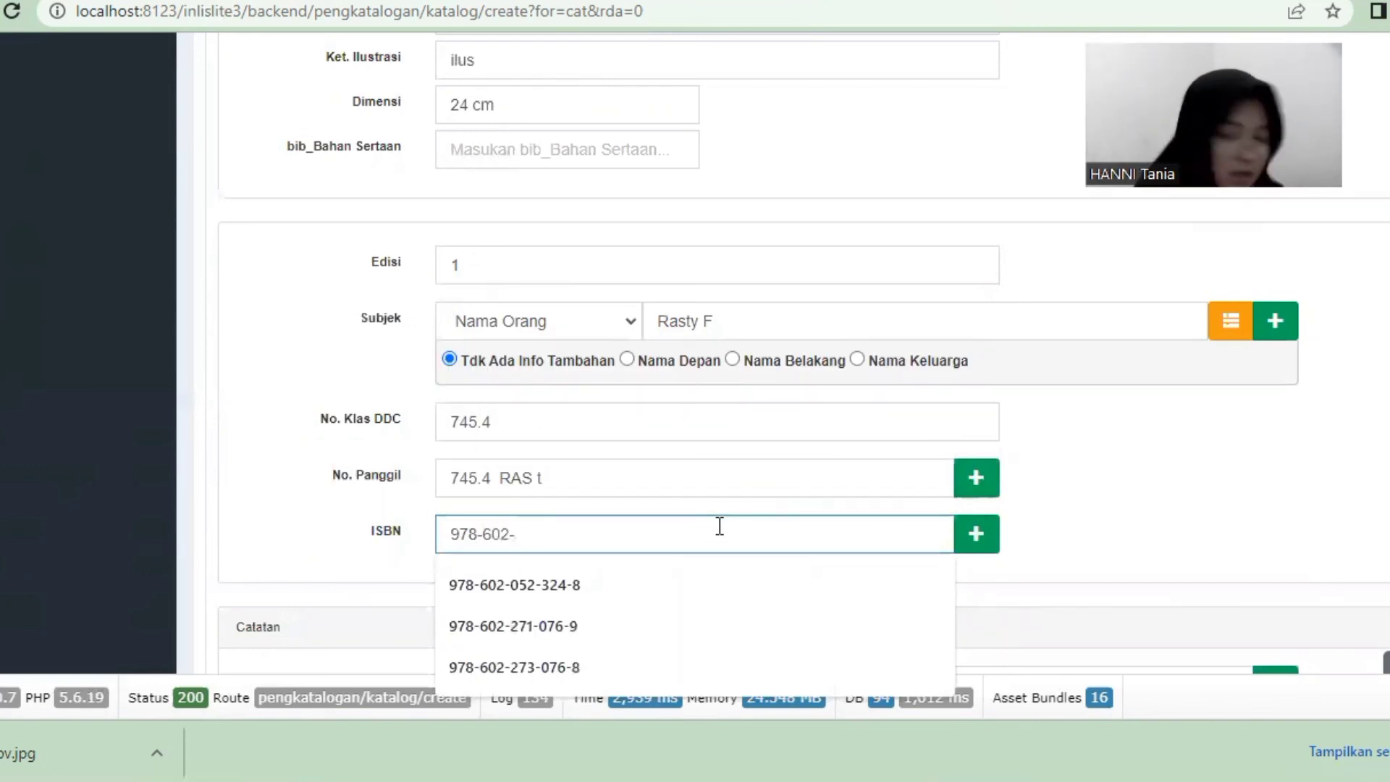
pyautogui.write('7270')
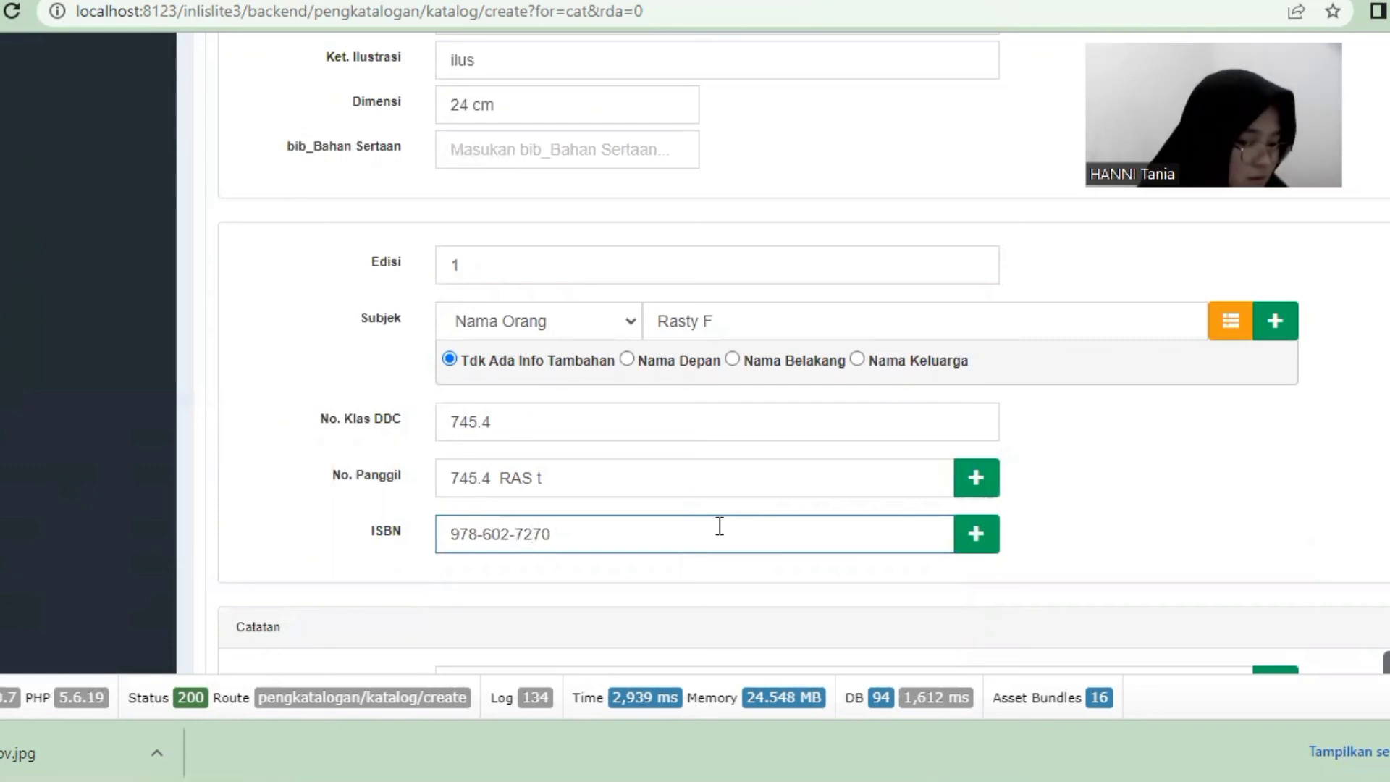
pyautogui.write('7')
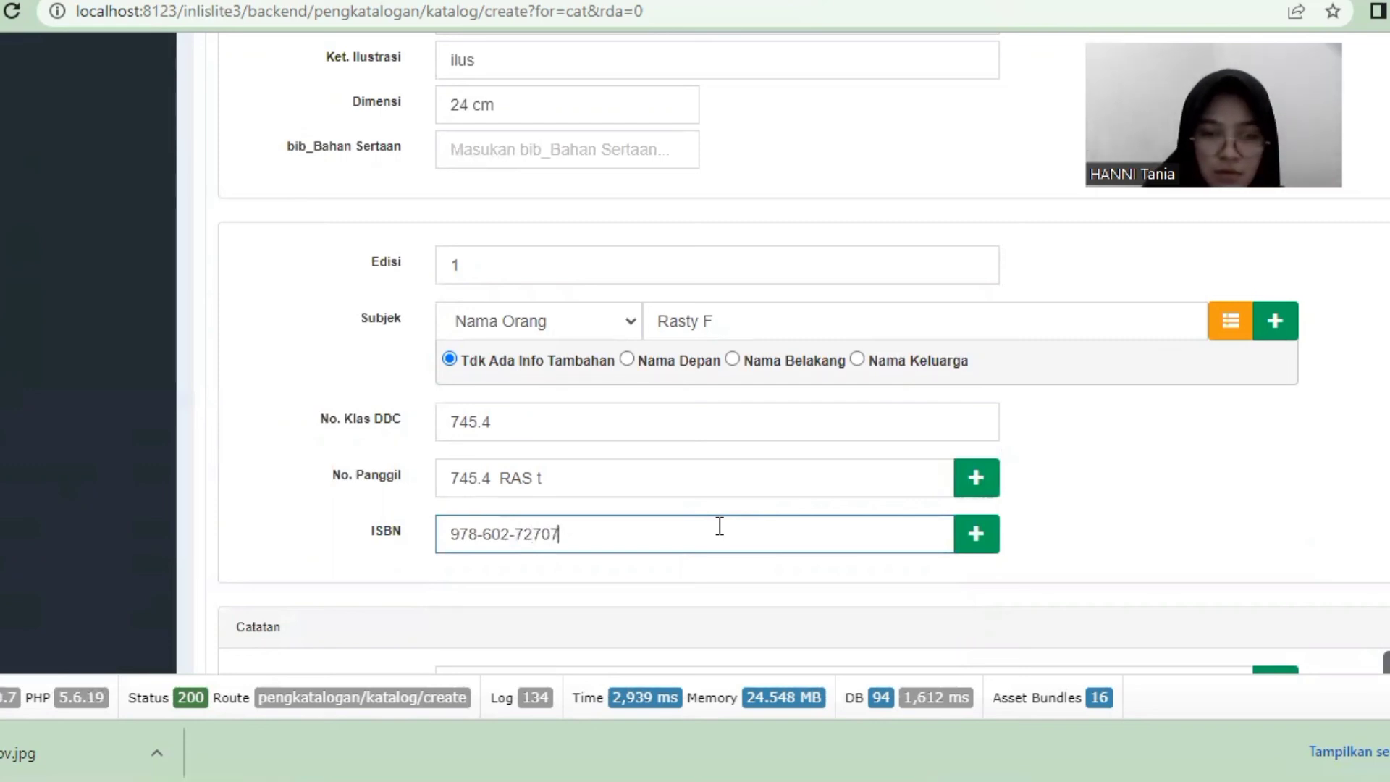
pyautogui.write('-9-7')
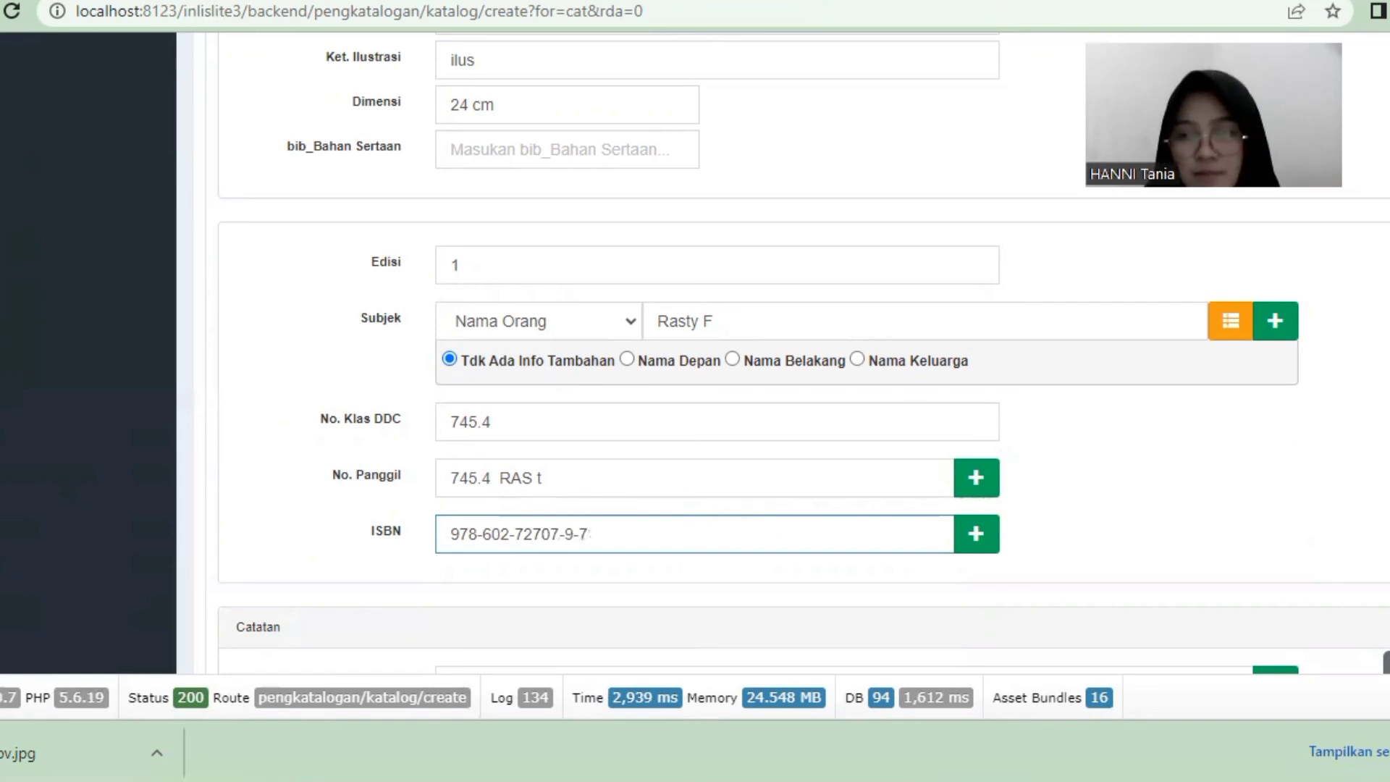
# Set Bahasa to "ind - Indonesia", keeping Bentuk Karya Tulis "0 - Bukan fiksi atau tidak didefinisikan" and Kelompok Sasaran "# - Tidak diketahui / tidak ditentukan".
pyautogui.scroll(-5, 804, 353)
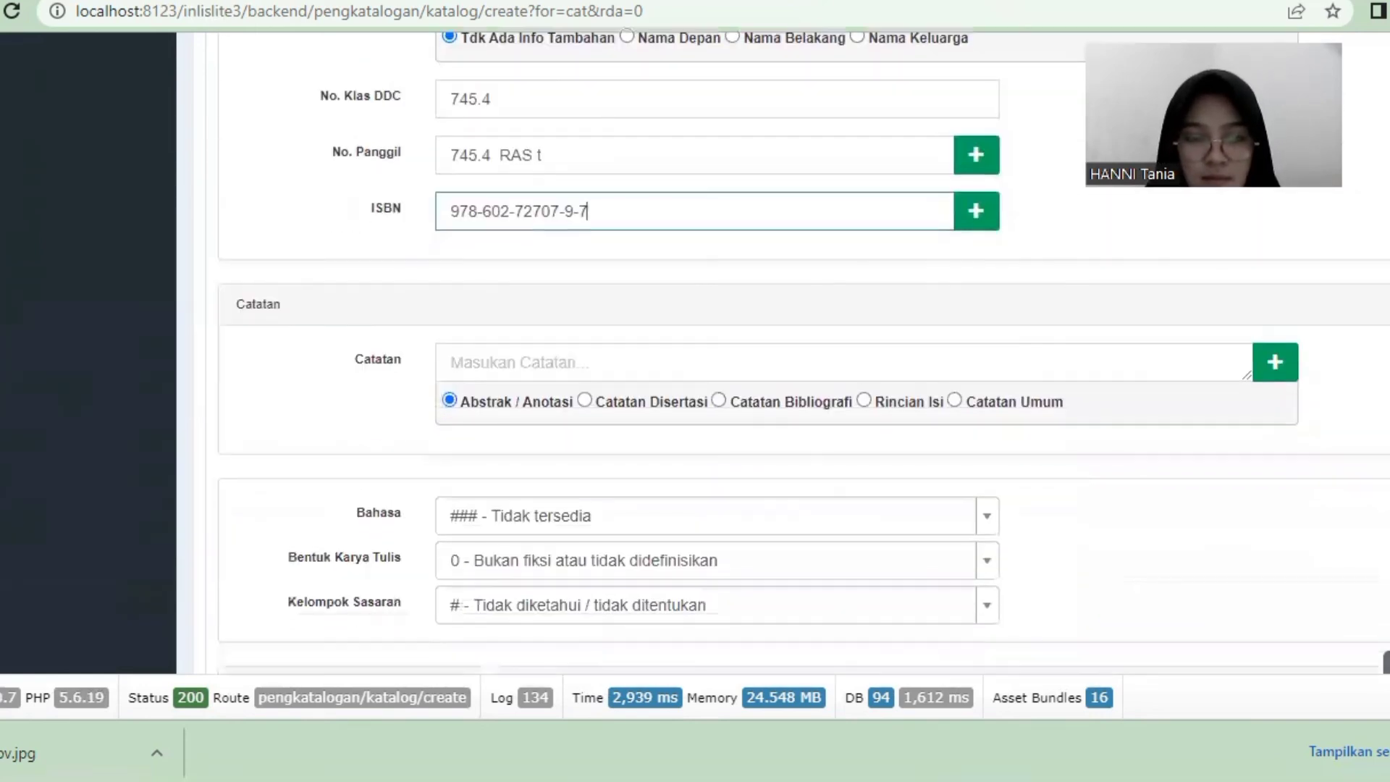
pyautogui.click(1073, 371)
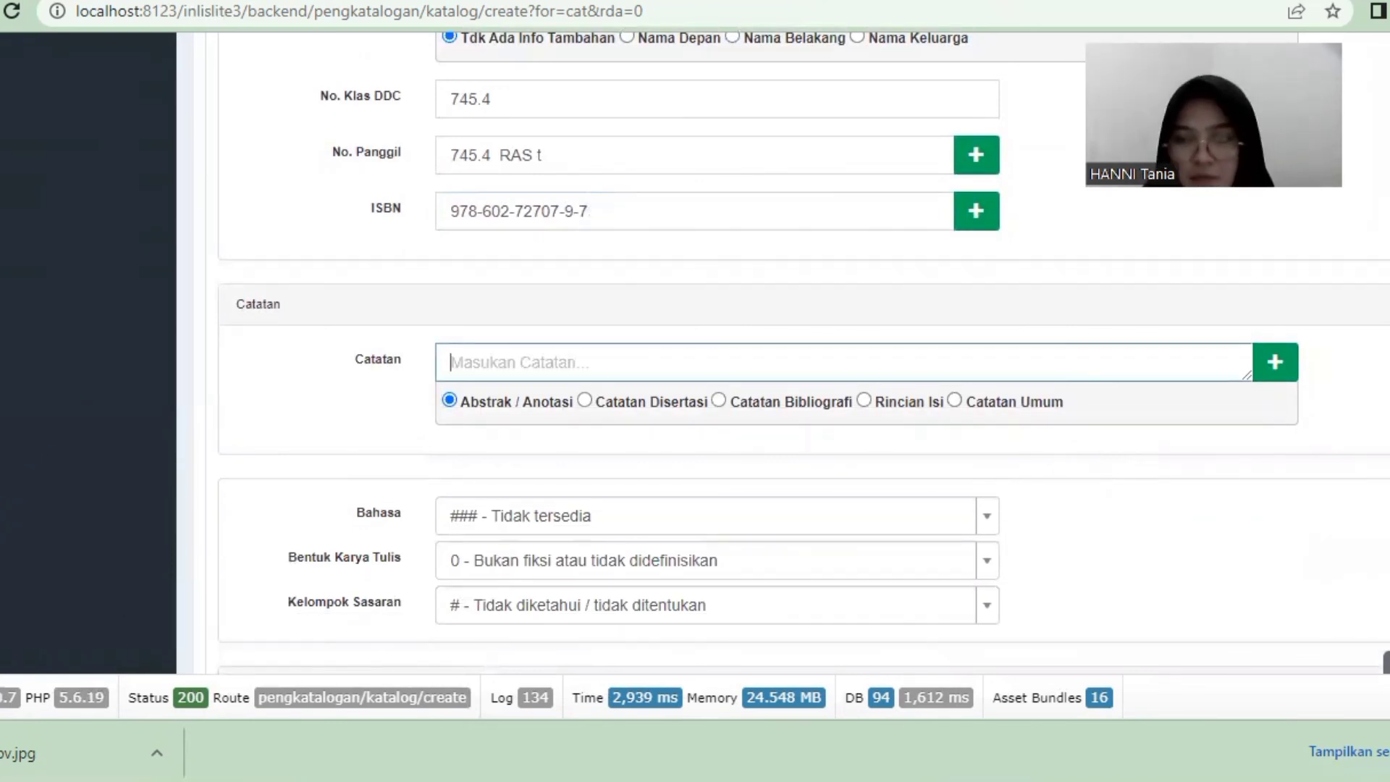
pyautogui.scroll(-2, 1114, 413)
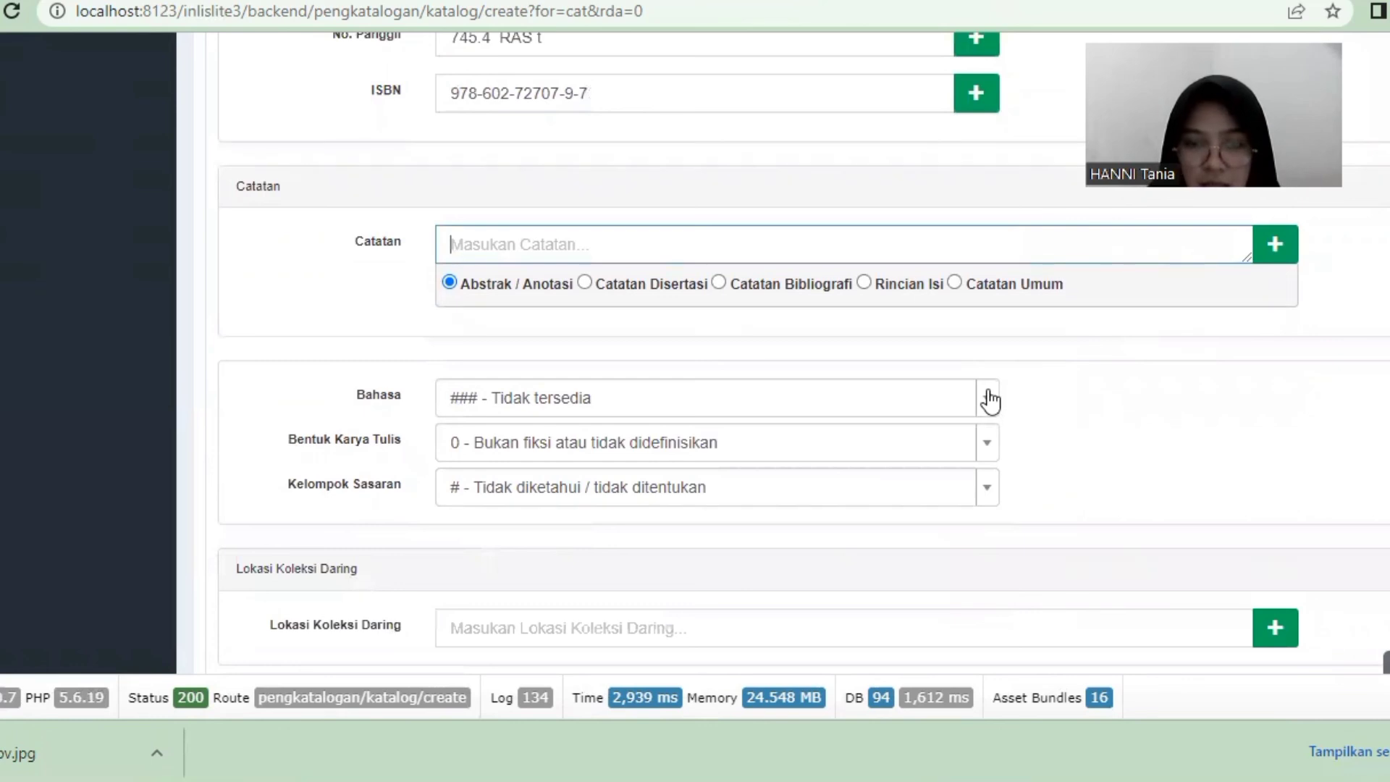
pyautogui.click(996, 406)
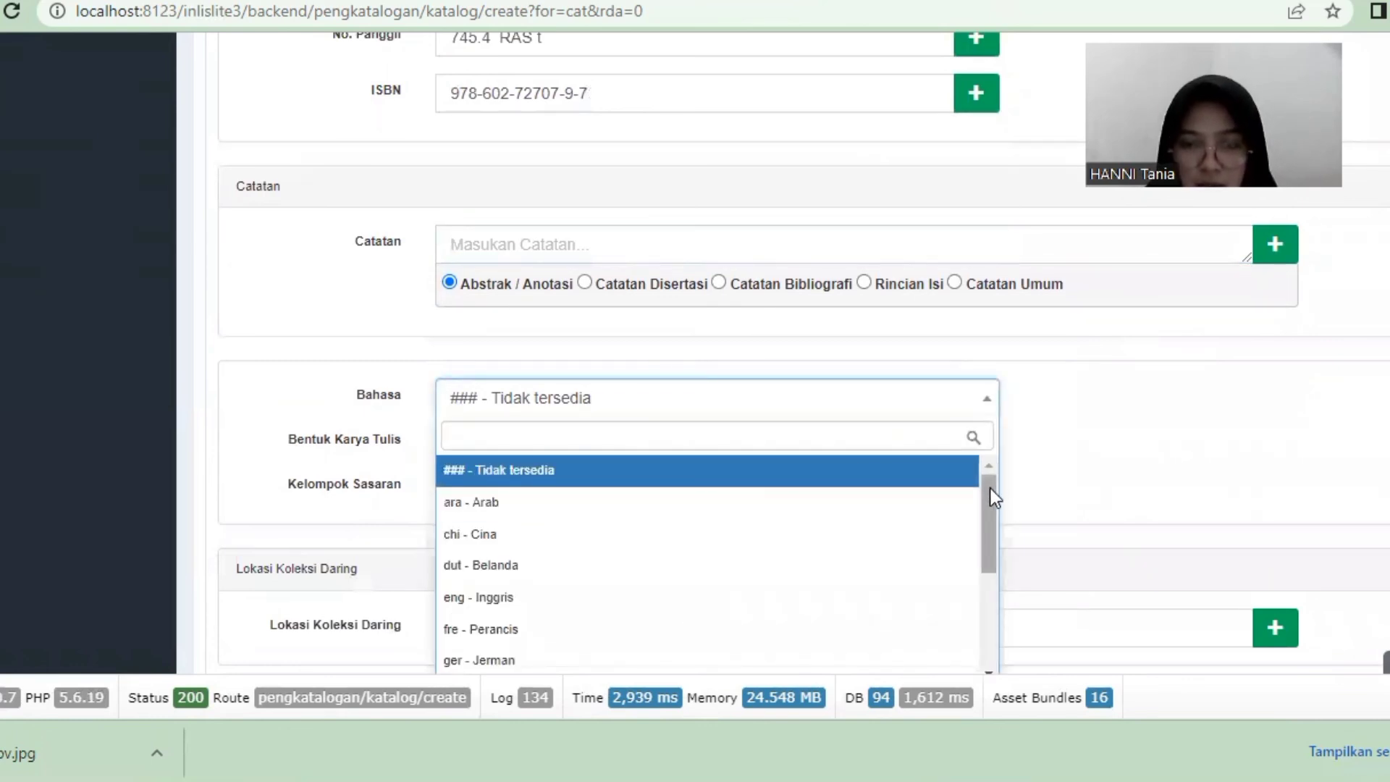
pyautogui.moveTo(991, 488); pyautogui.dragTo(993, 562)
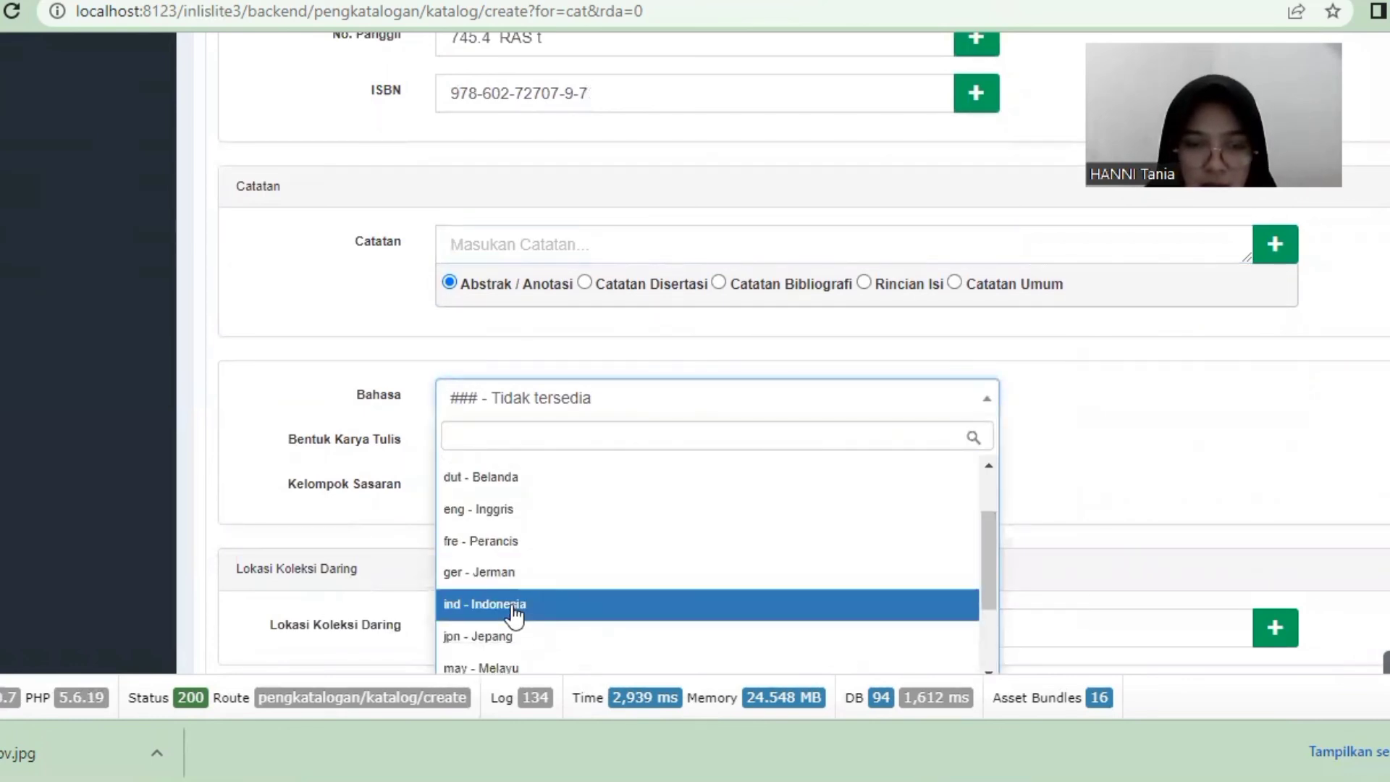
pyautogui.doubleClick(516, 614)
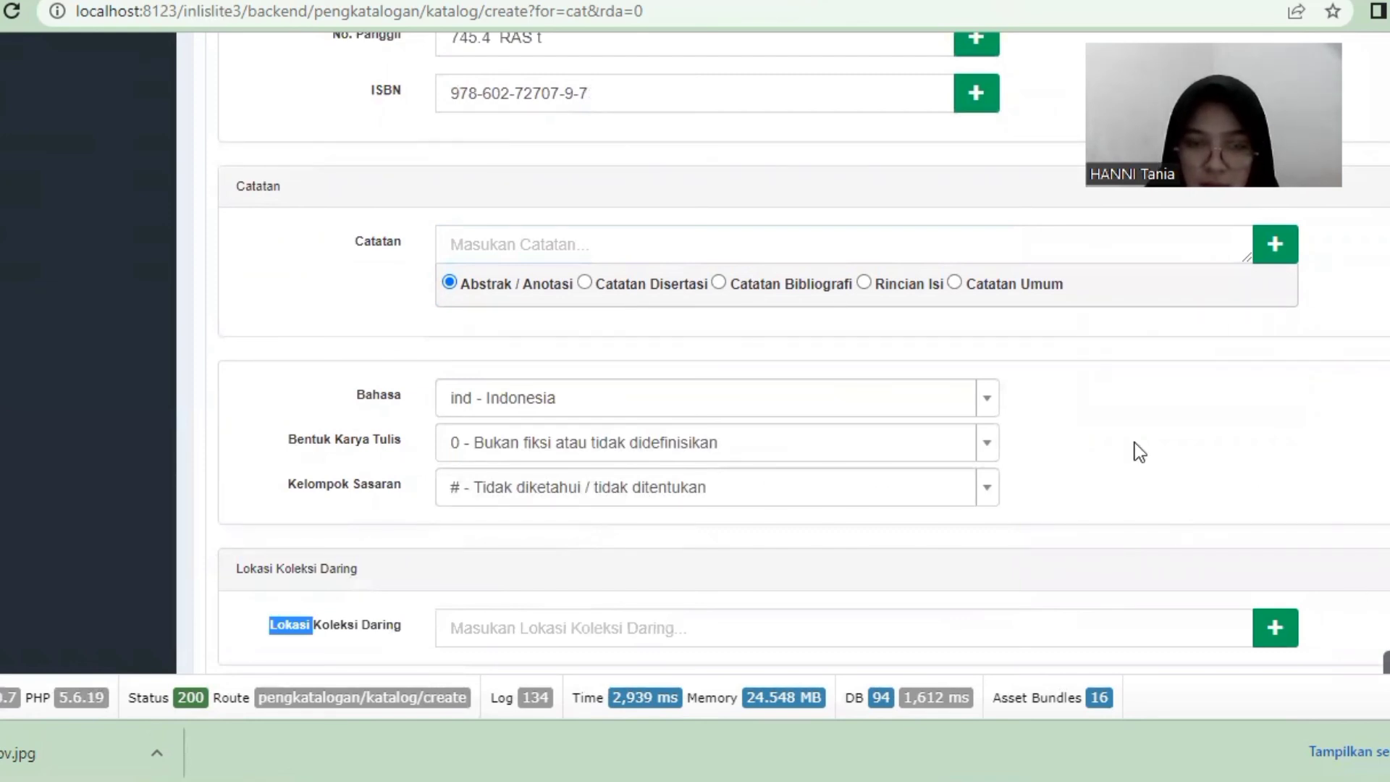
pyautogui.click(989, 454)
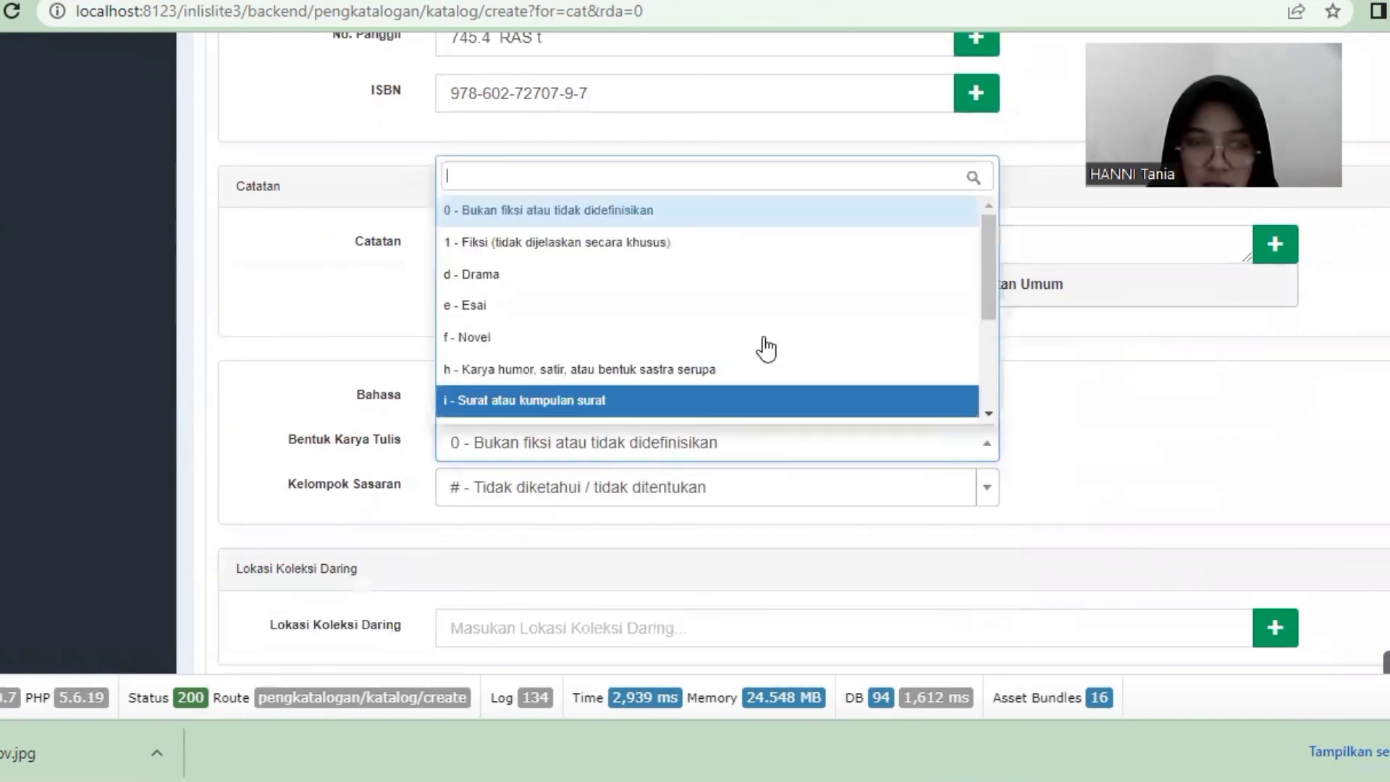
pyautogui.click(666, 217)
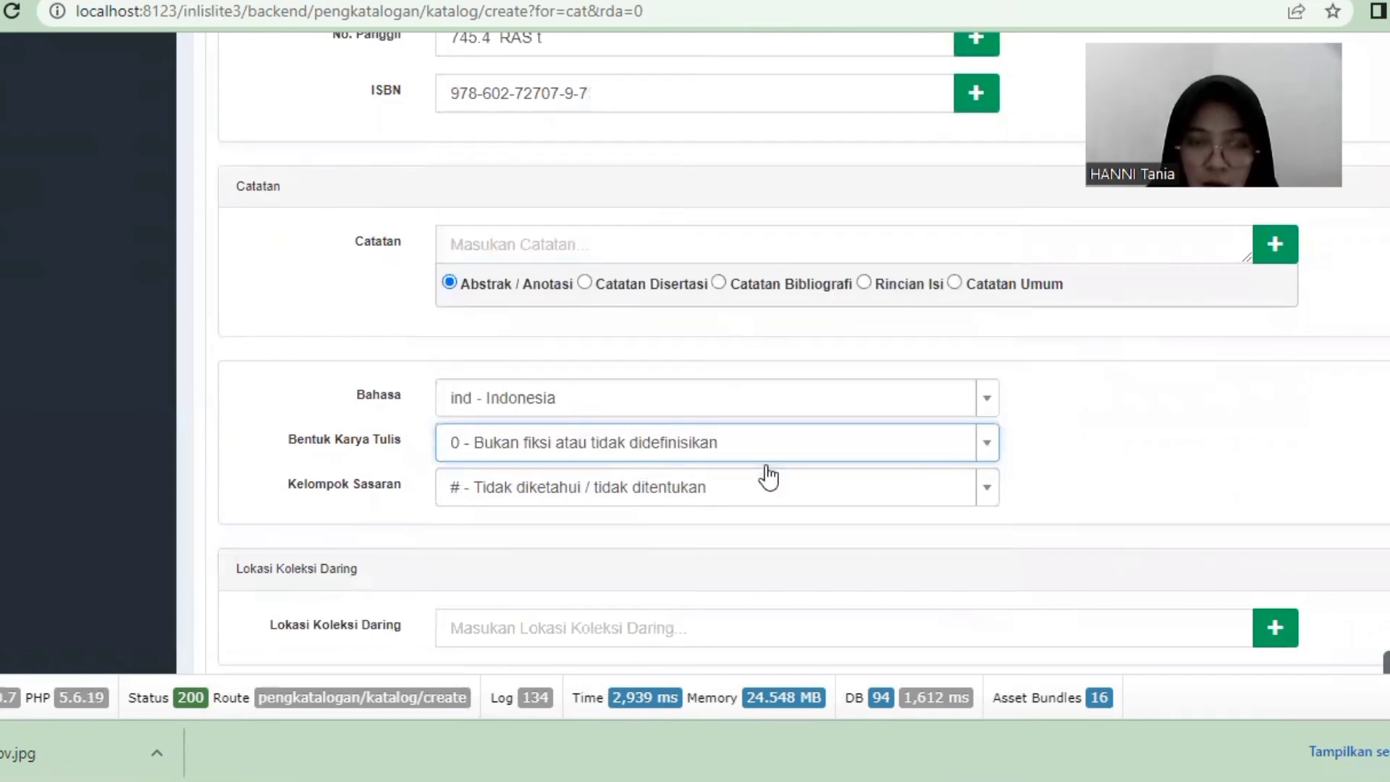
pyautogui.click(777, 494)
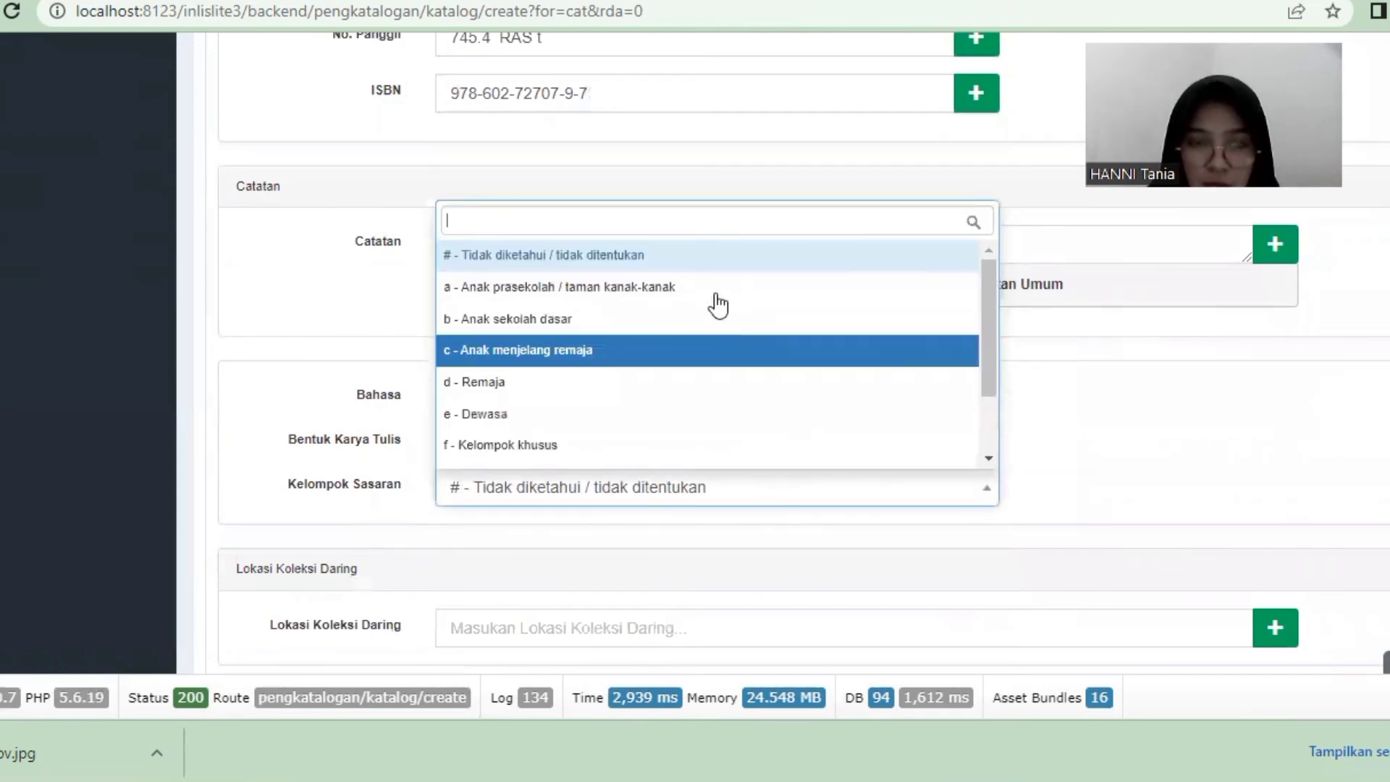
pyautogui.click(673, 262)
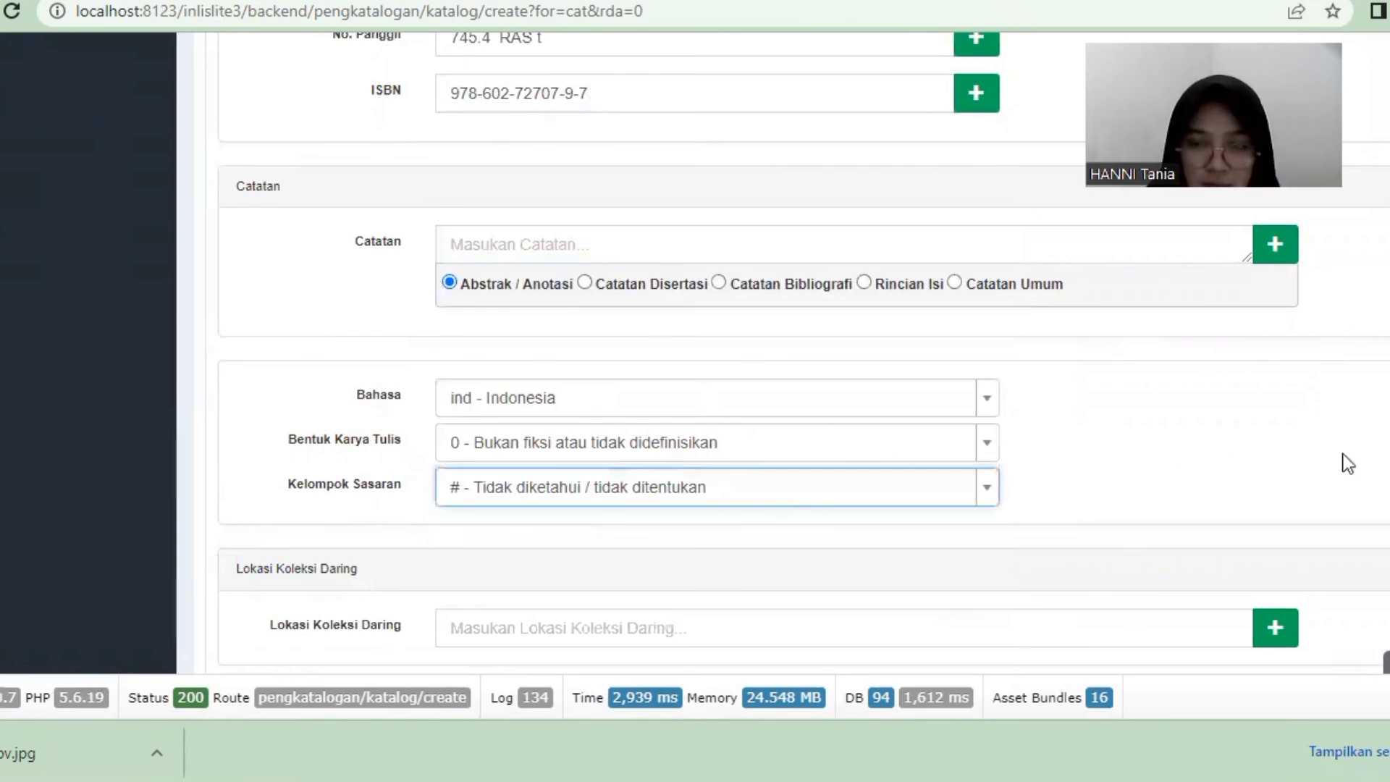
# Enable Tampil di OPAC for the record, then save it and finish the catalogue entry.
pyautogui.scroll(-3, 1349, 463)
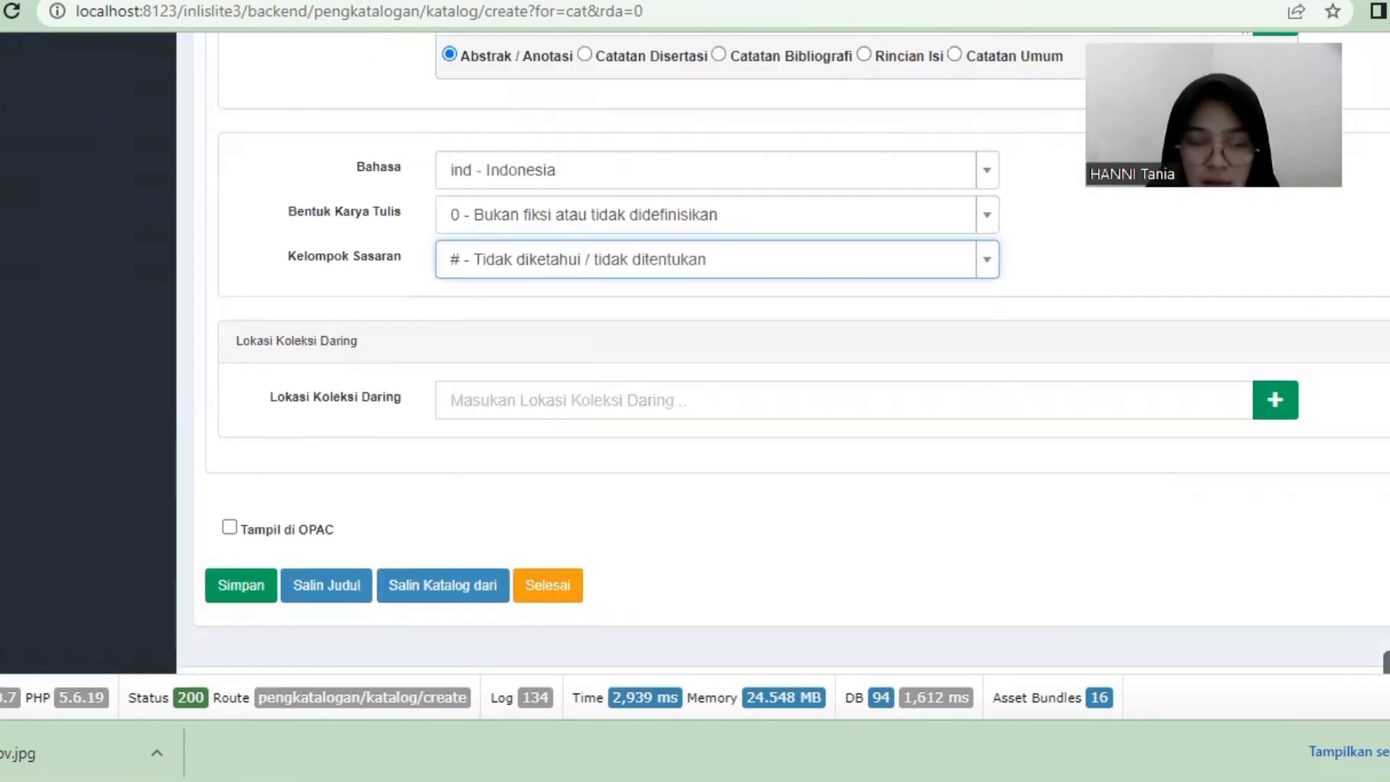
pyautogui.click(228, 528)
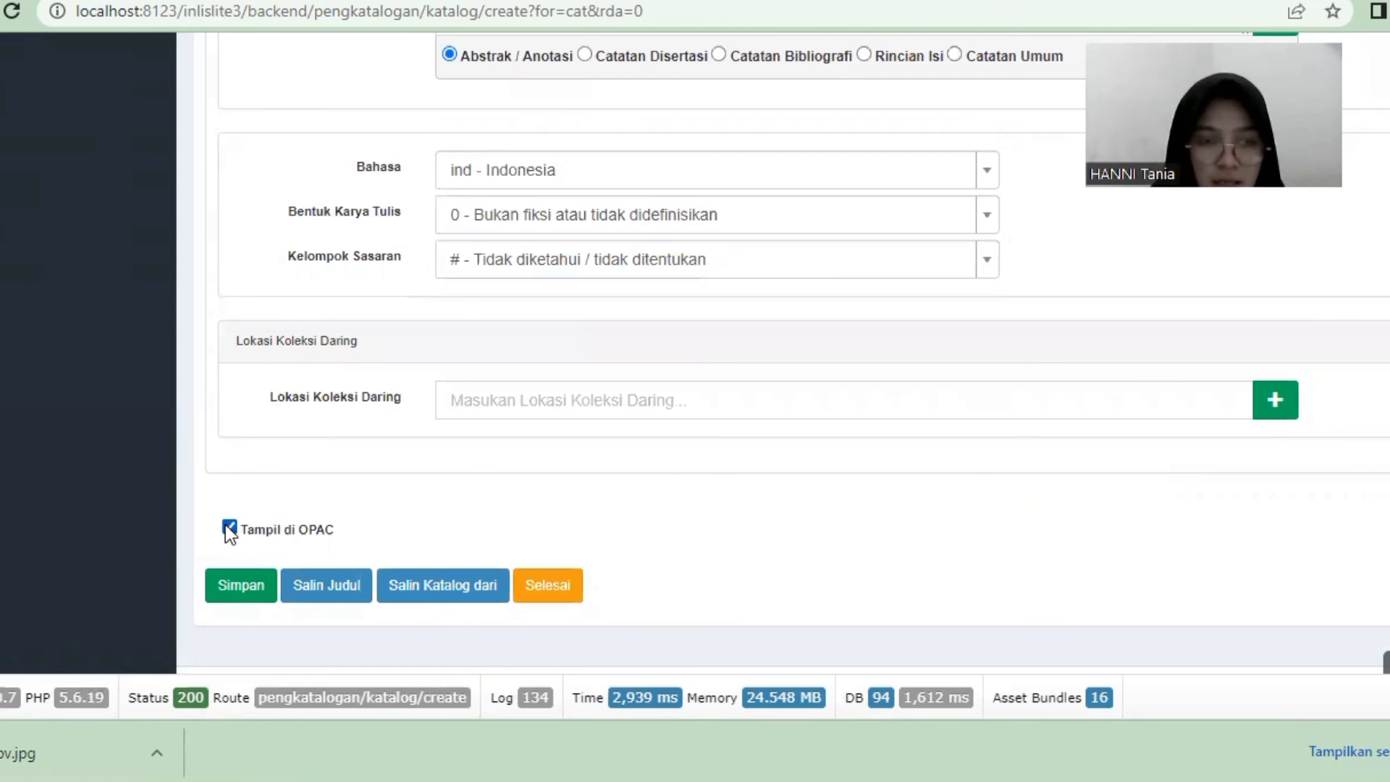
pyautogui.click(239, 568)
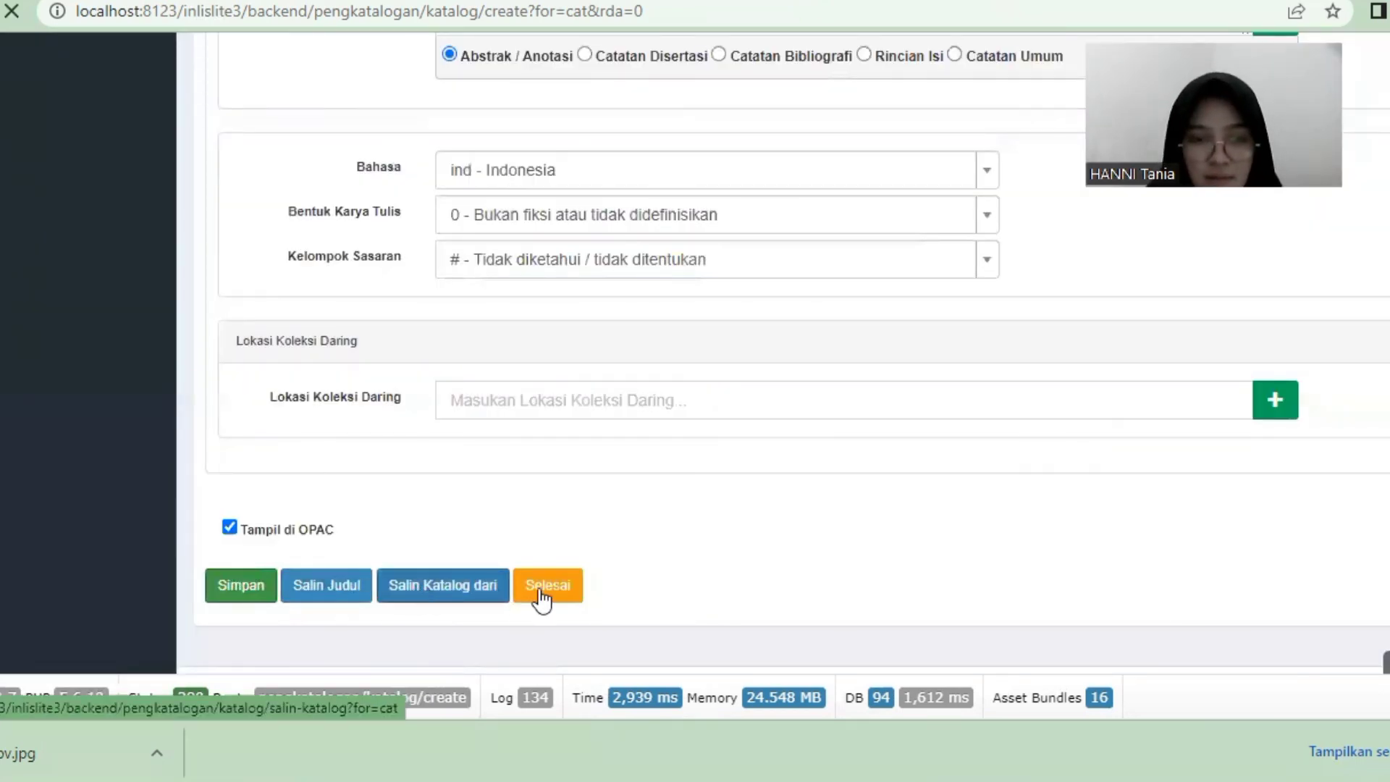
pyautogui.click(541, 595)
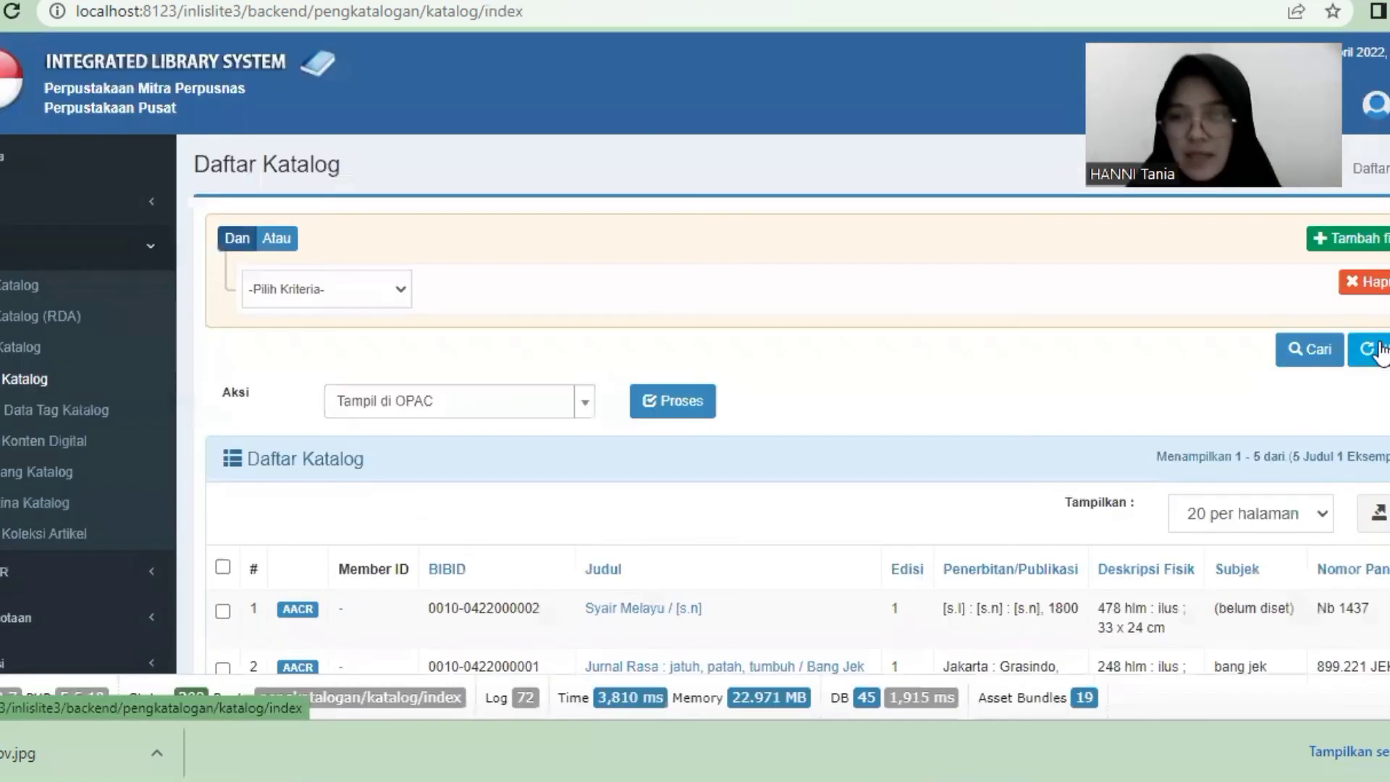
# Reload the Daftar Katalog and check the entry for "Teknik Mendesain Baju sendiri" among the catalogued titles.
pyautogui.click(1381, 351)
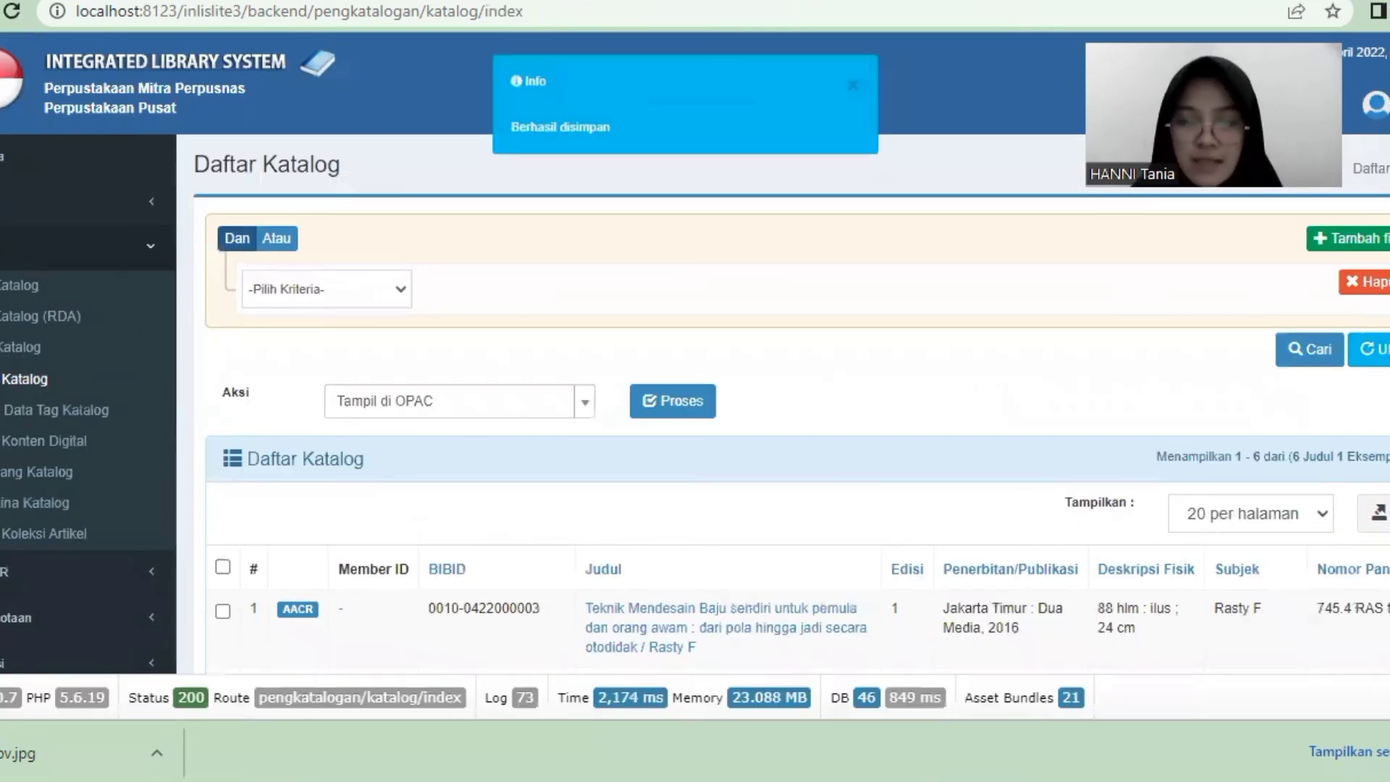
pyautogui.scroll(-1, 696, 353)
pyautogui.scroll(-2, 696, 353)
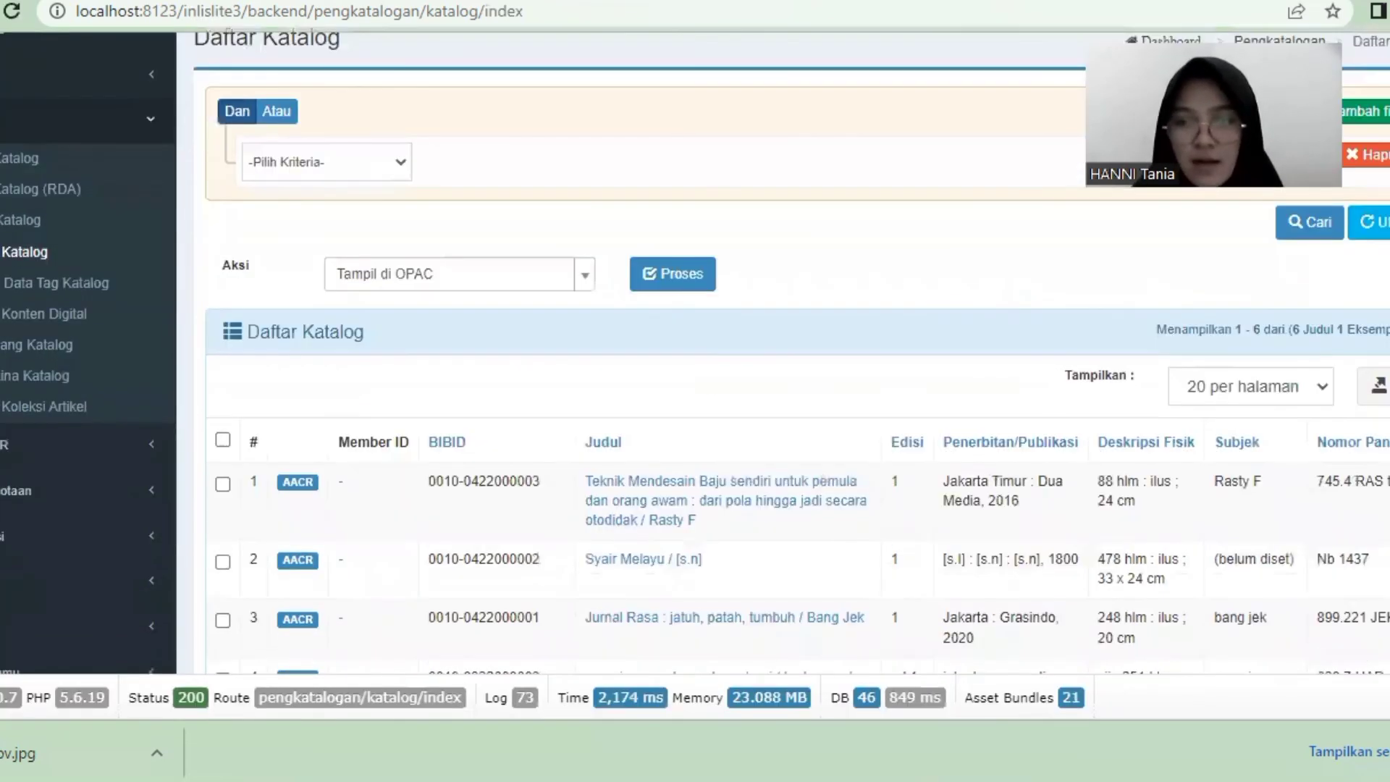
pyautogui.scroll(-1, 695, 353)
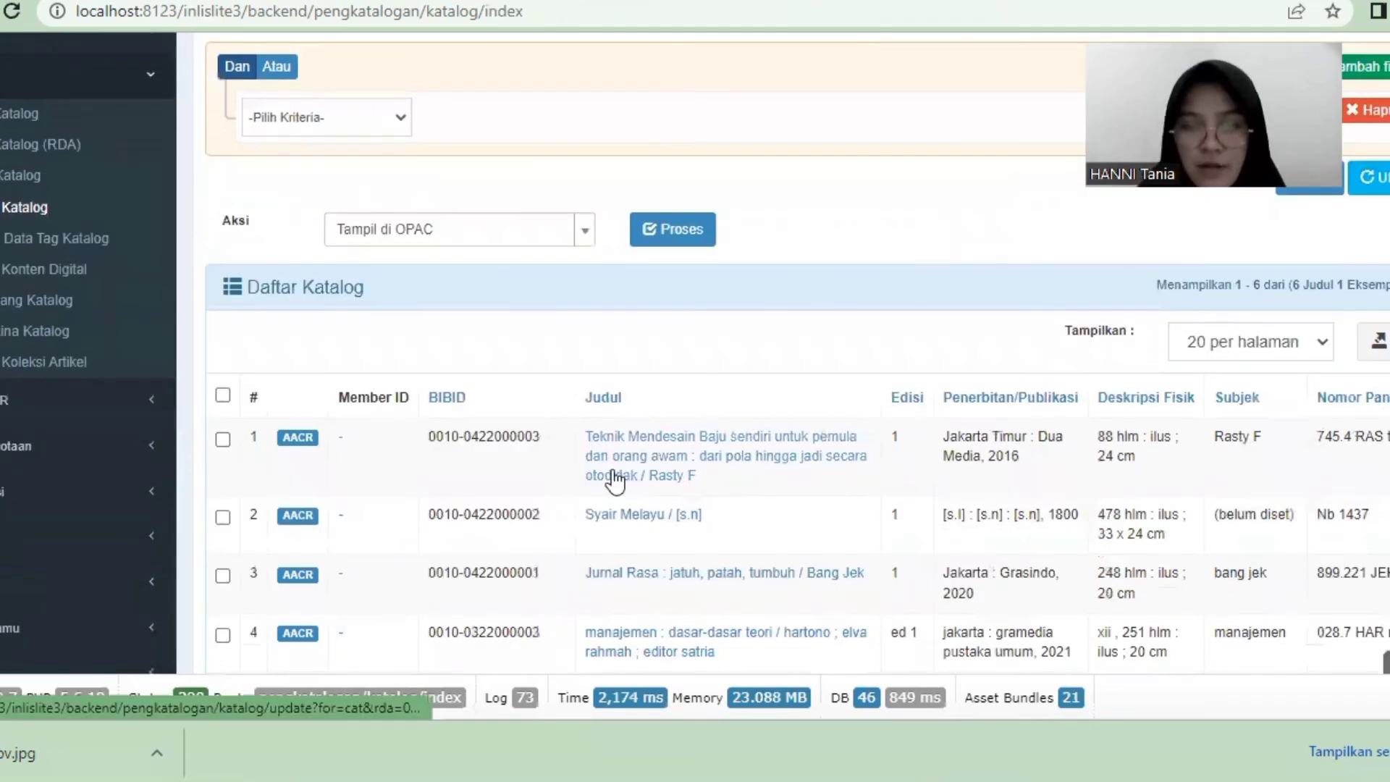